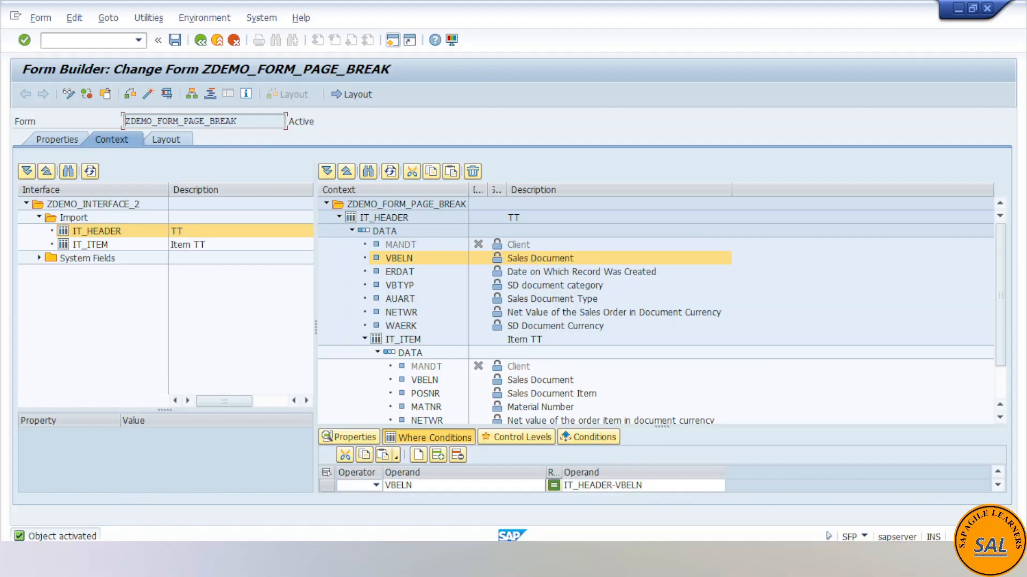
- Switch to report ZDEMO_PROG_6 in the ABAP Editor and review the SELECT statements filling lt_header and lt_item
{"action": "mouse_move", "coordinate": [224, 559]}
{"action": "left_click", "coordinate": [184, 490]}
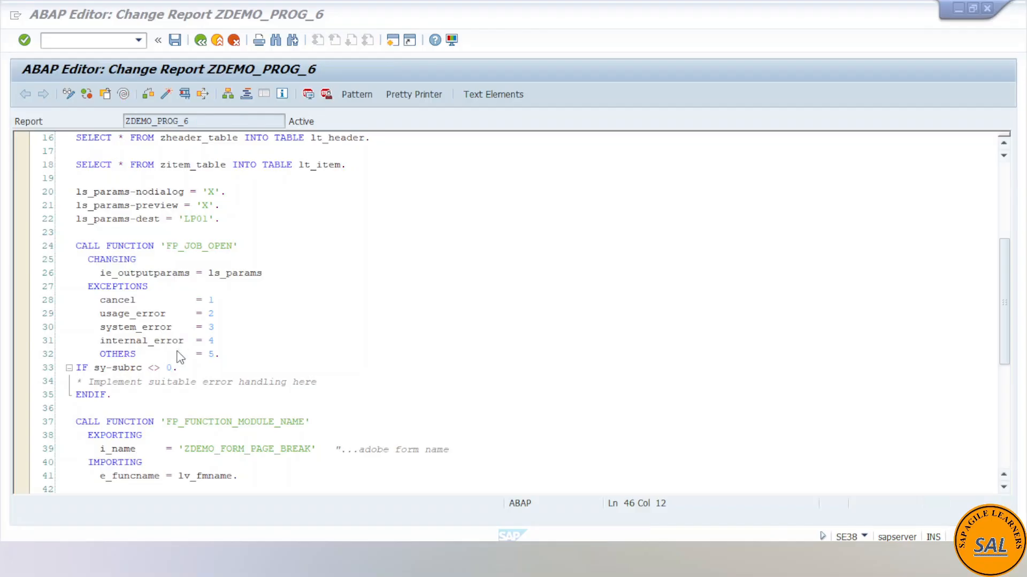
{"action": "scroll", "coordinate": [214, 329], "scroll_direction": "up", "scroll_amount": 2}
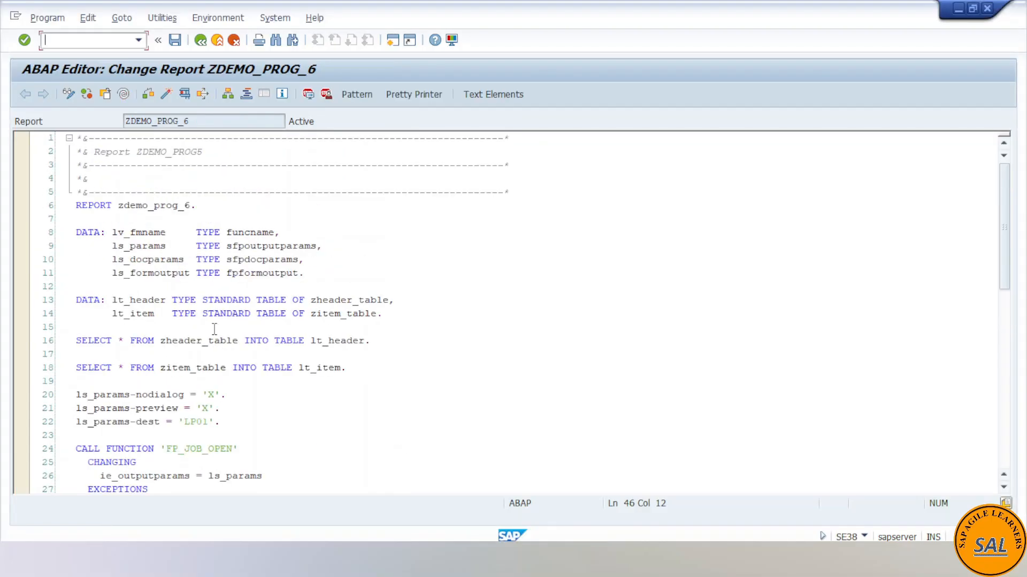
{"action": "left_click", "coordinate": [367, 342]}
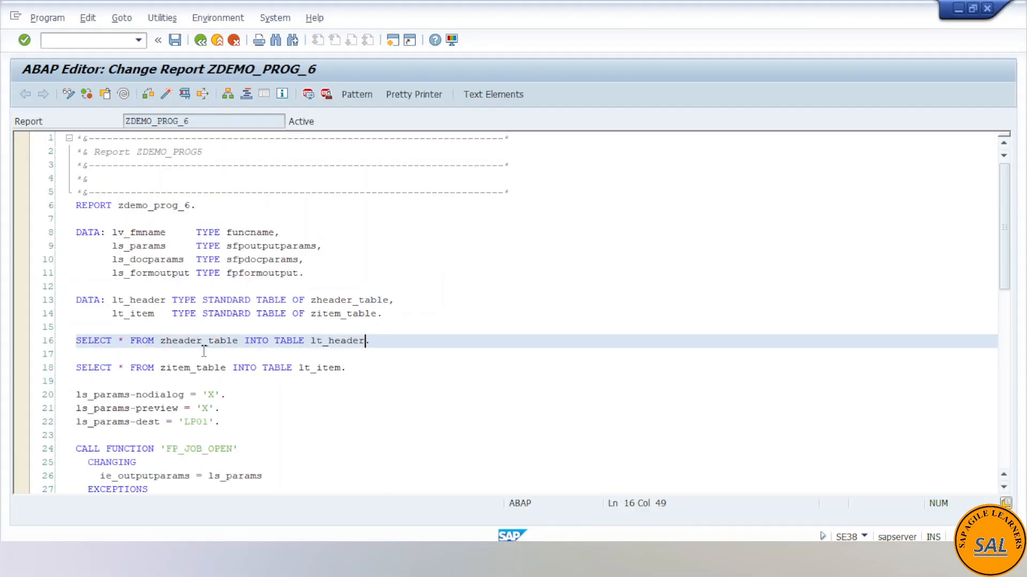
{"action": "left_click", "coordinate": [171, 342]}
{"action": "left_click", "coordinate": [336, 342]}
{"action": "left_click", "coordinate": [187, 368]}
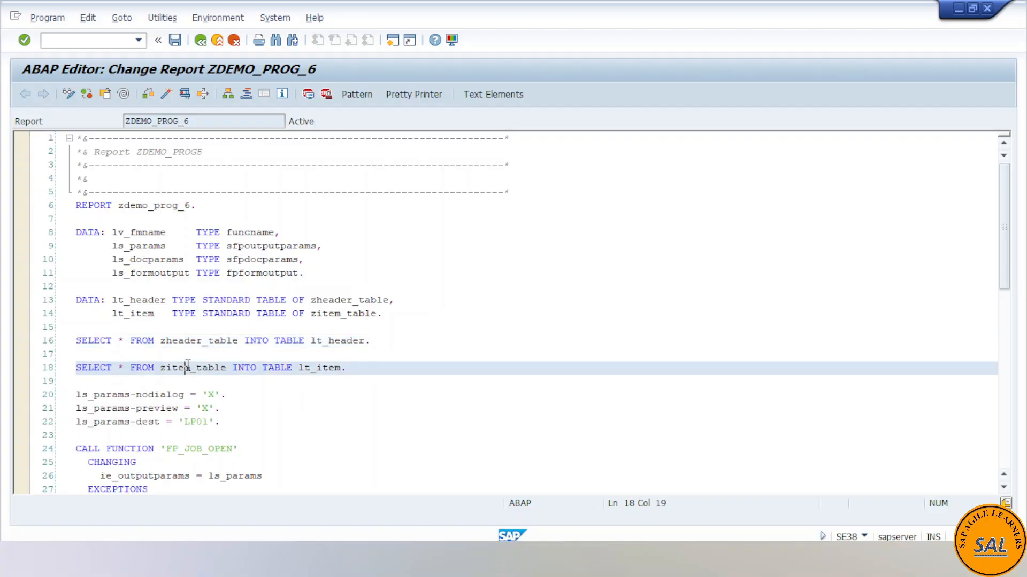
{"action": "left_click", "coordinate": [322, 369]}
{"action": "scroll", "coordinate": [257, 408], "scroll_direction": "down", "scroll_amount": 5}
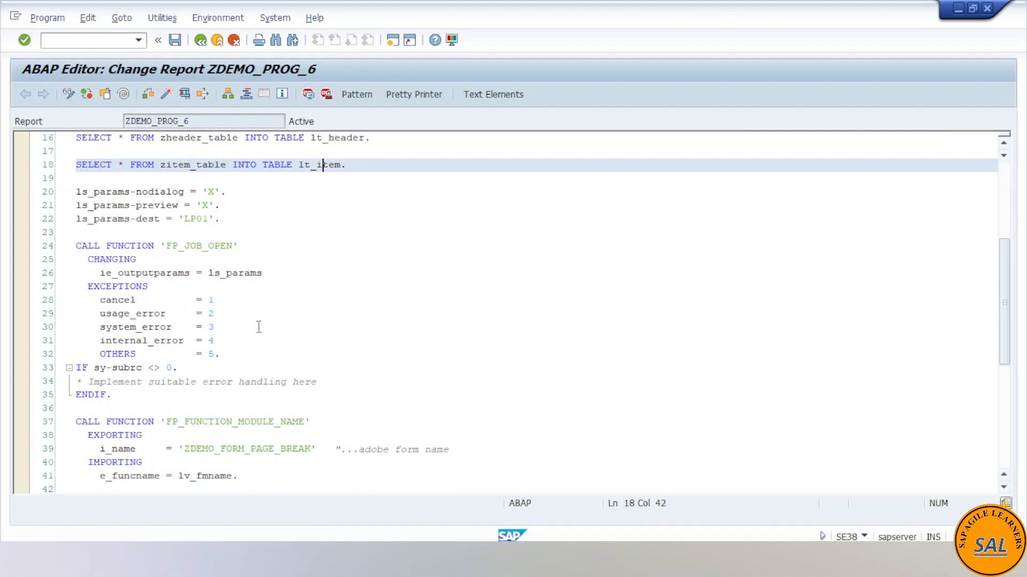
- Examine the FP_FUNCTION_MODULE_NAME call for form ZDEMO_FORM_PAGE_BREAK and the use of lv_fmname in the following function call
{"action": "scroll", "coordinate": [258, 326], "scroll_direction": "down", "scroll_amount": 2}
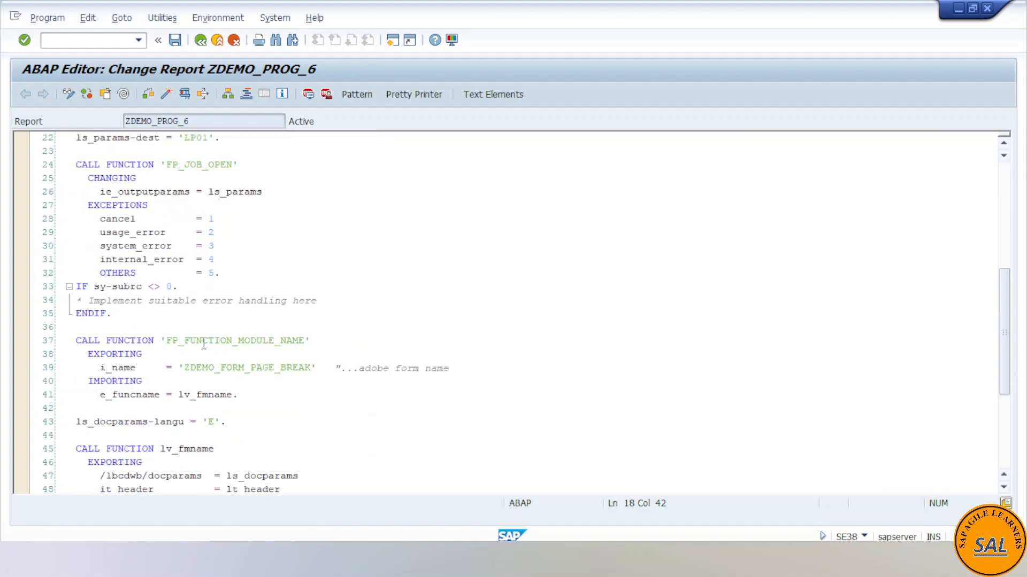
{"action": "left_click_drag", "start_coordinate": [180, 367], "coordinate": [323, 368]}
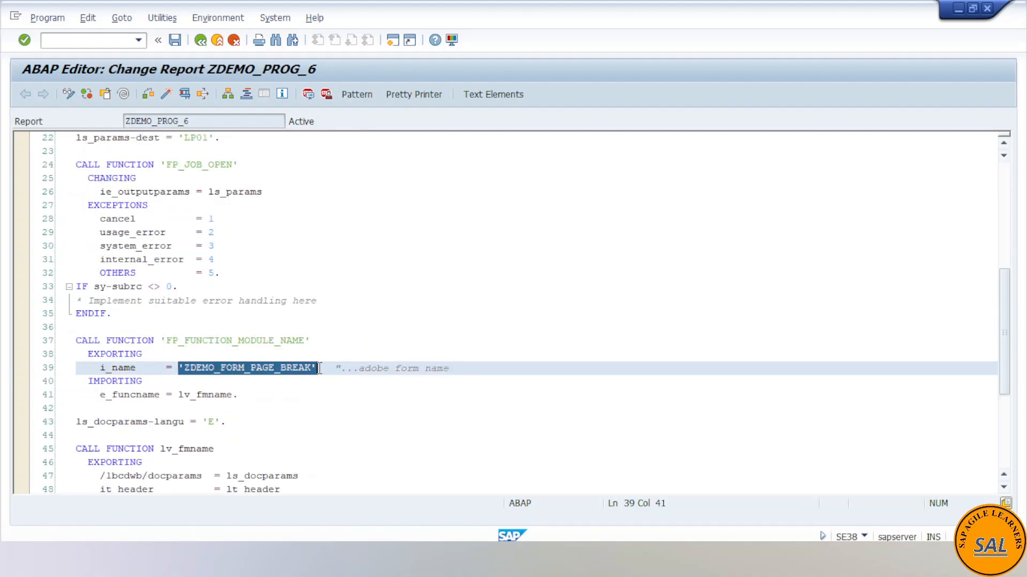
{"action": "left_click", "coordinate": [323, 368]}
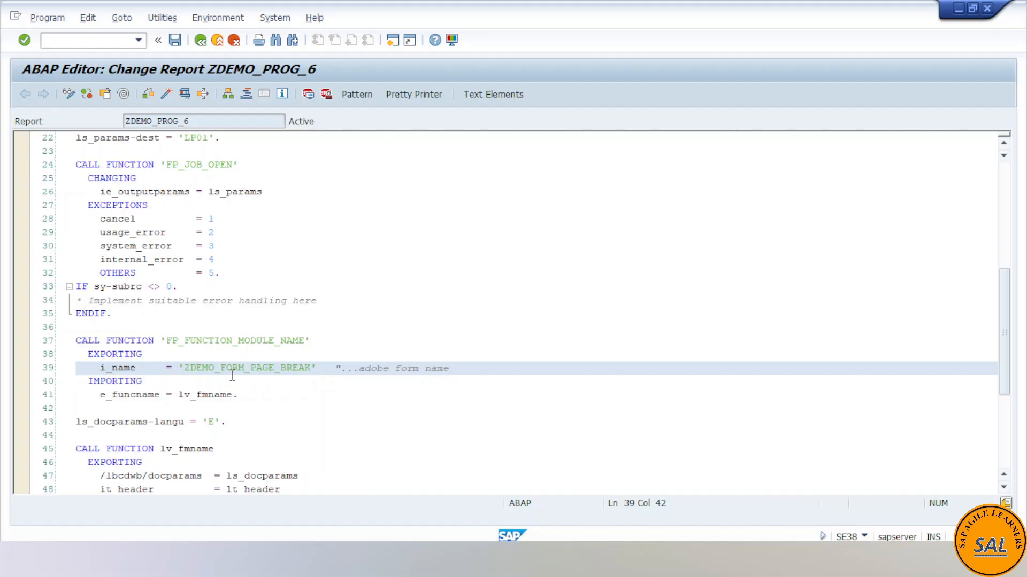
{"action": "scroll", "coordinate": [232, 375], "scroll_direction": "down", "scroll_amount": 2}
{"action": "left_click_drag", "start_coordinate": [178, 315], "coordinate": [228, 315]}
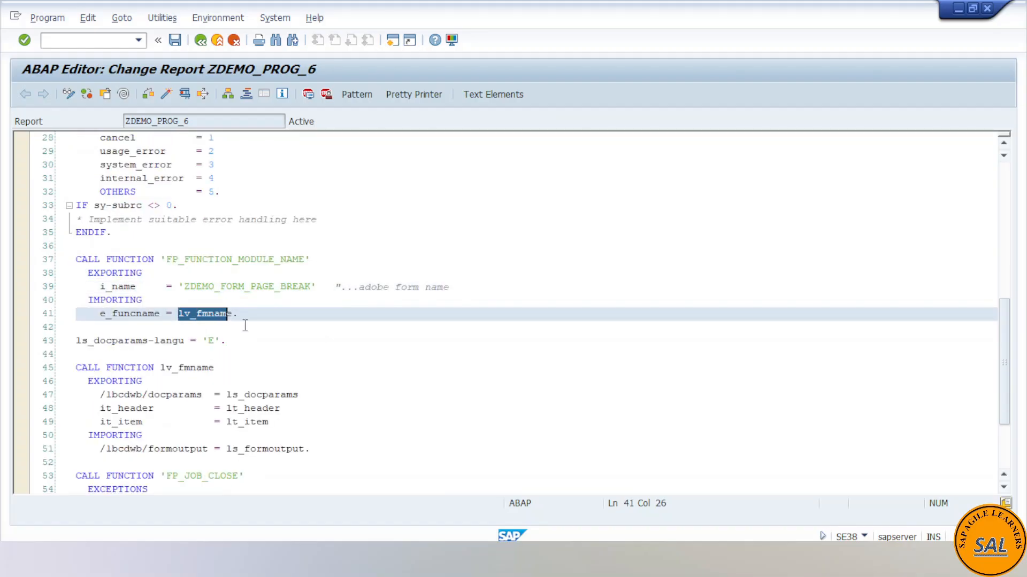
{"action": "left_click", "coordinate": [245, 326]}
{"action": "left_click_drag", "start_coordinate": [216, 368], "coordinate": [160, 368]}
{"action": "left_click", "coordinate": [169, 381]}
- Examine the it_header and it_item parameters passed in the lv_fmname function call
{"action": "scroll", "coordinate": [267, 410], "scroll_direction": "down", "scroll_amount": 1}
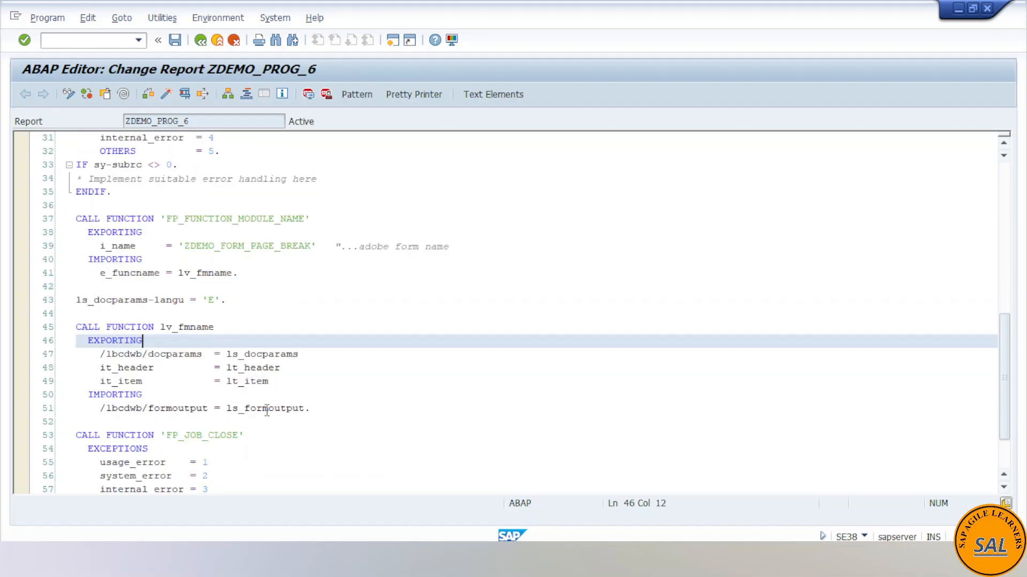
{"action": "scroll", "coordinate": [267, 410], "scroll_direction": "down", "scroll_amount": 1}
{"action": "left_click_drag", "start_coordinate": [277, 342], "coordinate": [231, 333]}
{"action": "left_click", "coordinate": [281, 332]}
{"action": "left_click", "coordinate": [278, 342]}
{"action": "left_click", "coordinate": [268, 327]}
{"action": "left_click", "coordinate": [273, 339]}
- Recheck the source tables zheader_table and zitem_table in the SELECT statements, and look through the rest of the report
{"action": "scroll", "coordinate": [237, 265], "scroll_direction": "up", "scroll_amount": 9}
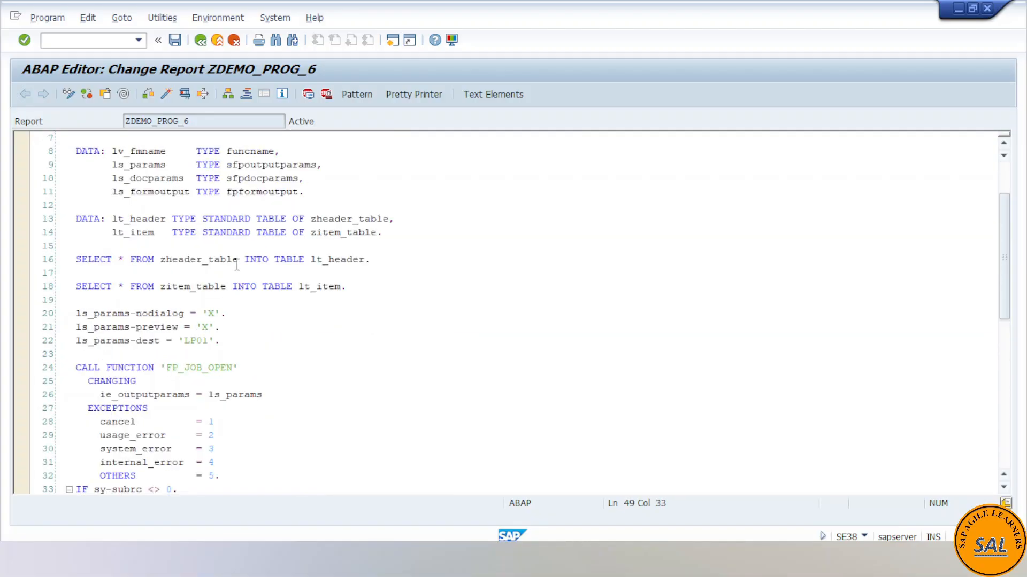
{"action": "left_click", "coordinate": [162, 262]}
{"action": "left_click", "coordinate": [210, 276]}
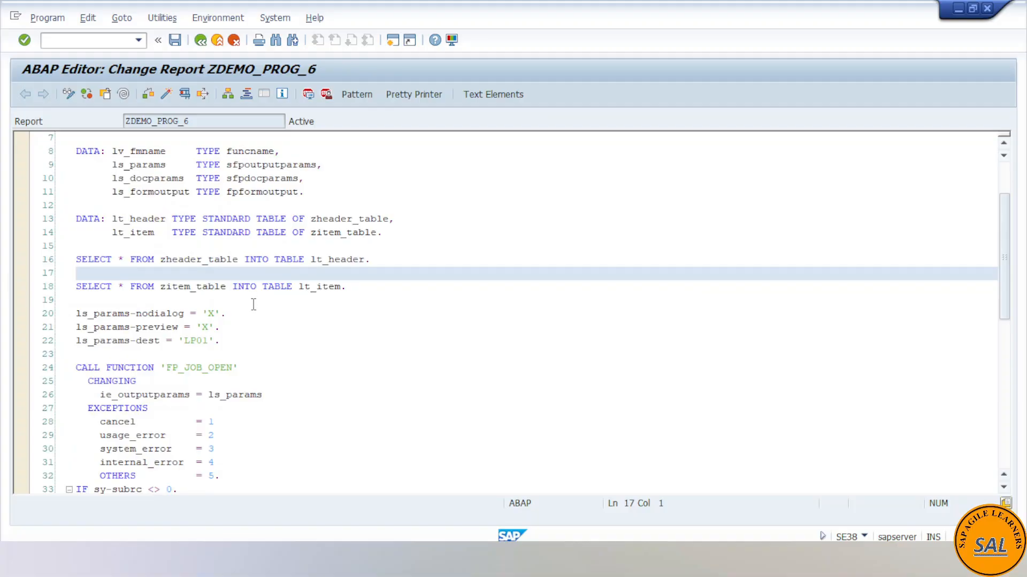
{"action": "scroll", "coordinate": [255, 309], "scroll_direction": "down", "scroll_amount": 4}
{"action": "scroll", "coordinate": [255, 309], "scroll_direction": "down", "scroll_amount": 5}
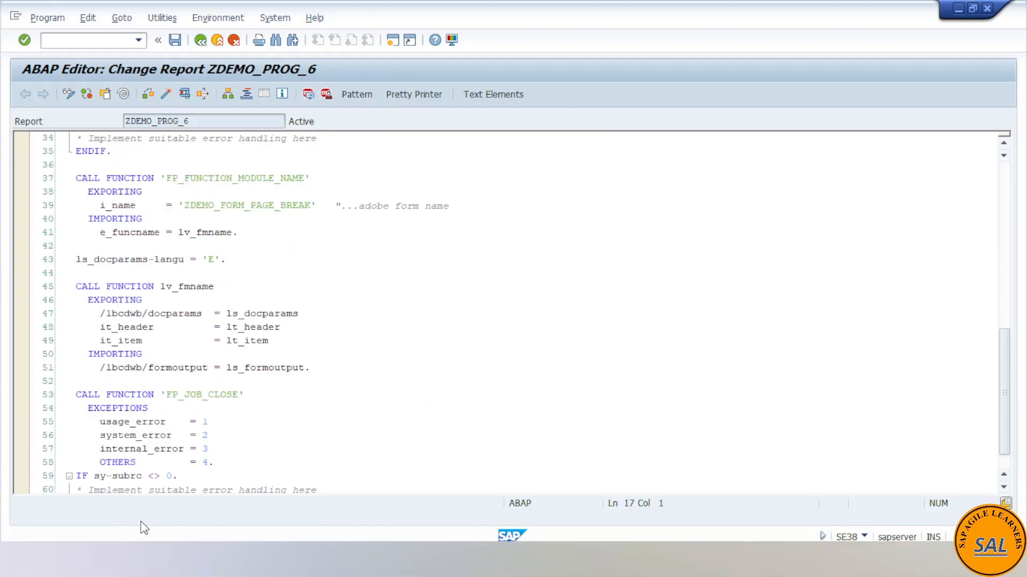
- Switch to interface ZDEMO_INTERFACE_2 and inspect the import parameters and the fields of line type ZHEADER_TABLE behind IT_HEADER
{"action": "left_click", "coordinate": [142, 556]}
{"action": "left_click", "coordinate": [285, 499]}
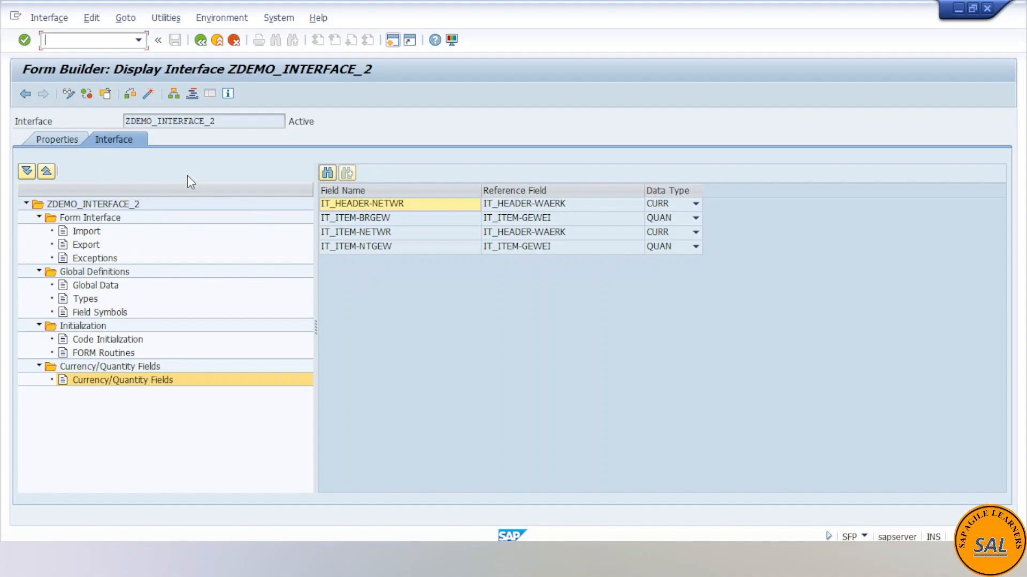
{"action": "left_click", "coordinate": [93, 234]}
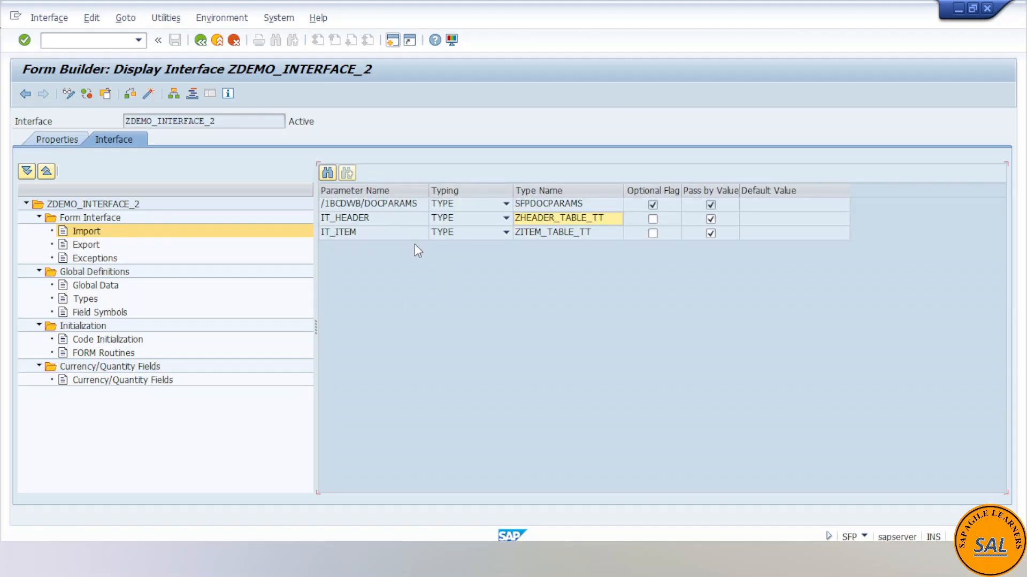
{"action": "double_click", "coordinate": [593, 219]}
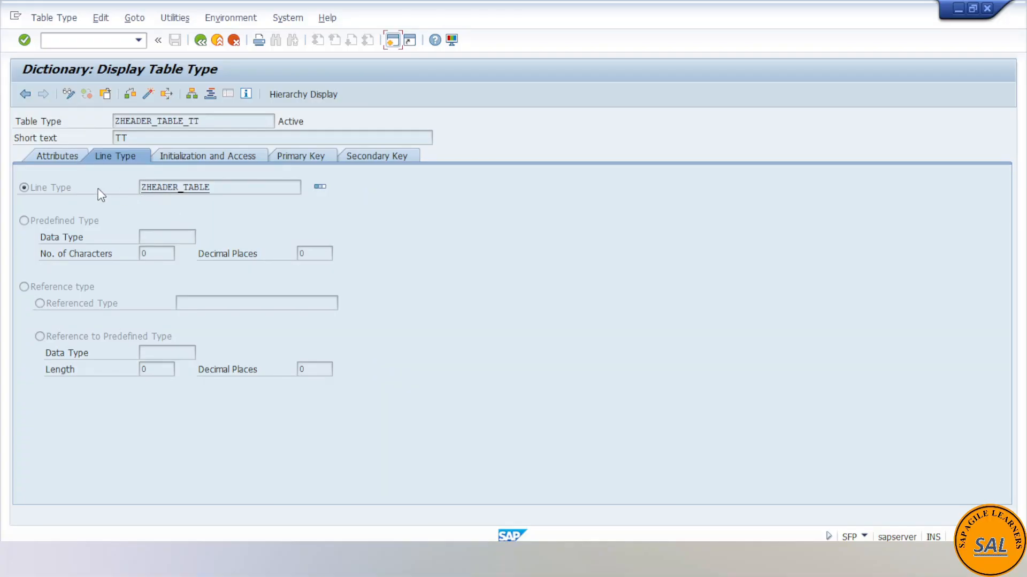
{"action": "double_click", "coordinate": [171, 187]}
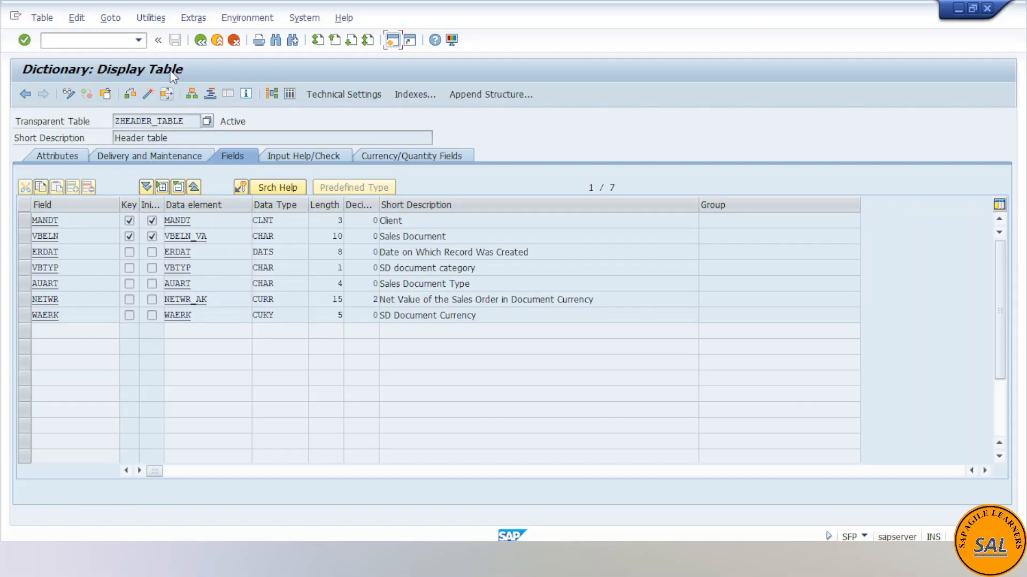
{"action": "left_click", "coordinate": [200, 42]}
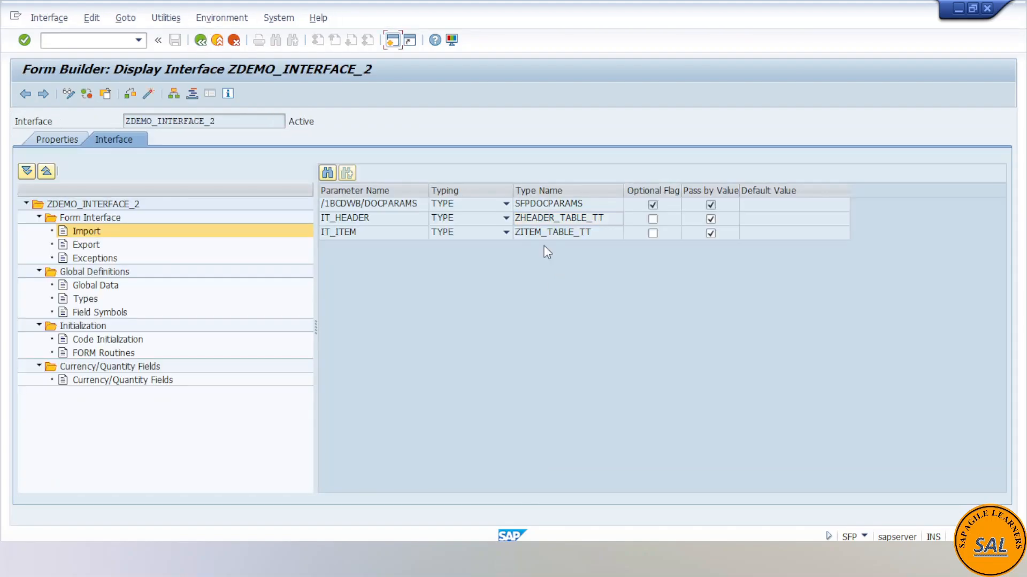
- Inspect the fields of line type ZITEM_TABLE behind IT_ITEM, and the interface's currency/quantity field assignments
{"action": "double_click", "coordinate": [534, 233]}
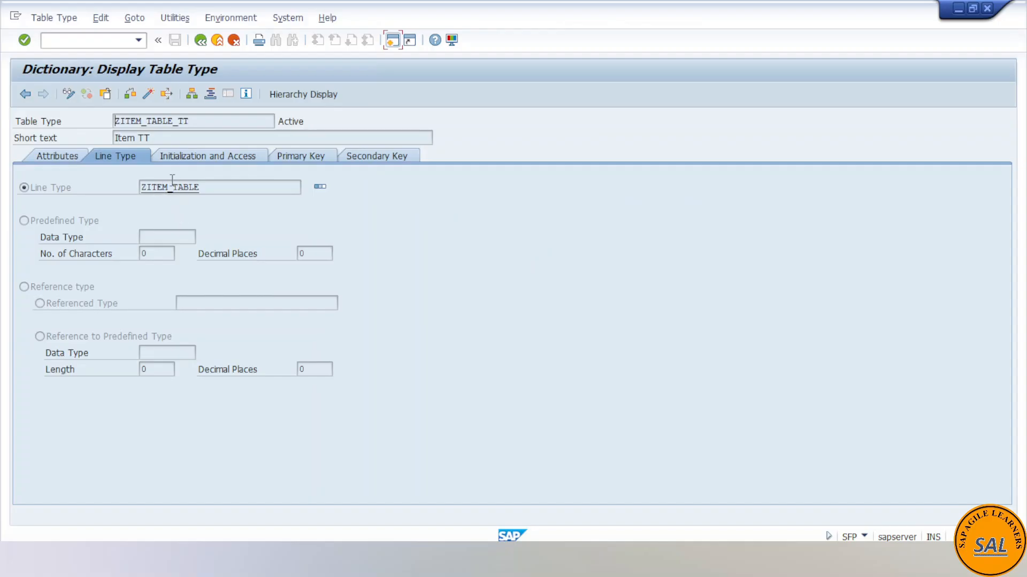
{"action": "double_click", "coordinate": [169, 187]}
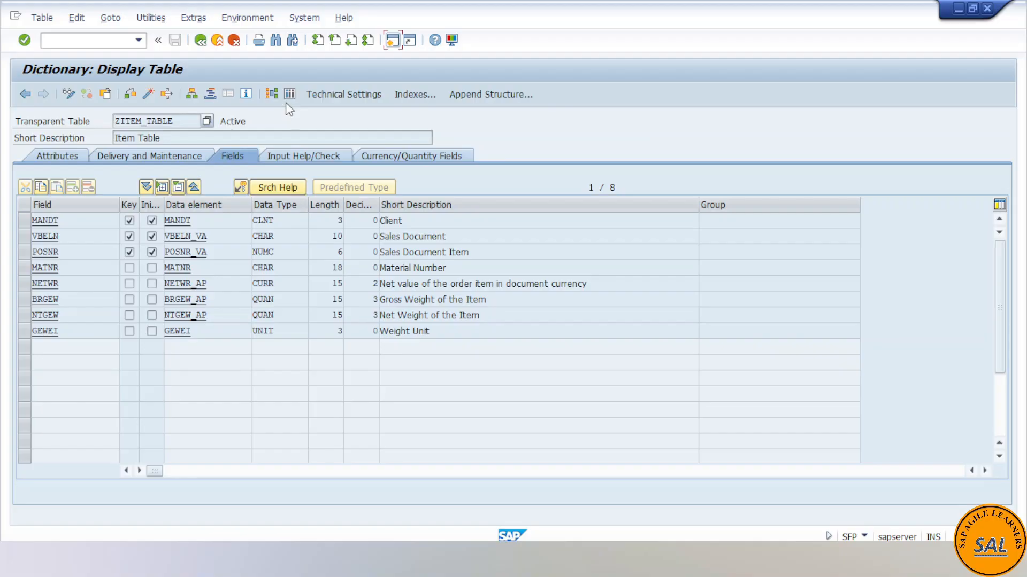
{"action": "left_click", "coordinate": [198, 333]}
{"action": "left_click", "coordinate": [213, 313]}
{"action": "left_click", "coordinate": [201, 41]}
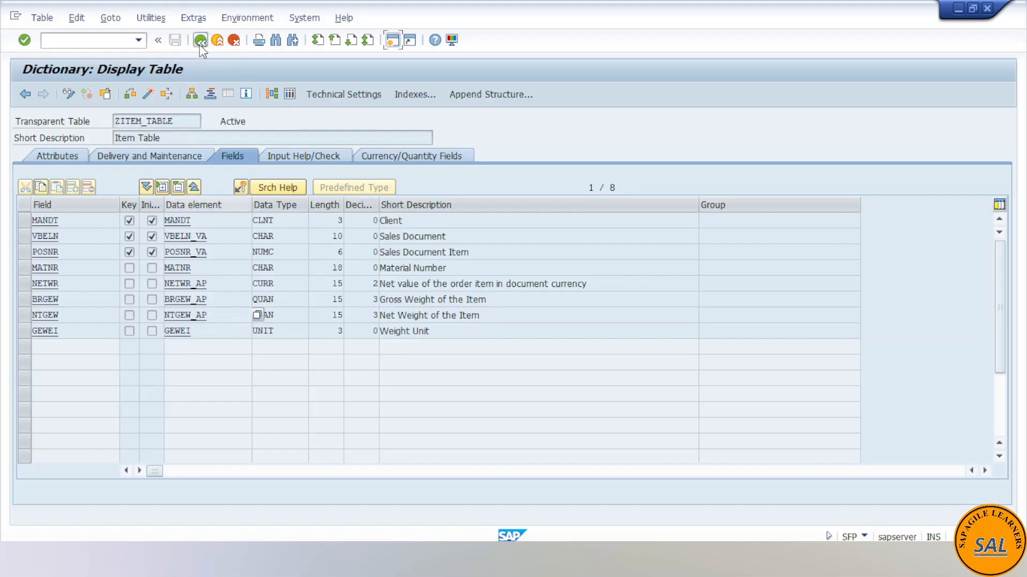
{"action": "left_click", "coordinate": [201, 42]}
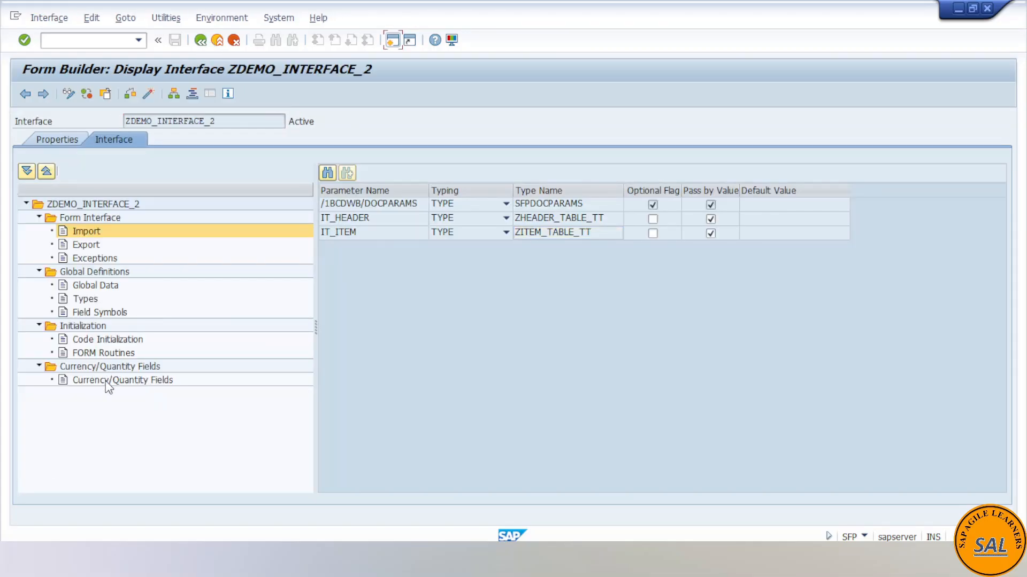
{"action": "left_click", "coordinate": [108, 381]}
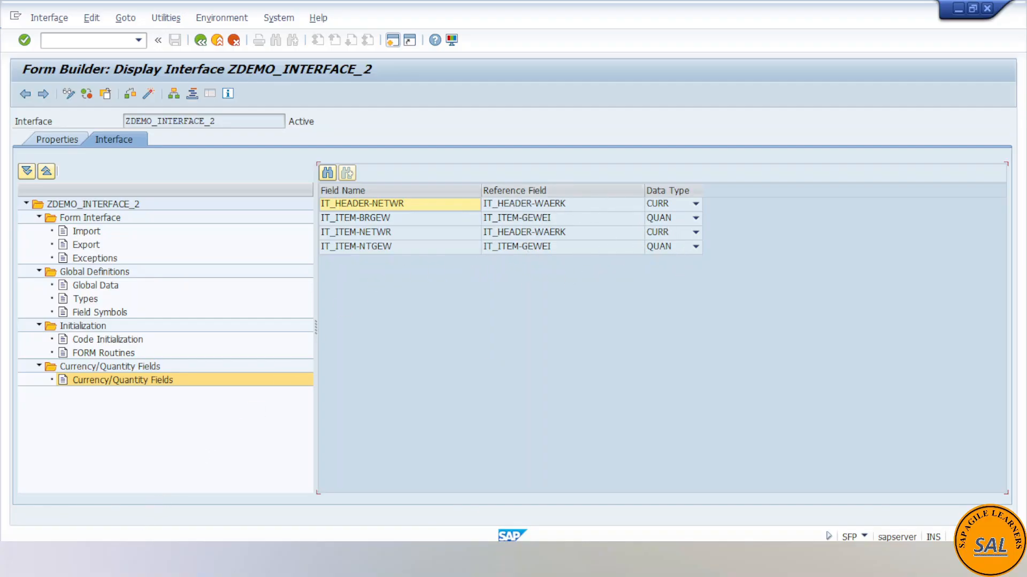
- Switch to form ZDEMO_FORM_PAGE_BREAK and examine the header DATA node and the IT_ITEM loop nested under it in the context
{"action": "mouse_move", "coordinate": [241, 562]}
{"action": "left_click", "coordinate": [457, 501]}
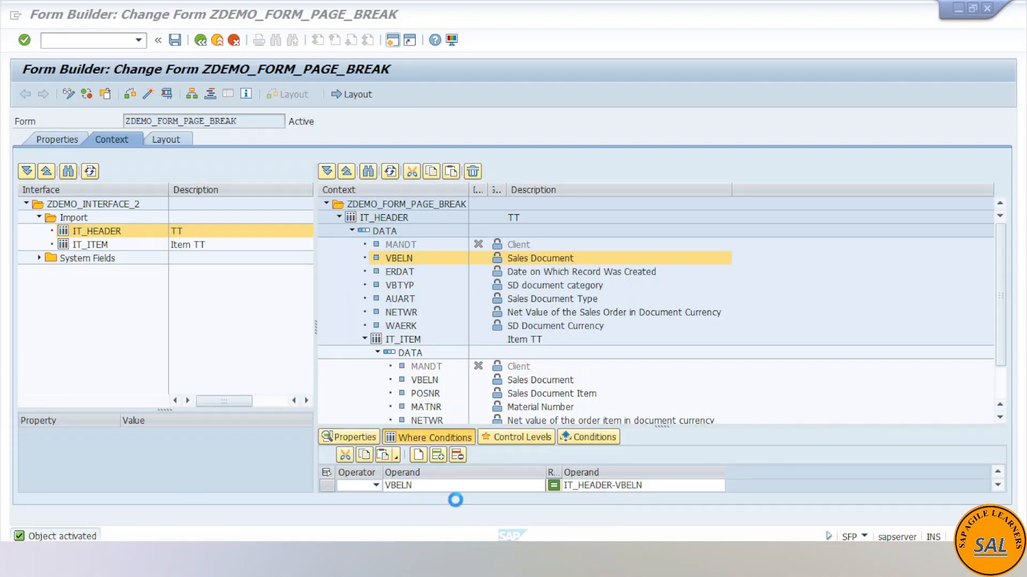
{"action": "left_click_drag", "start_coordinate": [248, 123], "coordinate": [122, 121]}
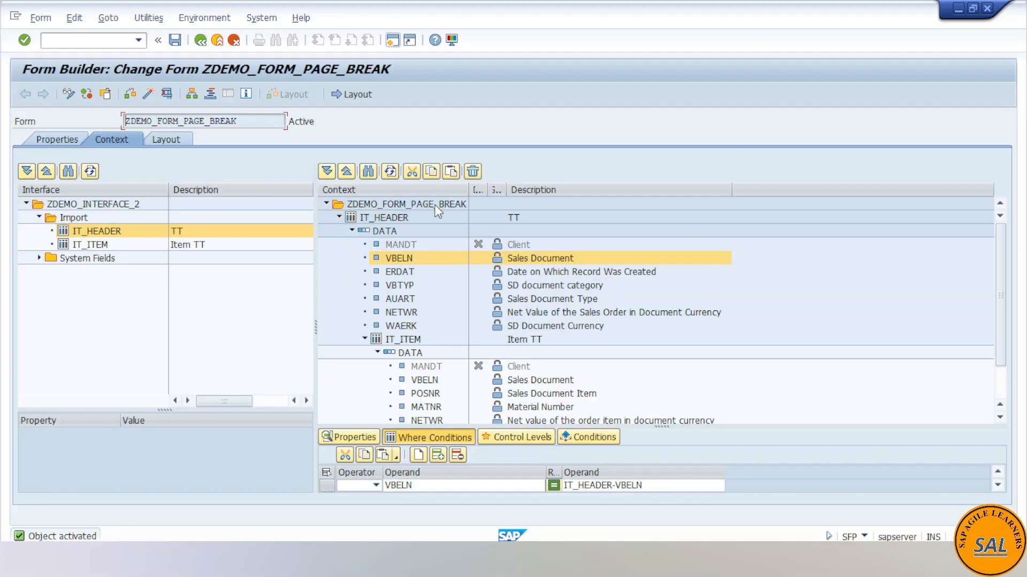
{"action": "left_click", "coordinate": [385, 236]}
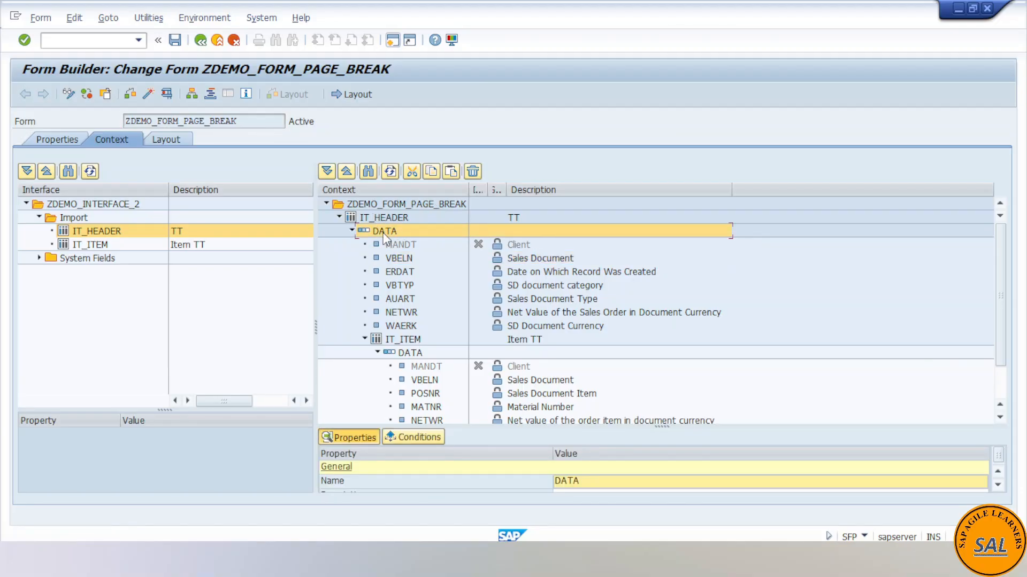
{"action": "right_click", "coordinate": [385, 231]}
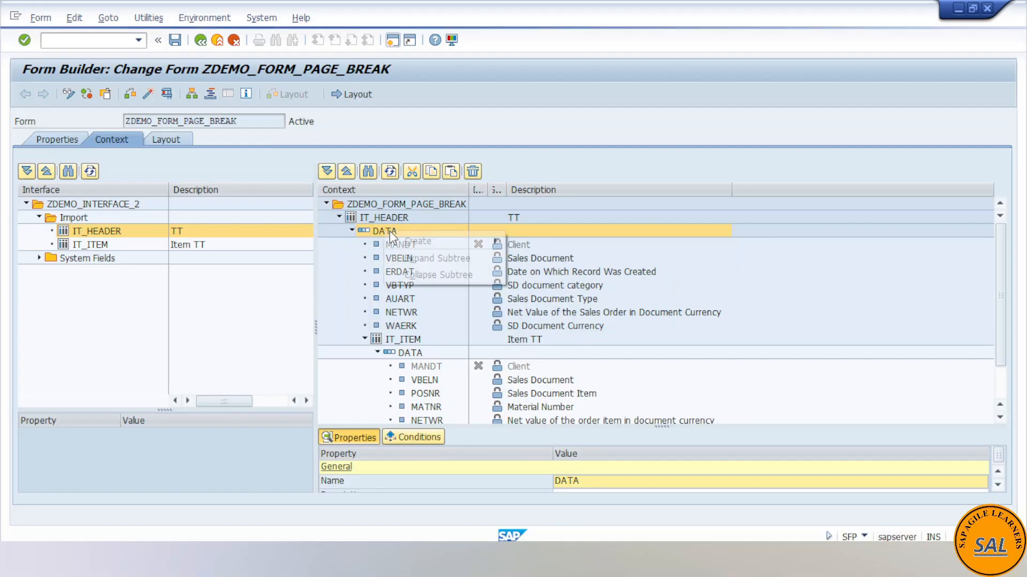
{"action": "mouse_move", "coordinate": [456, 241]}
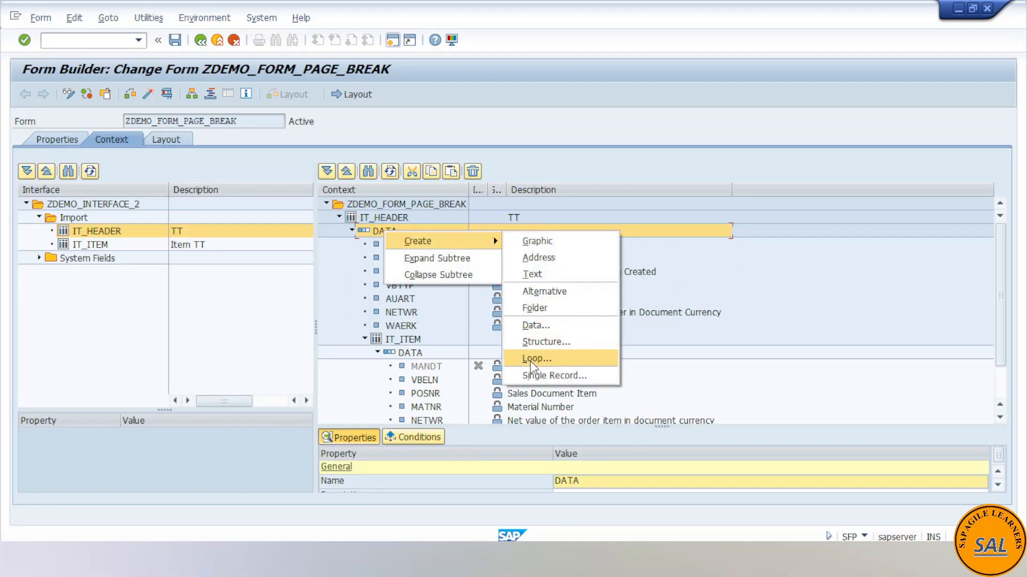
{"action": "left_click", "coordinate": [401, 340]}
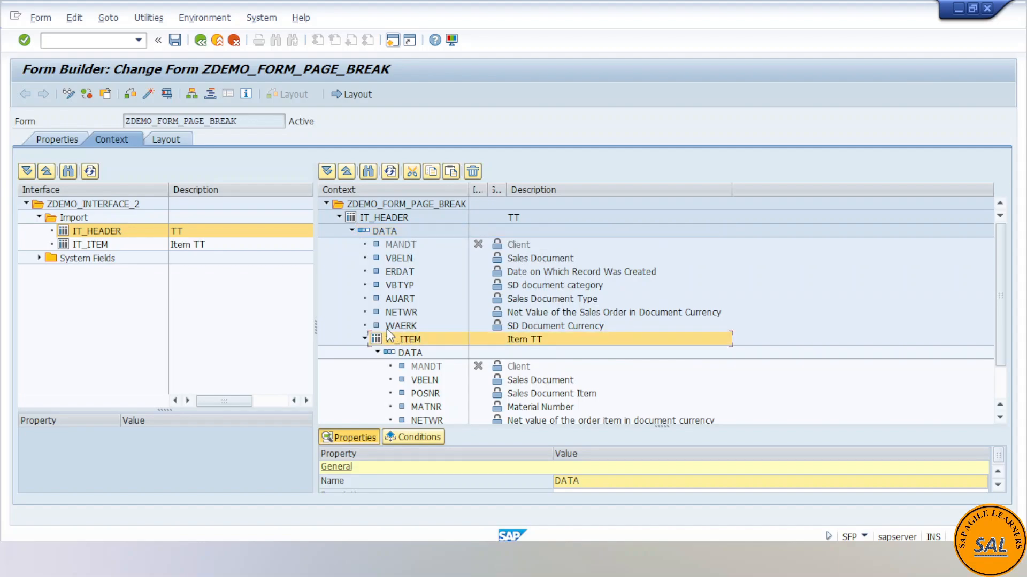
{"action": "scroll", "coordinate": [421, 355], "scroll_direction": "down", "scroll_amount": 2}
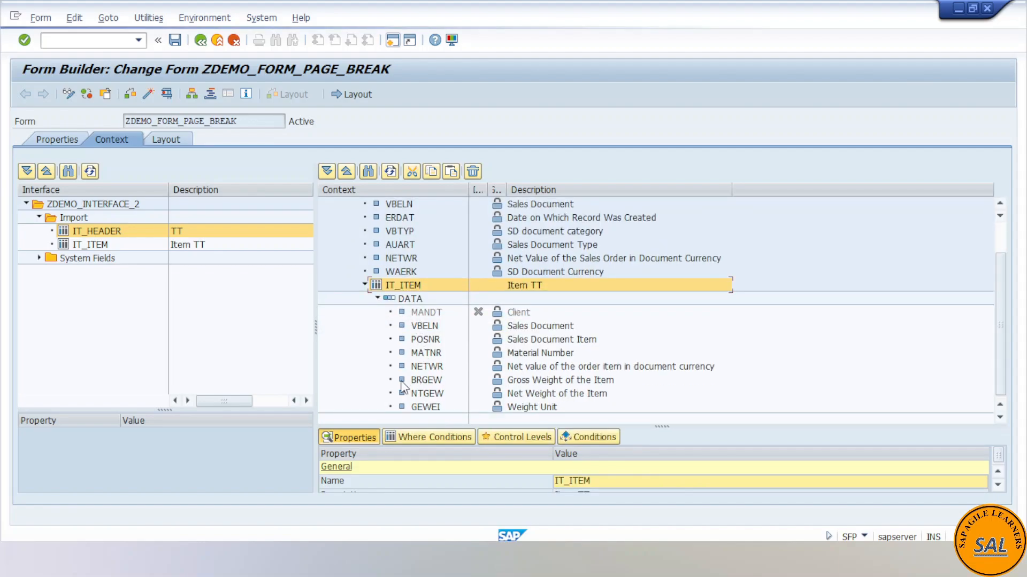
- Enlarge the details area and show the where conditions of the IT_ITEM loop
{"action": "left_click_drag", "start_coordinate": [656, 426], "coordinate": [653, 391]}
{"action": "left_click", "coordinate": [454, 402]}
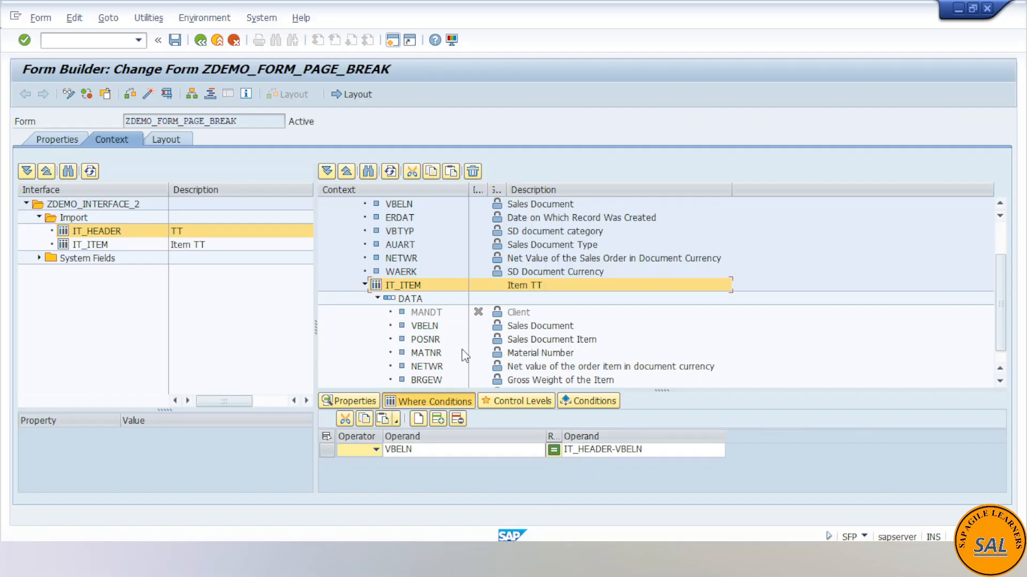
{"action": "scroll", "coordinate": [405, 310], "scroll_direction": "up", "scroll_amount": 2}
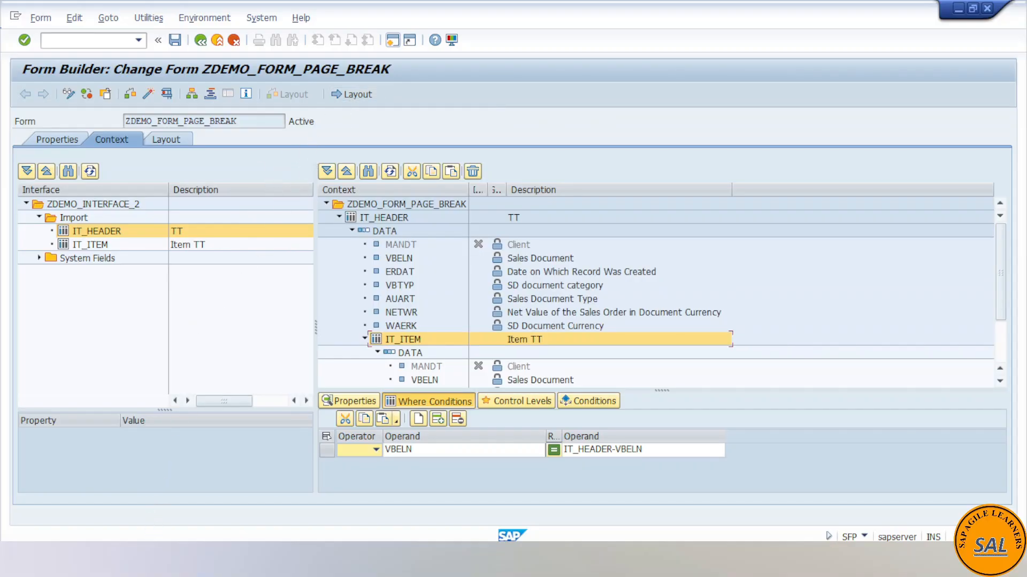
- Glance at interface ZDEMO_INTERFACE_2, return to form ZDEMO_FORM_PAGE_BREAK and open its layout designer
{"action": "mouse_move", "coordinate": [252, 559]}
{"action": "left_click", "coordinate": [316, 504]}
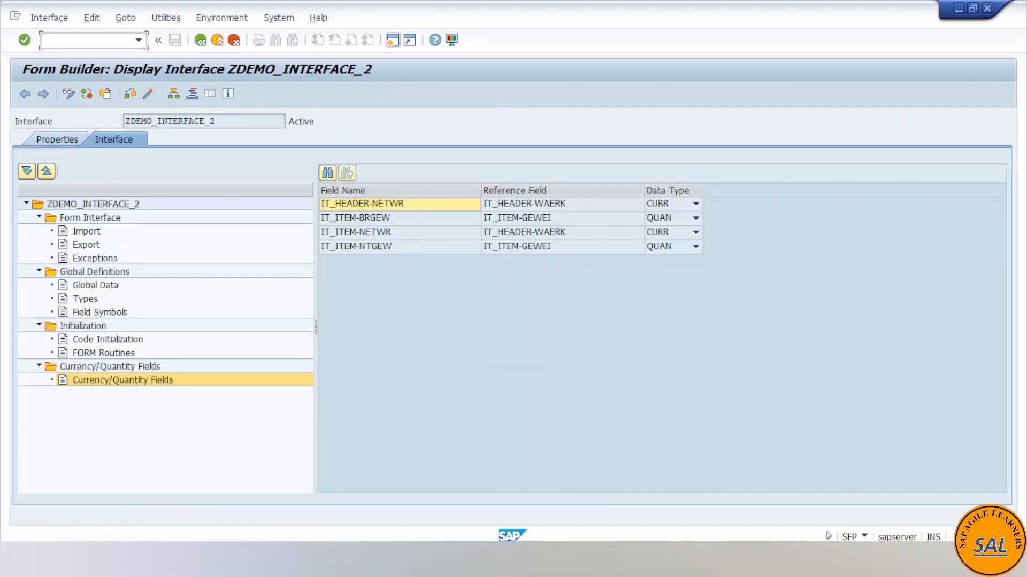
{"action": "left_click", "coordinate": [514, 498]}
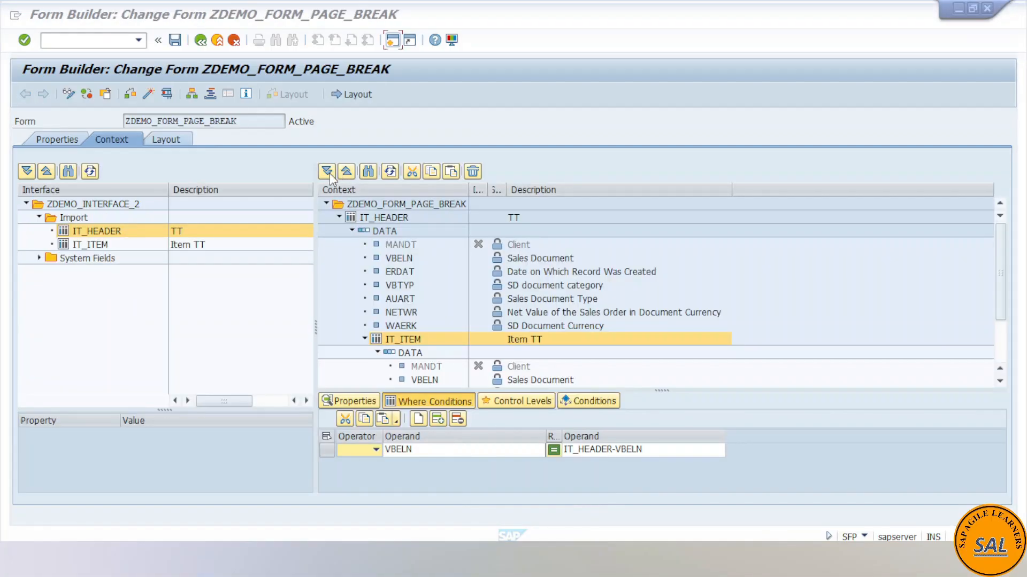
{"action": "left_click", "coordinate": [348, 98]}
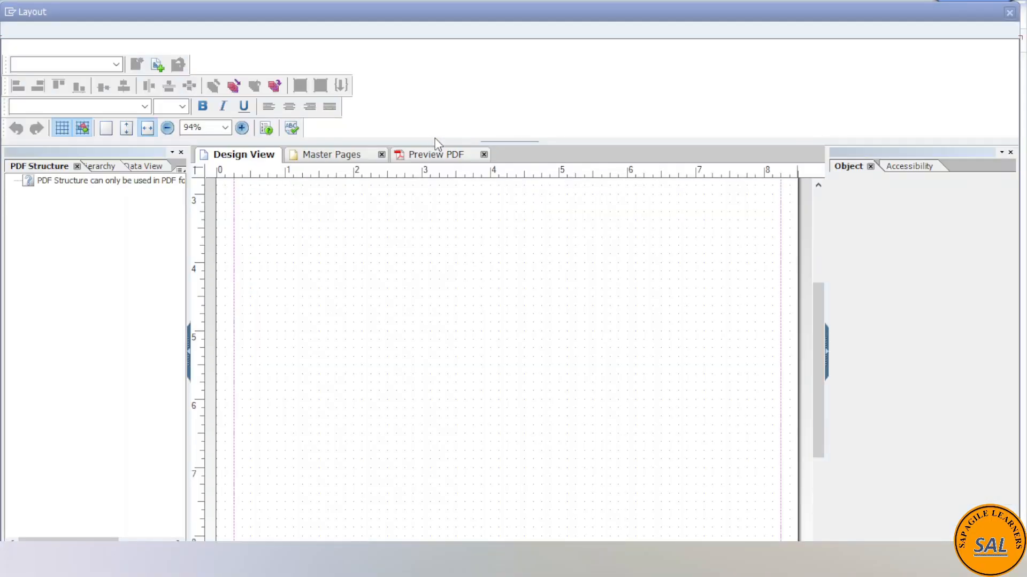
- Close the PDF Structure palette, glance at the form hierarchy and display the data view with the IT_HEADER and IT_ITEM fields
{"action": "scroll", "coordinate": [421, 264], "scroll_direction": "up", "scroll_amount": 2}
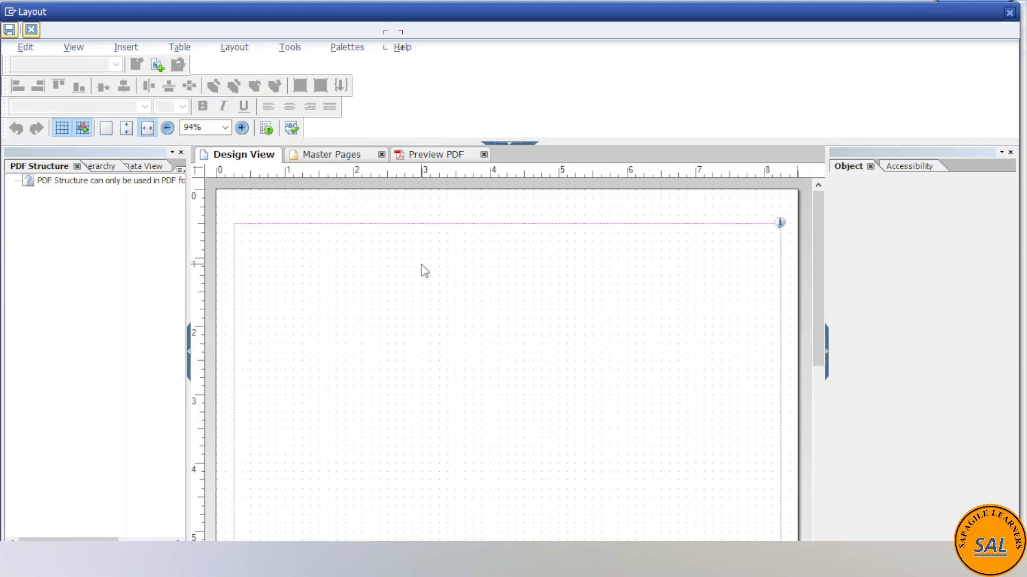
{"action": "left_click", "coordinate": [77, 167]}
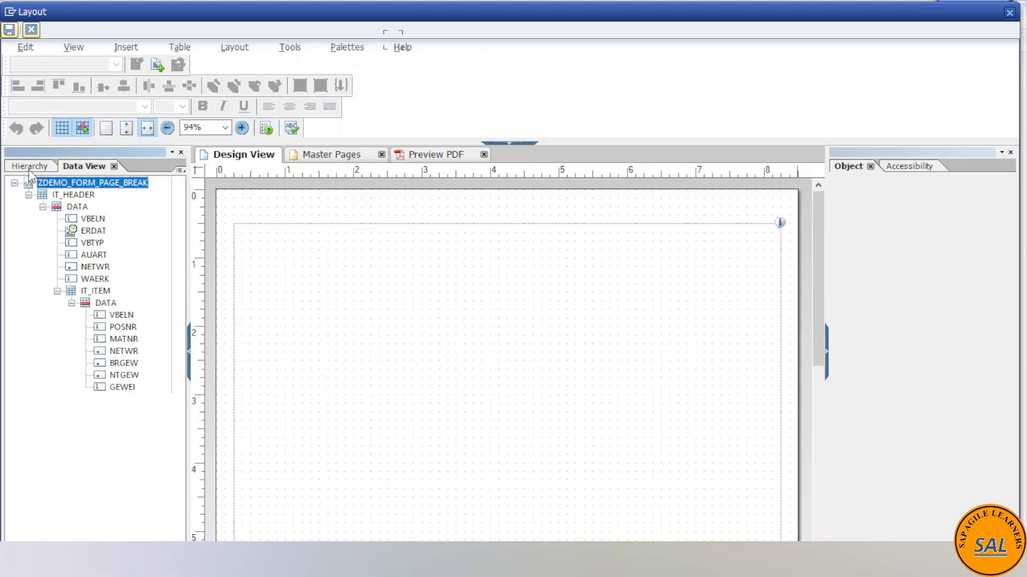
{"action": "left_click", "coordinate": [29, 170]}
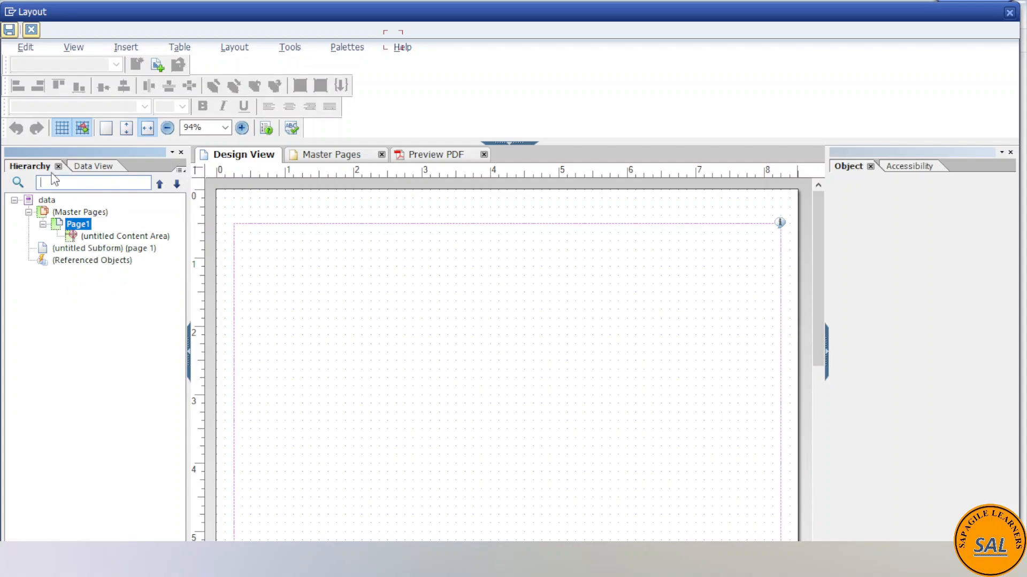
{"action": "left_click", "coordinate": [87, 167]}
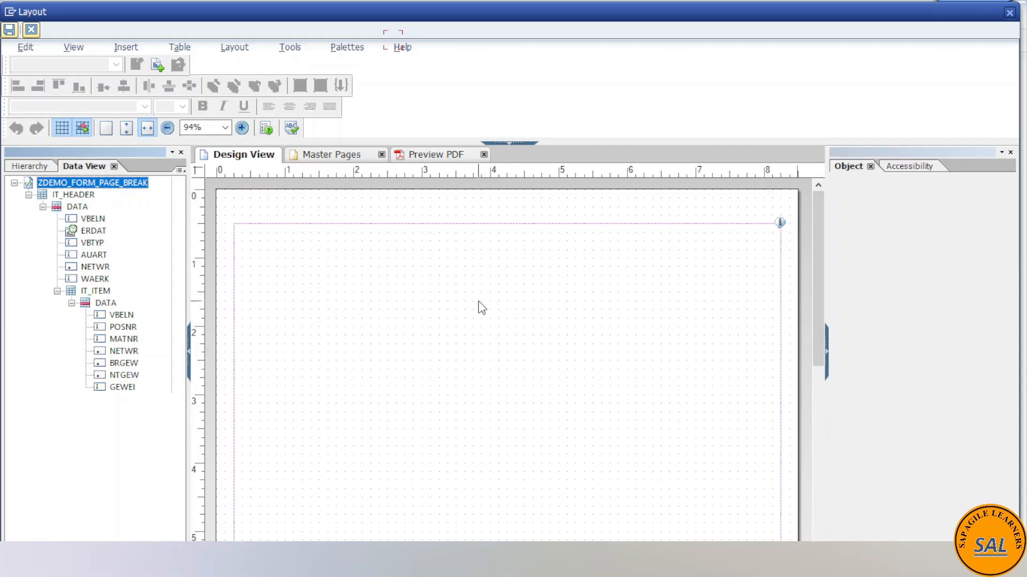
- Examine master page Page1 and its content area, and compare it with the design view
{"action": "left_click", "coordinate": [330, 158]}
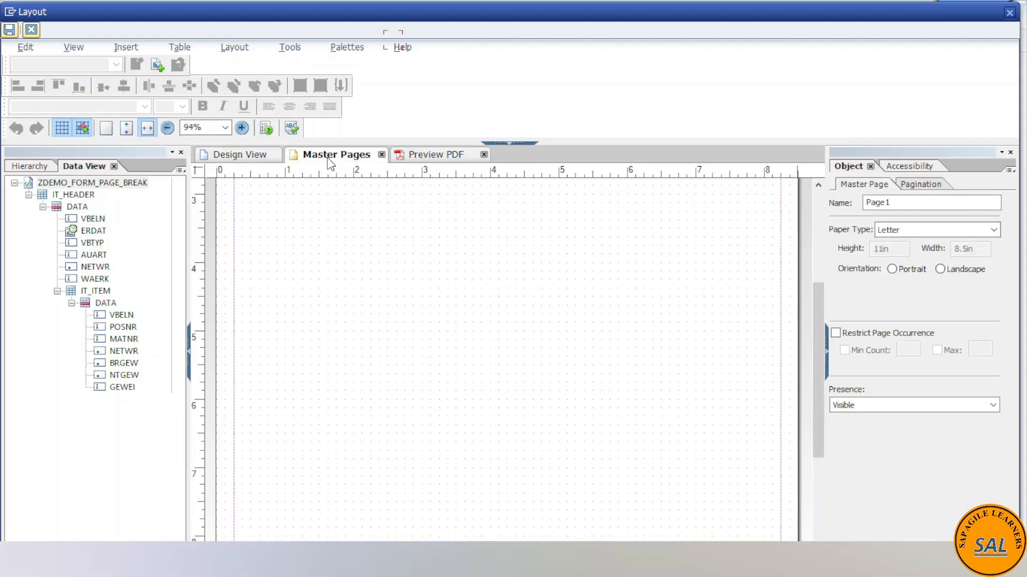
{"action": "scroll", "coordinate": [449, 348], "scroll_direction": "up", "scroll_amount": 5}
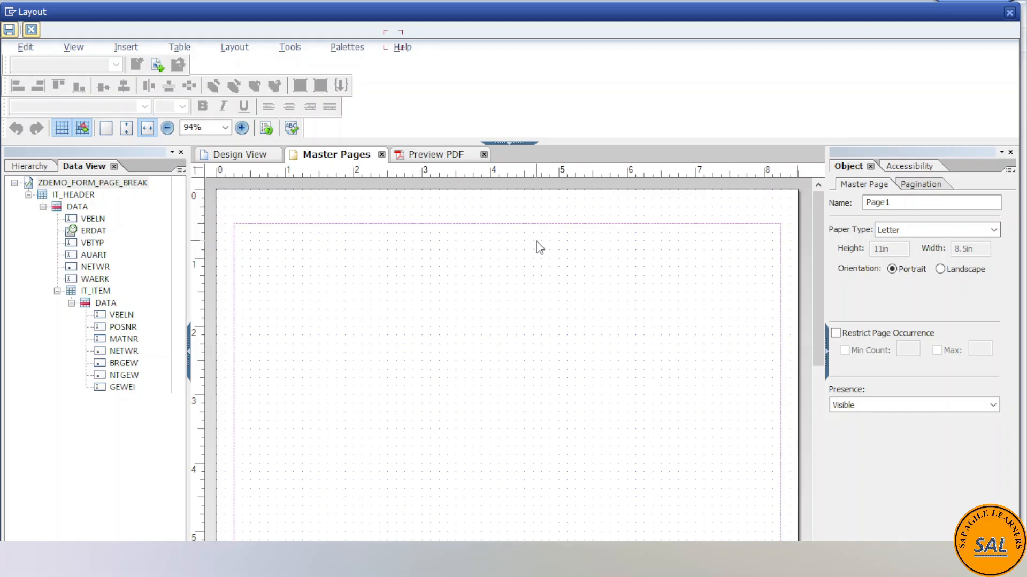
{"action": "scroll", "coordinate": [632, 332], "scroll_direction": "down", "scroll_amount": 5}
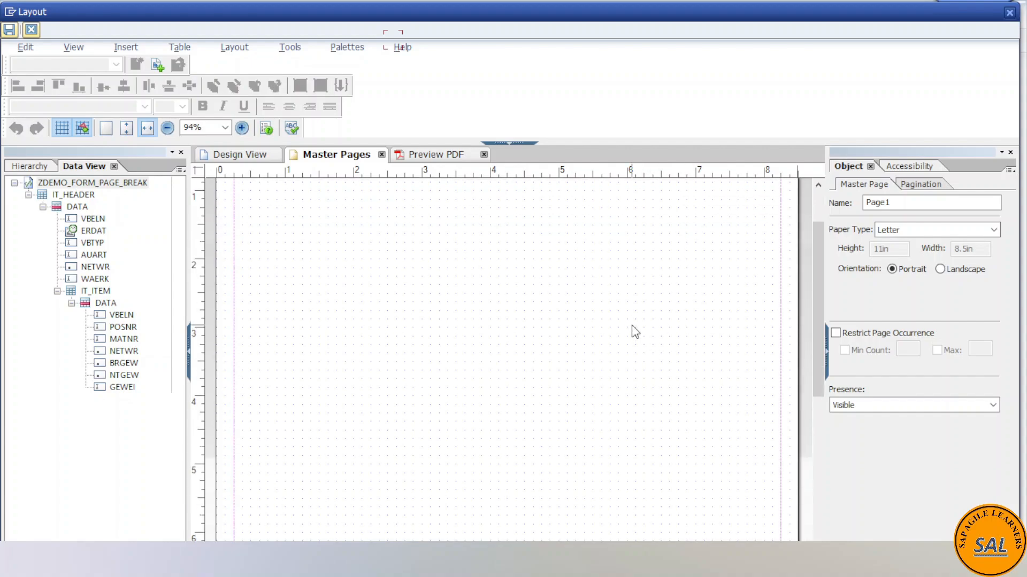
{"action": "scroll", "coordinate": [632, 332], "scroll_direction": "up", "scroll_amount": 5}
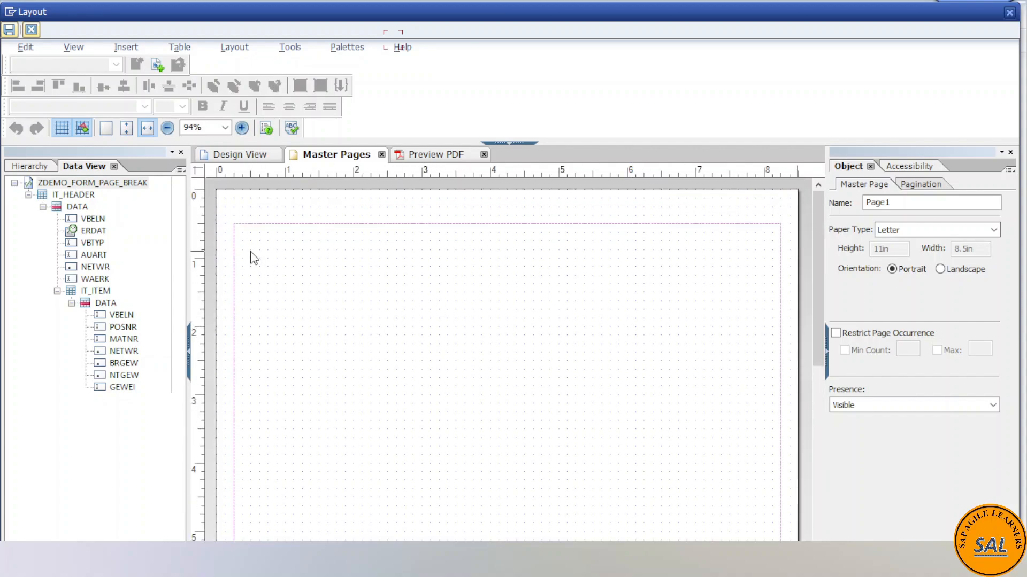
{"action": "left_click", "coordinate": [241, 159]}
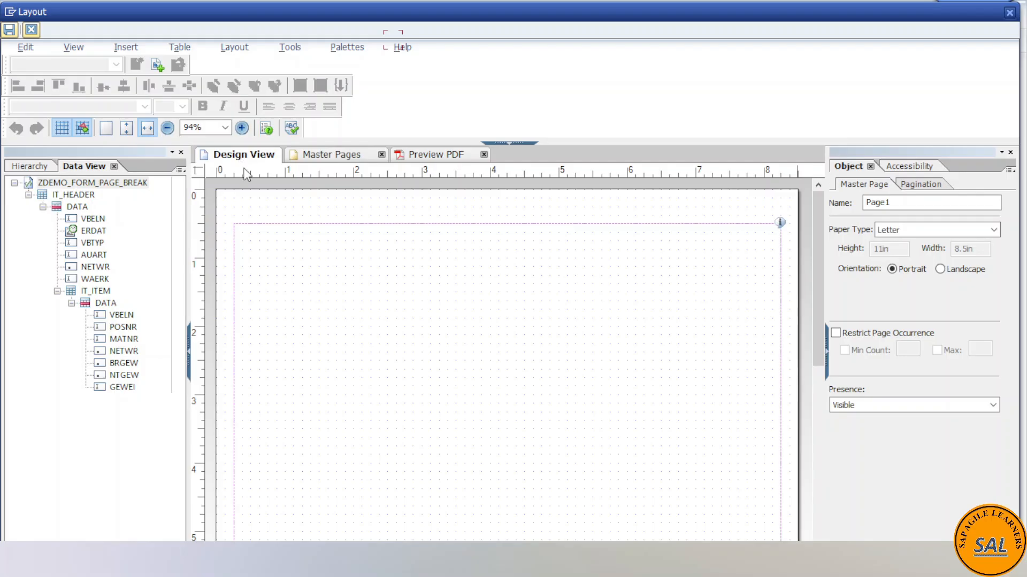
- Insert a custom Page n of m object on the master page, above the content area's right end, and widen it to about 1.5 in
{"action": "left_click", "coordinate": [319, 158]}
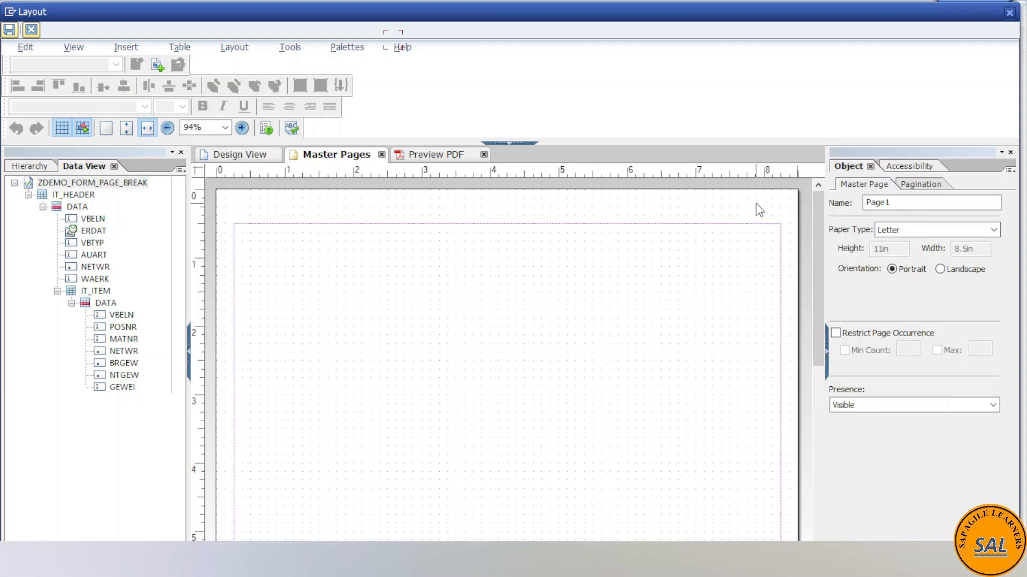
{"action": "left_click", "coordinate": [127, 47]}
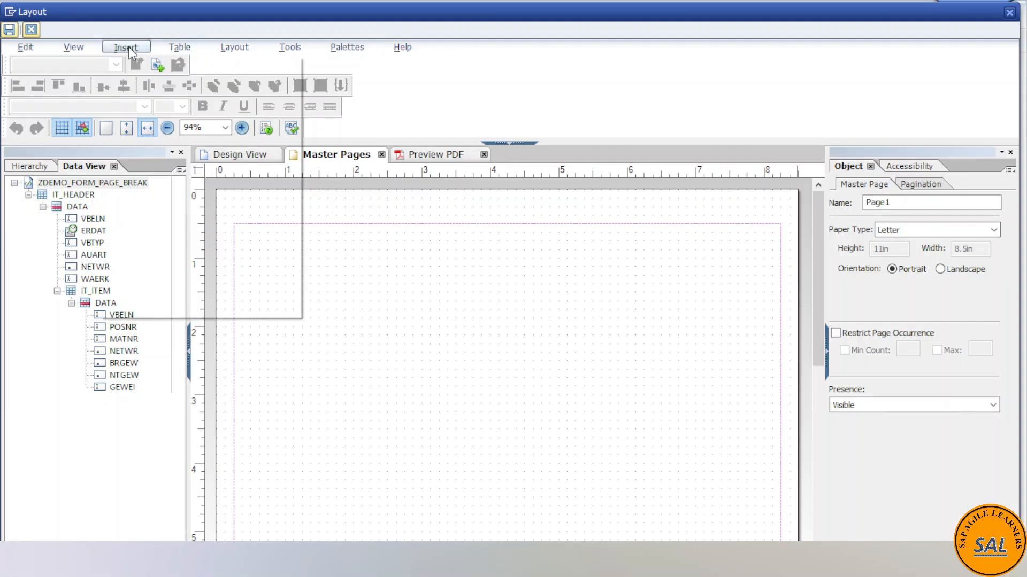
{"action": "mouse_move", "coordinate": [181, 142]}
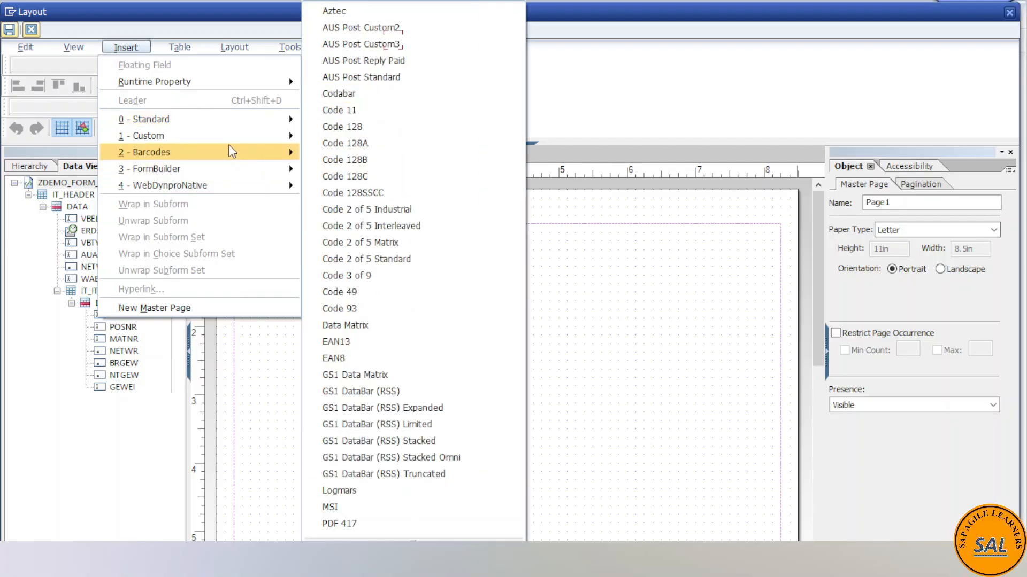
{"action": "mouse_move", "coordinate": [226, 142]}
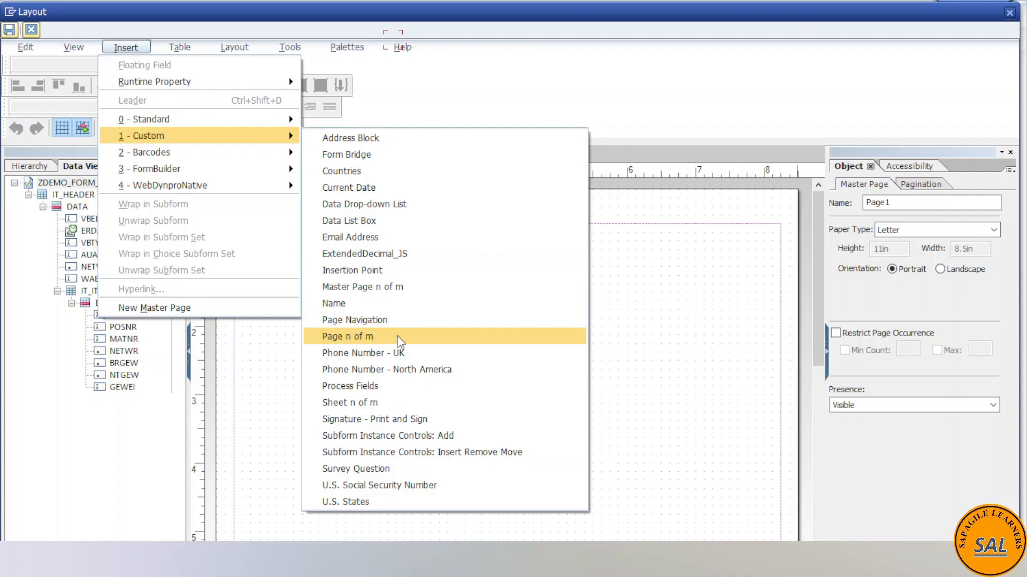
{"action": "left_click", "coordinate": [450, 336]}
{"action": "left_click", "coordinate": [432, 367]}
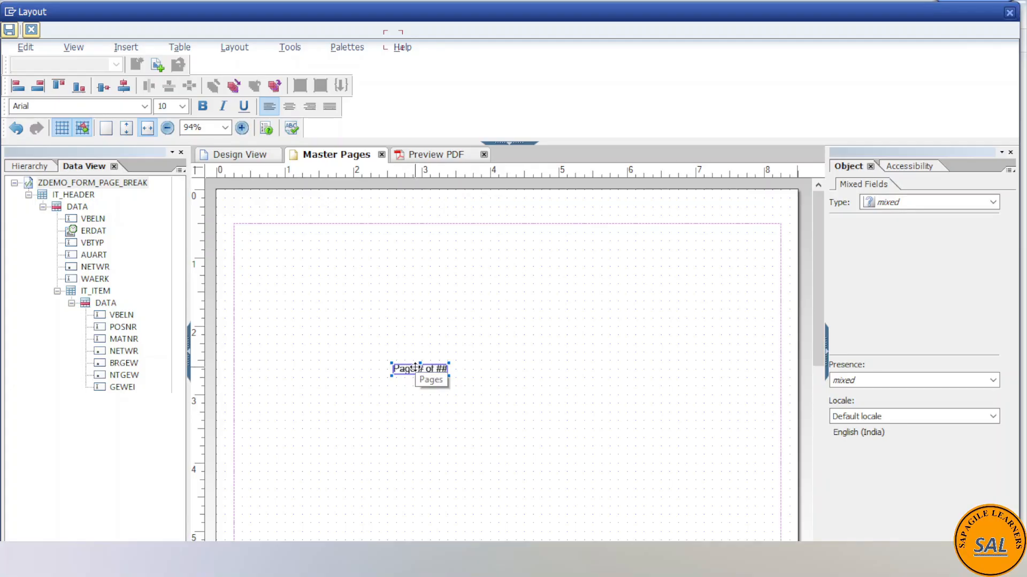
{"action": "left_click_drag", "start_coordinate": [422, 365], "coordinate": [720, 217]}
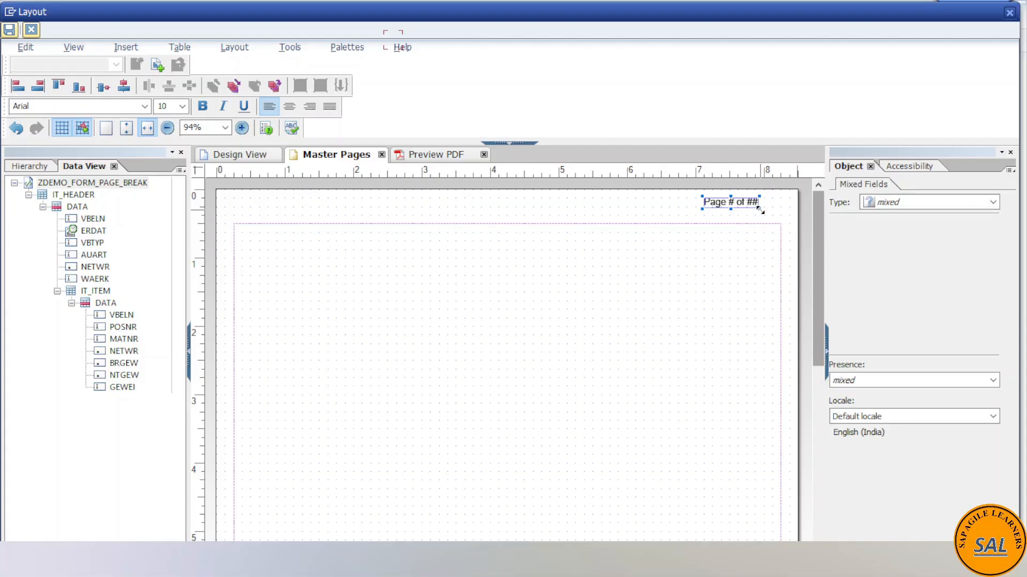
{"action": "left_click_drag", "start_coordinate": [765, 212], "coordinate": [781, 217]}
{"action": "left_click_drag", "start_coordinate": [704, 209], "coordinate": [678, 208]}
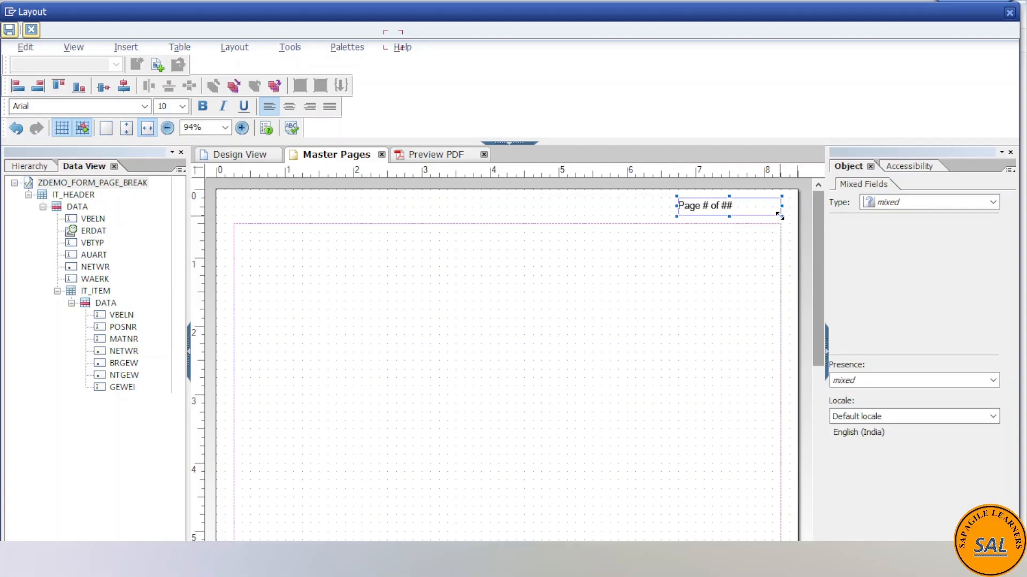
- Format the page-number text as bold with font size 12
{"action": "double_click", "coordinate": [729, 207]}
{"action": "key", "text": "ctrl+a"}
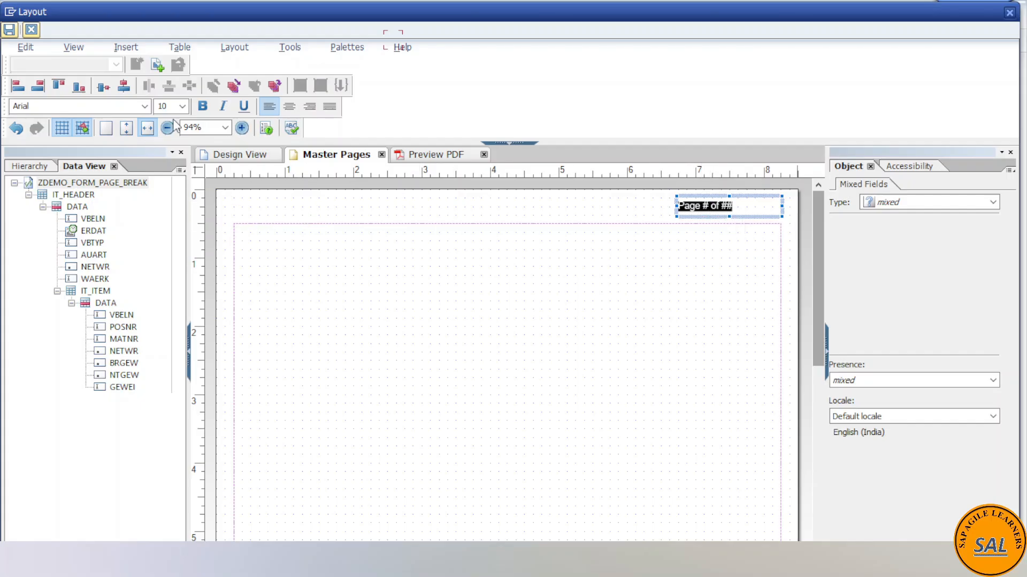
{"action": "left_click", "coordinate": [205, 109]}
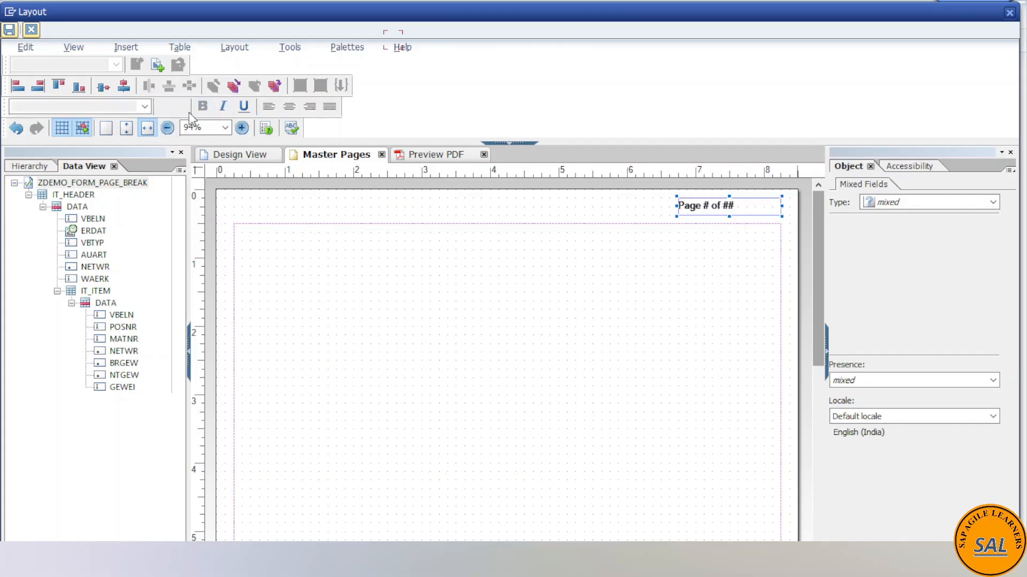
{"action": "left_click", "coordinate": [182, 105]}
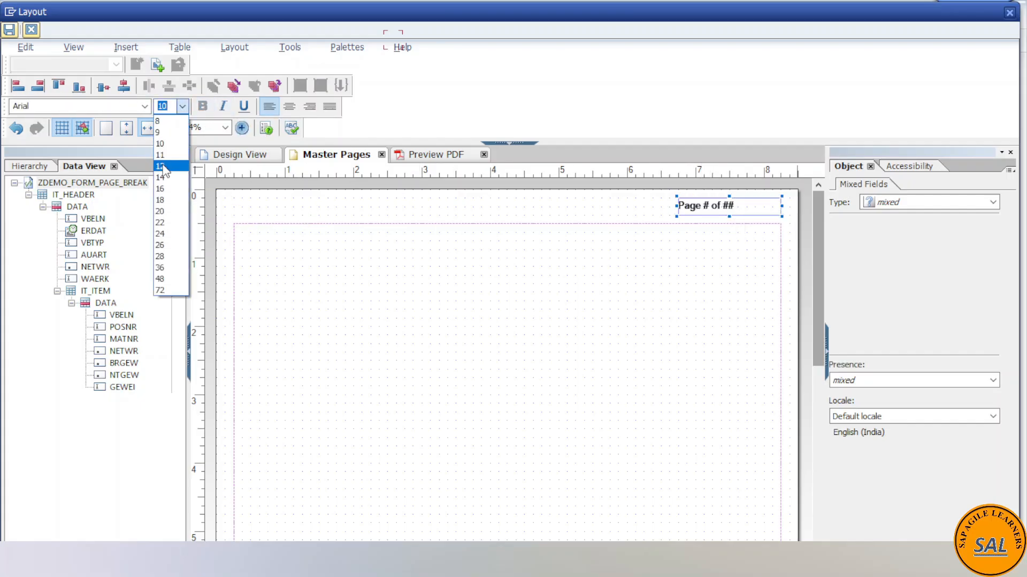
{"action": "left_click", "coordinate": [161, 166]}
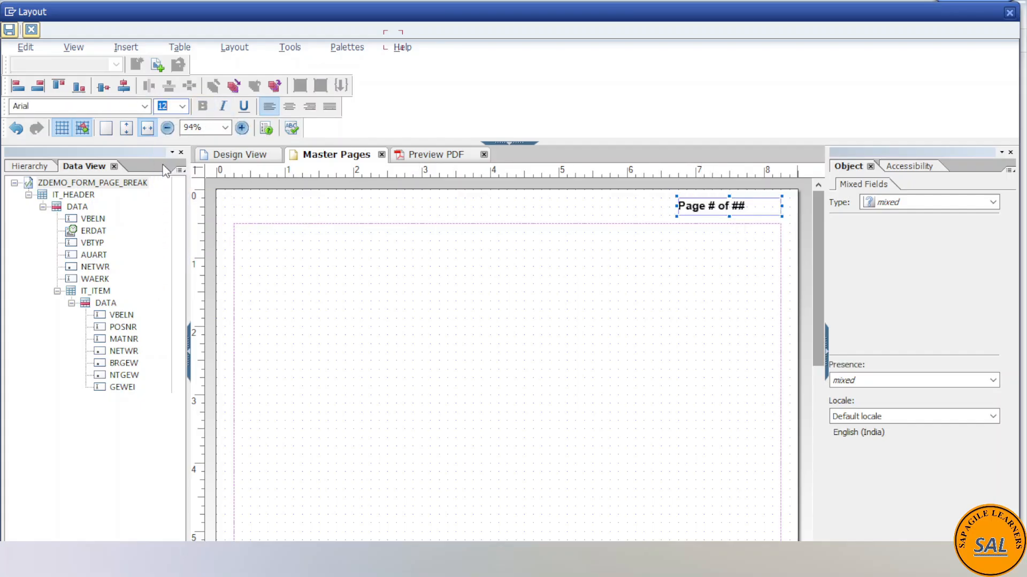
{"action": "left_click", "coordinate": [624, 206]}
- Right-align the page-number text within its box and save the layout
{"action": "left_click", "coordinate": [764, 203]}
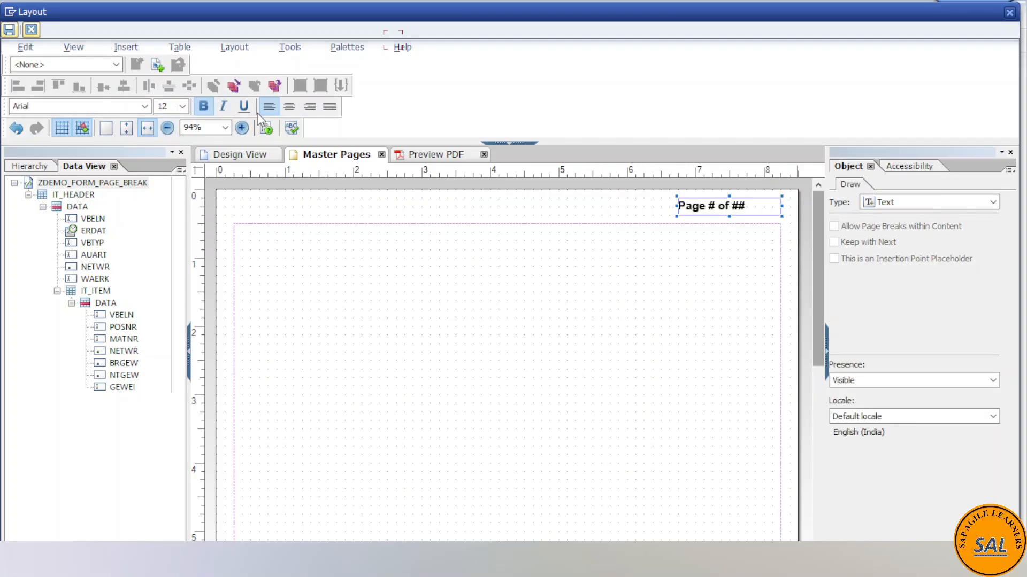
{"action": "left_click", "coordinate": [289, 109]}
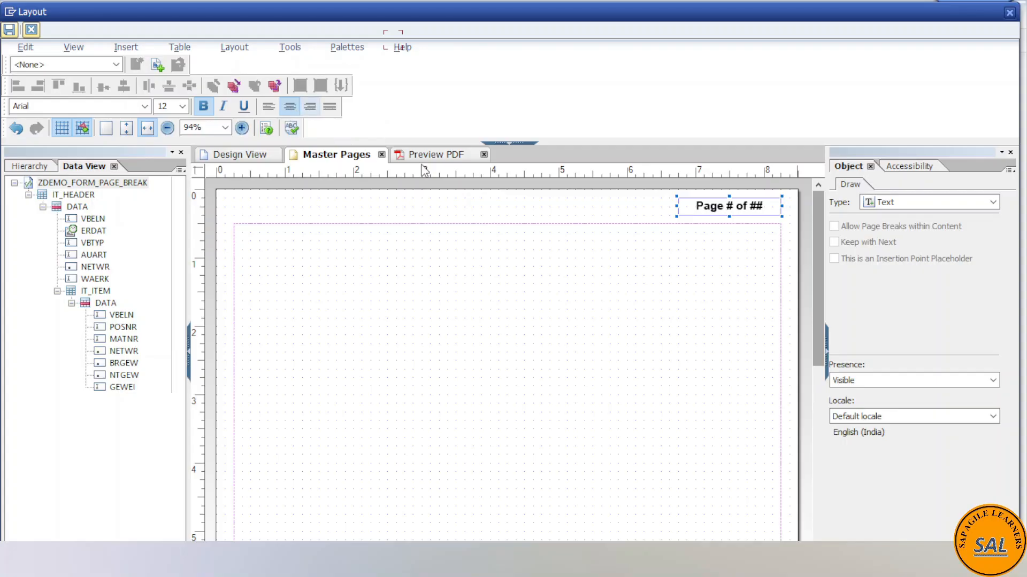
{"action": "left_click", "coordinate": [307, 108]}
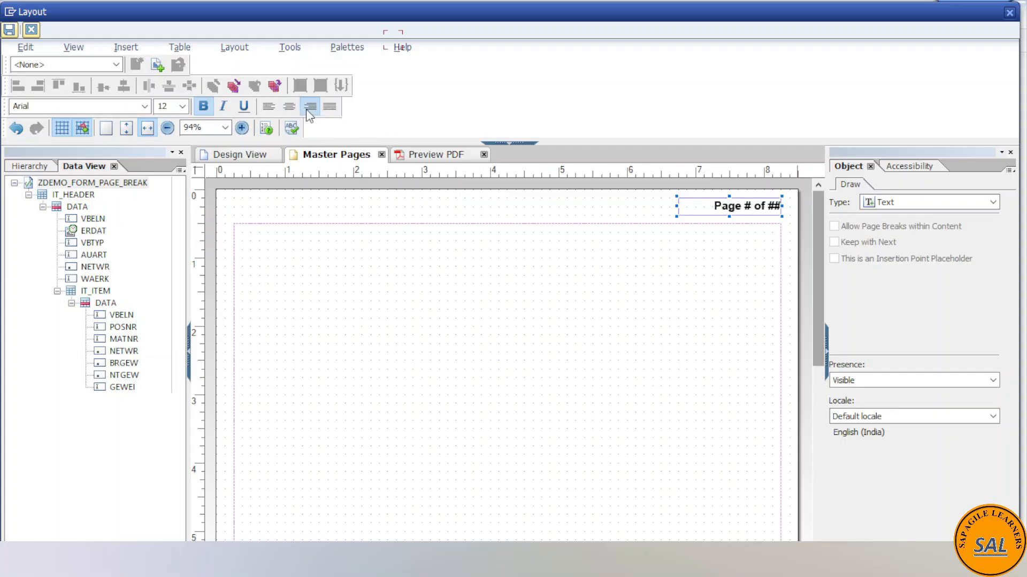
{"action": "left_click", "coordinate": [476, 206]}
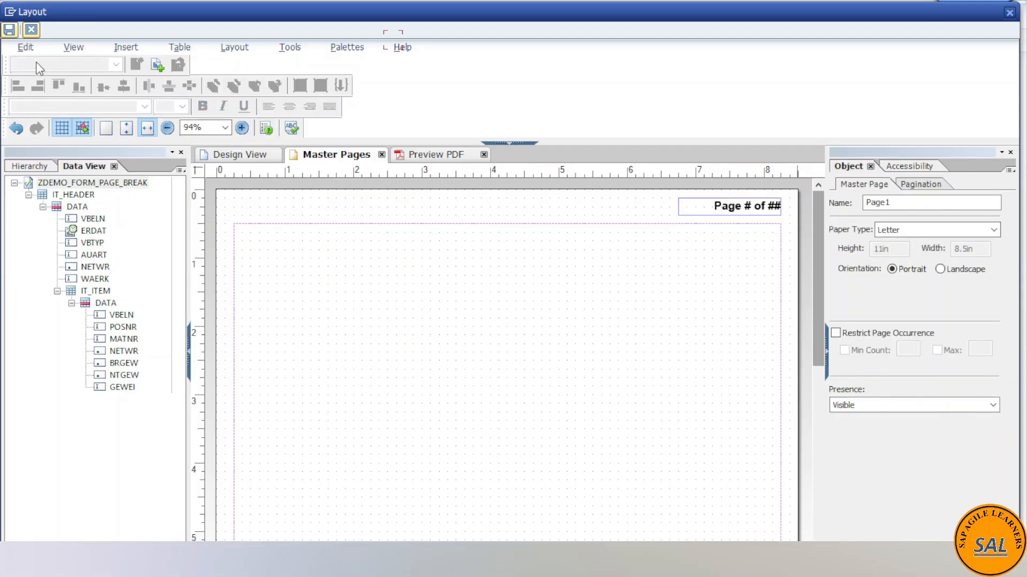
{"action": "left_click", "coordinate": [9, 30]}
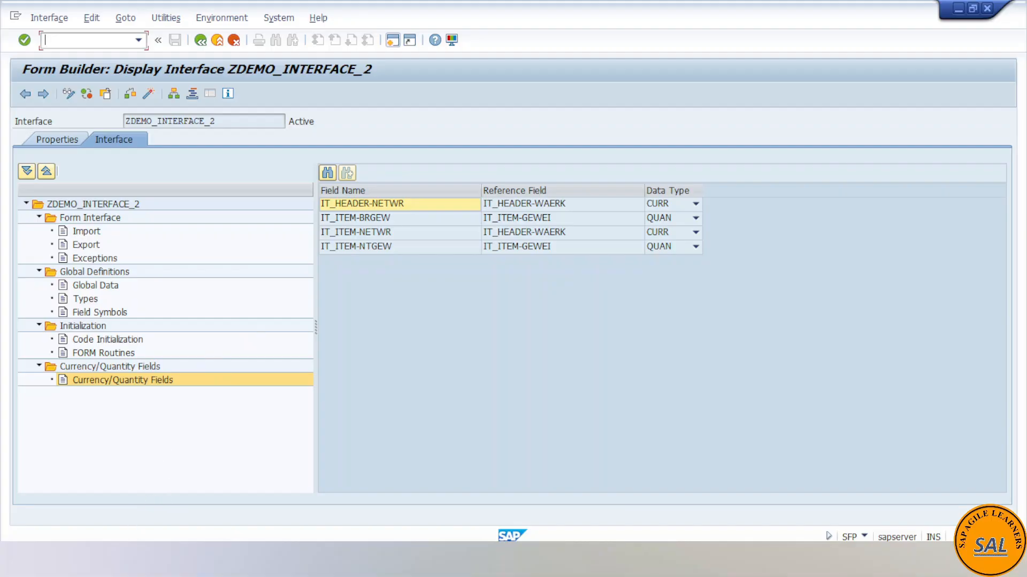
- Look at the sample output in demo_output pdf.pdf and return to the layout of form ZDEMO_FORM_PAGE_BREAK
{"action": "mouse_move", "coordinate": [298, 559]}
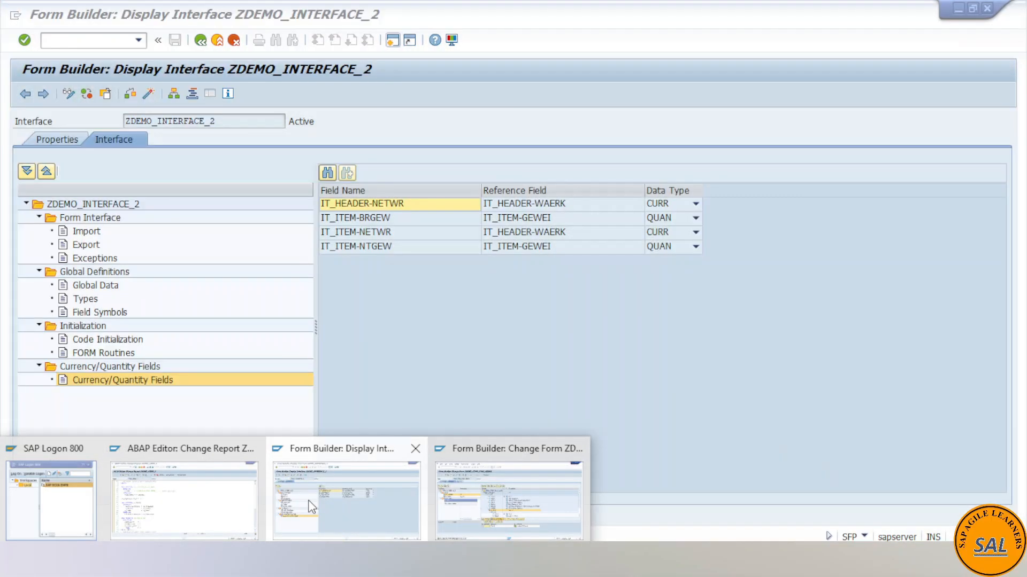
{"action": "left_click", "coordinate": [504, 498]}
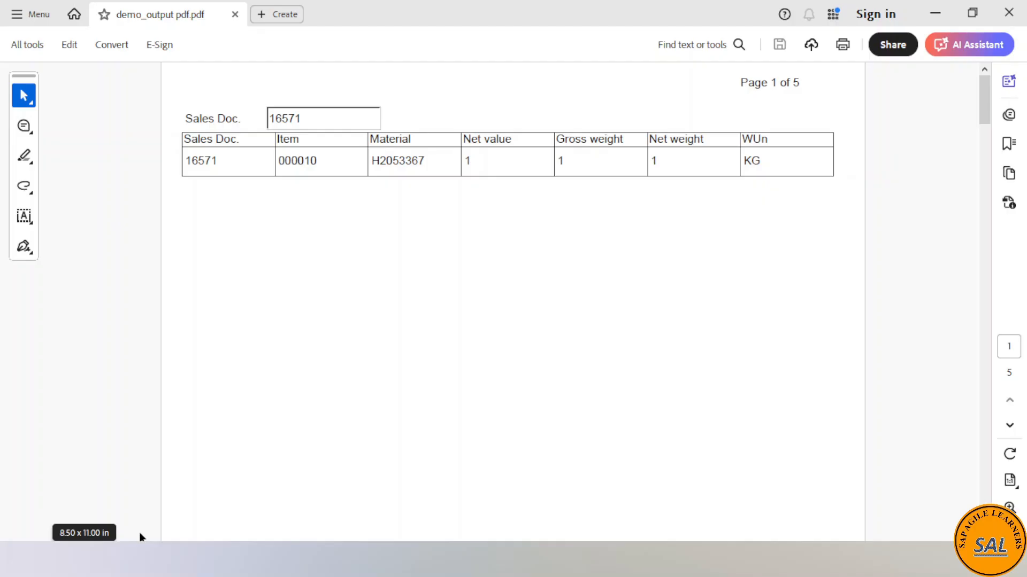
{"action": "mouse_move", "coordinate": [241, 560]}
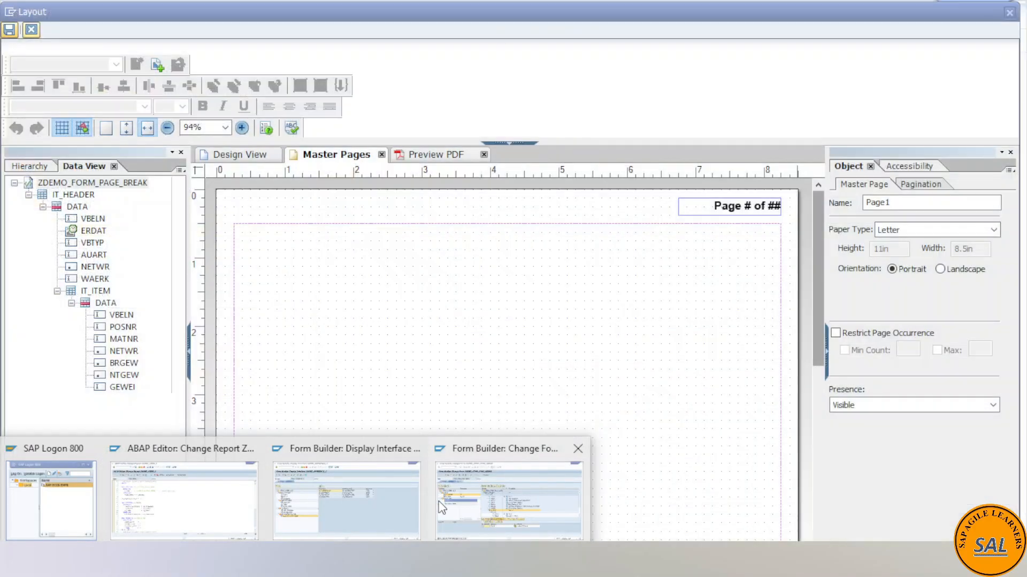
{"action": "left_click", "coordinate": [441, 507]}
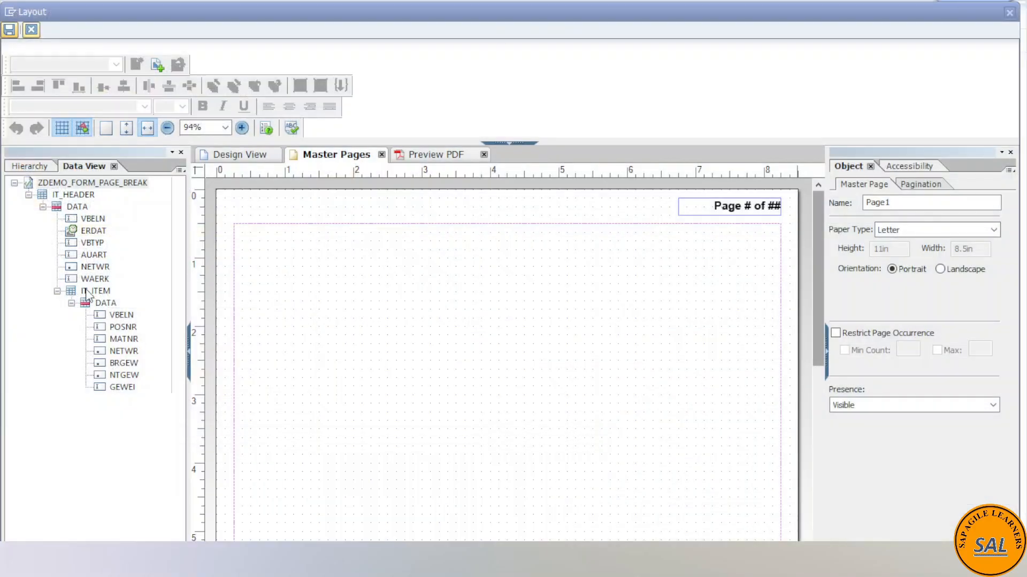
- Place the header field VBELN on the master page and align it near the content area's upper-left corner
{"action": "left_click", "coordinate": [92, 221]}
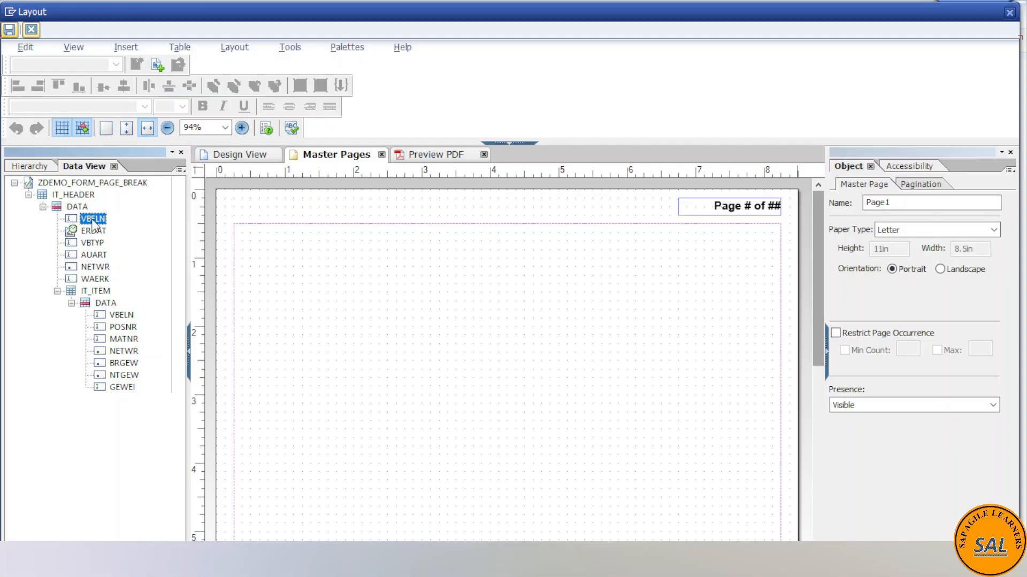
{"action": "left_click_drag", "start_coordinate": [94, 224], "coordinate": [269, 252]}
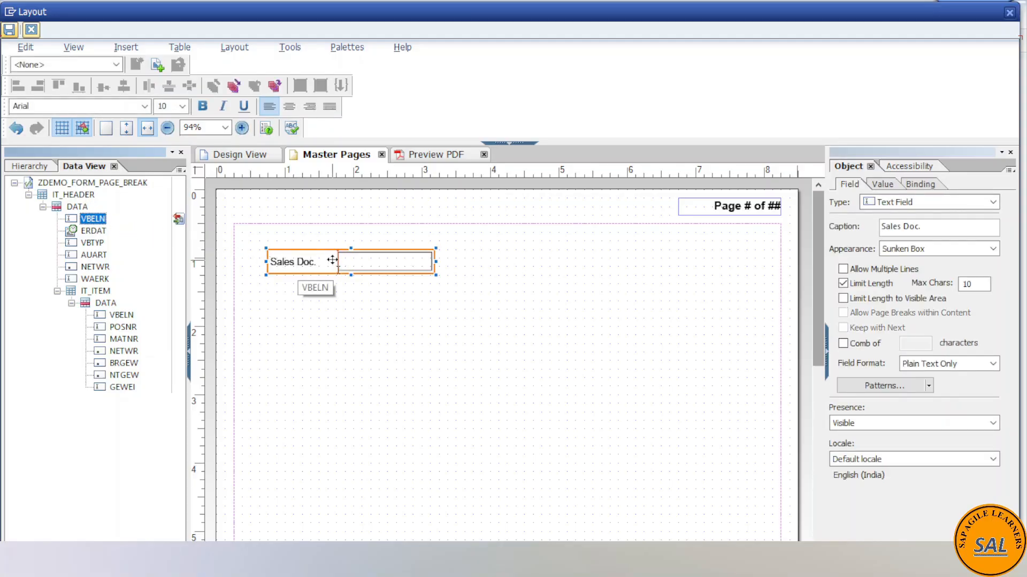
{"action": "left_click_drag", "start_coordinate": [331, 258], "coordinate": [298, 243]}
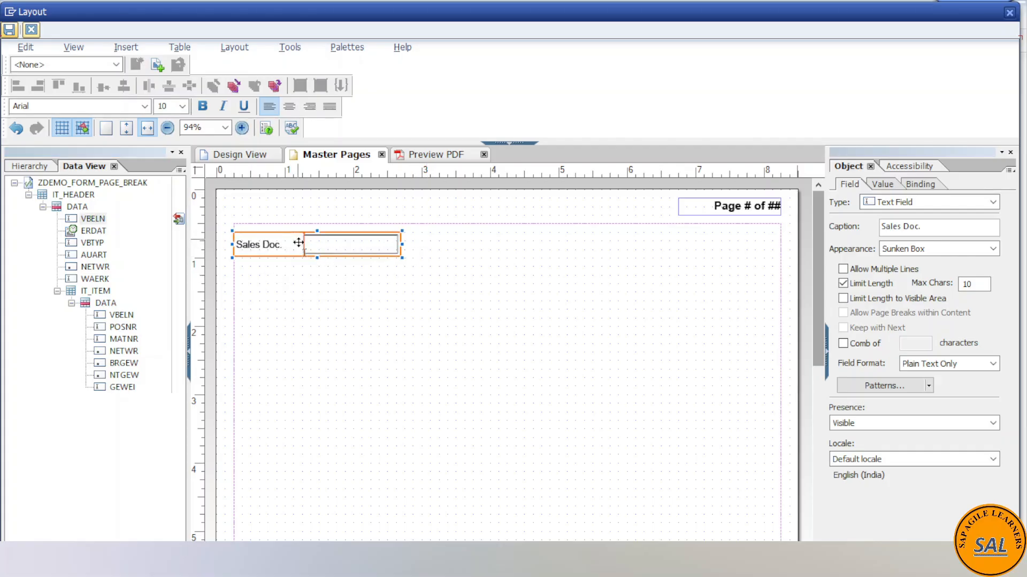
- Set the Sales Doc. field's appearance to Underlined
{"action": "left_click", "coordinate": [323, 244]}
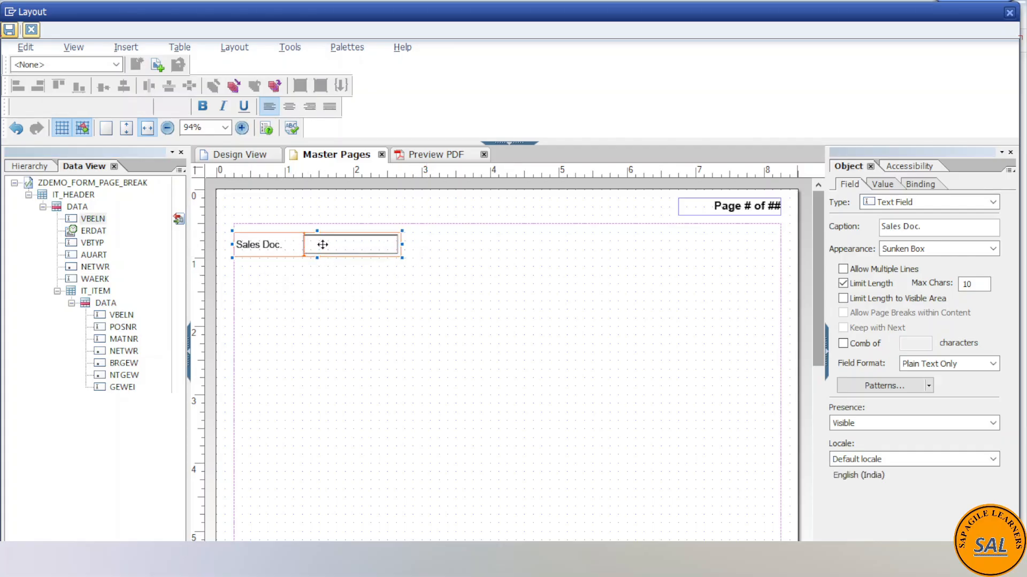
{"action": "left_click", "coordinate": [992, 250]}
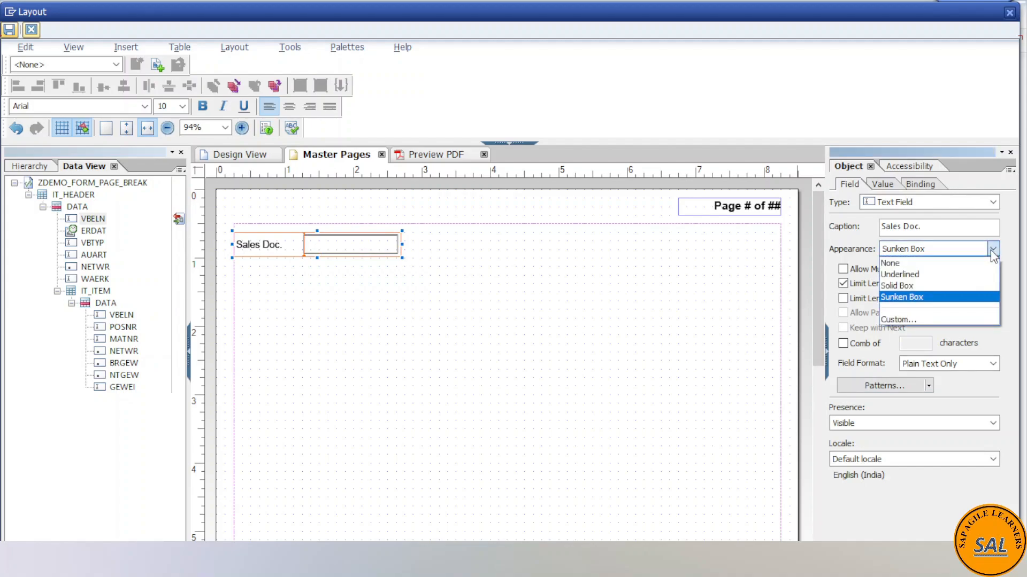
{"action": "left_click", "coordinate": [908, 276]}
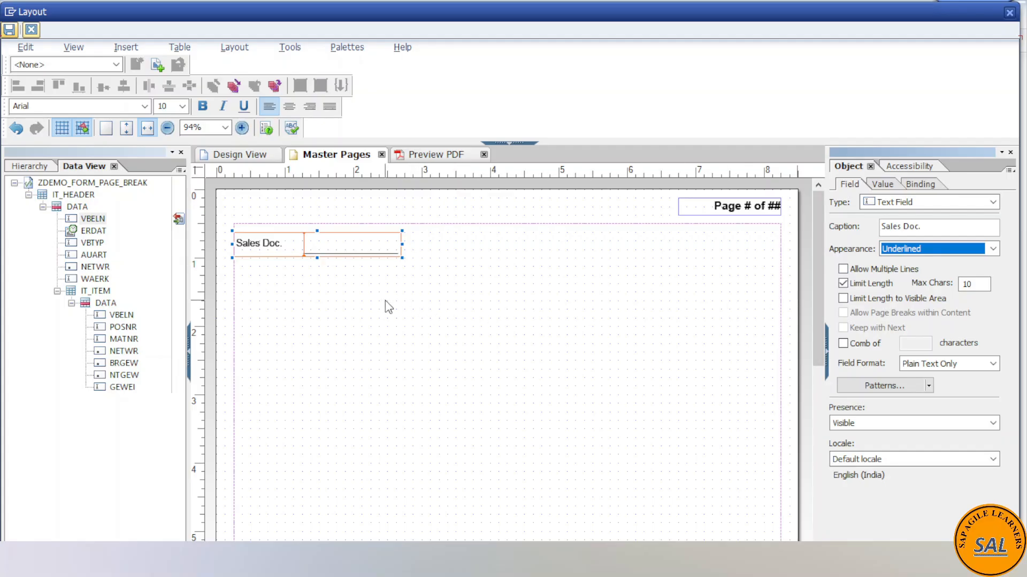
- Look at the sample output in demo_output pdf.pdf and return to the form's master page
{"action": "left_click", "coordinate": [289, 244]}
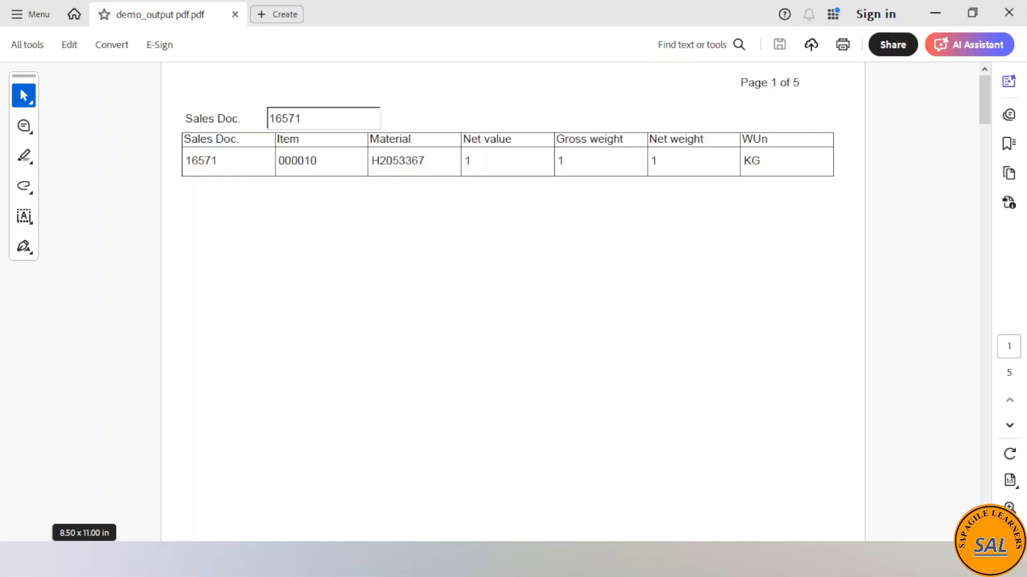
{"action": "left_click", "coordinate": [531, 475]}
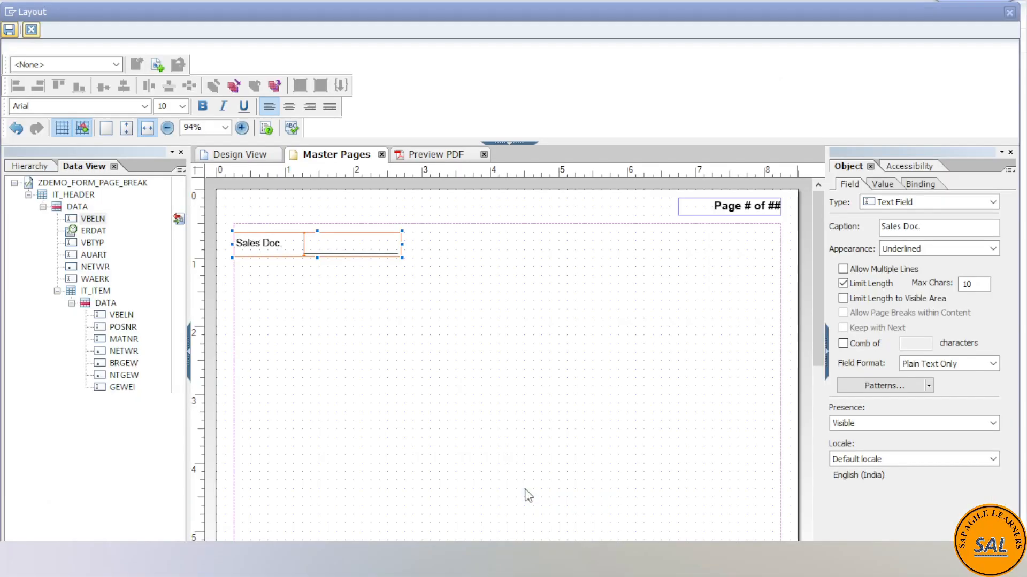
{"action": "left_click", "coordinate": [300, 297]}
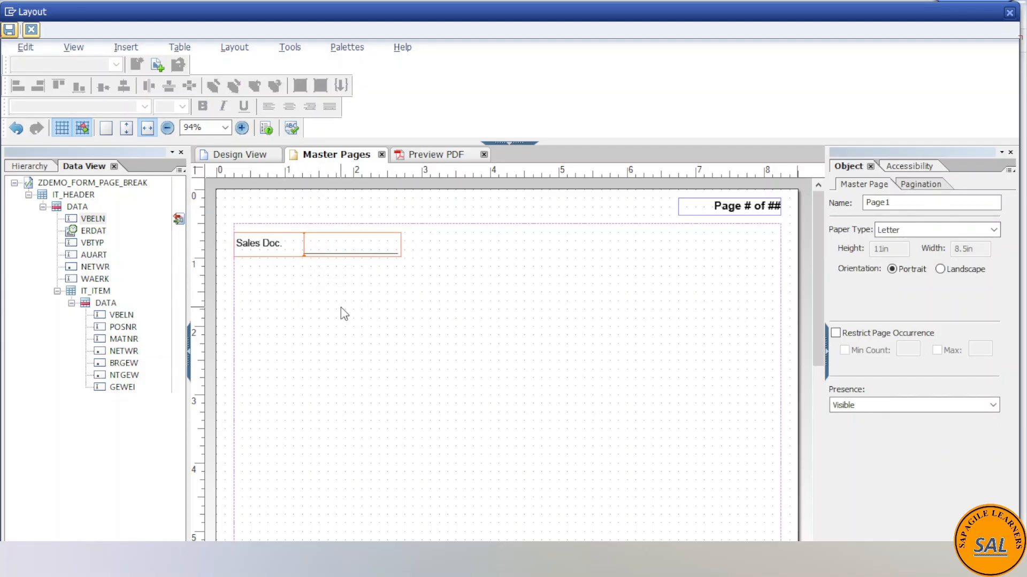
{"action": "left_click", "coordinate": [97, 292]}
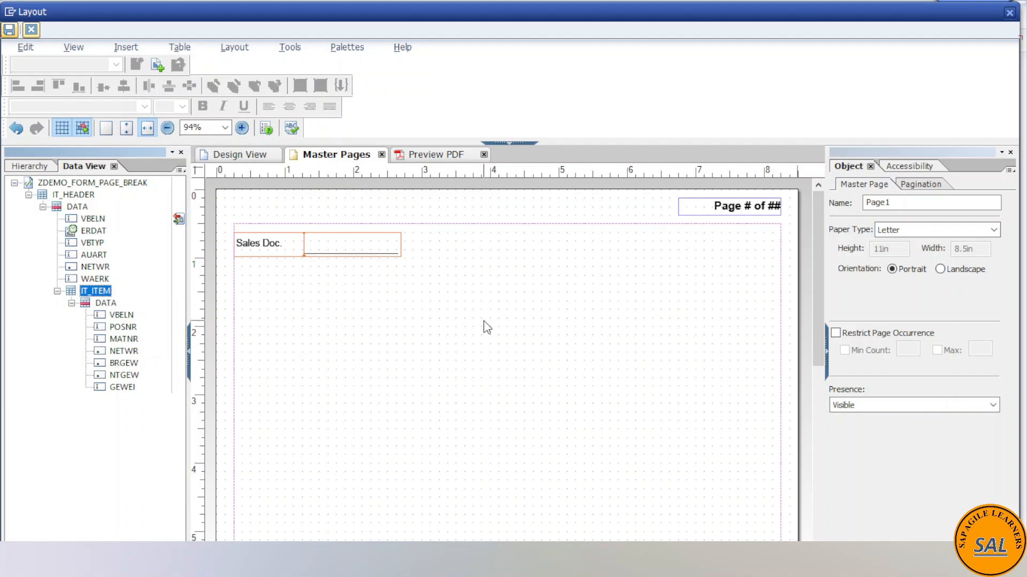
{"action": "right_click", "coordinate": [528, 307]}
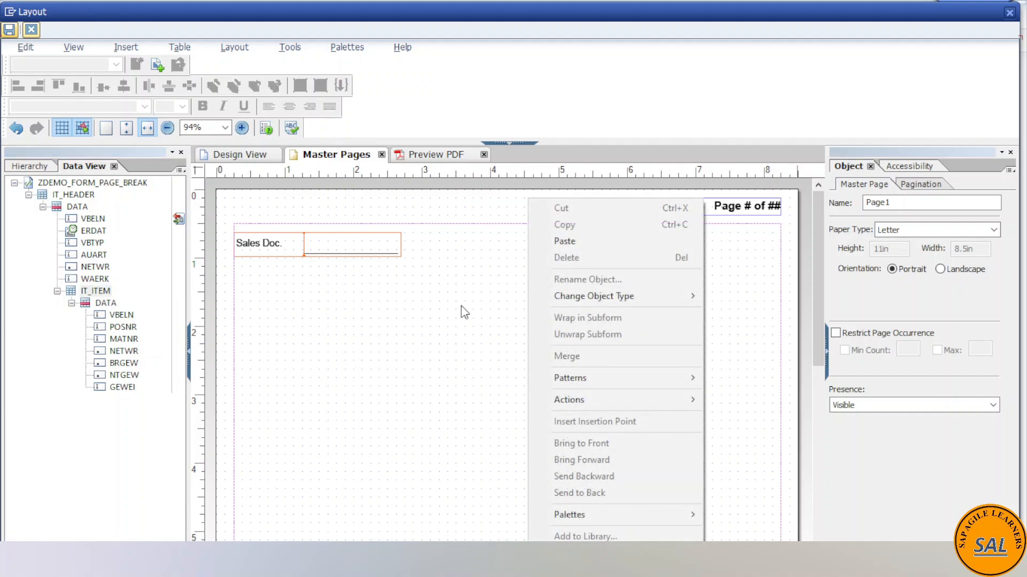
{"action": "left_click", "coordinate": [236, 49]}
{"action": "mouse_move", "coordinate": [286, 49]}
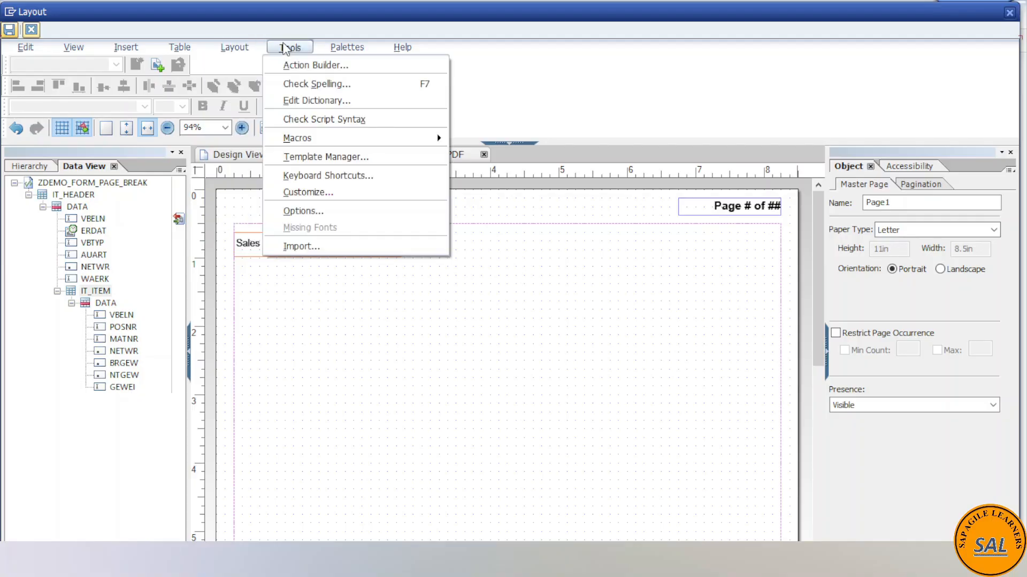
{"action": "mouse_move", "coordinate": [338, 49]}
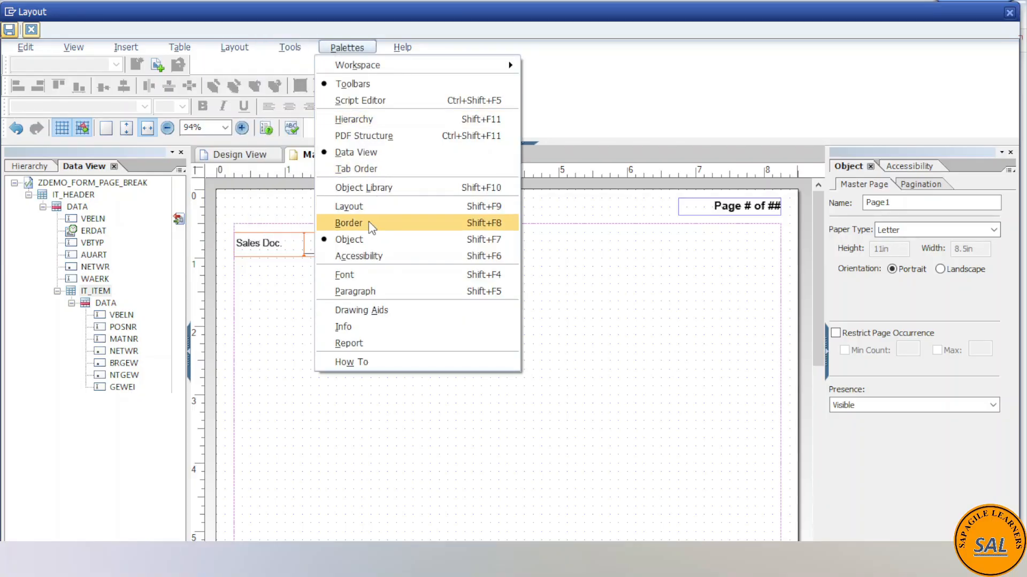
{"action": "left_click", "coordinate": [364, 187]}
{"action": "scroll", "coordinate": [865, 329], "scroll_direction": "down", "scroll_amount": 1}
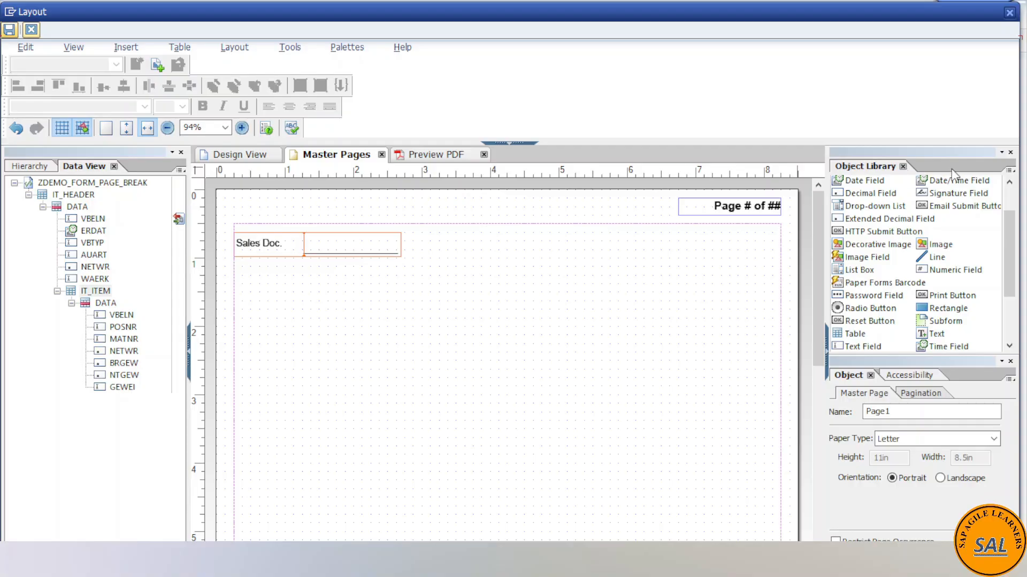
{"action": "left_click", "coordinate": [1010, 152]}
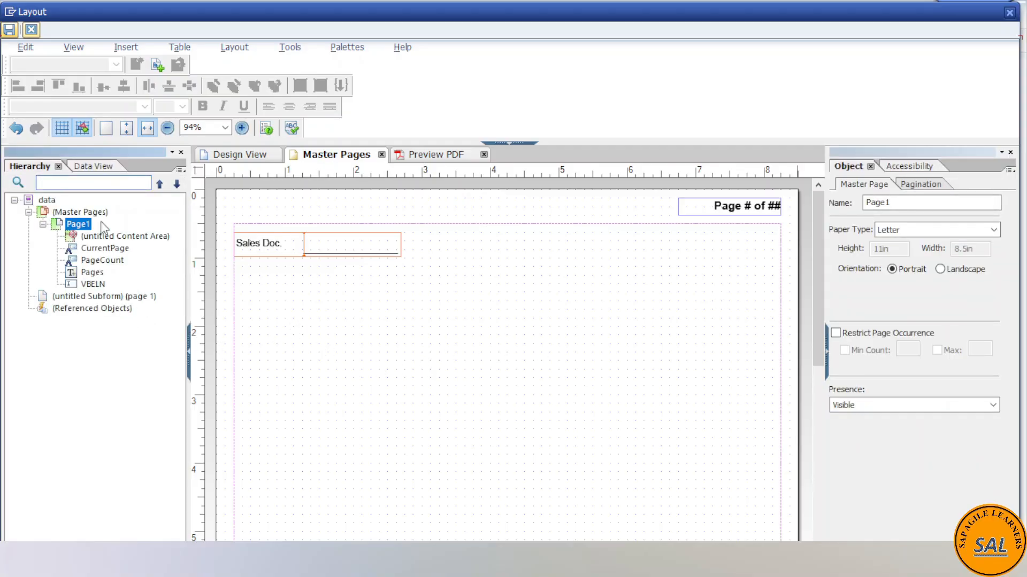
- Try to select several fields of the IT_ITEM DATA node together, from VBELN through NETWR
{"action": "left_click", "coordinate": [93, 167]}
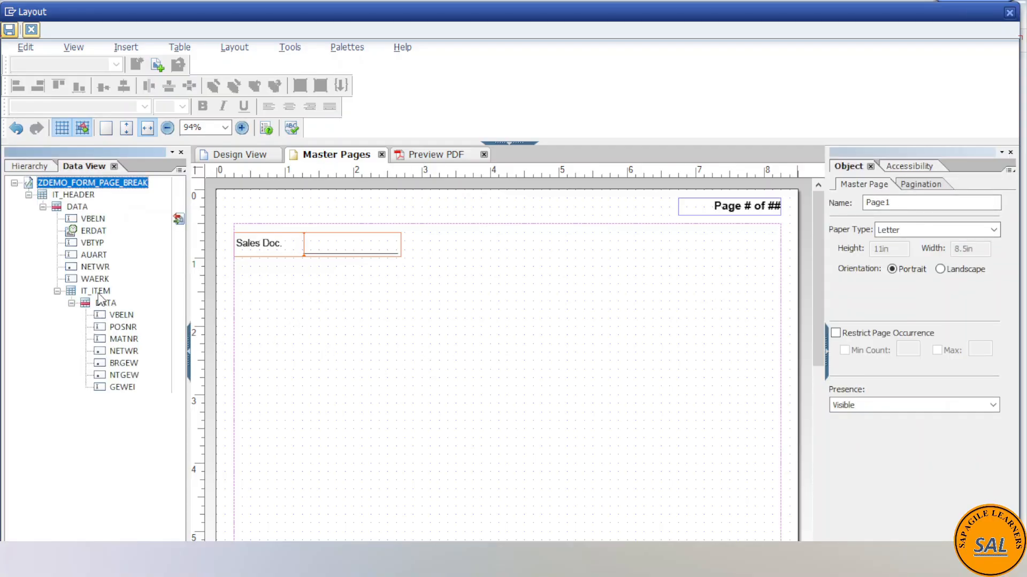
{"action": "left_click", "coordinate": [118, 316]}
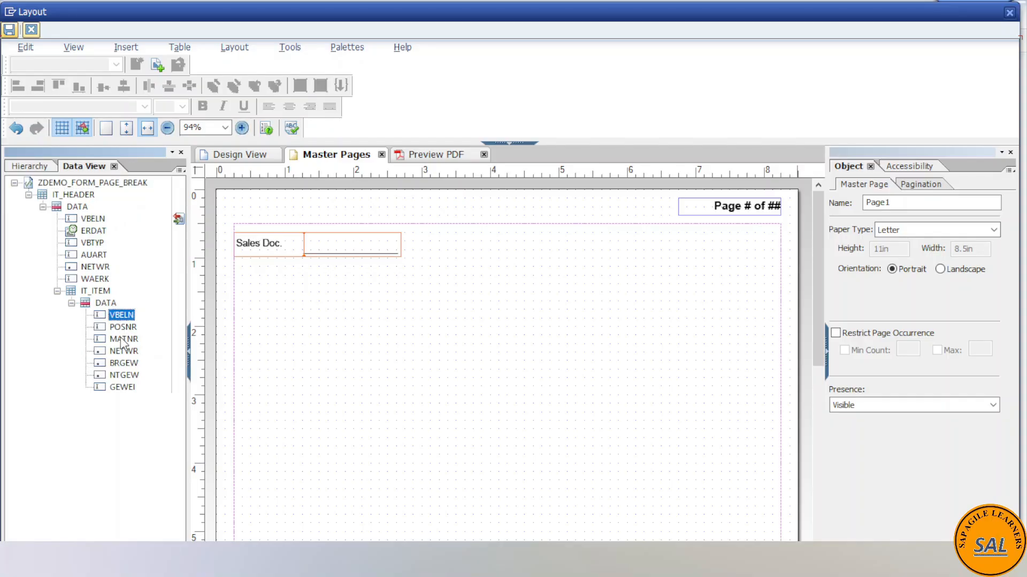
{"action": "key", "text": "ctrl+a"}
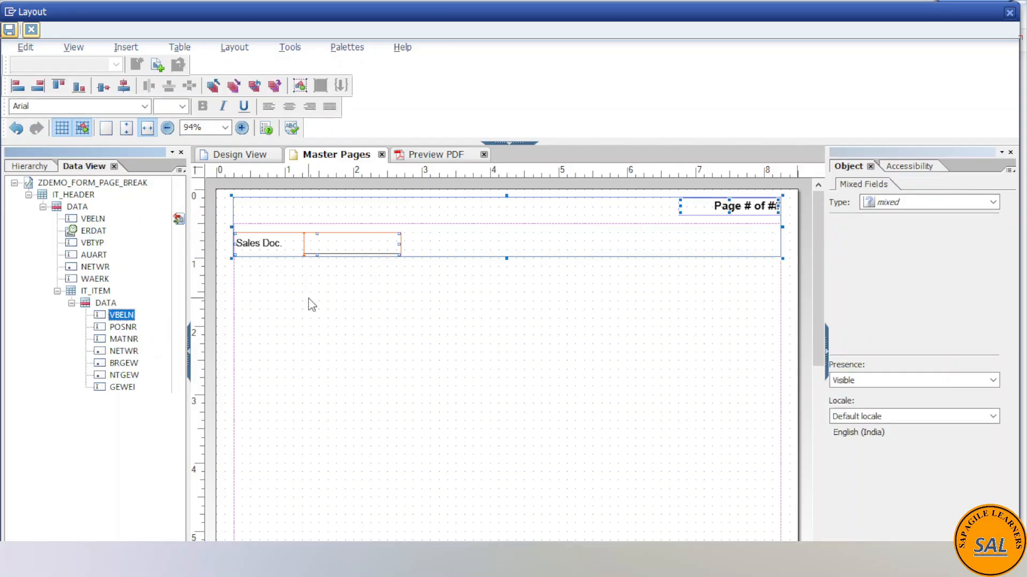
{"action": "left_click", "coordinate": [309, 298]}
{"action": "left_click", "coordinate": [114, 316]}
{"action": "left_click", "coordinate": [120, 327]}
{"action": "left_click", "coordinate": [119, 340]}
{"action": "left_click", "coordinate": [121, 317]}
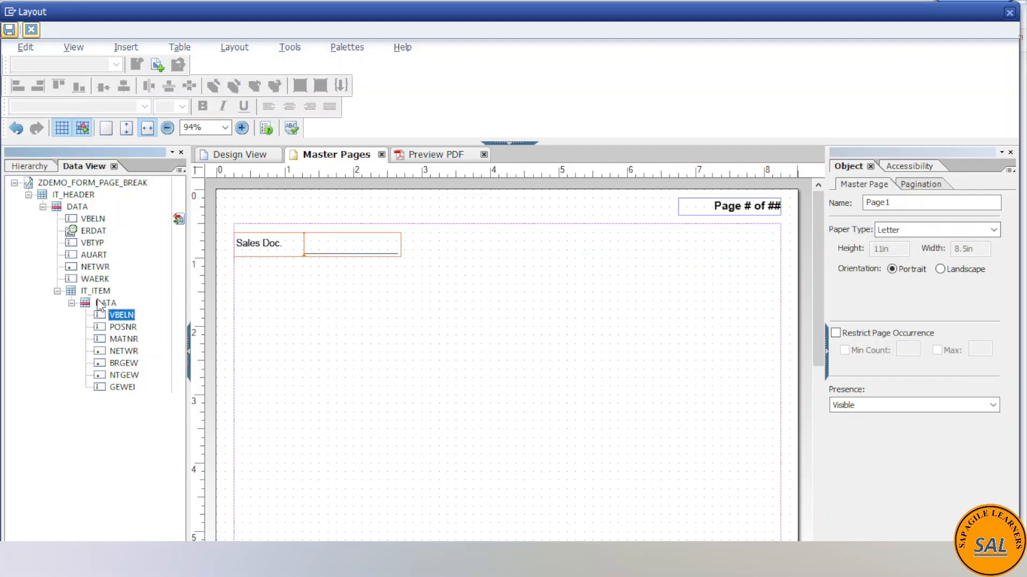
{"action": "left_click", "coordinate": [101, 304]}
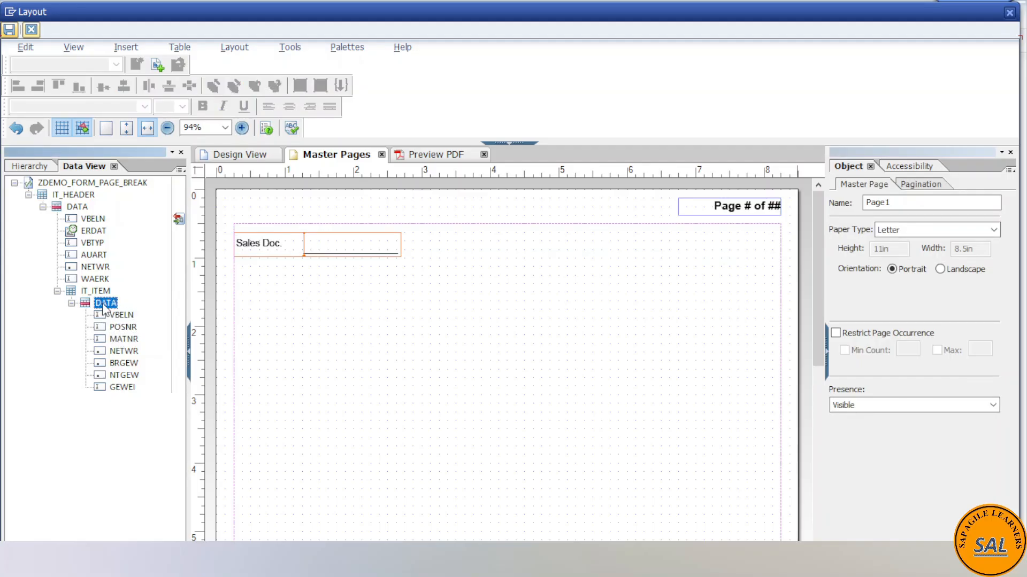
{"action": "left_click", "coordinate": [119, 317]}
{"action": "left_click", "coordinate": [121, 328]}
{"action": "left_click", "coordinate": [122, 340]}
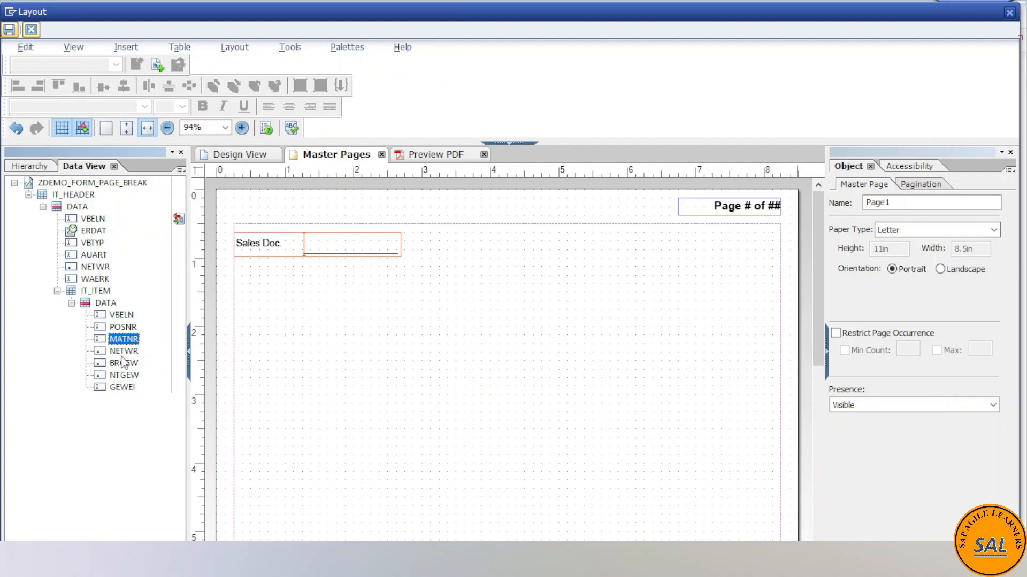
{"action": "left_click", "coordinate": [122, 351]}
- Place the DATA node of IT_ITEM on the master page below the Sales Doc. field
{"action": "left_click", "coordinate": [102, 304]}
{"action": "left_click_drag", "start_coordinate": [105, 307], "coordinate": [295, 316]}
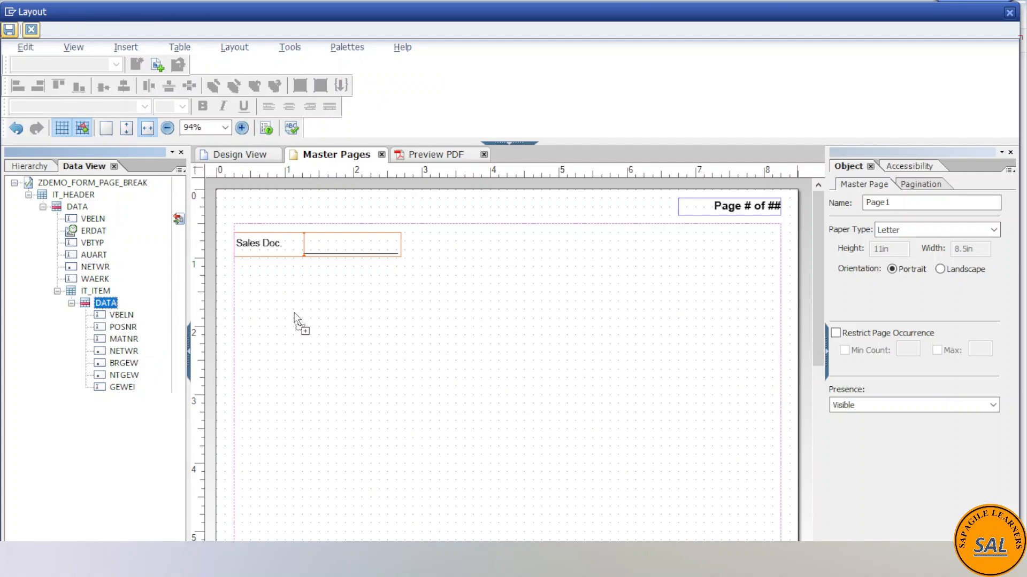
{"action": "left_click_drag", "start_coordinate": [294, 313], "coordinate": [294, 315]}
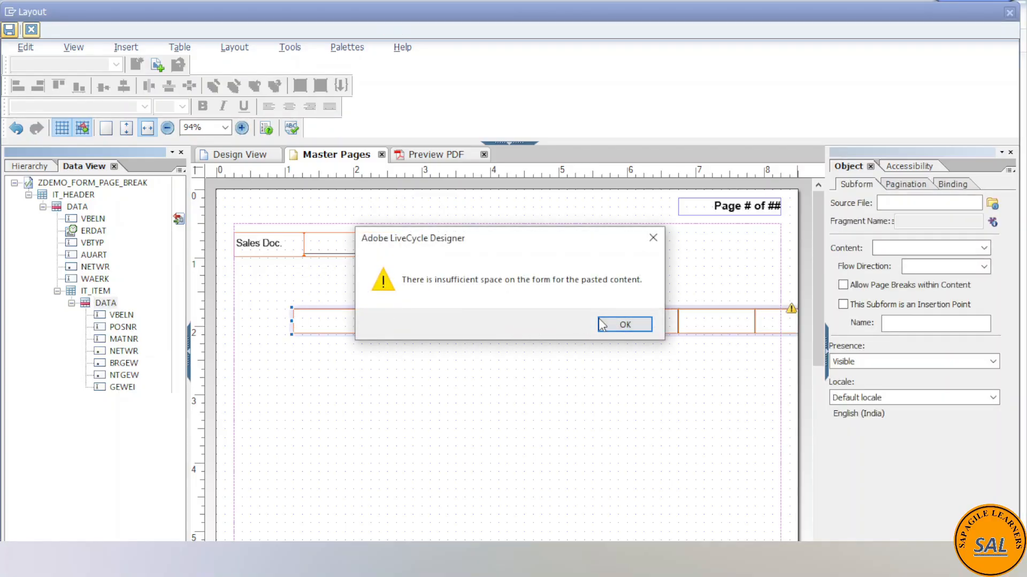
{"action": "left_click", "coordinate": [600, 321]}
{"action": "left_click", "coordinate": [293, 314]}
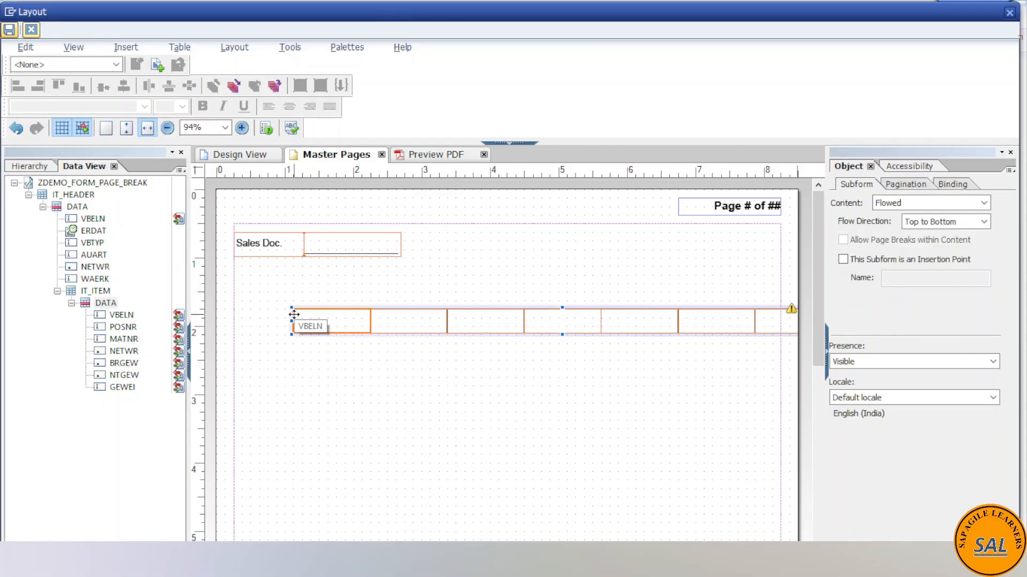
- Try to move the item data row toward the content area's left edge, undoing the move of the VBELN cell alone
{"action": "left_click", "coordinate": [100, 303]}
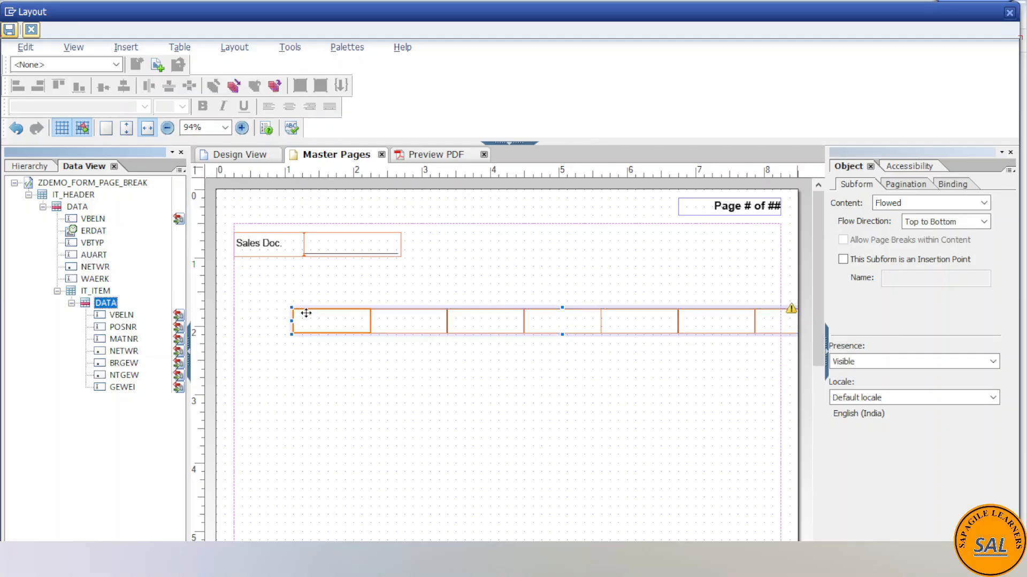
{"action": "left_click", "coordinate": [32, 167]}
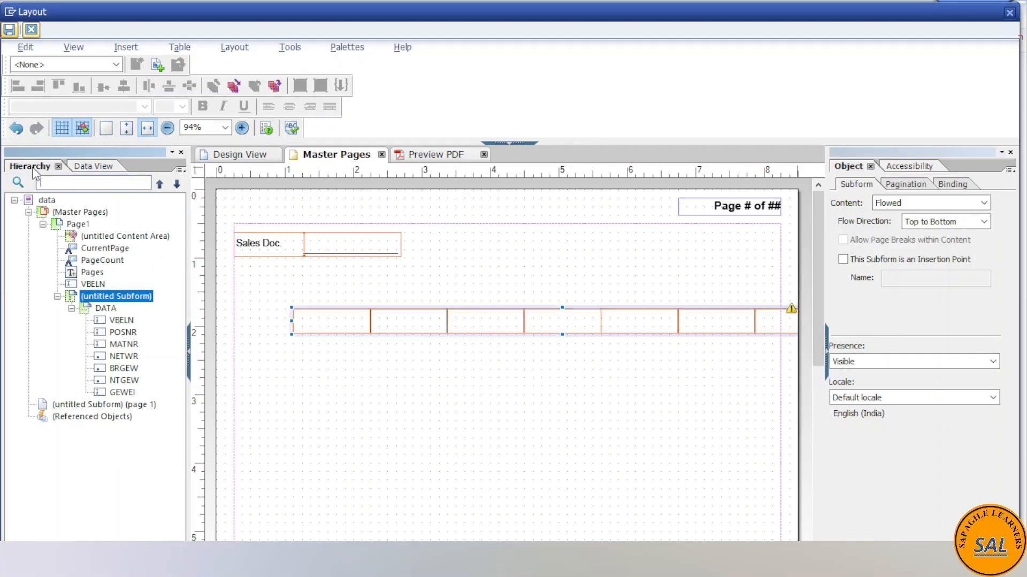
{"action": "left_click", "coordinate": [105, 308]}
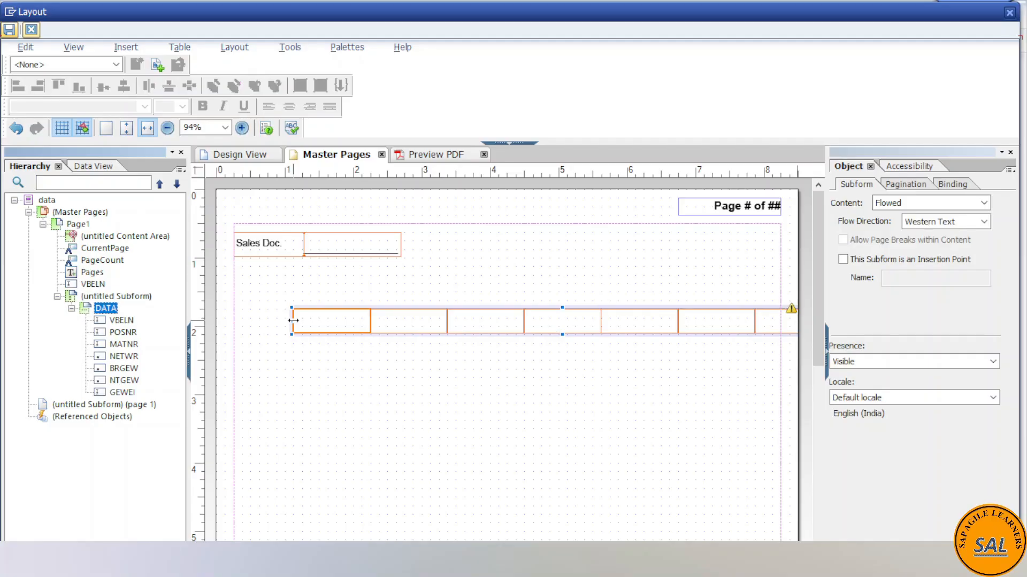
{"action": "left_click", "coordinate": [105, 299]}
{"action": "left_click", "coordinate": [106, 308]}
{"action": "left_click_drag", "start_coordinate": [313, 312], "coordinate": [248, 319]}
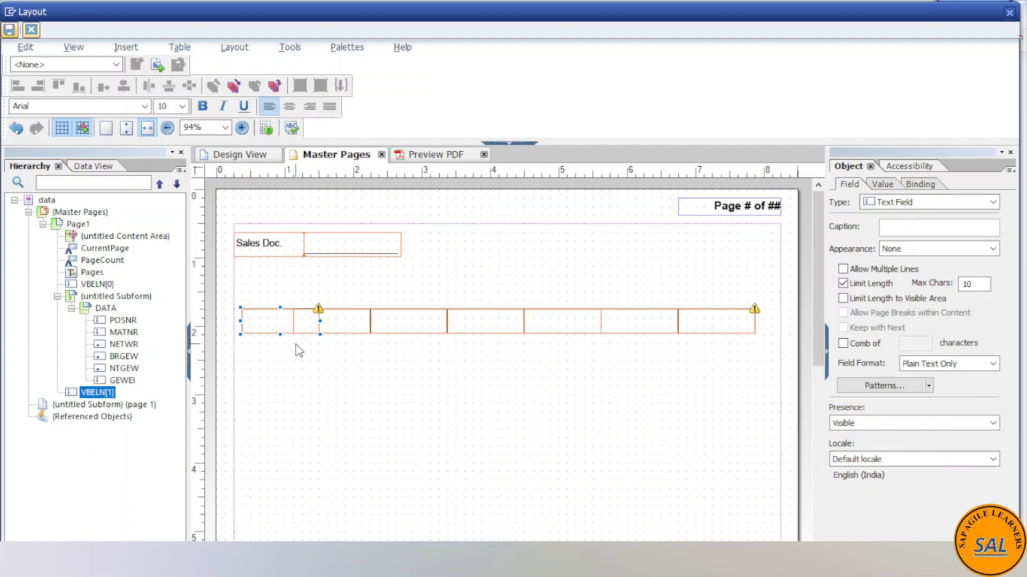
{"action": "key", "text": "ctrl+z"}
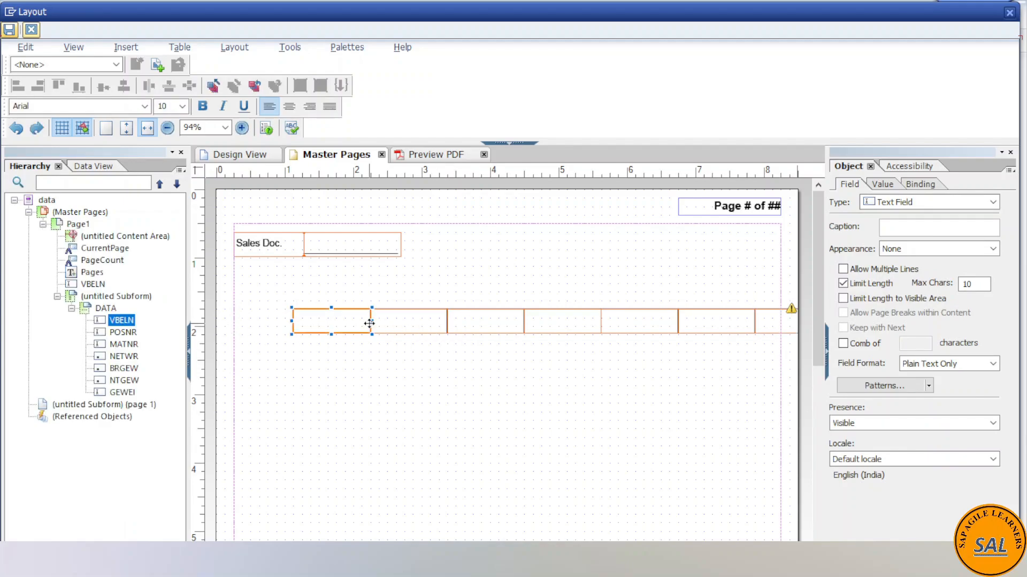
{"action": "left_click", "coordinate": [106, 309]}
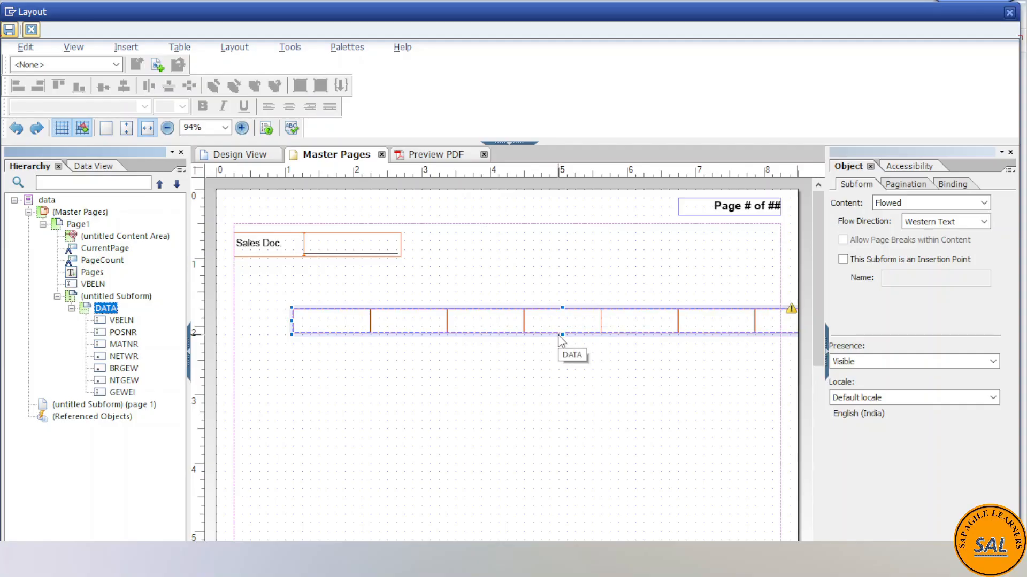
{"action": "left_click_drag", "start_coordinate": [557, 333], "coordinate": [454, 334]}
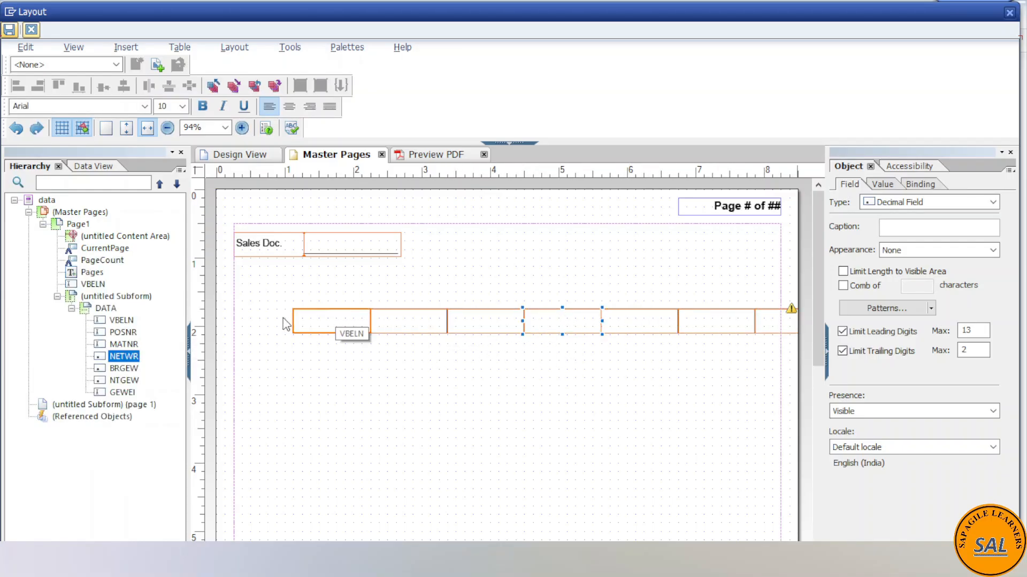
- Delete the item DATA subform and its parent untitled subform from the master page
{"action": "left_click", "coordinate": [107, 311]}
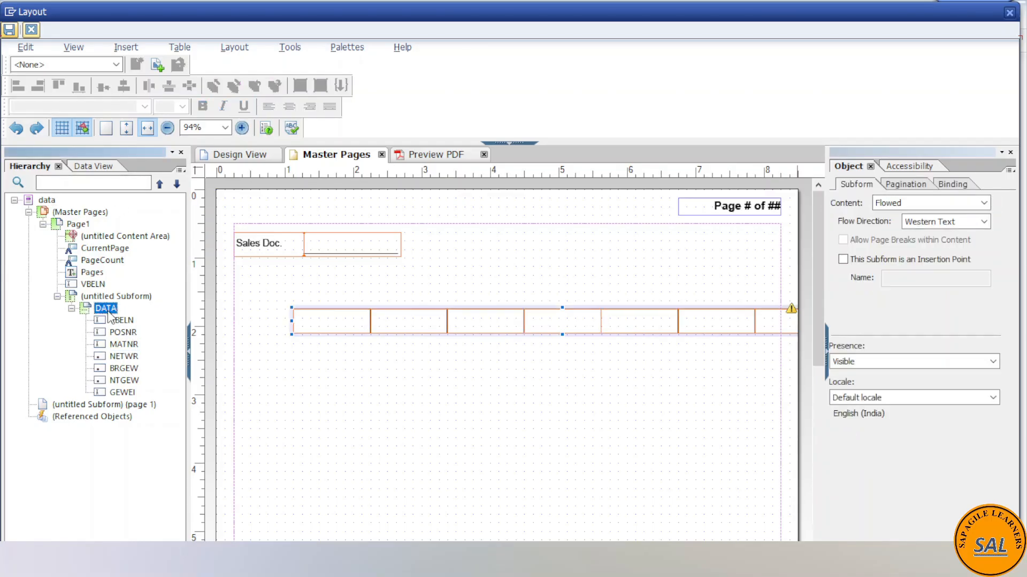
{"action": "key", "text": "Delete"}
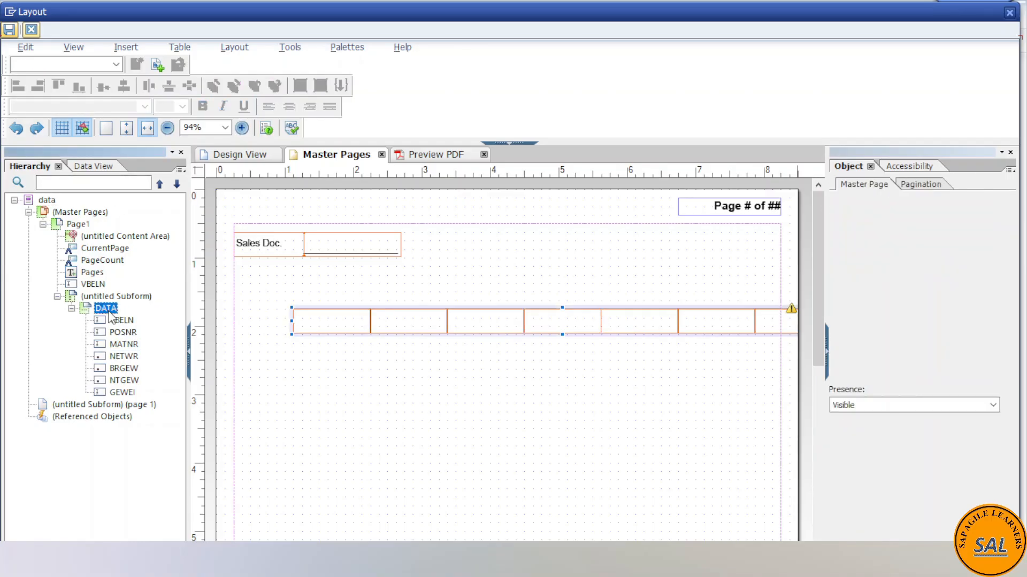
{"action": "left_click", "coordinate": [90, 168]}
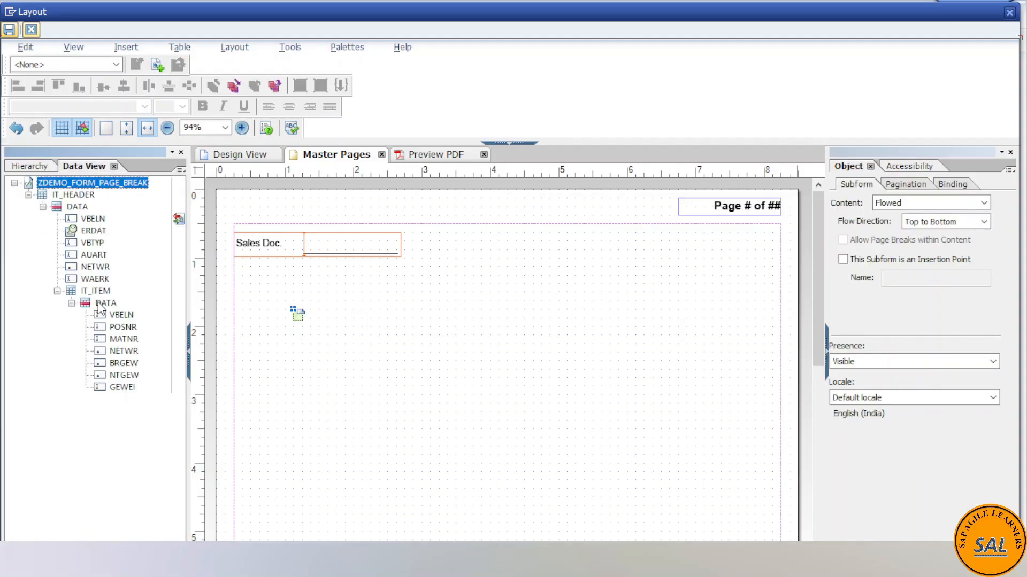
{"action": "left_click", "coordinate": [296, 318]}
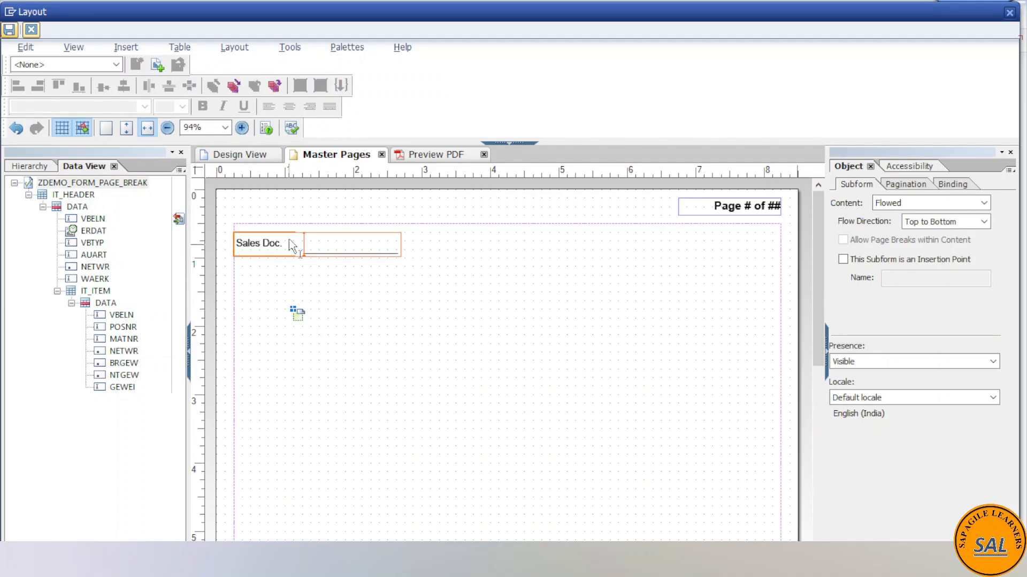
{"action": "left_click", "coordinate": [270, 155]}
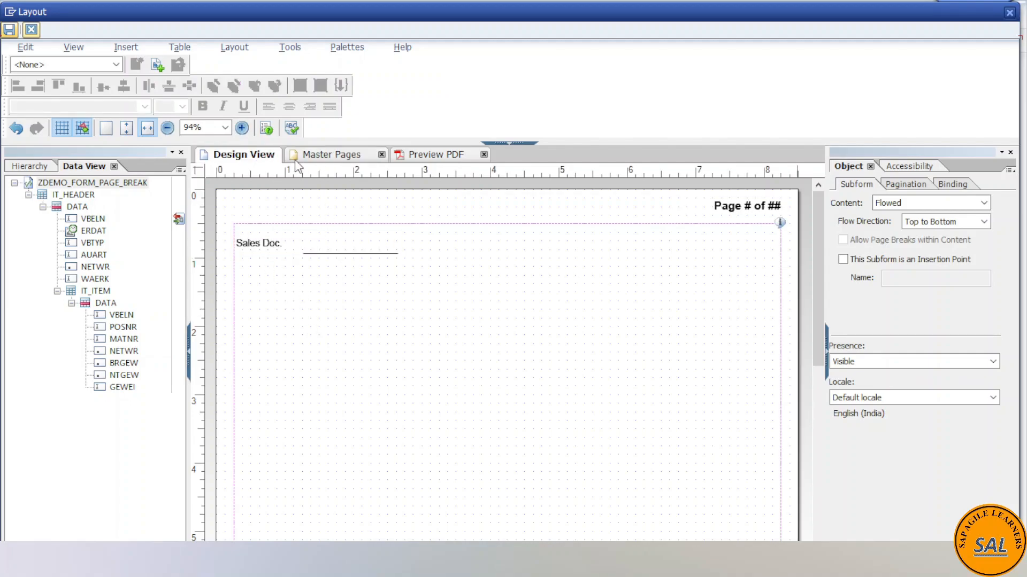
{"action": "left_click", "coordinate": [306, 159]}
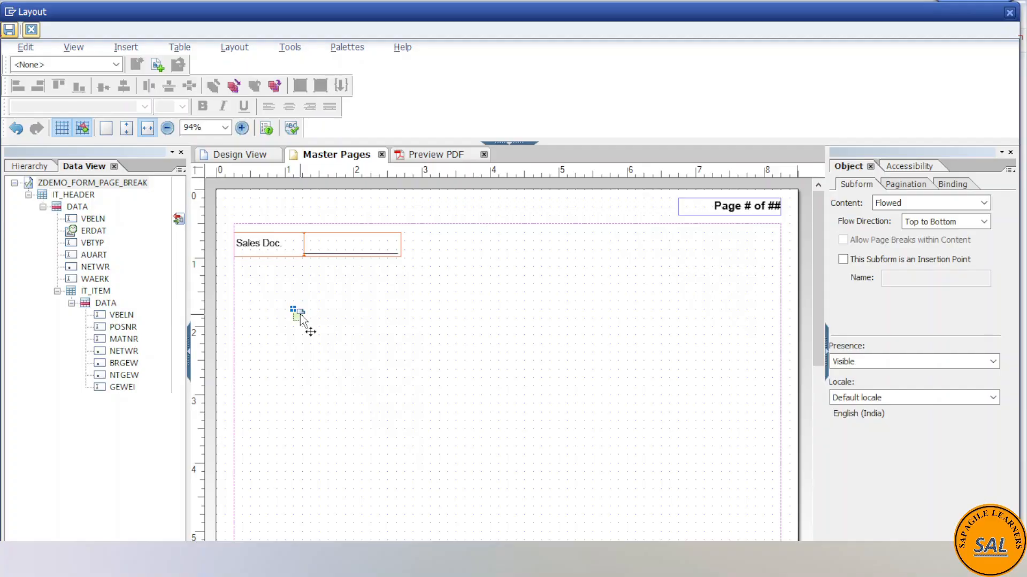
{"action": "left_click", "coordinate": [30, 166]}
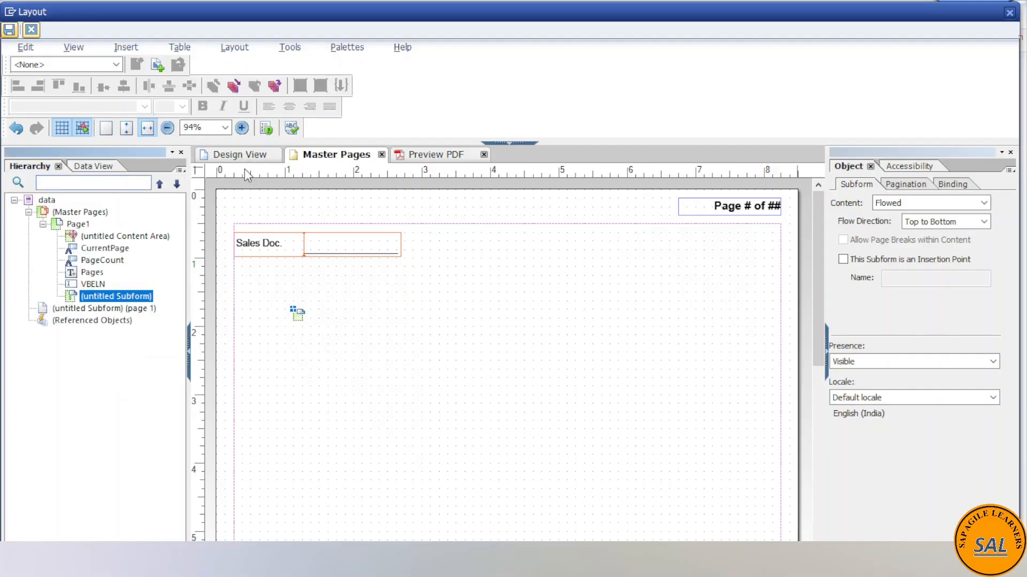
{"action": "right_click", "coordinate": [94, 295]}
{"action": "left_click", "coordinate": [145, 274]}
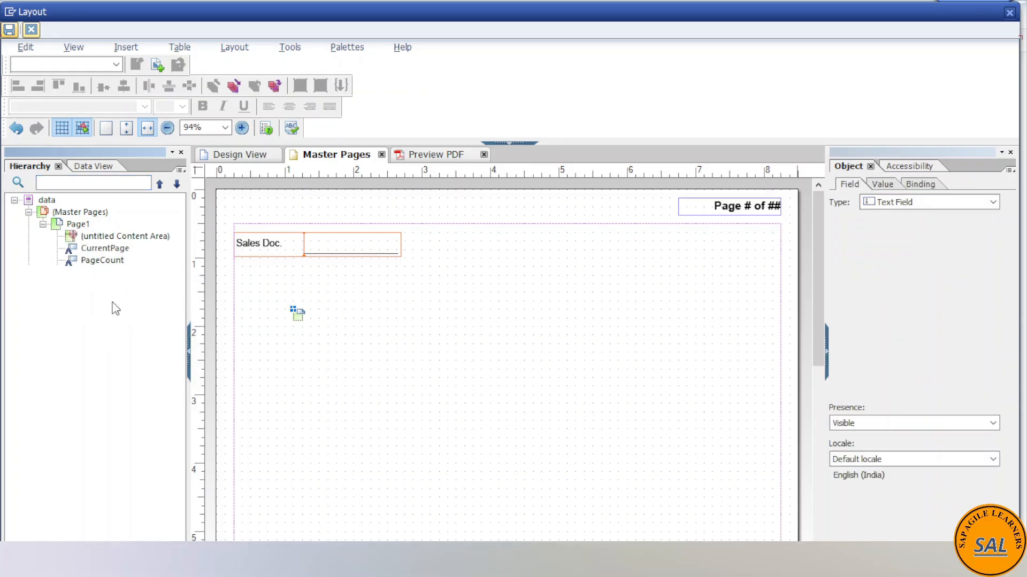
{"action": "left_click", "coordinate": [90, 297]}
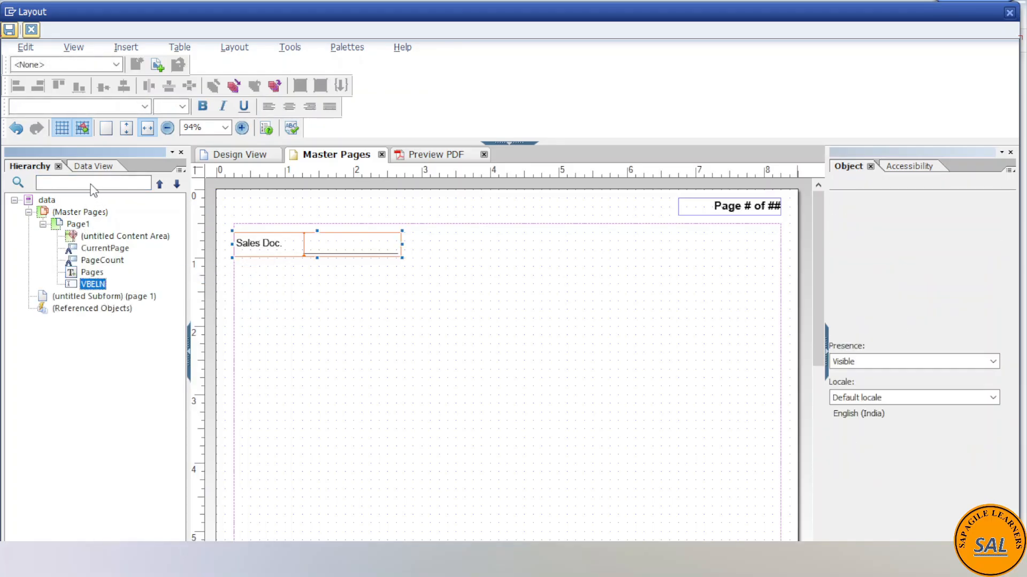
- Place the DATA node of IT_ITEM on the body page in the design view, inside the content area
{"action": "left_click", "coordinate": [84, 166]}
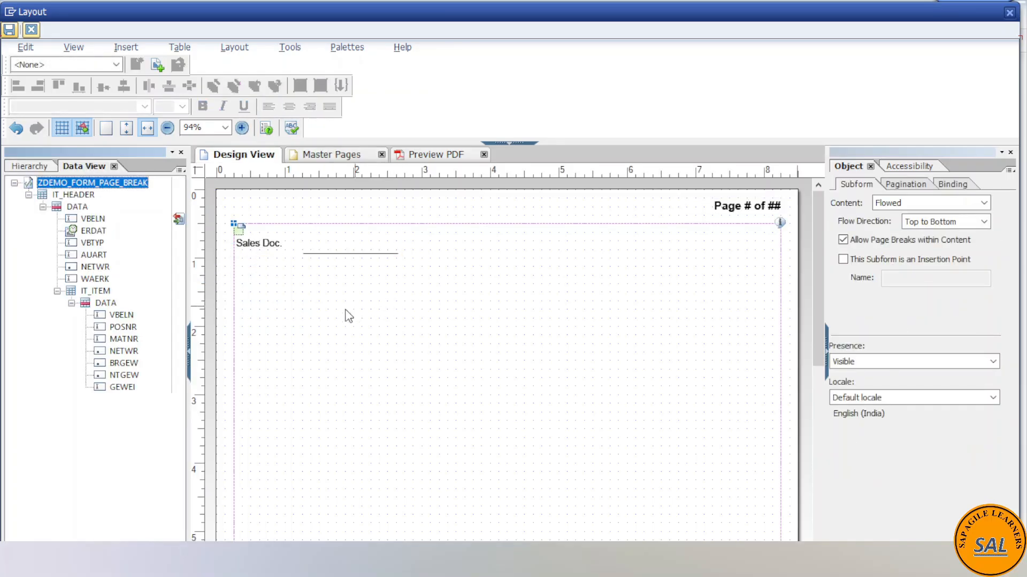
{"action": "left_click", "coordinate": [286, 320]}
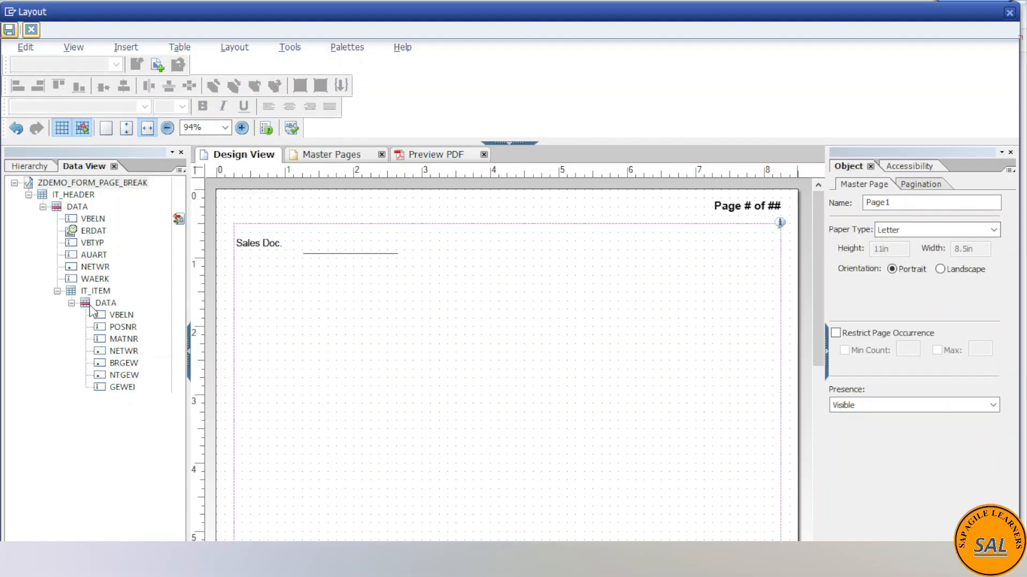
{"action": "left_click", "coordinate": [31, 166]}
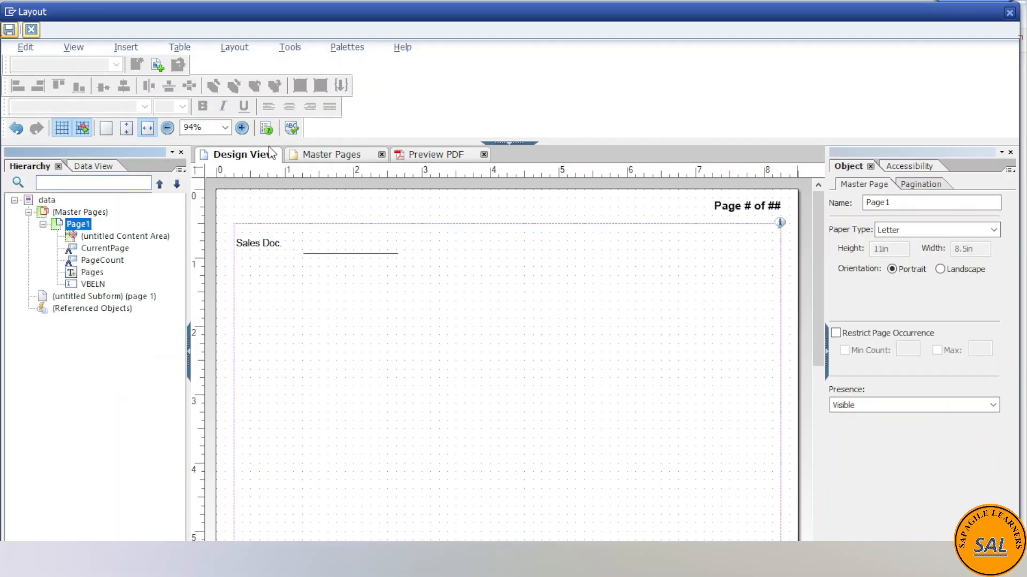
{"action": "left_click", "coordinate": [80, 166]}
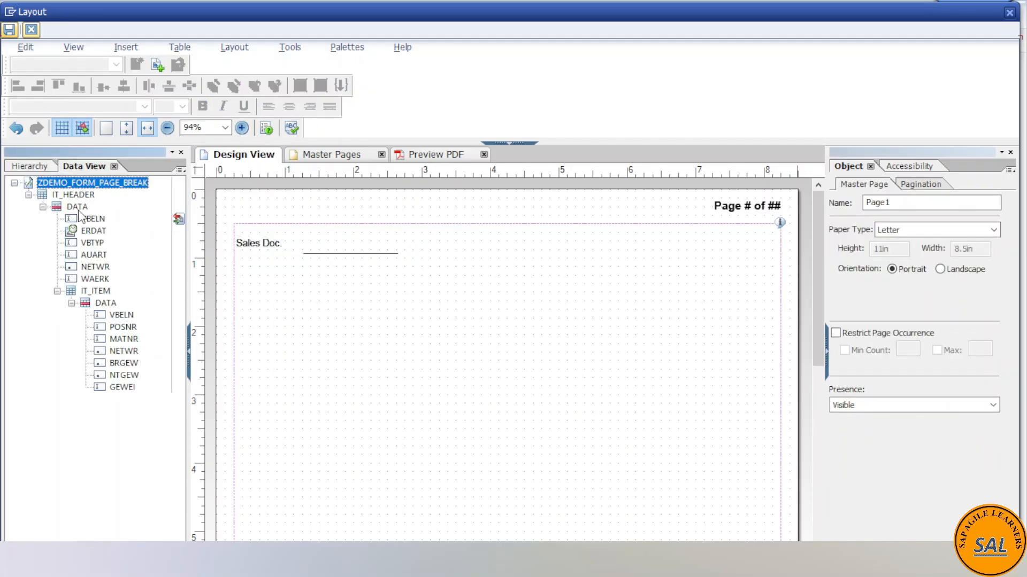
{"action": "left_click", "coordinate": [99, 302]}
{"action": "left_click", "coordinate": [120, 315]}
{"action": "left_click", "coordinate": [121, 327]}
{"action": "left_click_drag", "start_coordinate": [106, 303], "coordinate": [239, 316]}
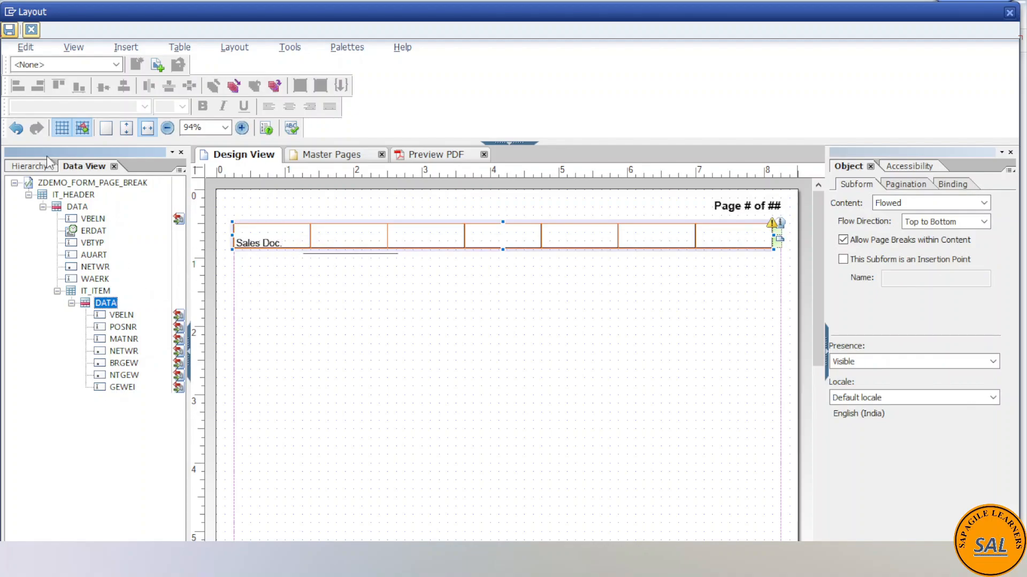
- Move the Sales Doc. field VBELN from master page Page1 to the form body, ahead of the page 2 subform
{"action": "left_click", "coordinate": [24, 167]}
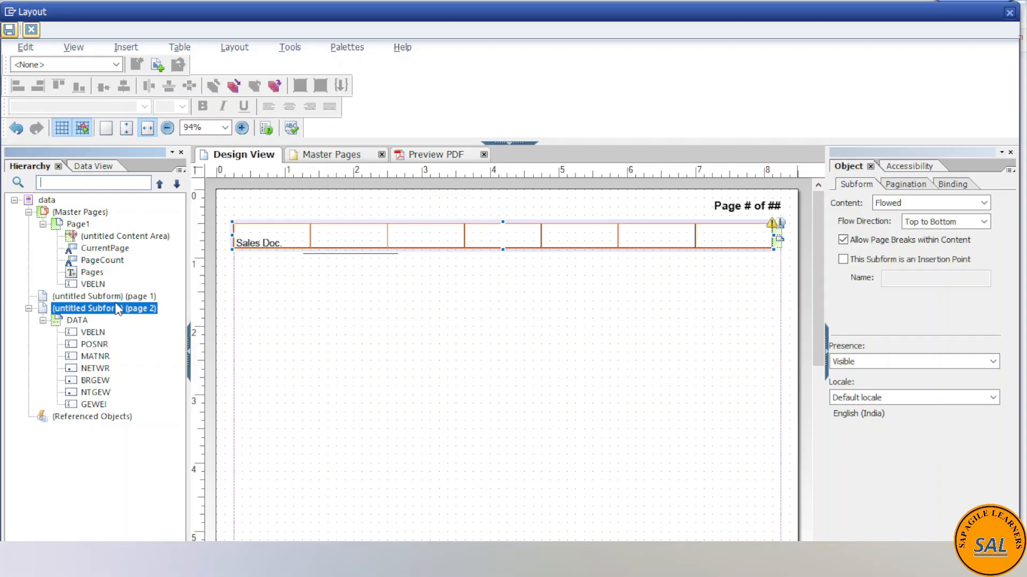
{"action": "left_click", "coordinate": [89, 285]}
{"action": "mouse_move", "coordinate": [88, 285]}
{"action": "left_mouse_down"}
{"action": "mouse_move", "coordinate": [95, 297]}
{"action": "mouse_move", "coordinate": [91, 288]}
{"action": "left_mouse_up"}
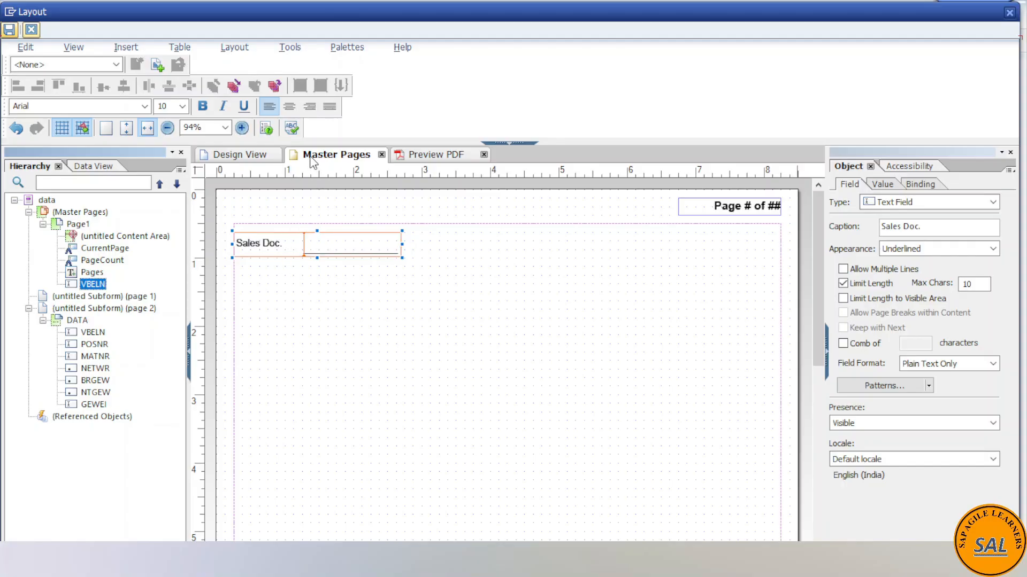
{"action": "left_click", "coordinate": [250, 155]}
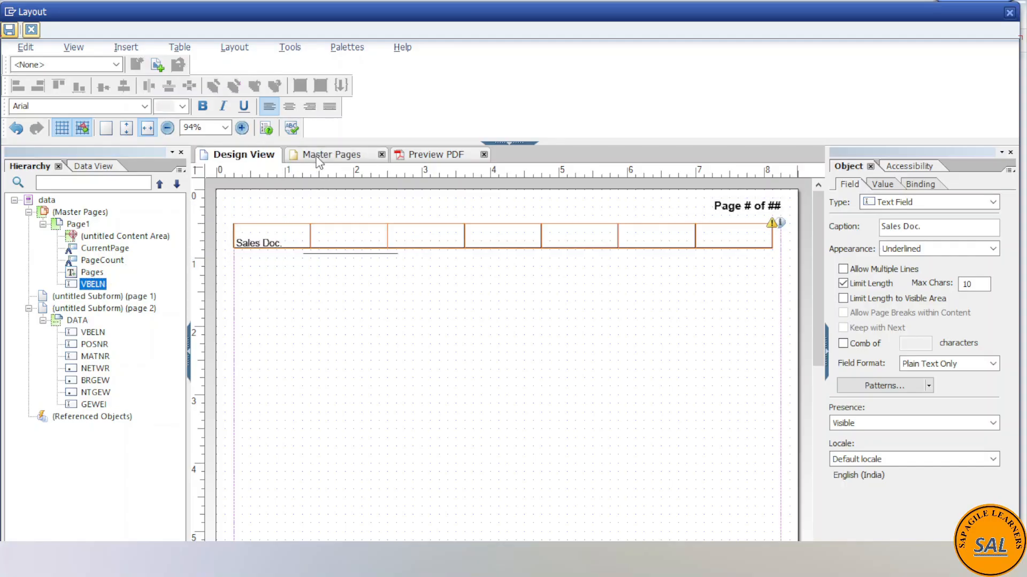
{"action": "left_click", "coordinate": [321, 156]}
{"action": "left_click_drag", "start_coordinate": [96, 288], "coordinate": [68, 300]}
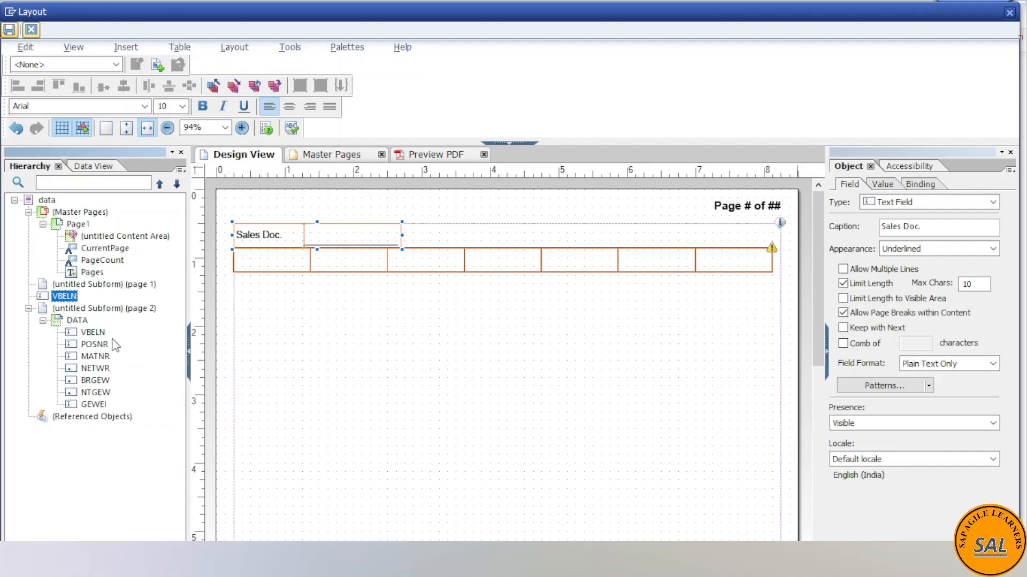
{"action": "left_click", "coordinate": [332, 156]}
{"action": "left_click", "coordinate": [247, 158]}
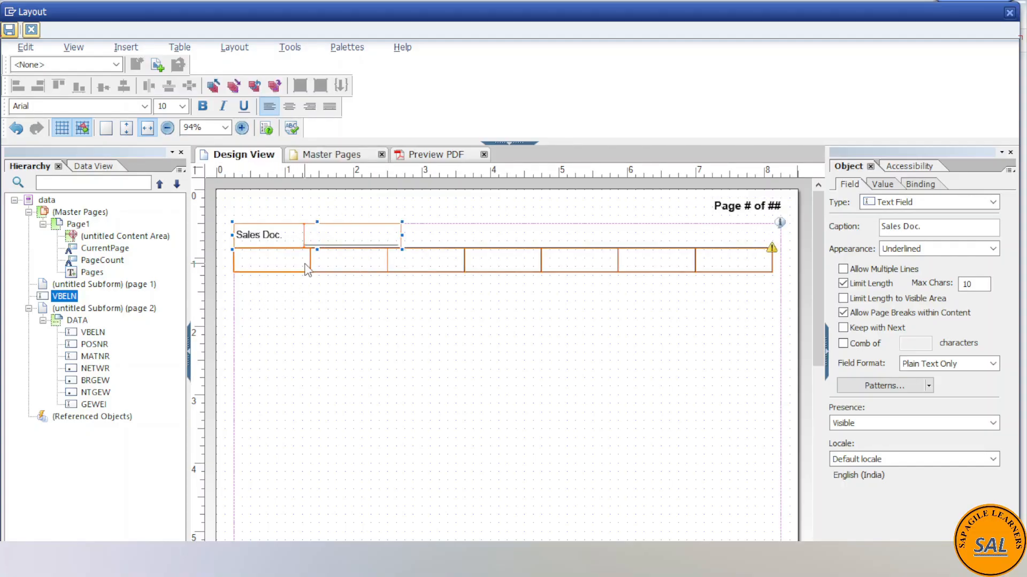
- Rename the DATA subform that holds the item fields as item_data_sf
{"action": "left_click", "coordinate": [79, 322]}
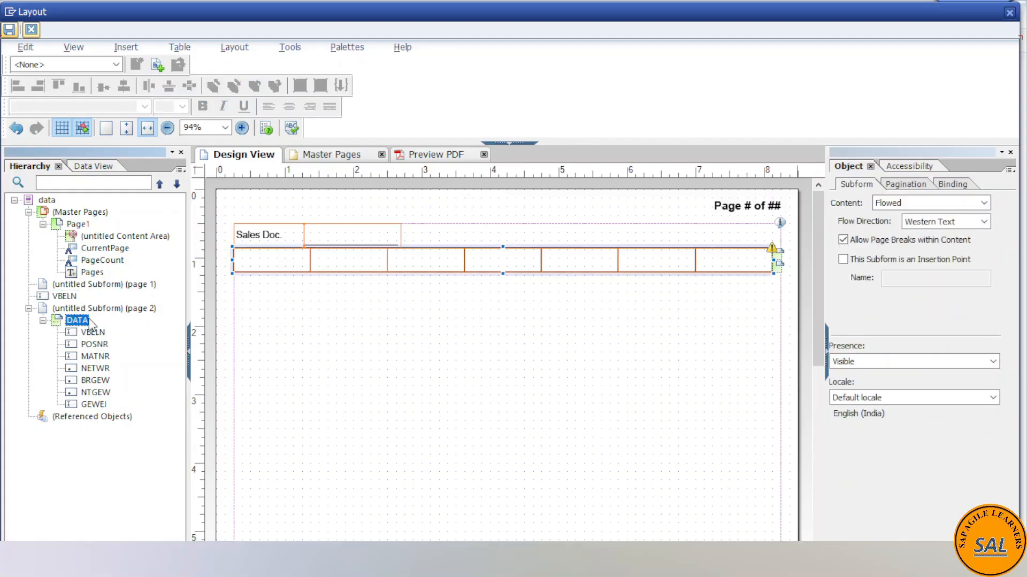
{"action": "left_click", "coordinate": [88, 310]}
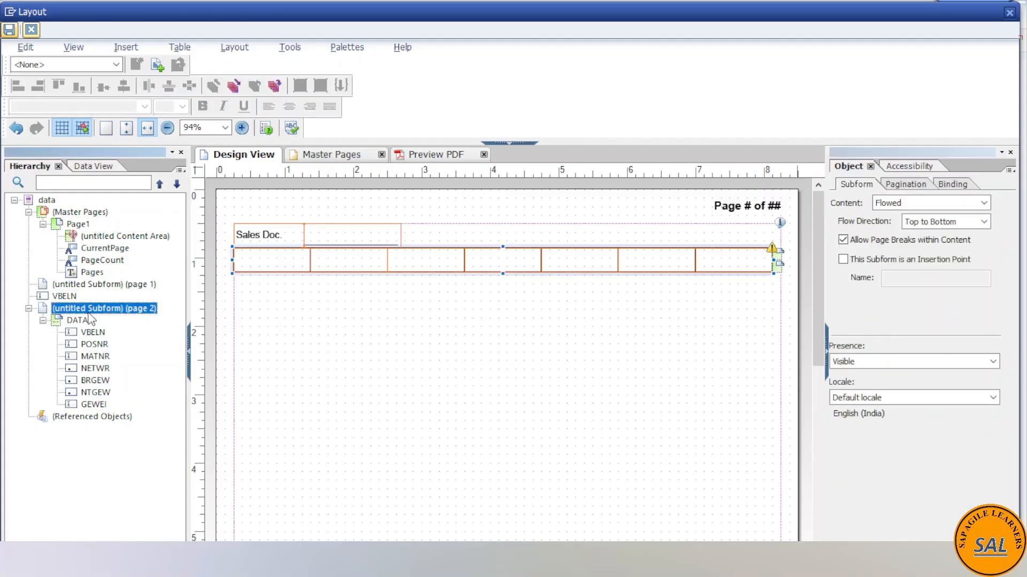
{"action": "left_click", "coordinate": [82, 322]}
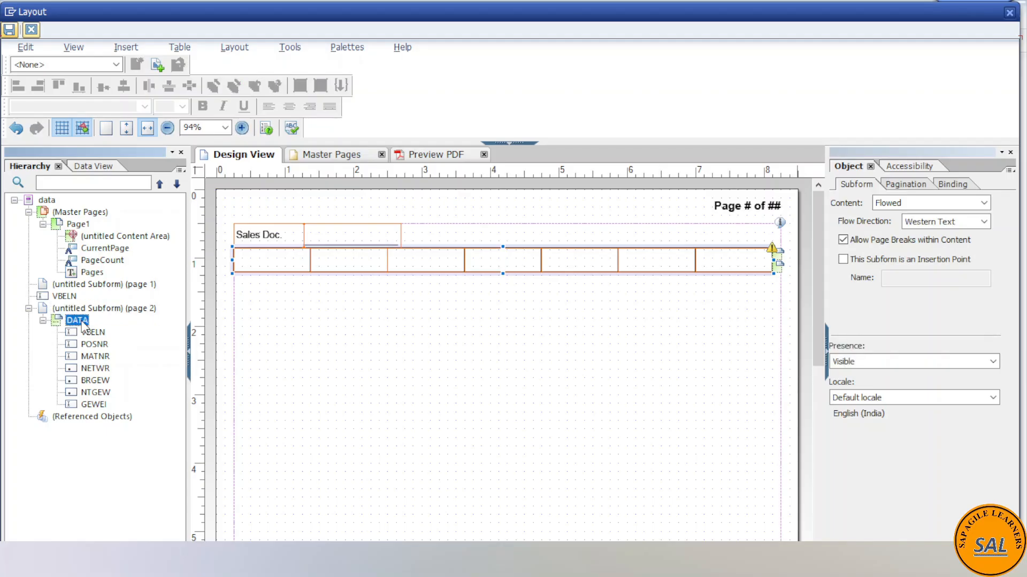
{"action": "left_click", "coordinate": [82, 321]}
{"action": "type", "text": "item"}
{"action": "key", "text": "Return"}
- Rename the untitled page 2 subform that contains item_data_sf as item_table_sf
{"action": "left_click", "coordinate": [85, 313]}
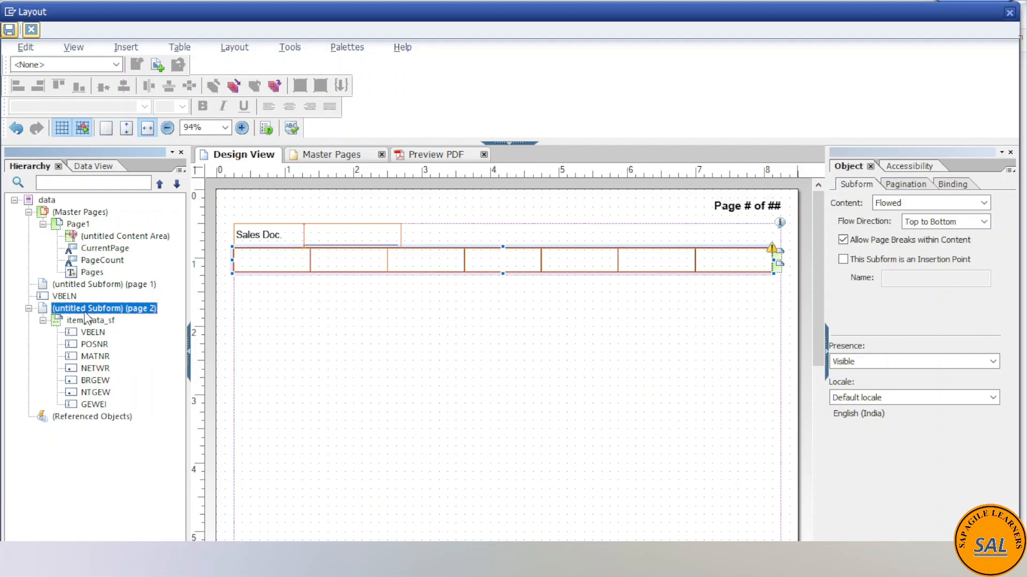
{"action": "left_click", "coordinate": [85, 314]}
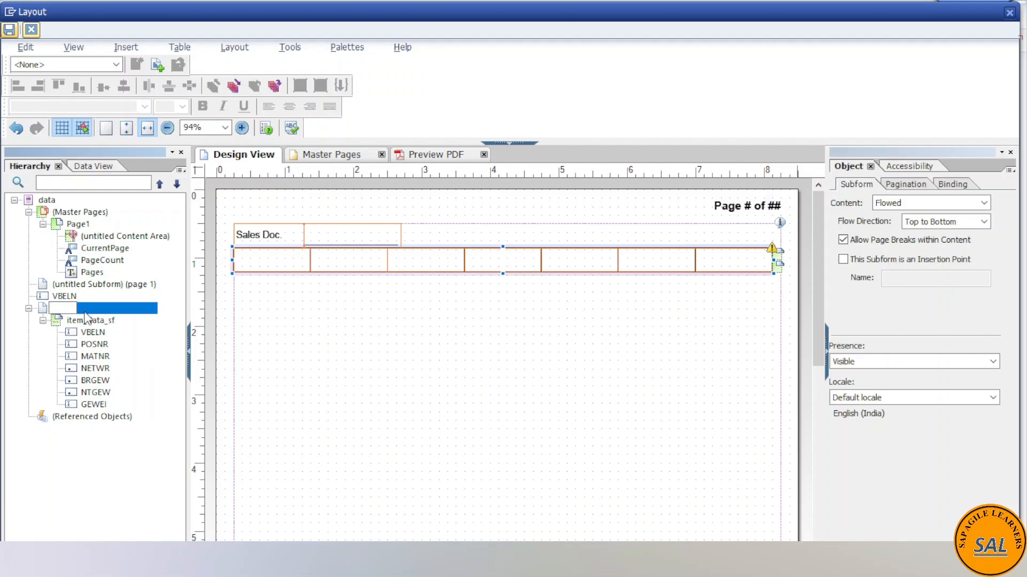
{"action": "type", "text": "m_table_sf"}
{"action": "key", "text": "Return"}
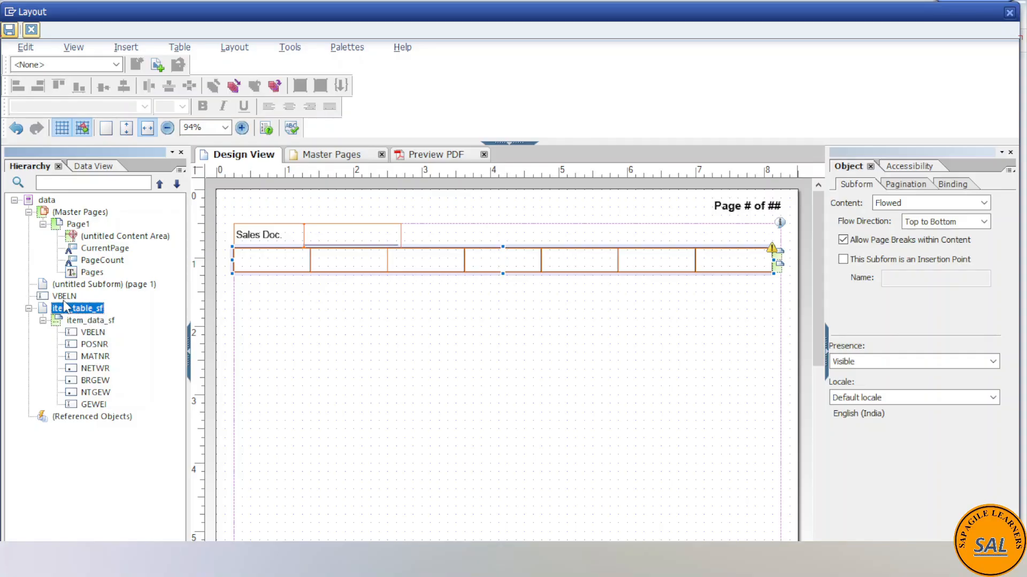
- Examine the order and nesting of the untitled page 1 subform, the VBELN field and item_table_sf in the hierarchy
{"action": "left_click", "coordinate": [64, 296]}
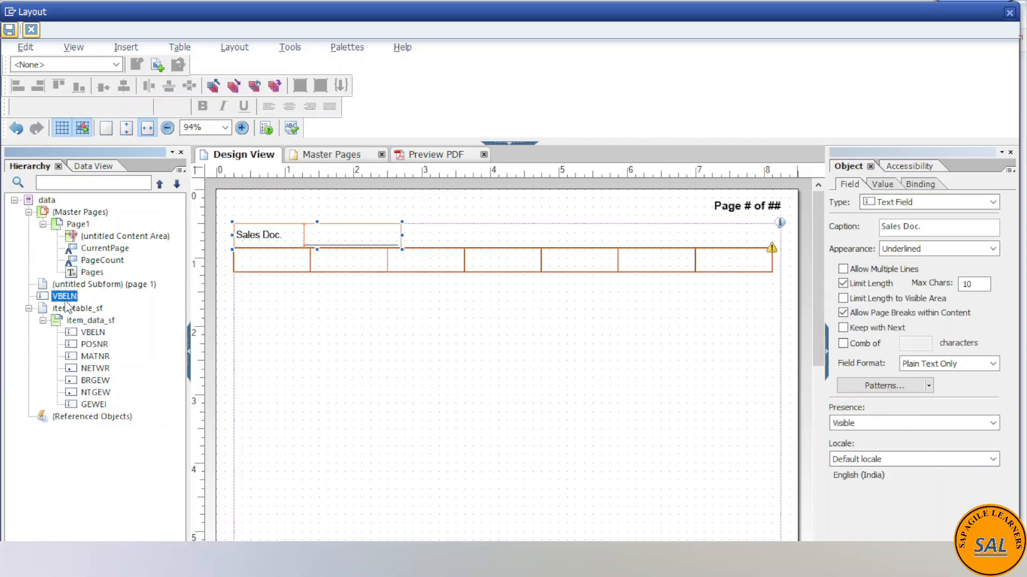
{"action": "key", "text": "Up"}
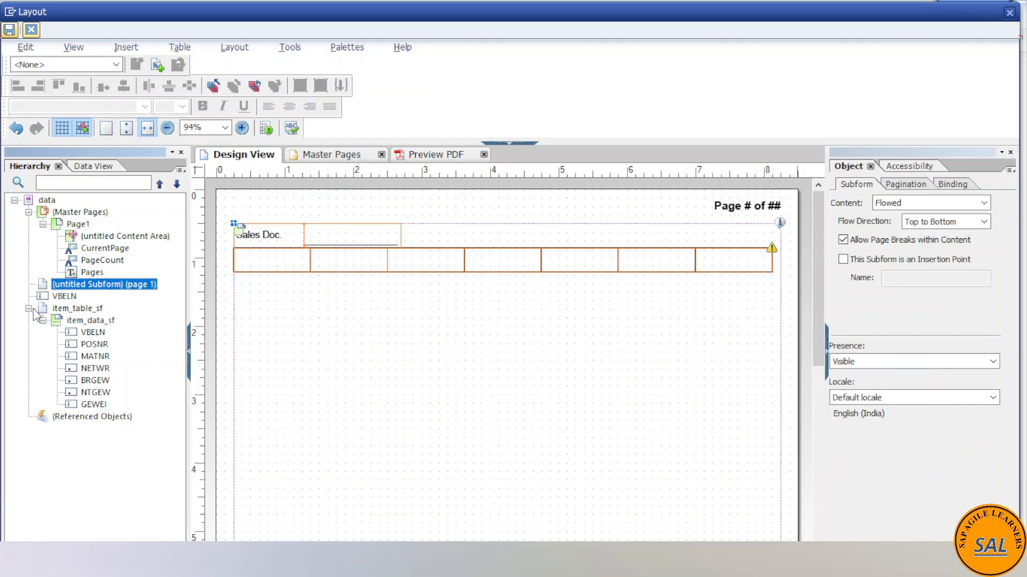
{"action": "left_click", "coordinate": [65, 297]}
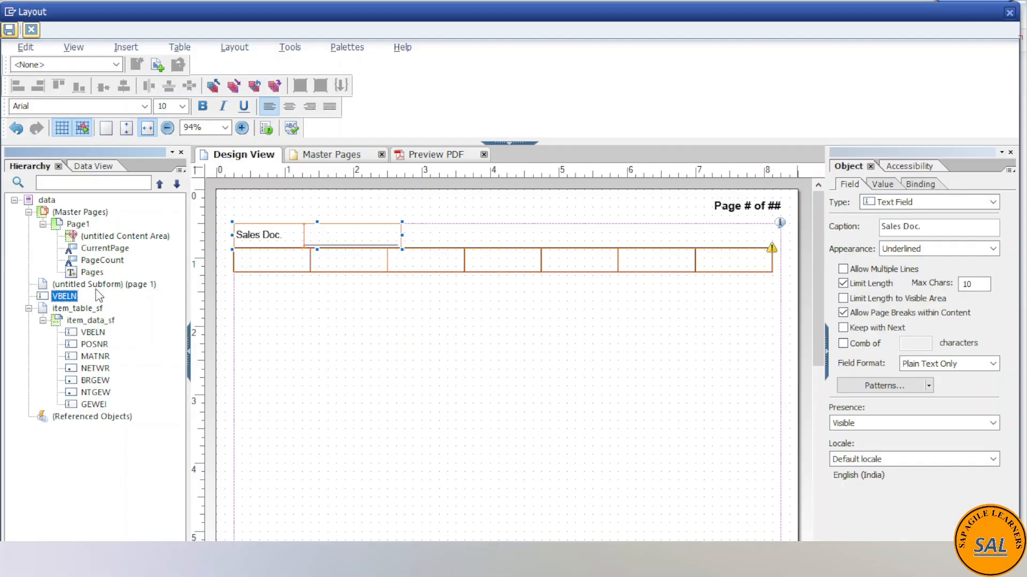
{"action": "left_click", "coordinate": [78, 308]}
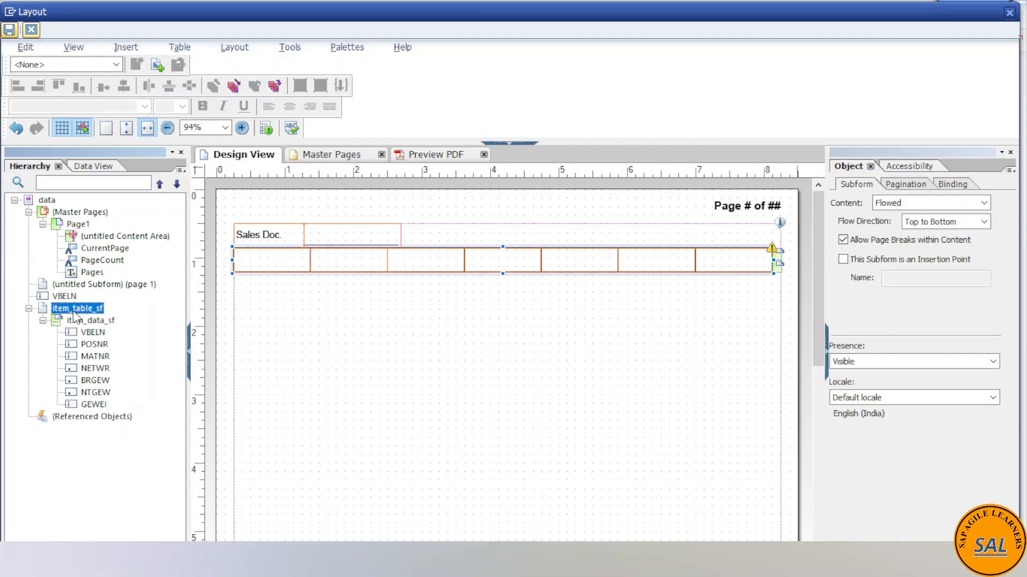
{"action": "left_click", "coordinate": [74, 287]}
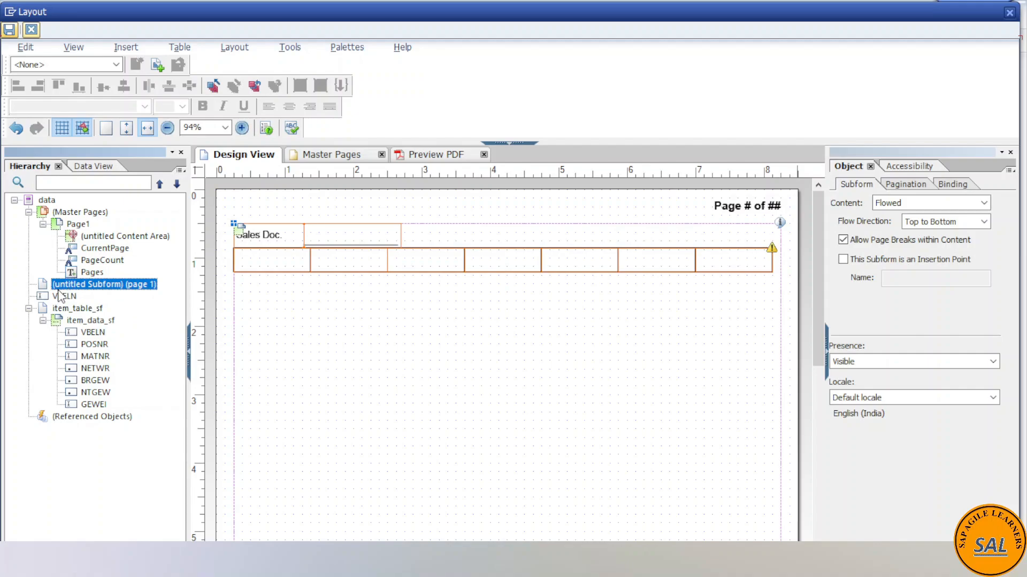
{"action": "left_click_drag", "start_coordinate": [55, 315], "coordinate": [75, 304]}
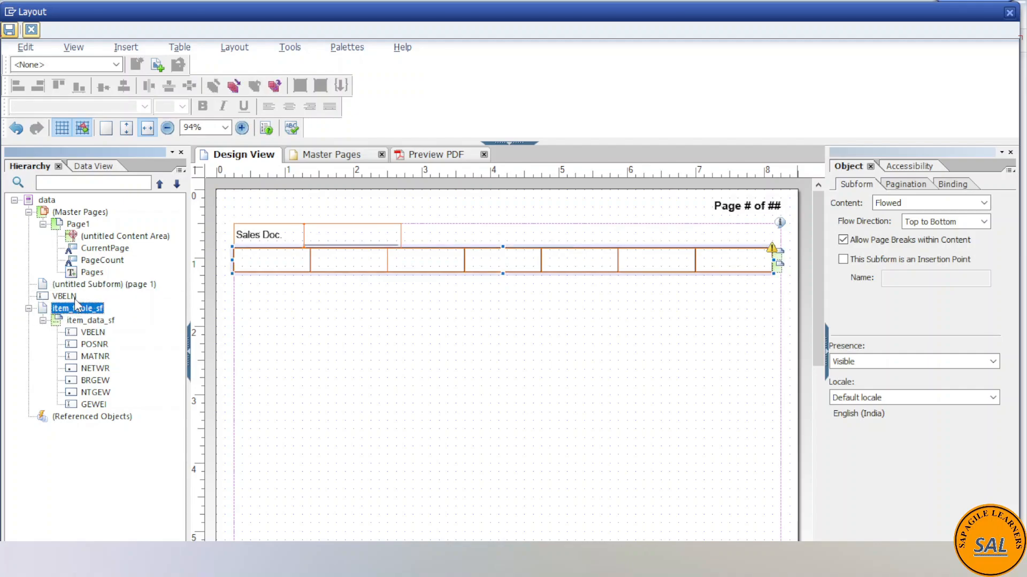
{"action": "left_click", "coordinate": [29, 309]}
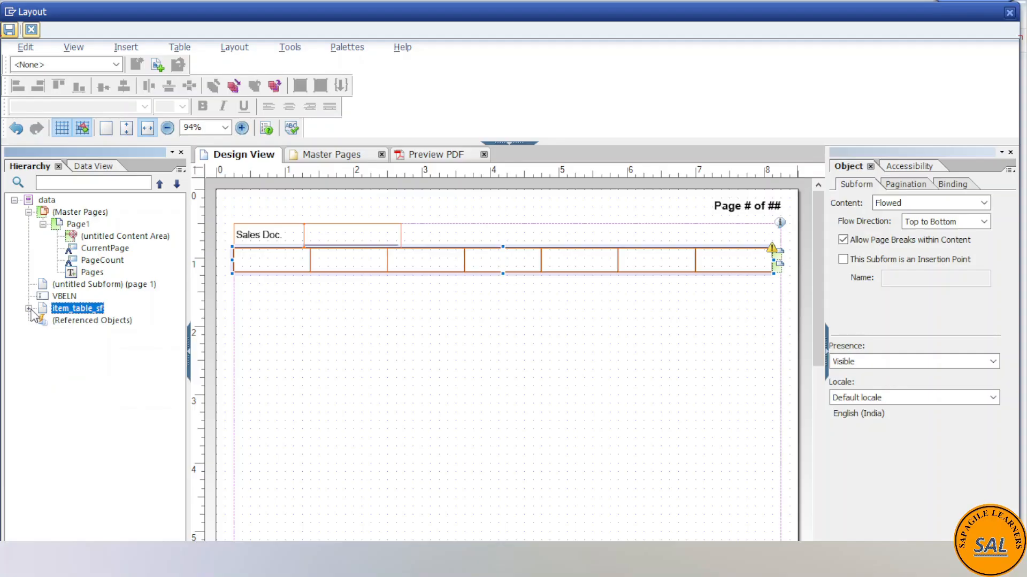
{"action": "left_click", "coordinate": [29, 309]}
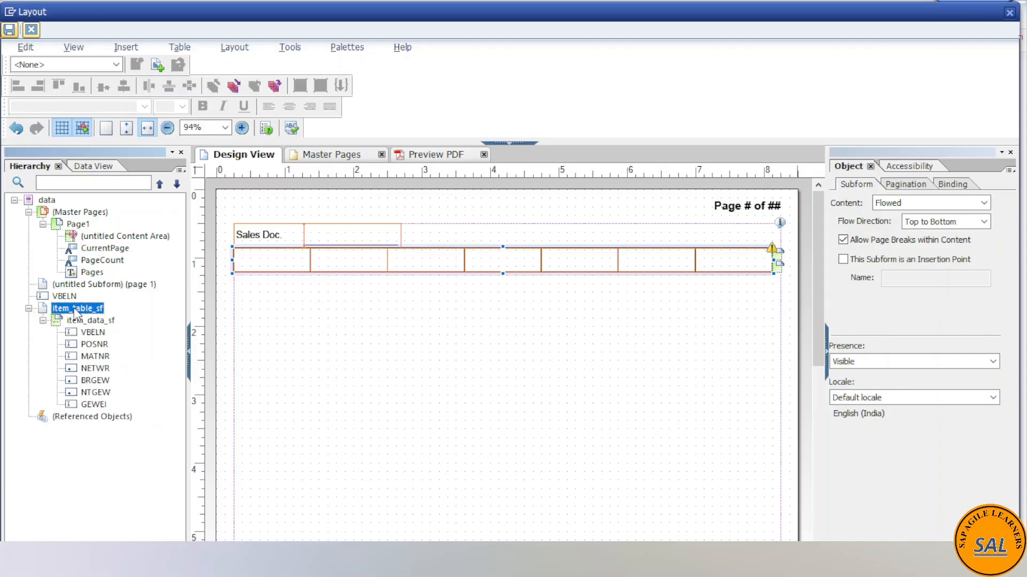
- Set the content type of the untitled page 1 subform to Positioned
{"action": "left_click", "coordinate": [68, 285]}
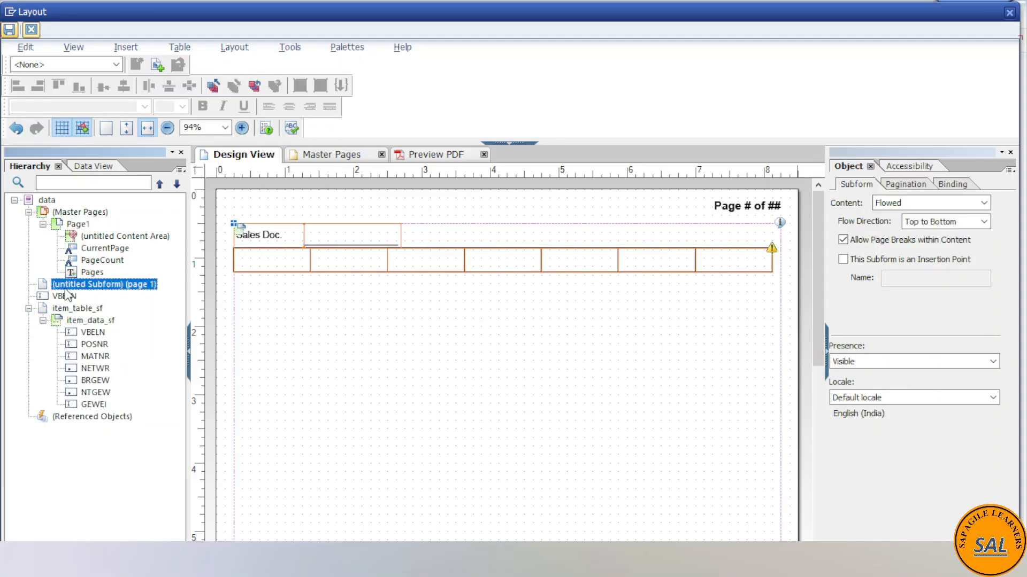
{"action": "left_click", "coordinate": [984, 203]}
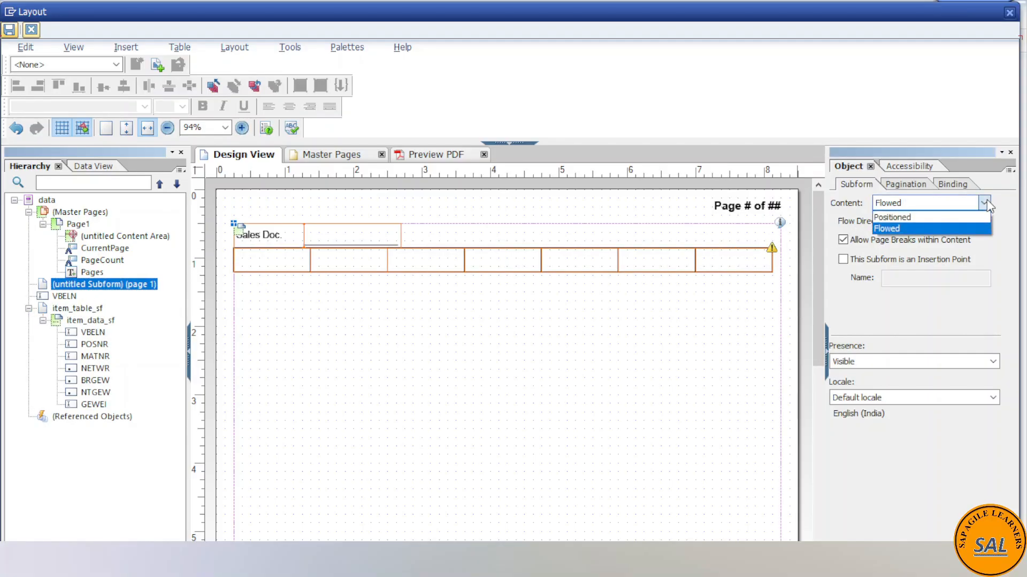
{"action": "left_click", "coordinate": [930, 218]}
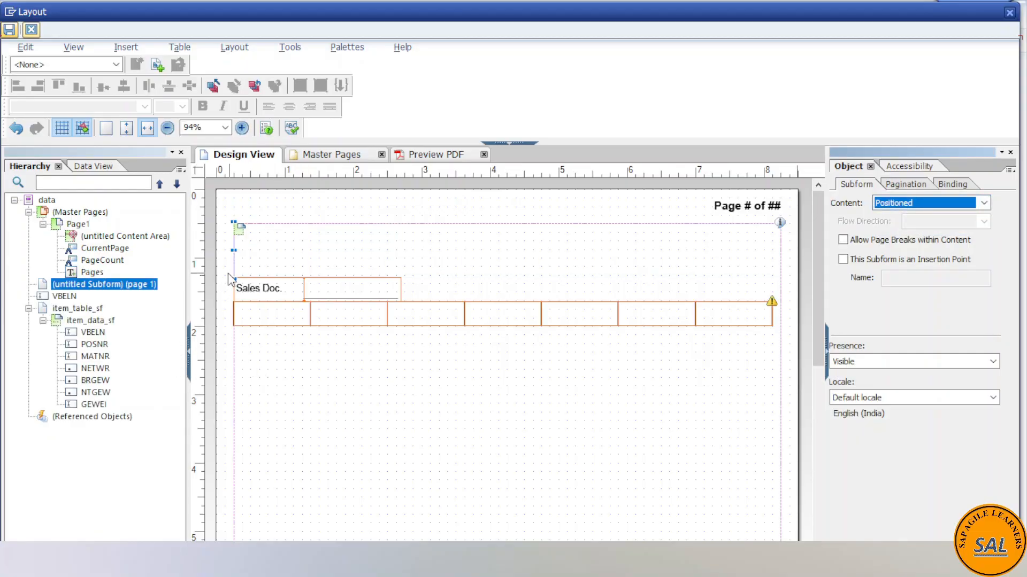
- Try to nest the VBELN field under the untitled page 1 subform in the hierarchy
{"action": "left_click_drag", "start_coordinate": [59, 297], "coordinate": [79, 291]}
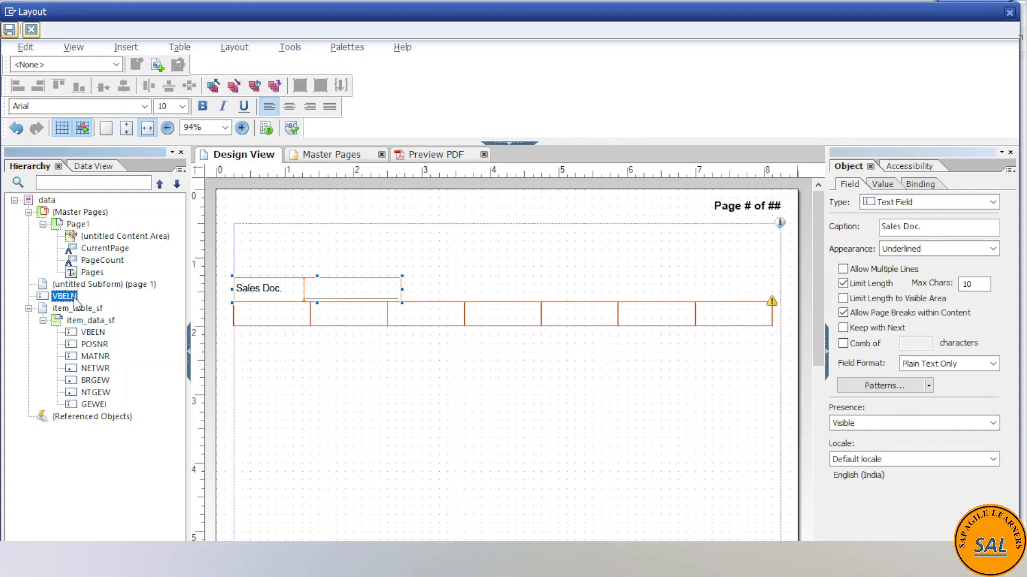
{"action": "left_click", "coordinate": [72, 310]}
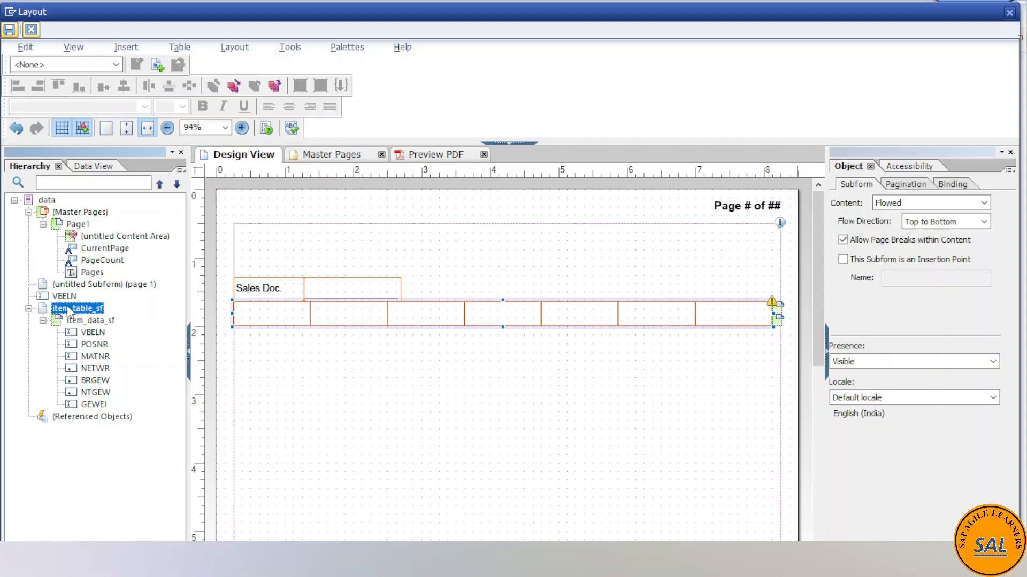
{"action": "left_click", "coordinate": [74, 285]}
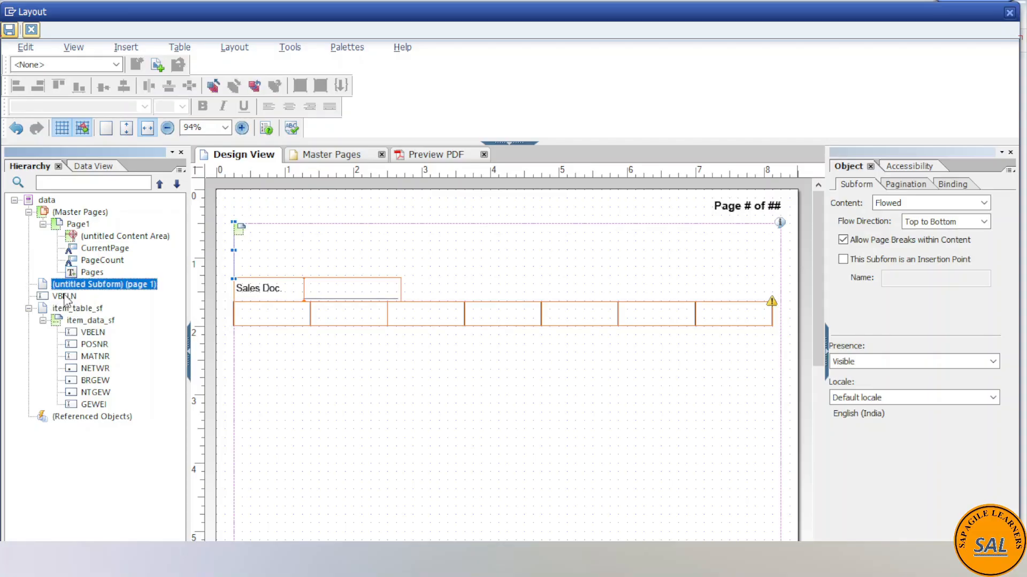
{"action": "left_click", "coordinate": [66, 296]}
{"action": "left_click", "coordinate": [72, 310]}
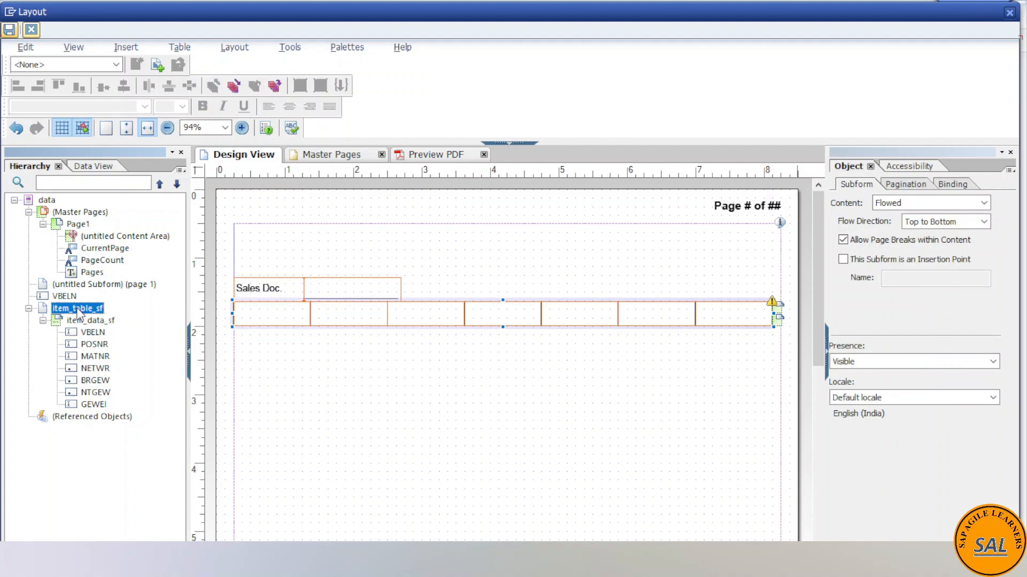
- Widen the untitled page 1 subform to the content area's full width and move the Sales Doc. field into its upper-left corner
{"action": "left_click", "coordinate": [74, 286]}
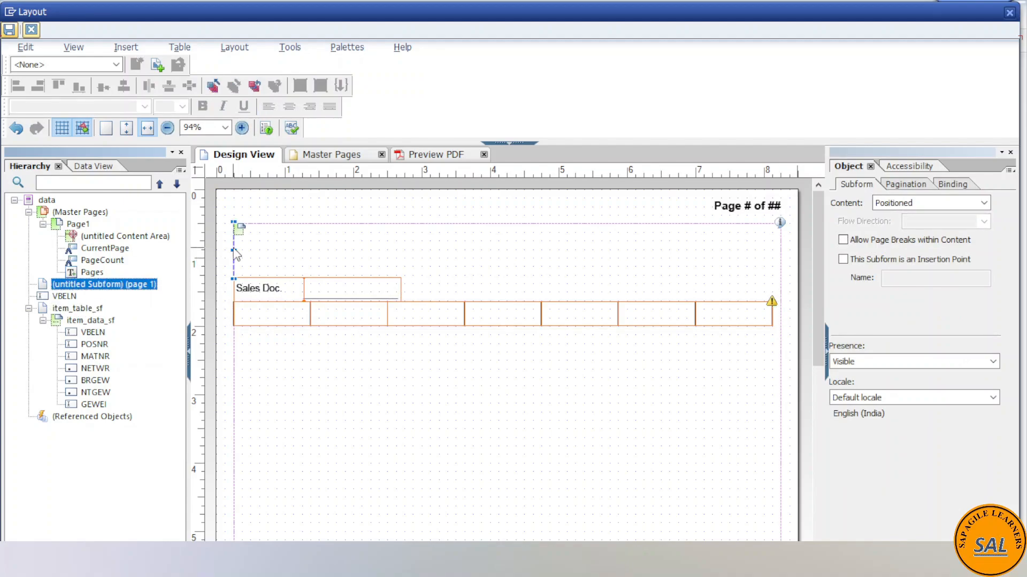
{"action": "left_click_drag", "start_coordinate": [235, 250], "coordinate": [780, 248]}
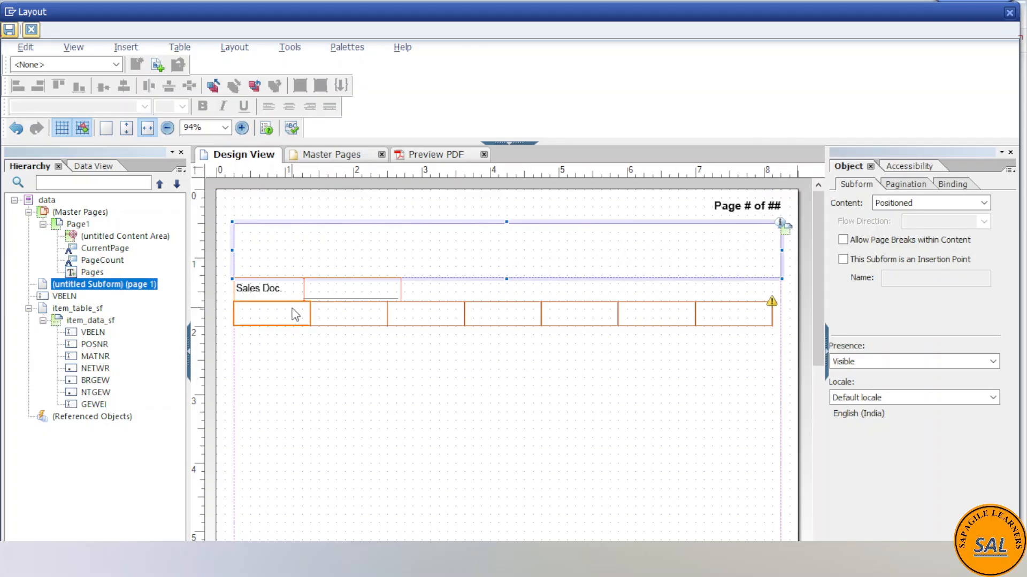
{"action": "left_click", "coordinate": [287, 293]}
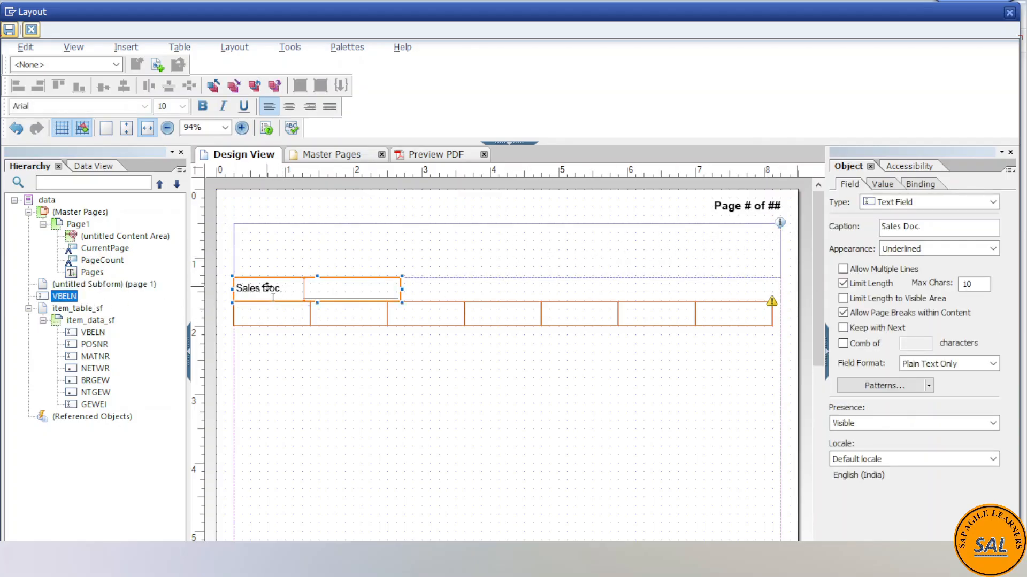
{"action": "left_click_drag", "start_coordinate": [281, 287], "coordinate": [279, 233]}
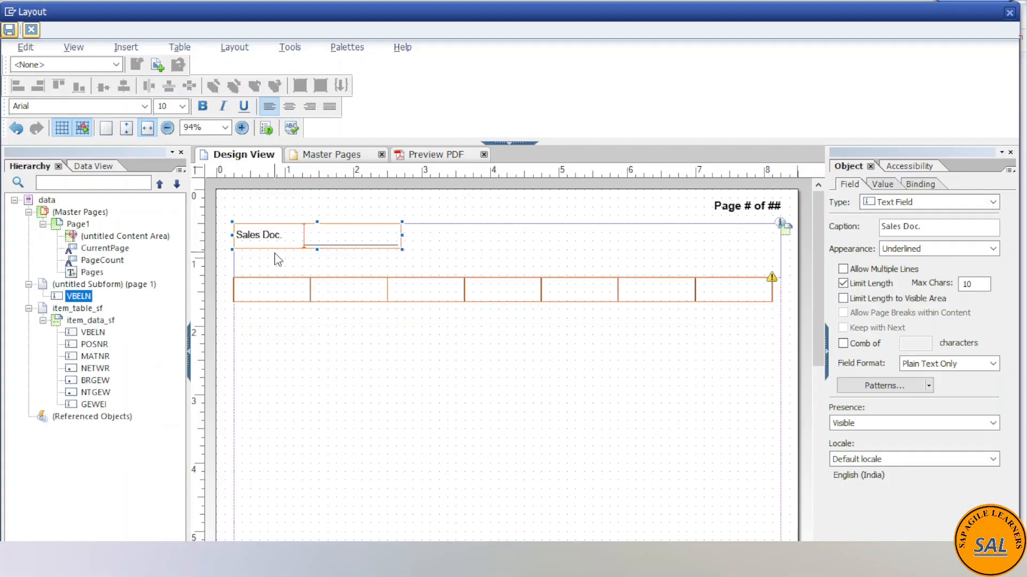
- Nest the item_table_sf subform inside the untitled page 1 subform, directly below the VBELN field in the hierarchy
{"action": "left_click", "coordinate": [95, 309]}
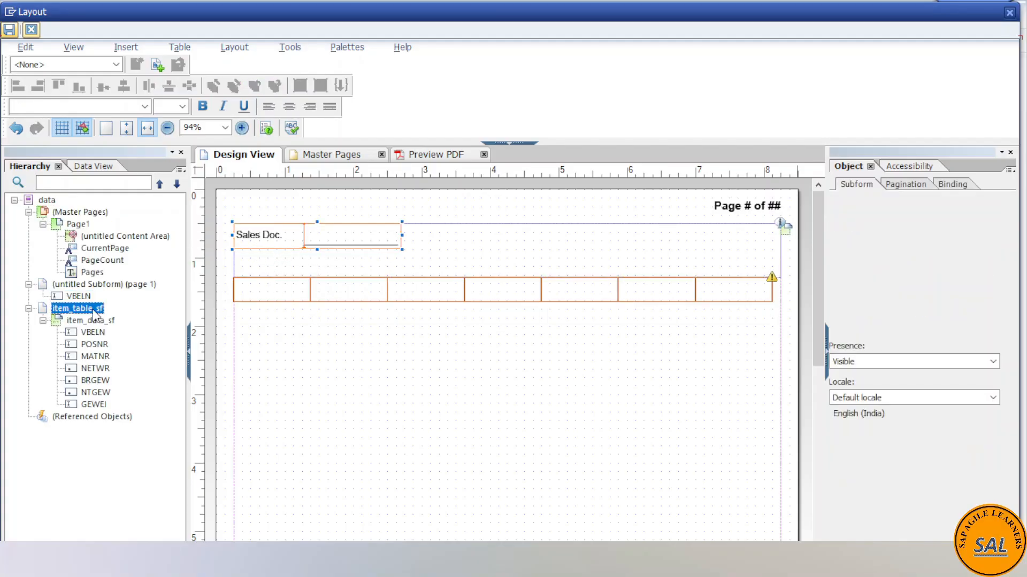
{"action": "left_click_drag", "start_coordinate": [79, 315], "coordinate": [80, 302]}
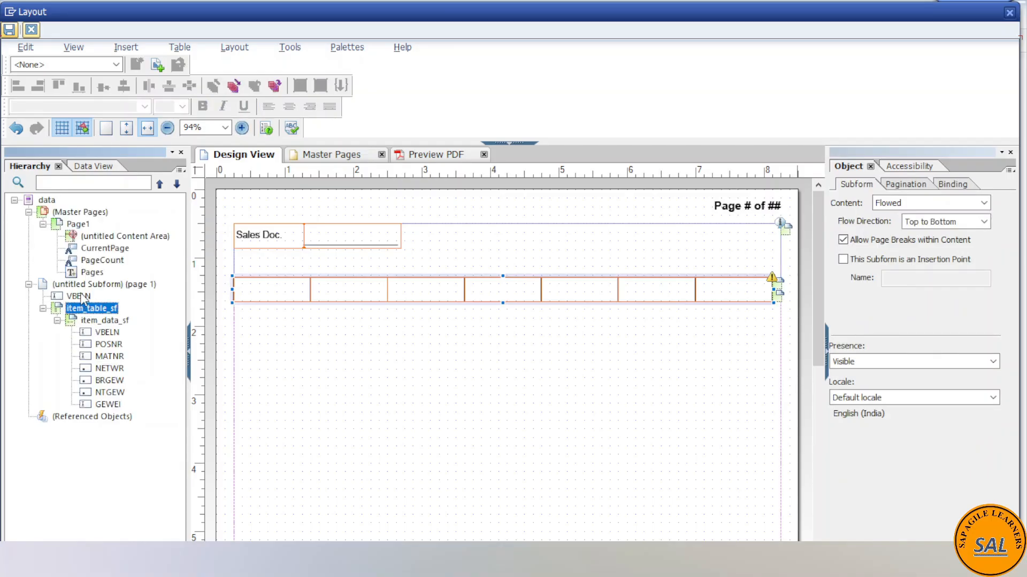
{"action": "left_click", "coordinate": [80, 285]}
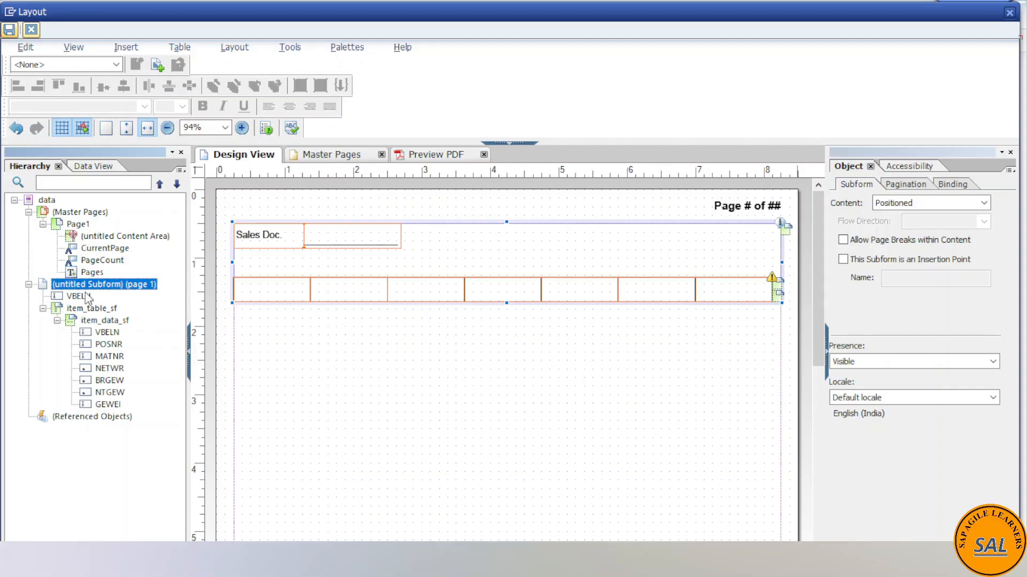
{"action": "left_click", "coordinate": [97, 321]}
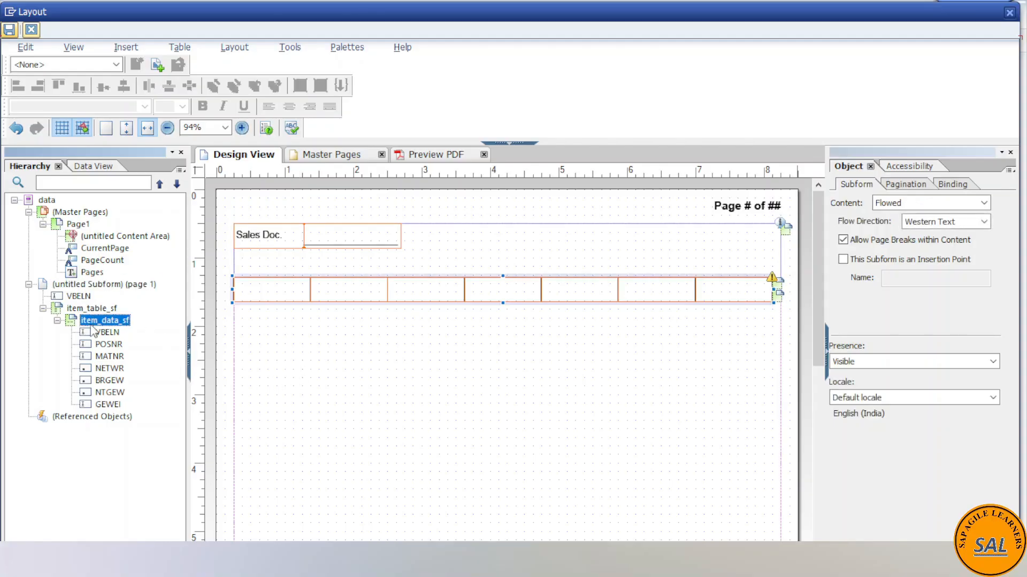
{"action": "left_click", "coordinate": [86, 298]}
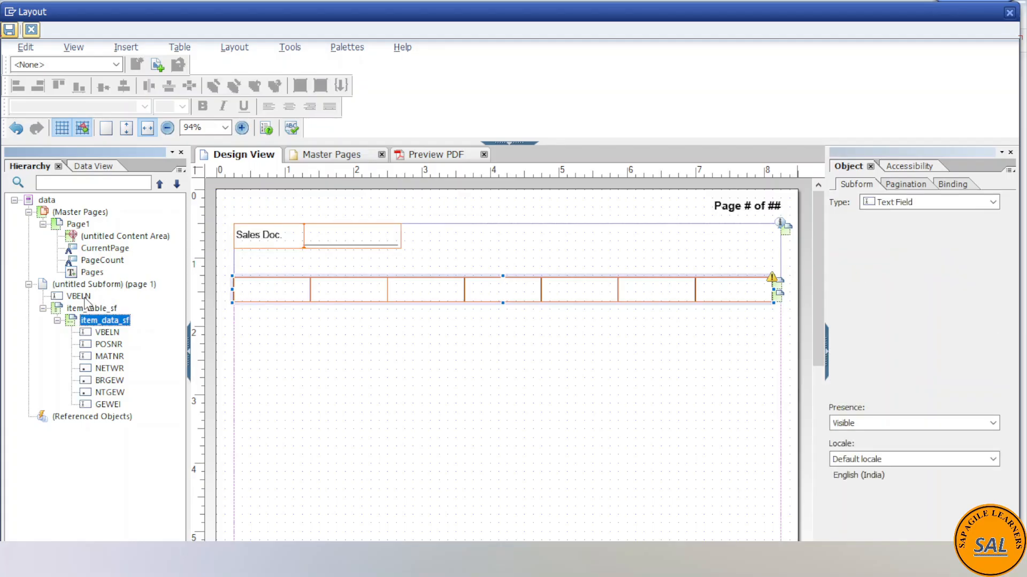
{"action": "left_click", "coordinate": [90, 310]}
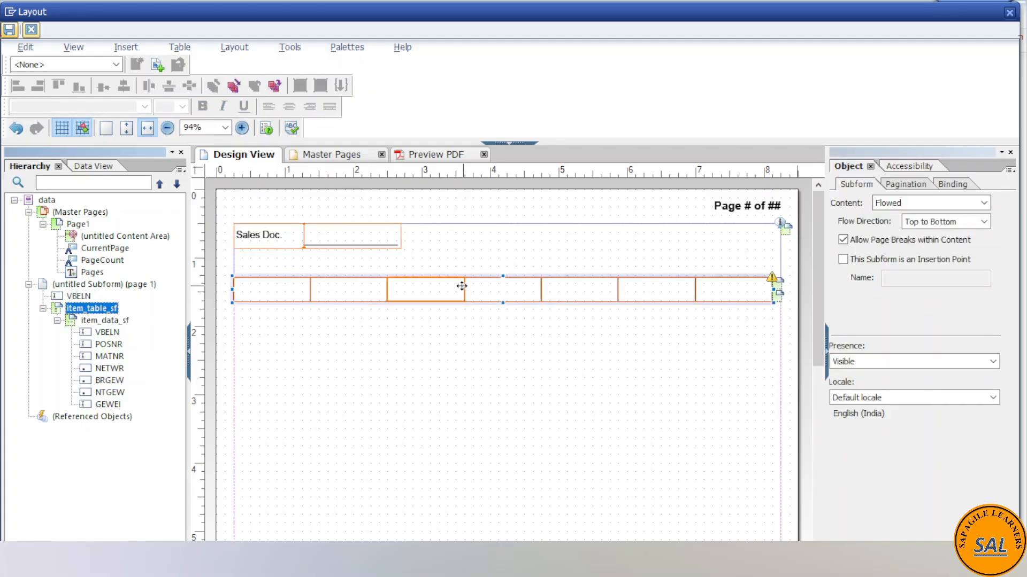
{"action": "left_click", "coordinate": [491, 281]}
{"action": "left_click_drag", "start_coordinate": [491, 281], "coordinate": [491, 269]}
{"action": "key", "text": "ctrl+z"}
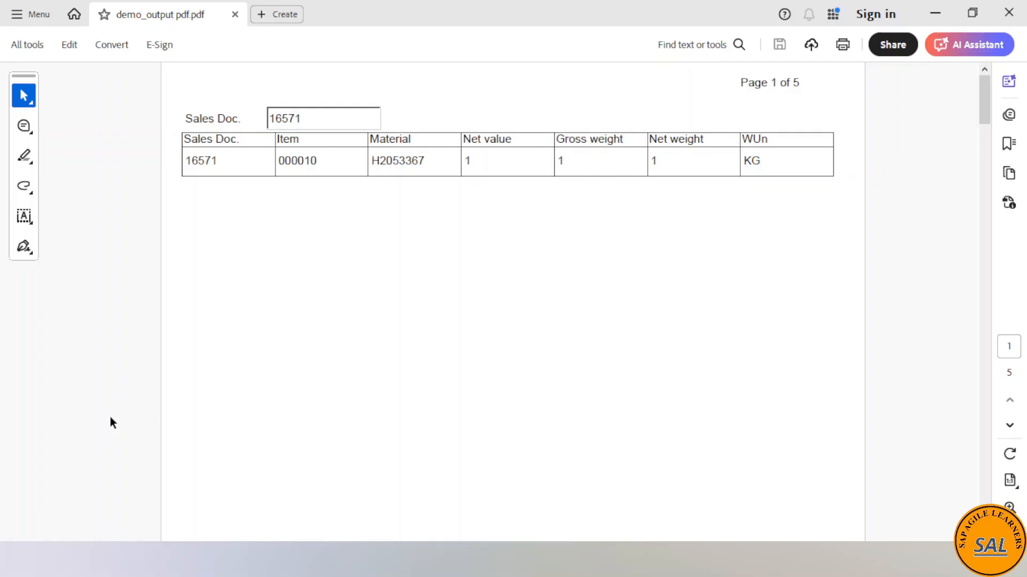
- Switch back to the Form Builder layout and add the IT_ITEM data node to the page as a table
{"action": "mouse_move", "coordinate": [299, 560]}
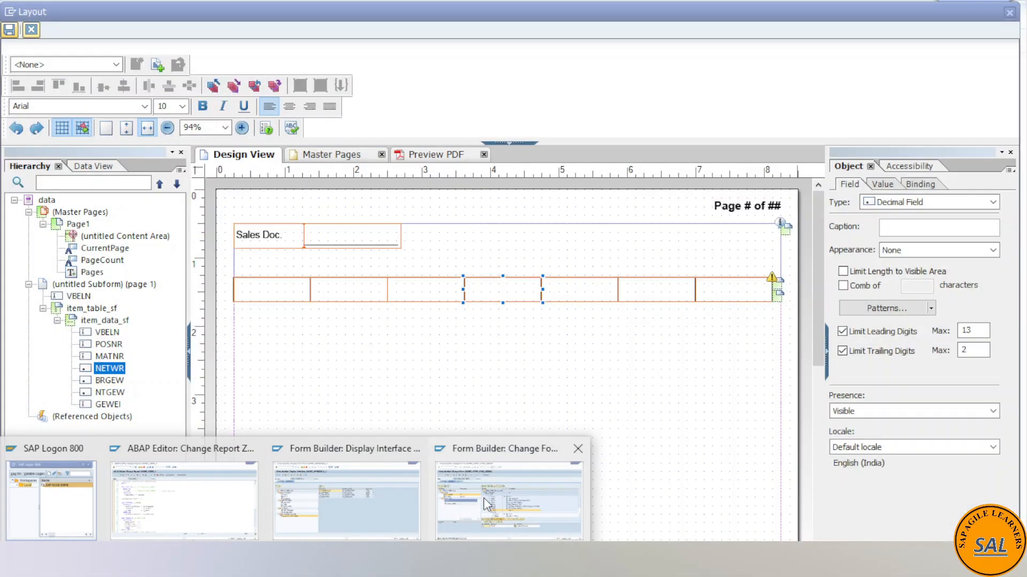
{"action": "left_click", "coordinate": [484, 499]}
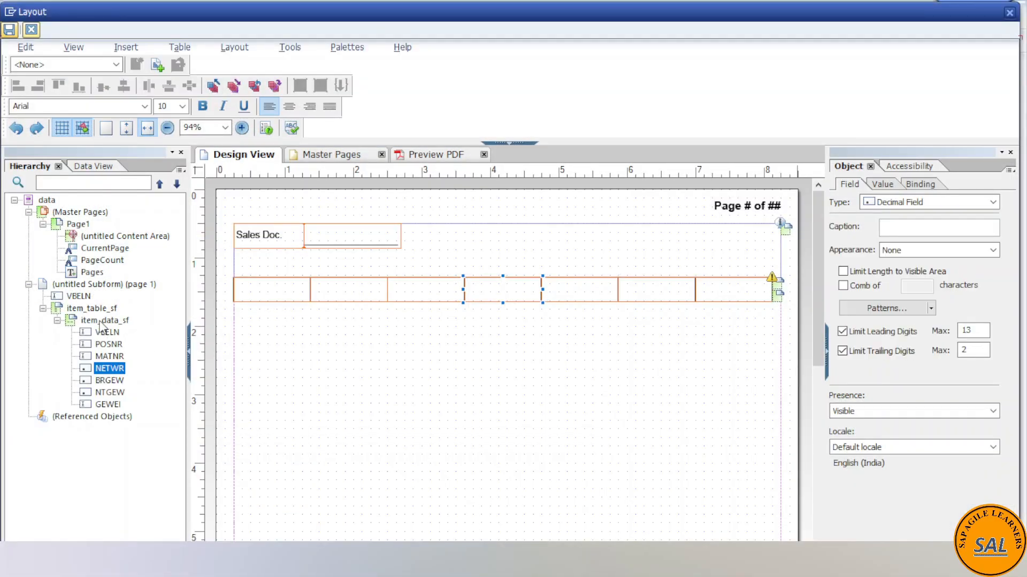
{"action": "left_click", "coordinate": [90, 166]}
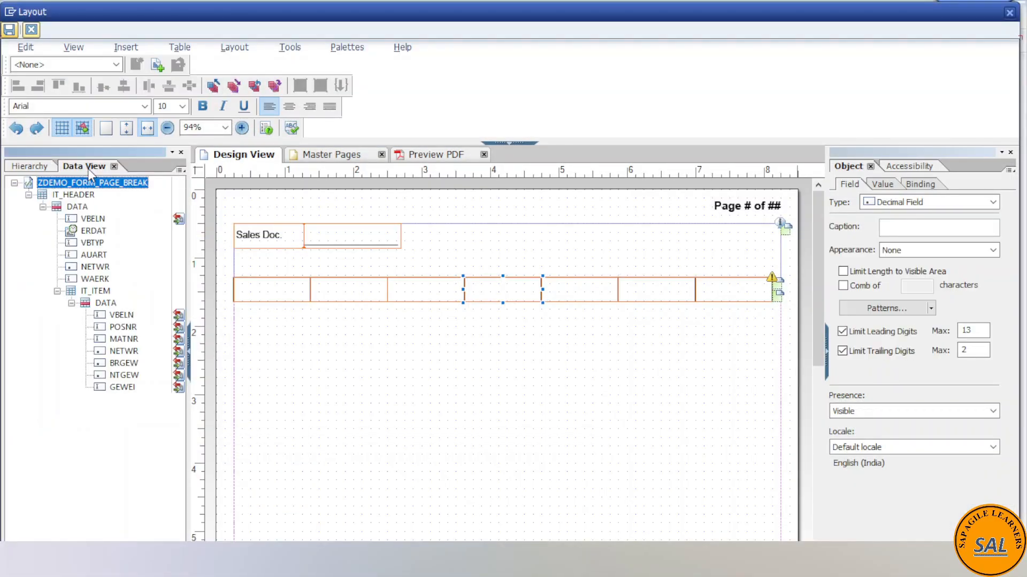
{"action": "left_click", "coordinate": [96, 291]}
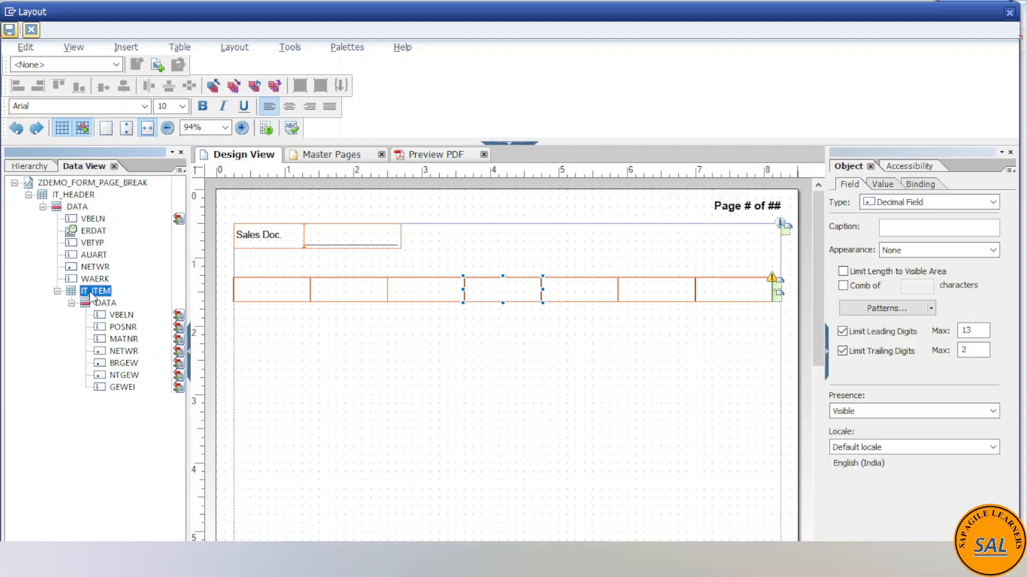
{"action": "left_click_drag", "start_coordinate": [91, 292], "coordinate": [309, 383]}
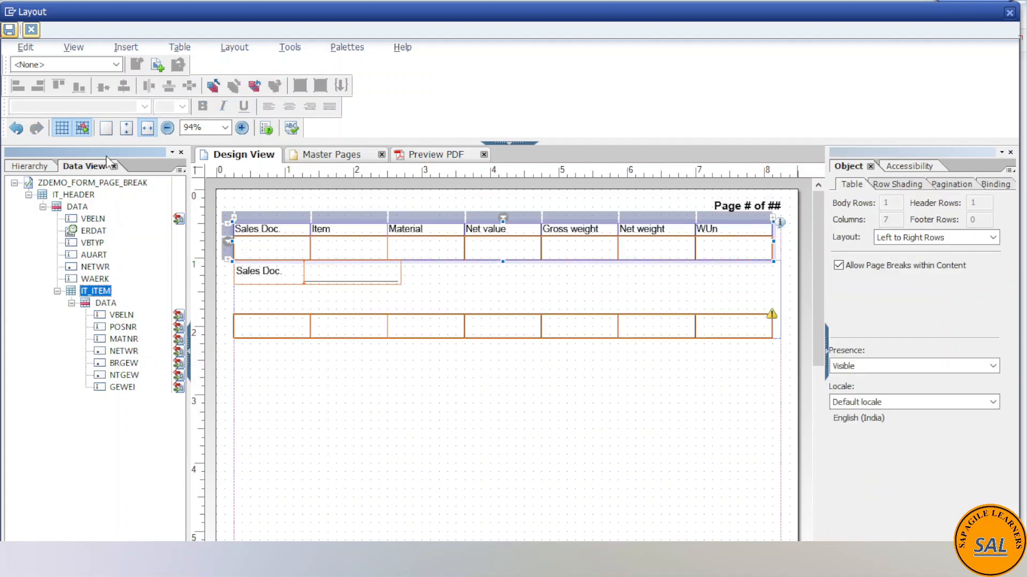
- Delete the DATA body row from the IT_ITEM table, keeping only its header row with the column titles
{"action": "left_click", "coordinate": [32, 166]}
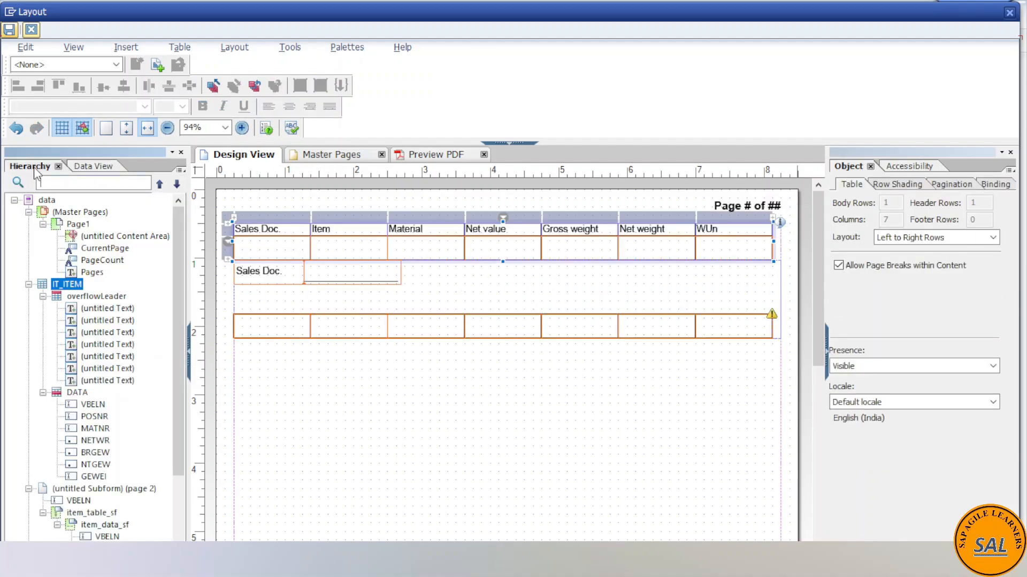
{"action": "scroll", "coordinate": [90, 484], "scroll_direction": "down", "scroll_amount": 2}
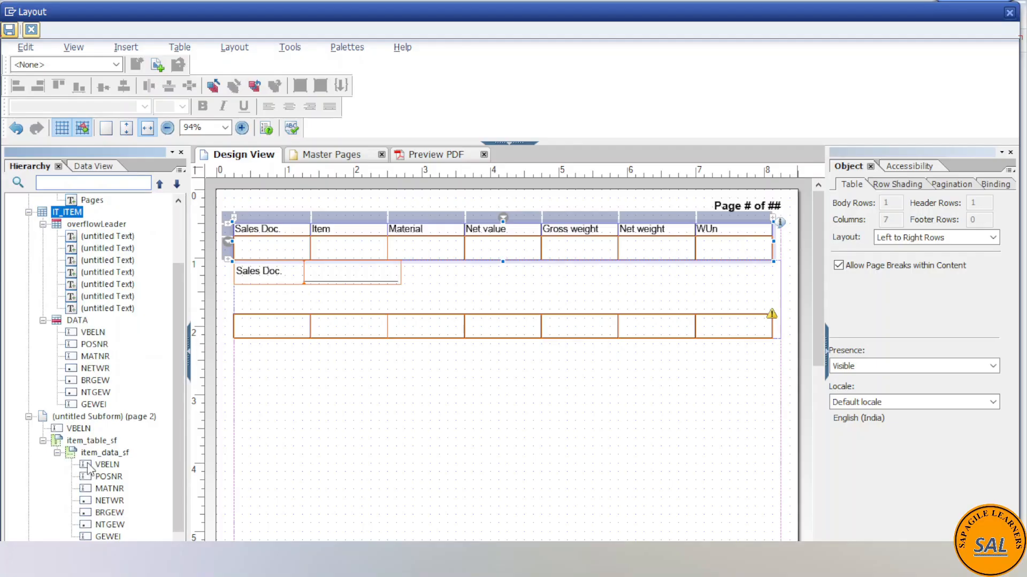
{"action": "scroll", "coordinate": [89, 466], "scroll_direction": "down", "scroll_amount": 1}
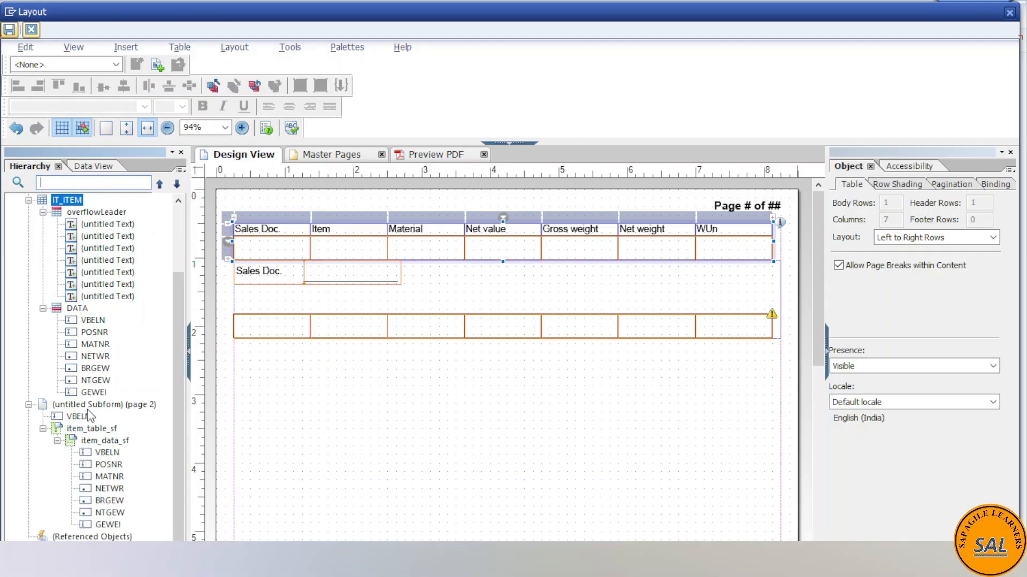
{"action": "scroll", "coordinate": [91, 414], "scroll_direction": "up", "scroll_amount": 3}
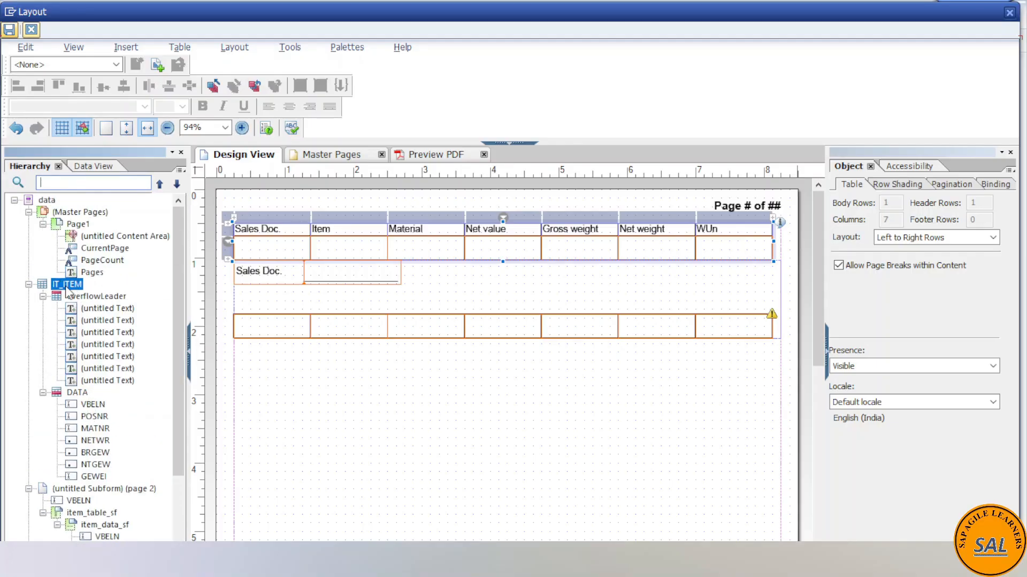
{"action": "left_click", "coordinate": [80, 393]}
{"action": "right_click", "coordinate": [93, 394]}
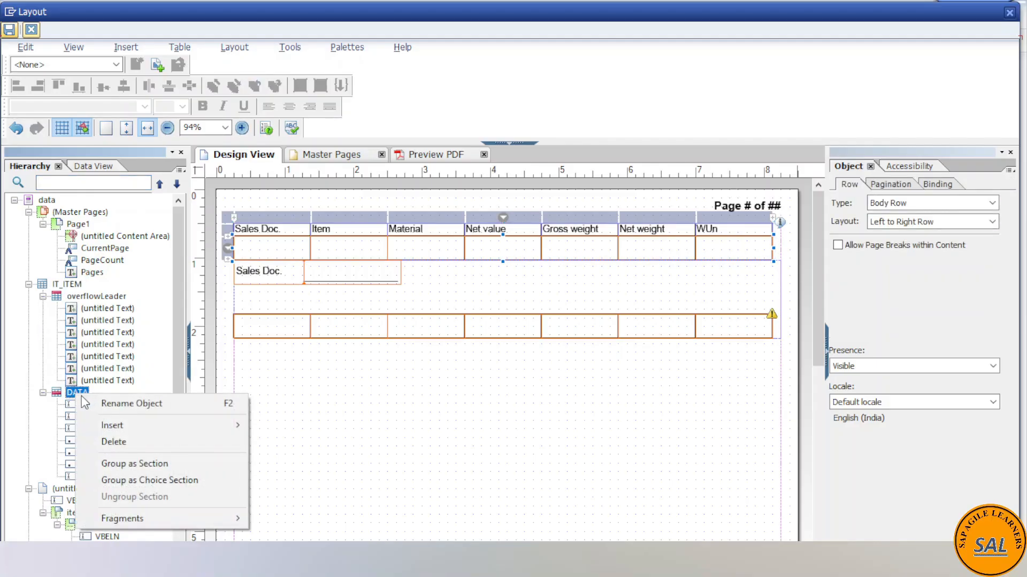
{"action": "left_click", "coordinate": [137, 442]}
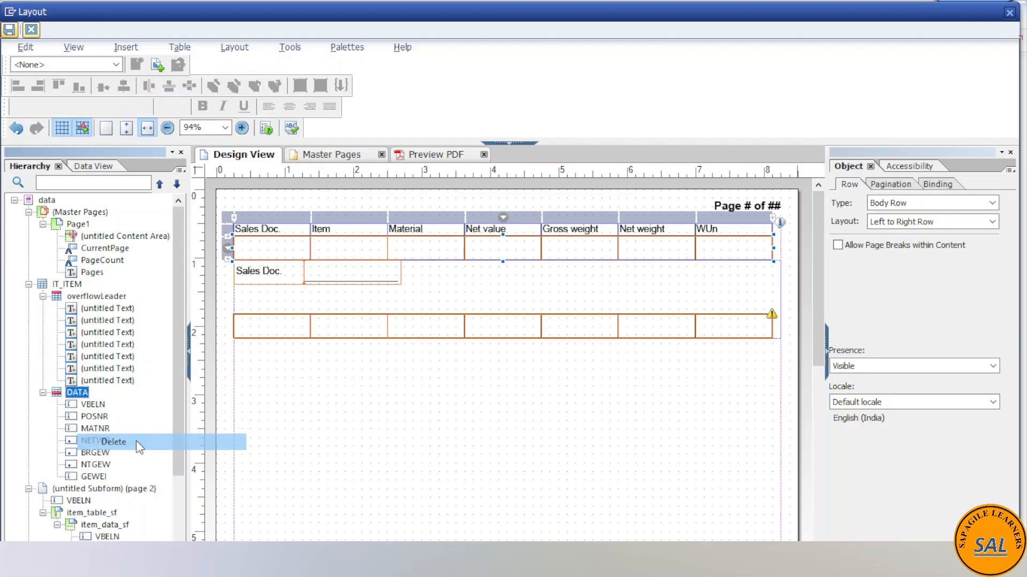
- Try to place the IT_ITEM header table between VBELN and item_table_sf inside the positioned page 1 subform
{"action": "left_click", "coordinate": [29, 284]}
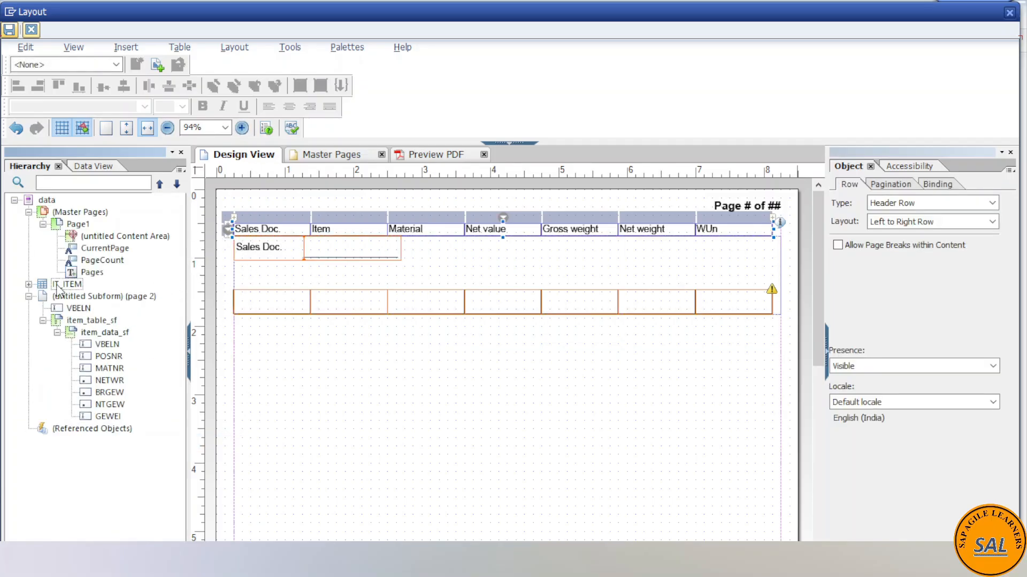
{"action": "left_click", "coordinate": [56, 285]}
{"action": "left_click", "coordinate": [29, 285]}
{"action": "left_click", "coordinate": [29, 284]}
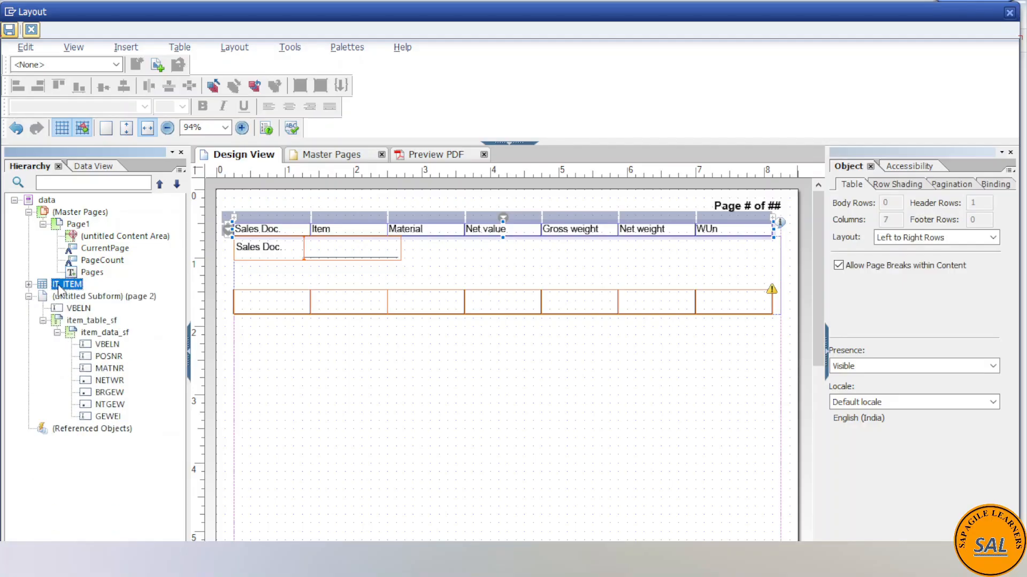
{"action": "left_click_drag", "start_coordinate": [63, 290], "coordinate": [84, 319]}
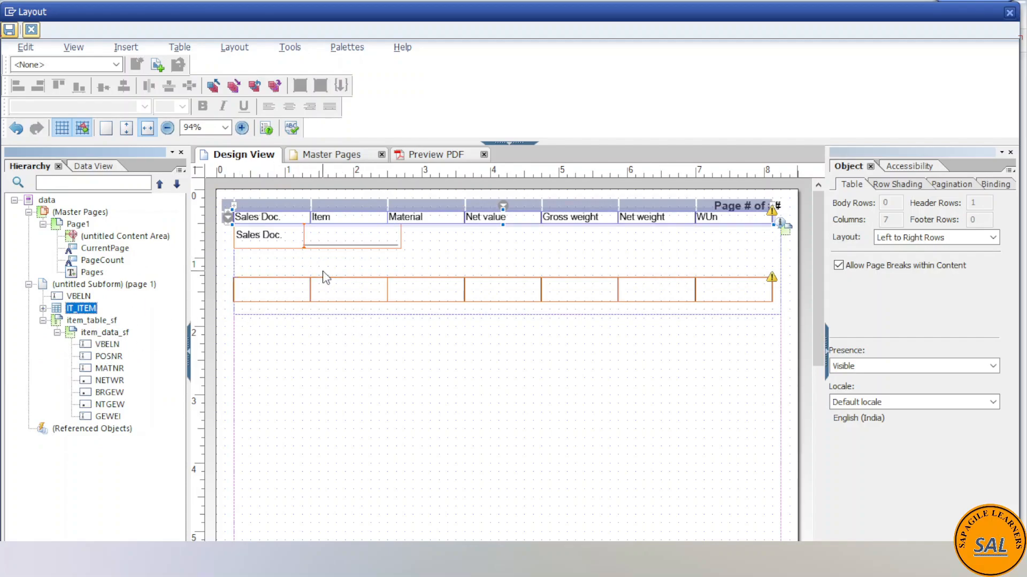
{"action": "left_click_drag", "start_coordinate": [576, 220], "coordinate": [310, 292]}
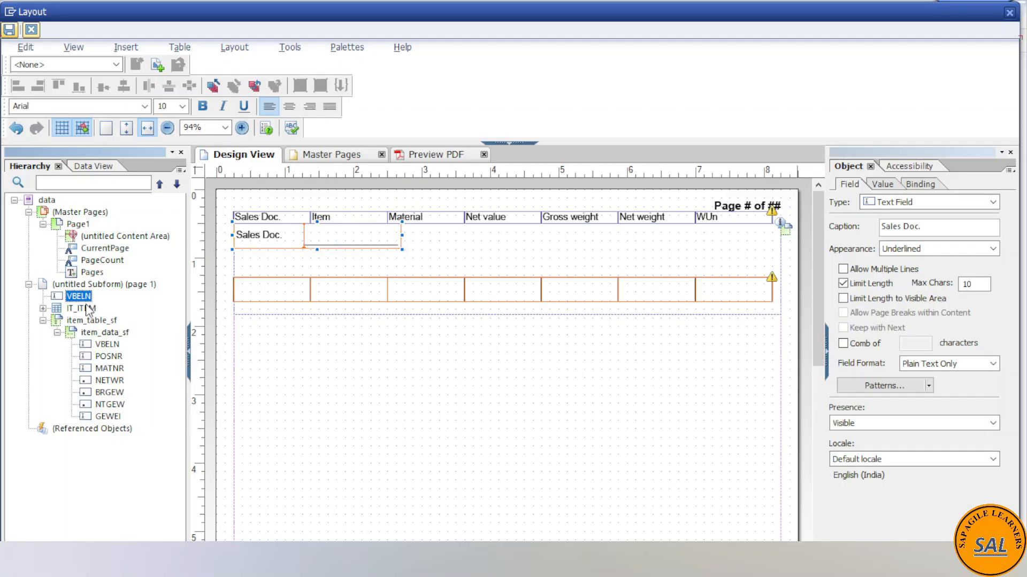
- Move the IT_ITEM table out below the untitled page 1 subform and set that subform's content type to Flowed
{"action": "left_click_drag", "start_coordinate": [82, 310], "coordinate": [64, 427]}
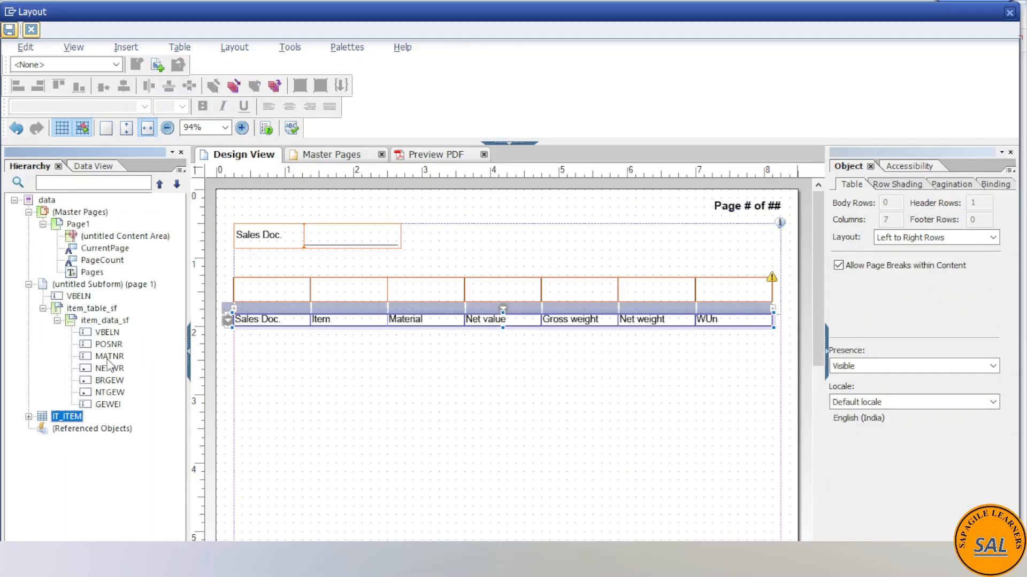
{"action": "left_click", "coordinate": [94, 320]}
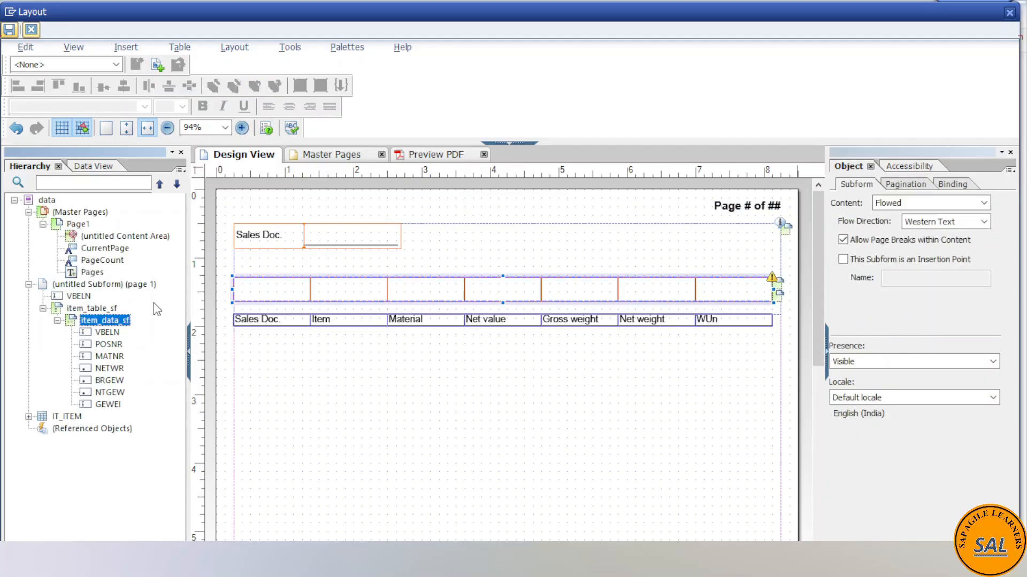
{"action": "left_click", "coordinate": [86, 287]}
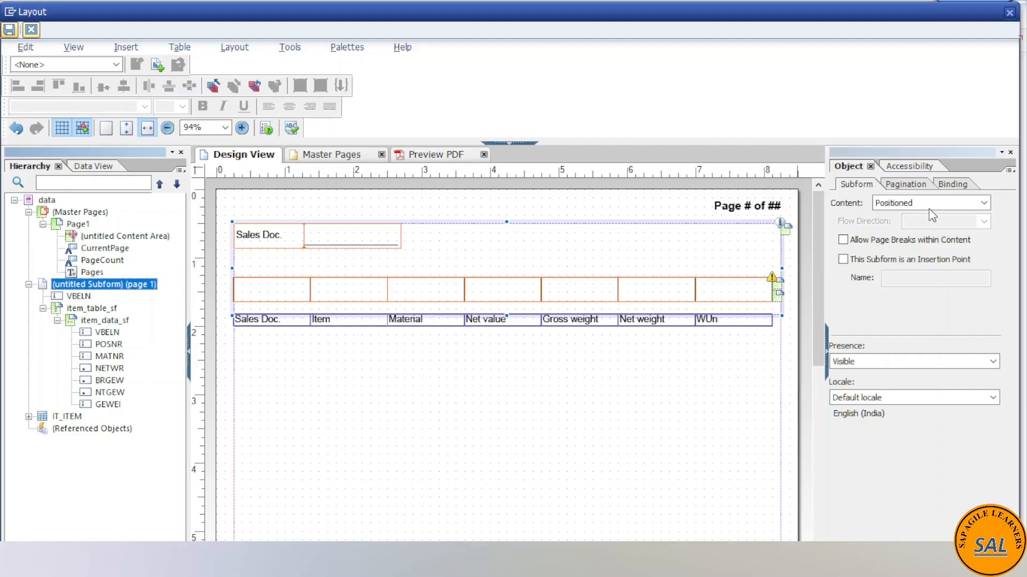
{"action": "left_click", "coordinate": [984, 204]}
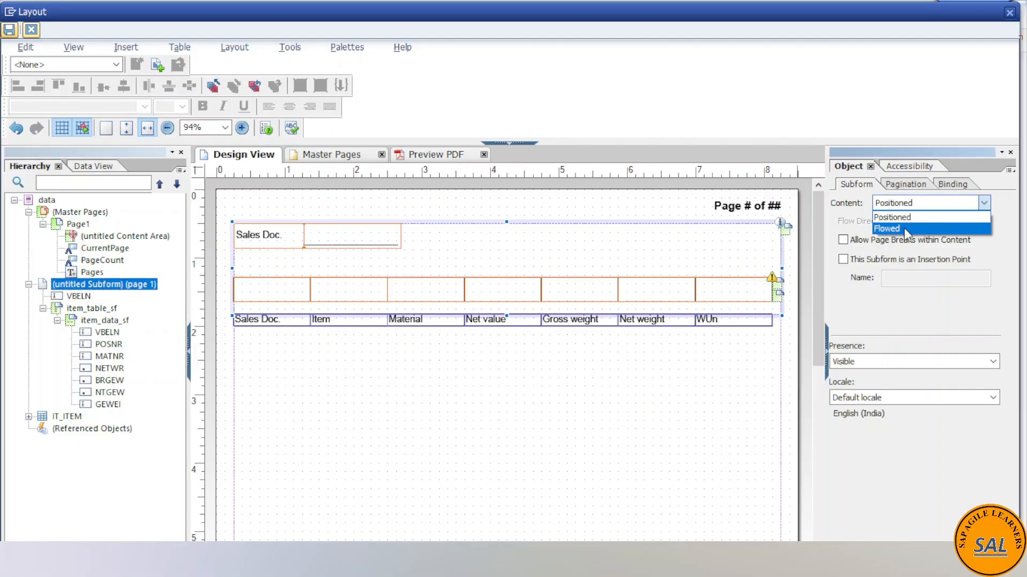
{"action": "left_click", "coordinate": [899, 225]}
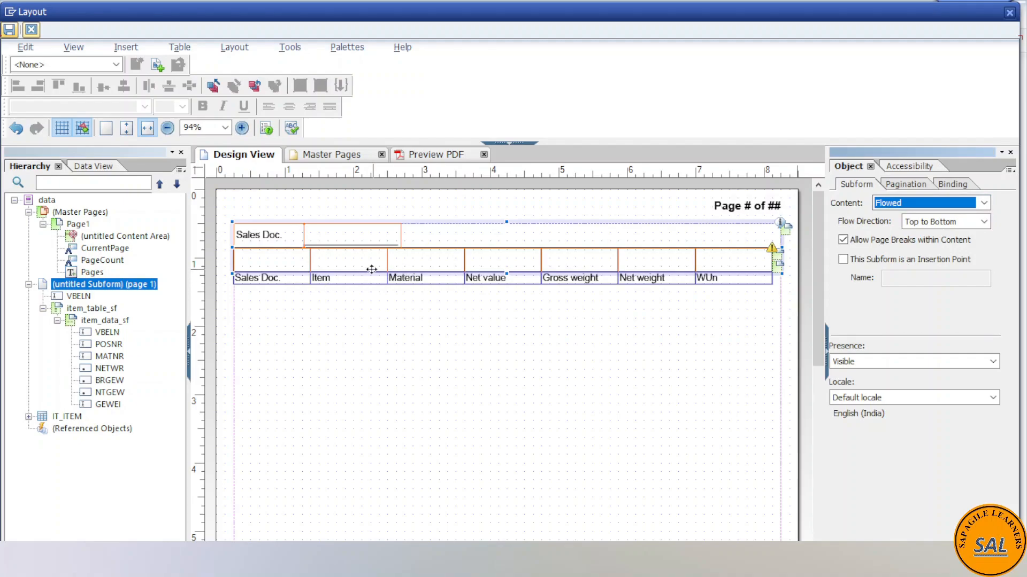
- Move the IT_ITEM header table into the untitled page 1 subform, between the VBELN field and item_table_sf
{"action": "left_click", "coordinate": [68, 417]}
{"action": "left_click_drag", "start_coordinate": [68, 420], "coordinate": [70, 307]}
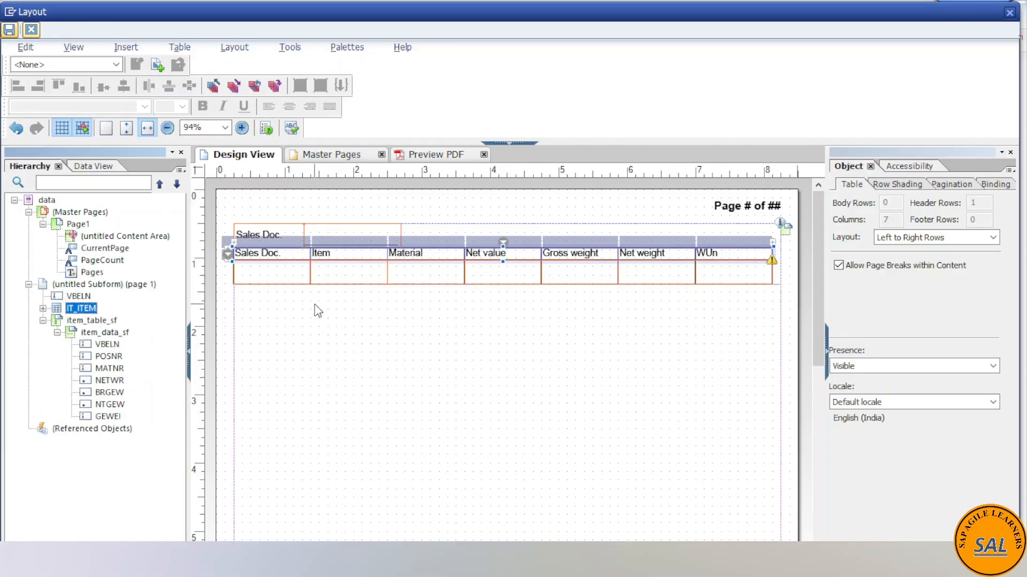
{"action": "left_click", "coordinate": [78, 297]}
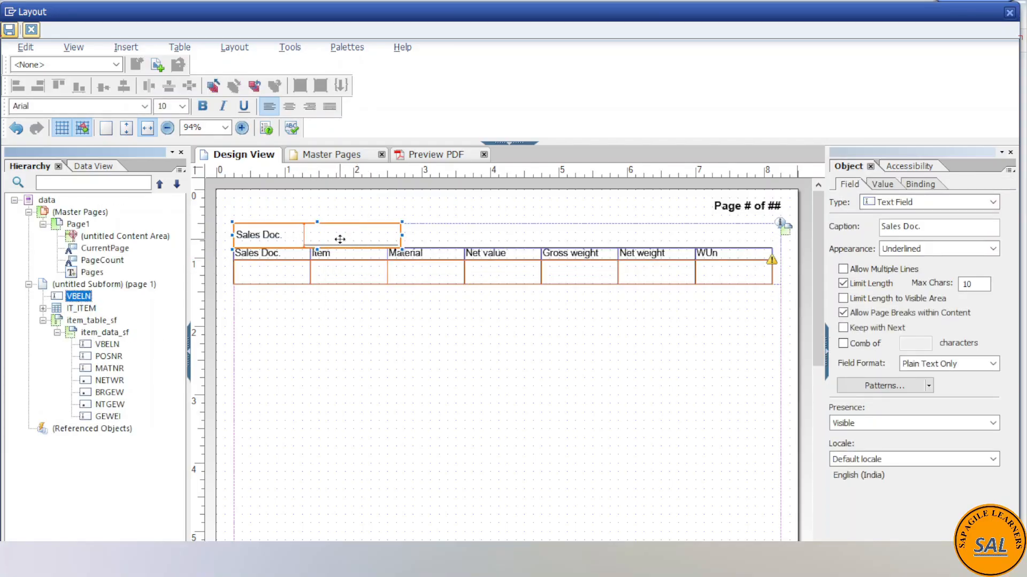
{"action": "left_click", "coordinate": [78, 310]}
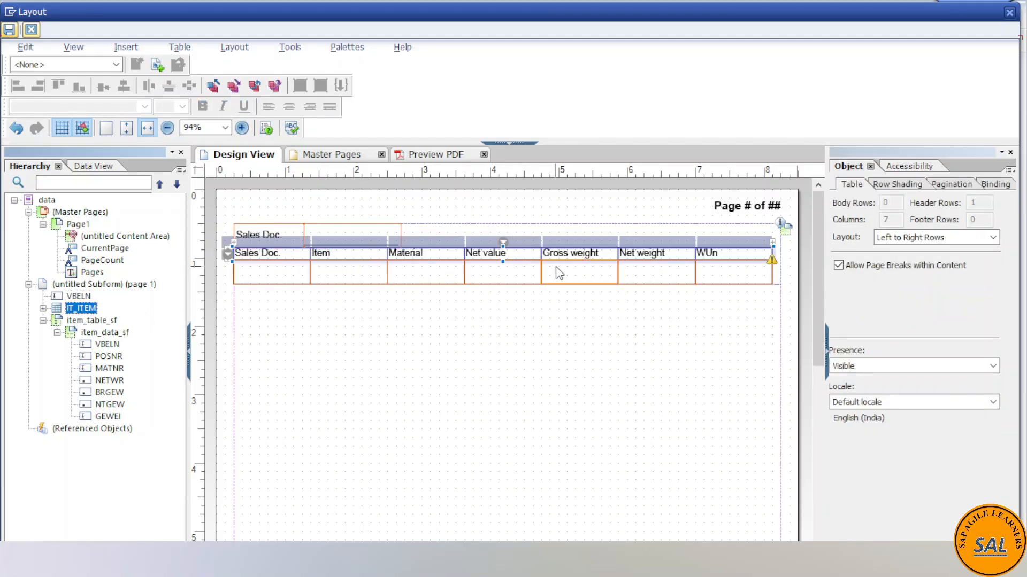
{"action": "left_click", "coordinate": [124, 345]}
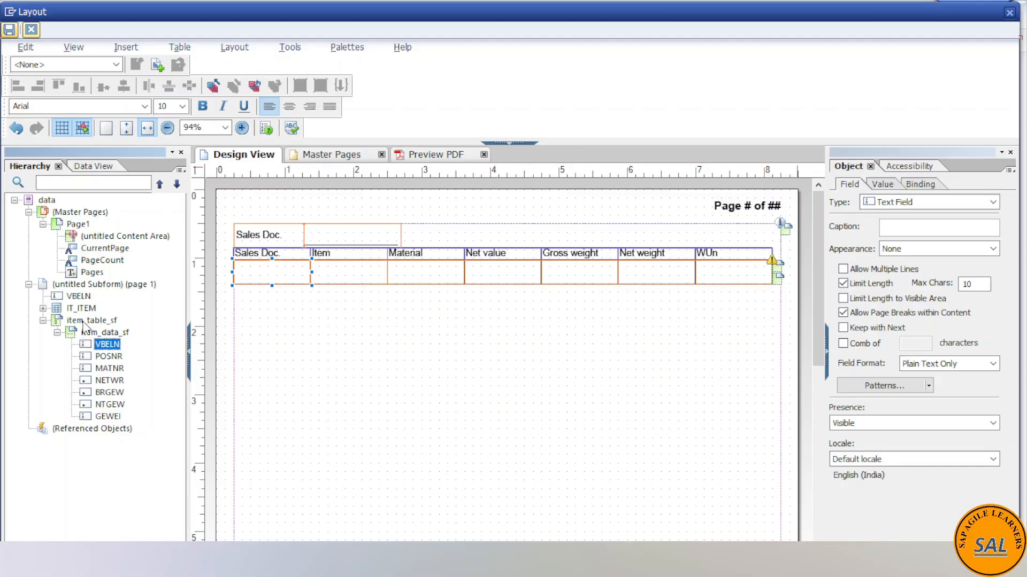
- Wrap the header's VBELN field in its own subform within the untitled page 1 subform
{"action": "left_click", "coordinate": [79, 299]}
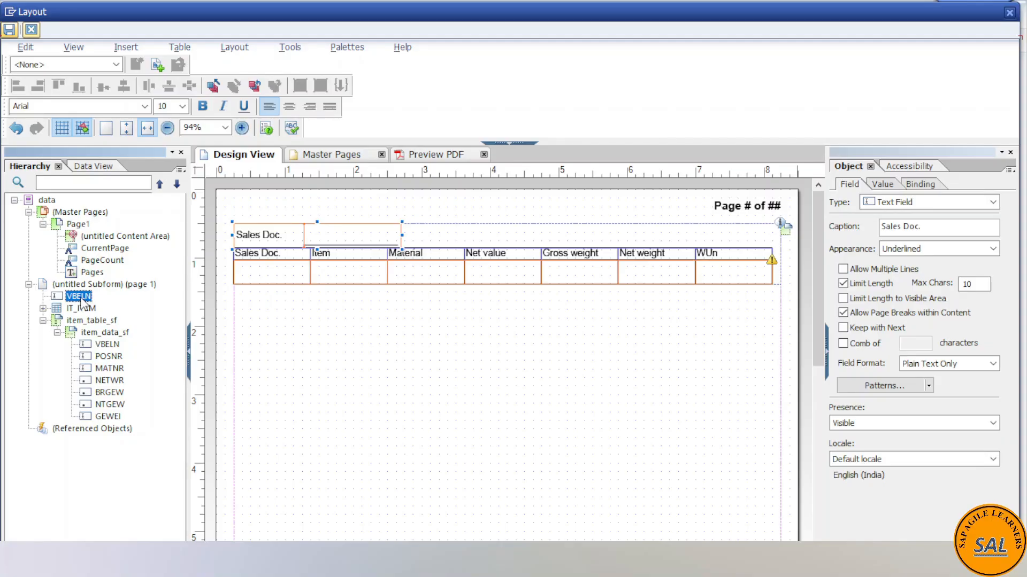
{"action": "right_click", "coordinate": [81, 299]}
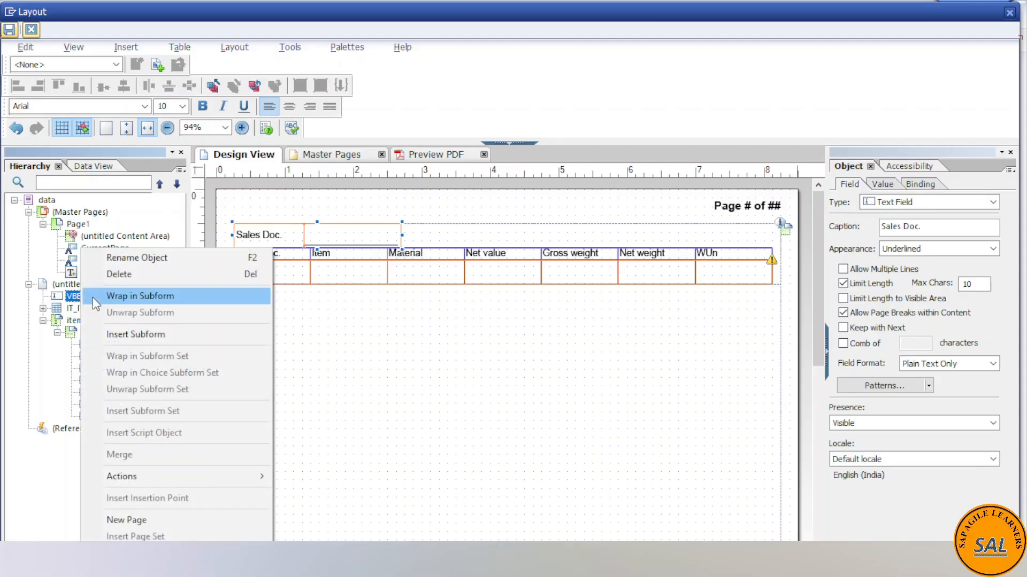
{"action": "left_click", "coordinate": [130, 298]}
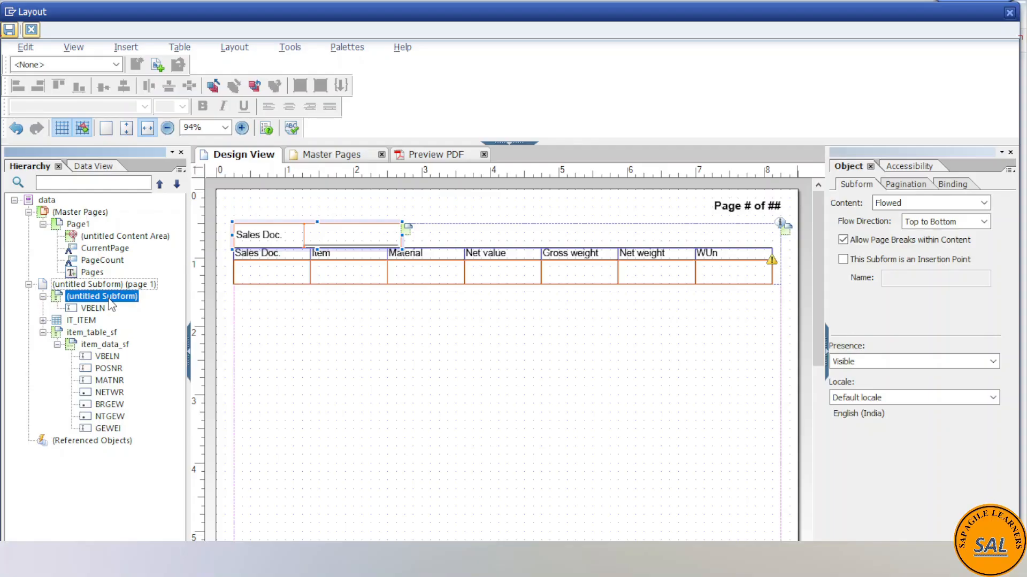
- Wrap the subform containing the header VBELN field in another subform and move the IT_ITEM table into the inner one below VBELN
{"action": "right_click", "coordinate": [111, 304]}
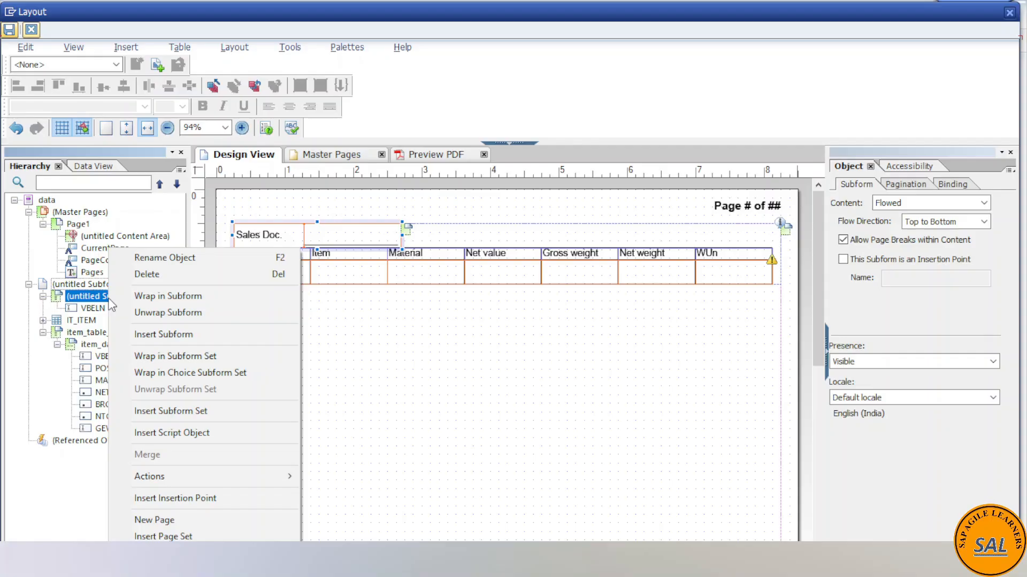
{"action": "left_click", "coordinate": [137, 296]}
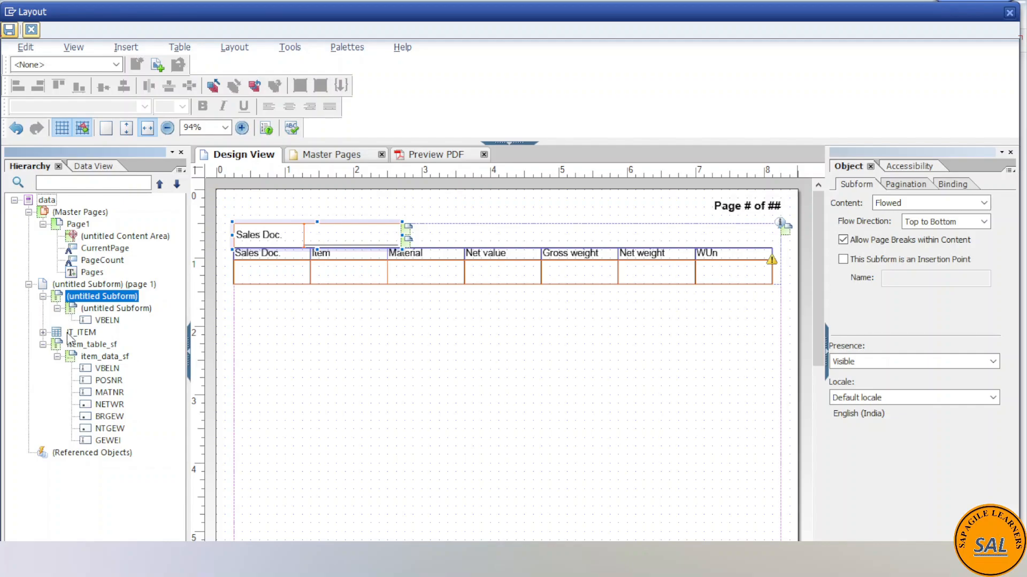
{"action": "left_click", "coordinate": [80, 334]}
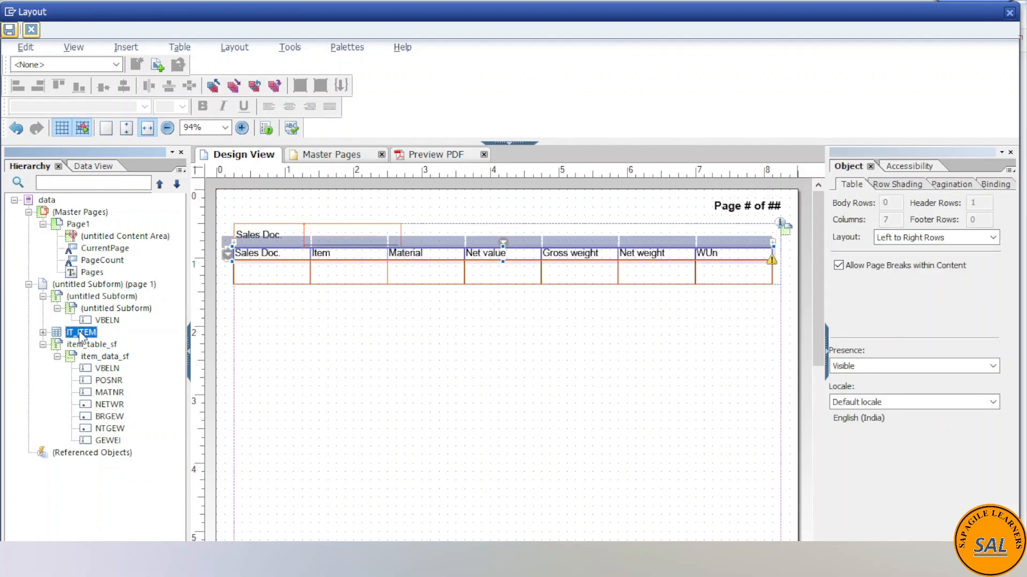
{"action": "mouse_move", "coordinate": [80, 336]}
{"action": "left_mouse_down"}
{"action": "mouse_move", "coordinate": [98, 327]}
{"action": "mouse_move", "coordinate": [86, 340]}
{"action": "mouse_move", "coordinate": [88, 331]}
{"action": "mouse_move", "coordinate": [64, 331]}
{"action": "left_mouse_up"}
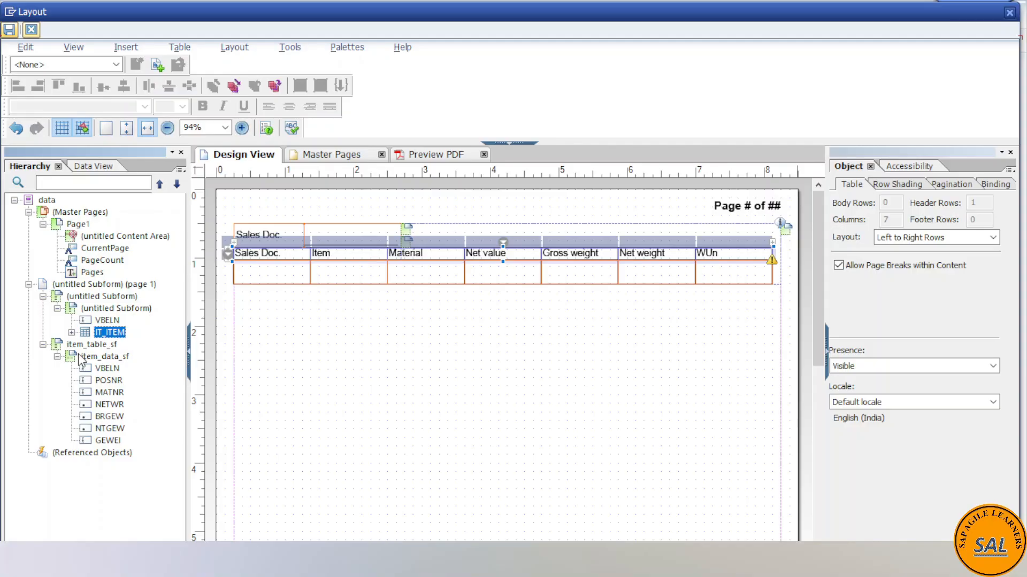
- Move item_table_sf into the inner untitled subform below the IT_ITEM table, then collapse the expanded table node
{"action": "left_click_drag", "start_coordinate": [92, 345], "coordinate": [127, 342]}
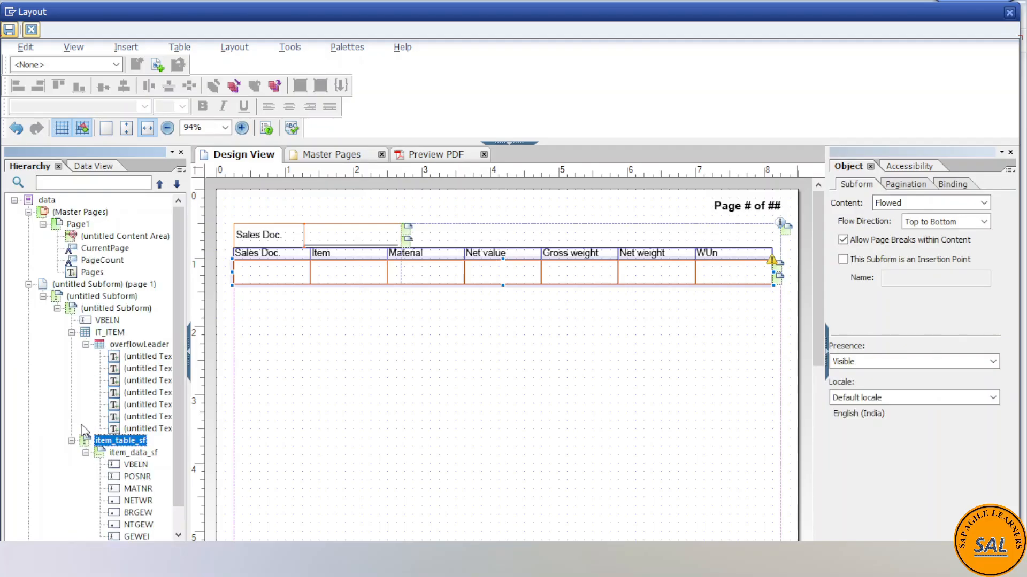
{"action": "left_click", "coordinate": [71, 332]}
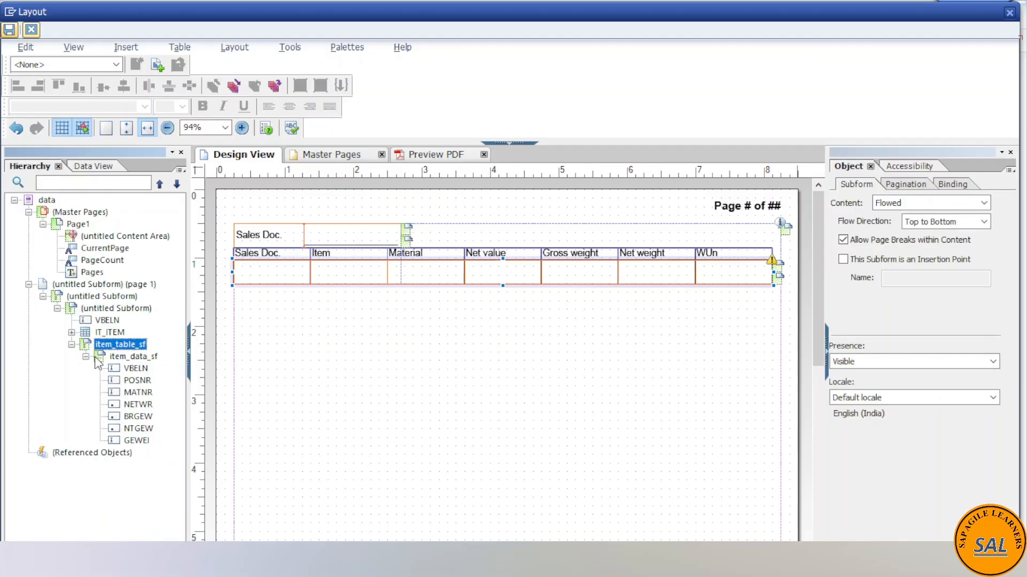
{"action": "left_click", "coordinate": [86, 356]}
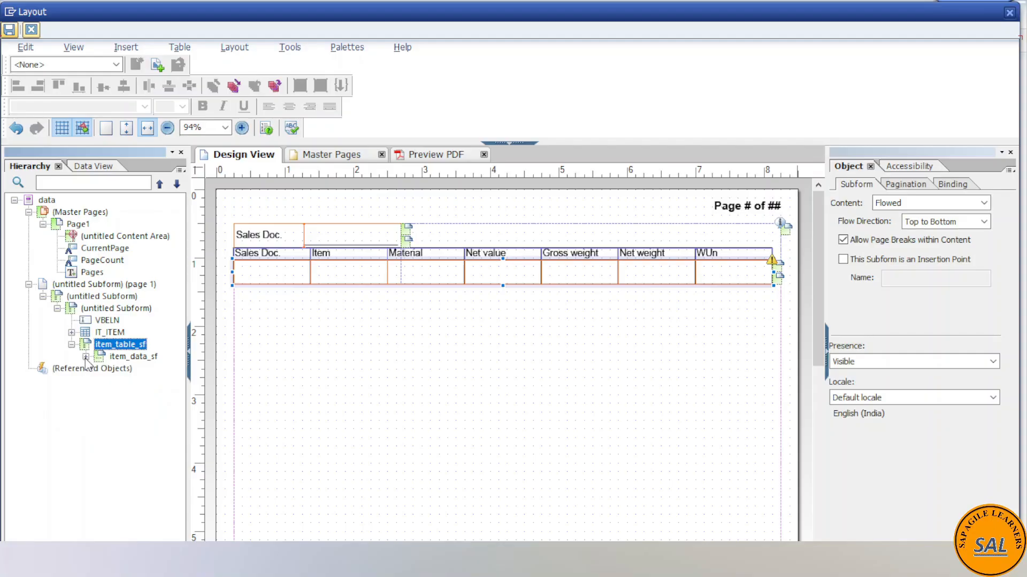
{"action": "left_click", "coordinate": [86, 357]}
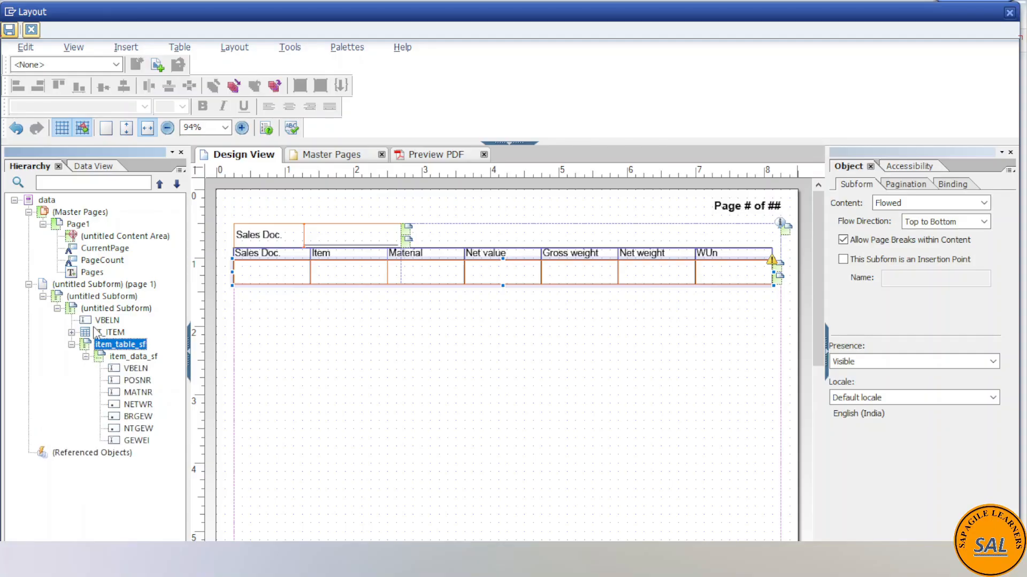
- Rename the outer untitled subform under the page 1 subform as header_sf
{"action": "left_click", "coordinate": [101, 296]}
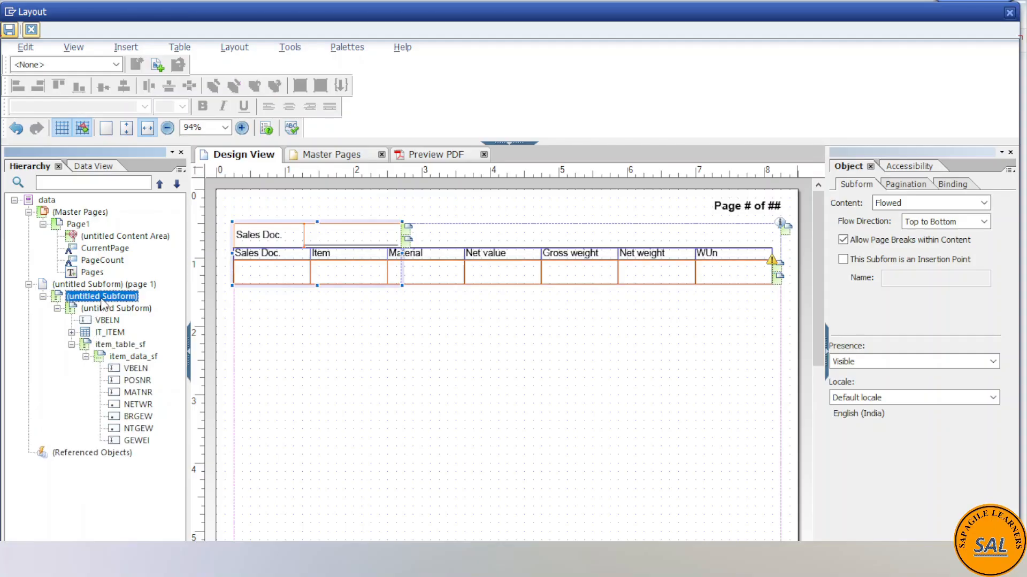
{"action": "left_click", "coordinate": [101, 297]}
{"action": "type", "text": "header_sf"}
{"action": "key", "text": "Return"}
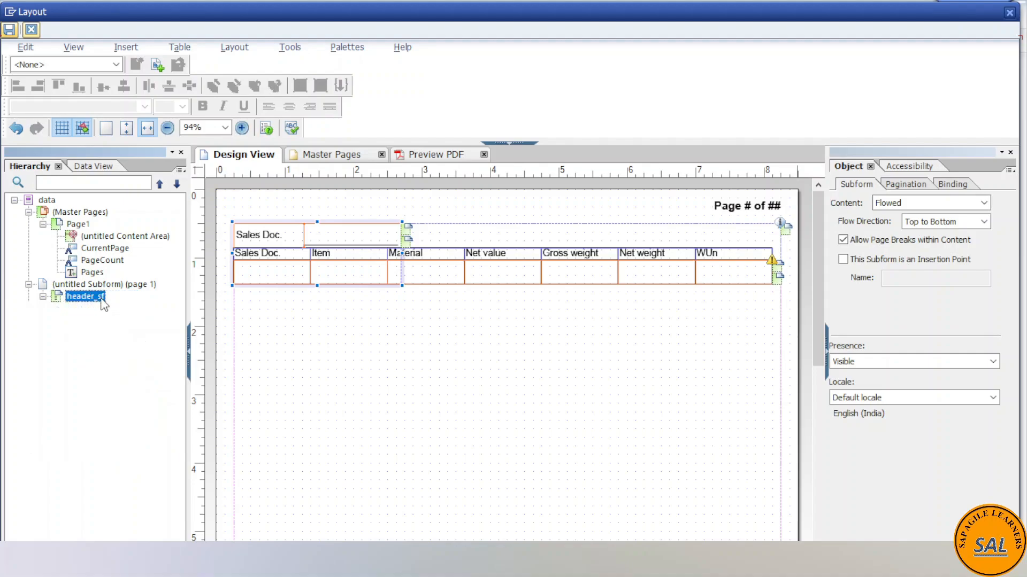
- Rename the untitled subform inside header_sf as header_sf_data
{"action": "left_click", "coordinate": [111, 310]}
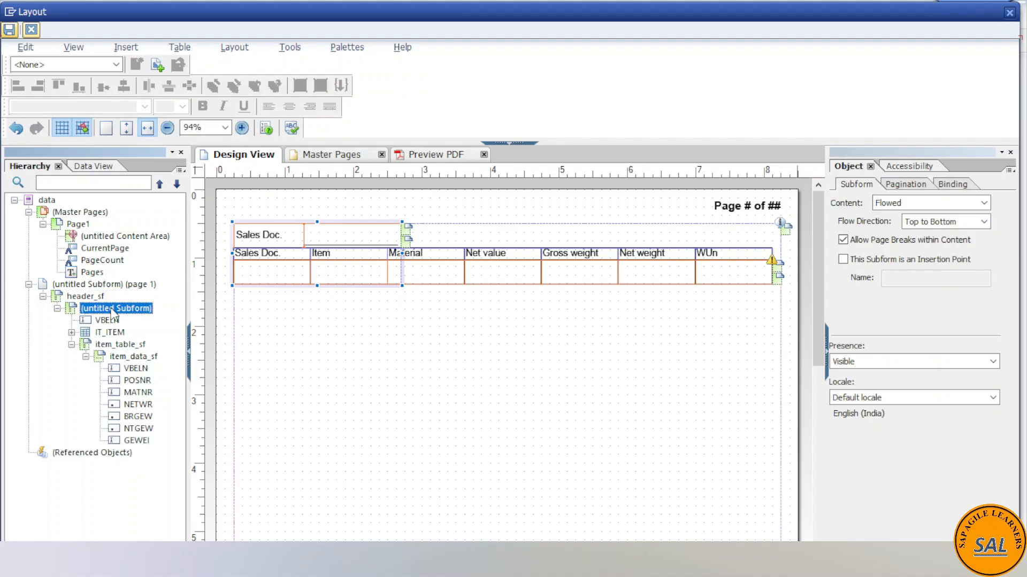
{"action": "left_click", "coordinate": [112, 310]}
{"action": "type", "text": "header_sf_data"}
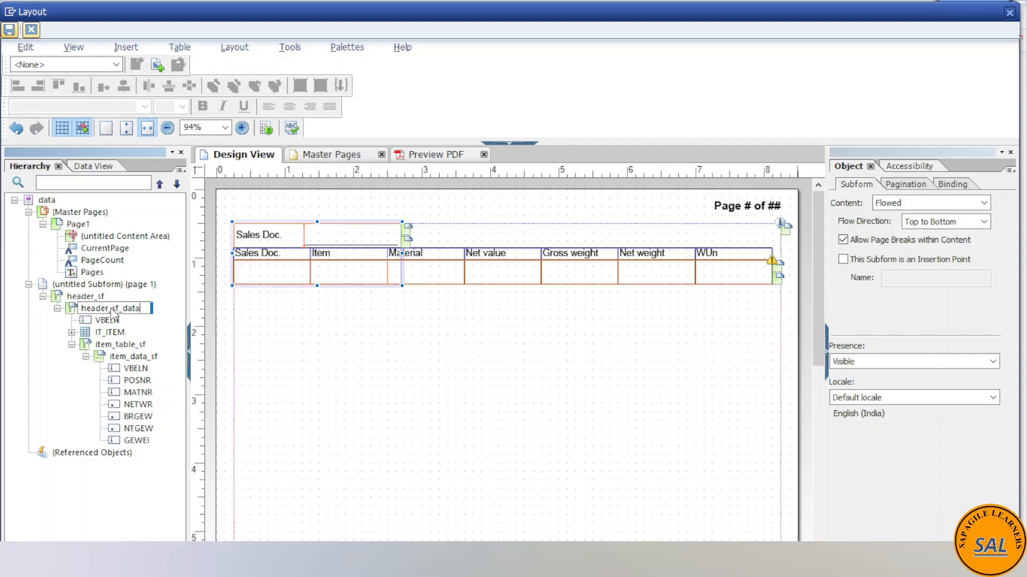
{"action": "key", "text": "Return"}
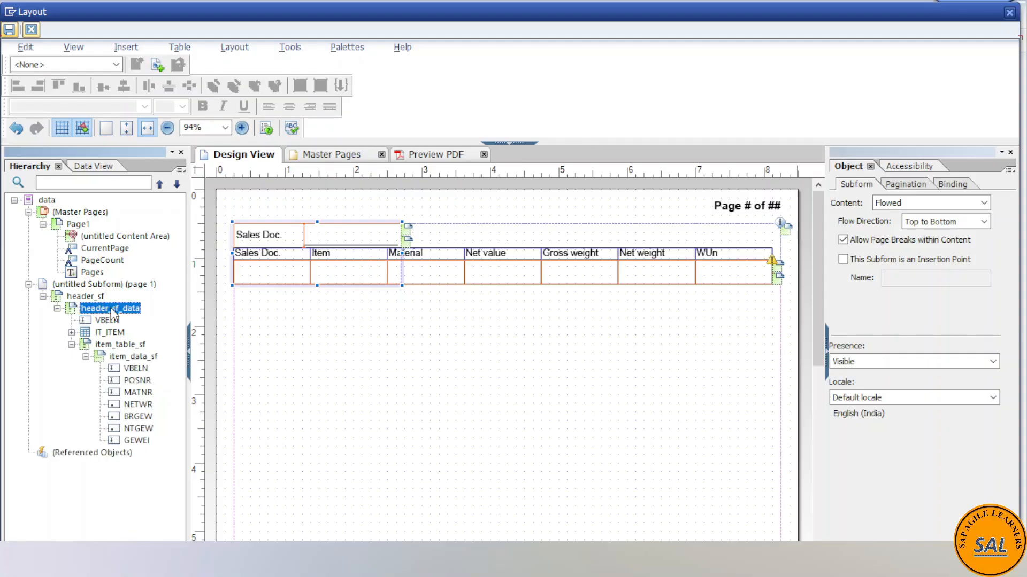
- Check the nesting of header_sf, header_sf_data, VBELN, IT_ITEM, item_table_sf and item_data_sf in the hierarchy, and save the layout
{"action": "left_click", "coordinate": [97, 298]}
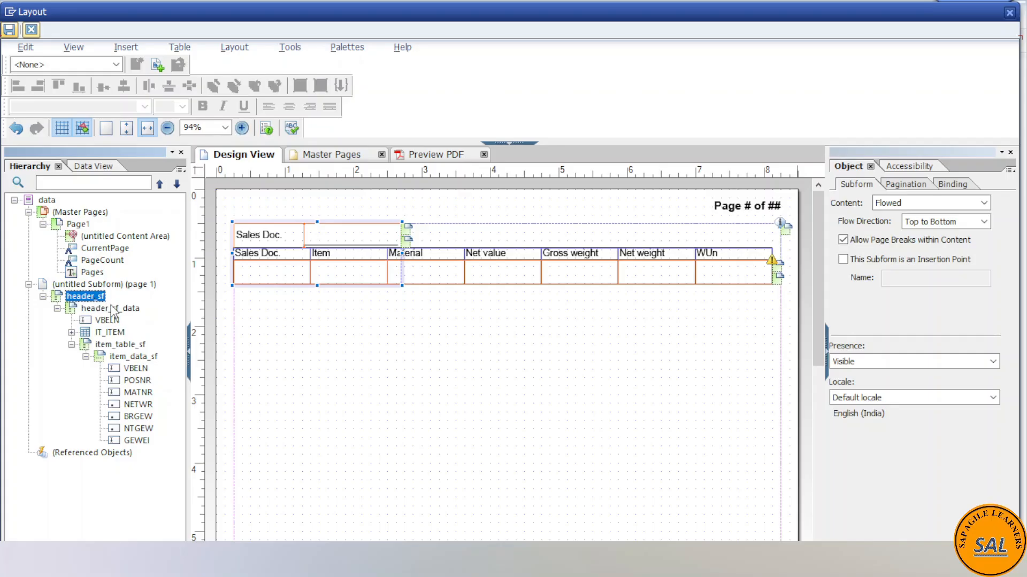
{"action": "left_click", "coordinate": [110, 311]}
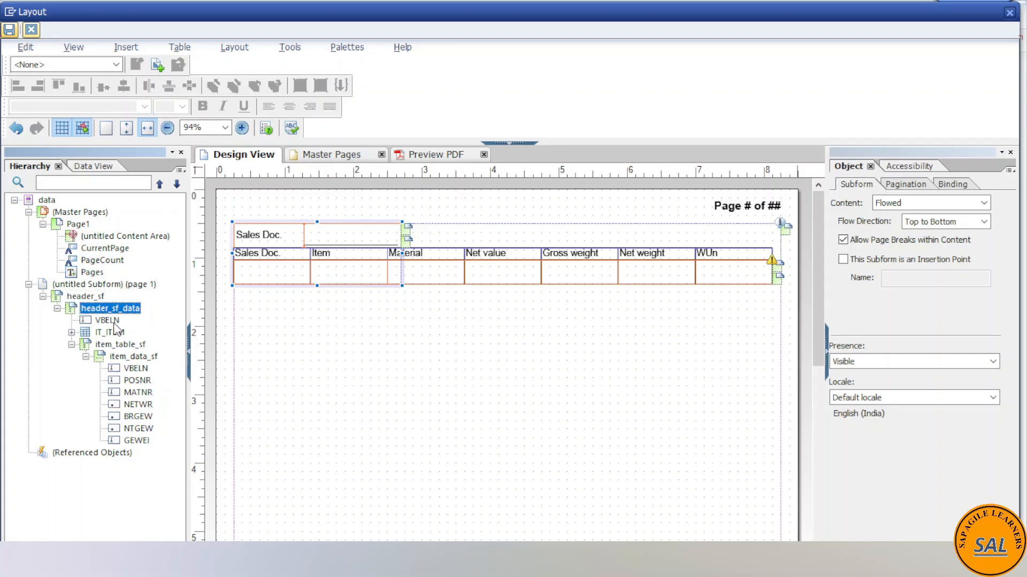
{"action": "left_click", "coordinate": [110, 320]}
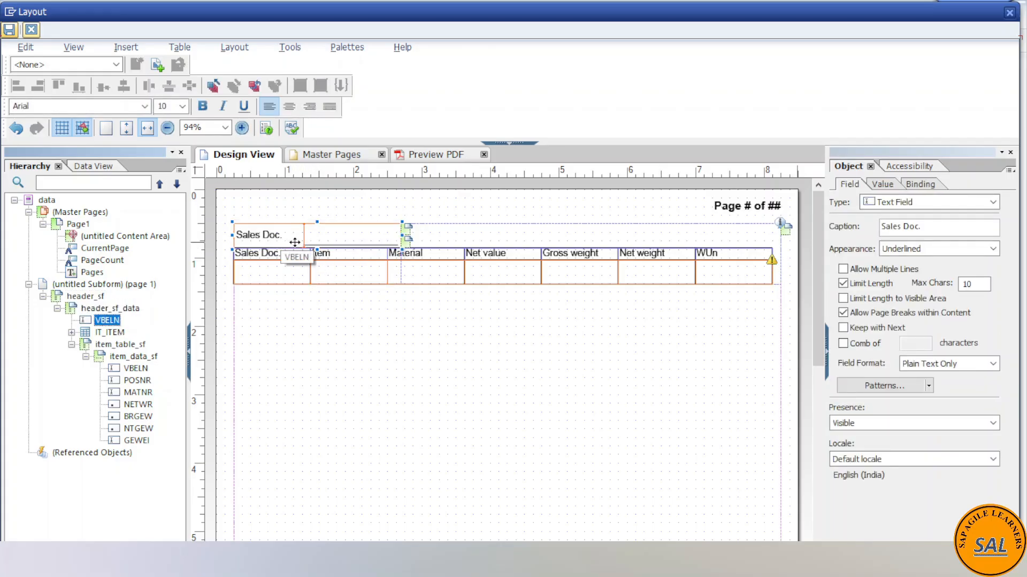
{"action": "left_click", "coordinate": [112, 332]}
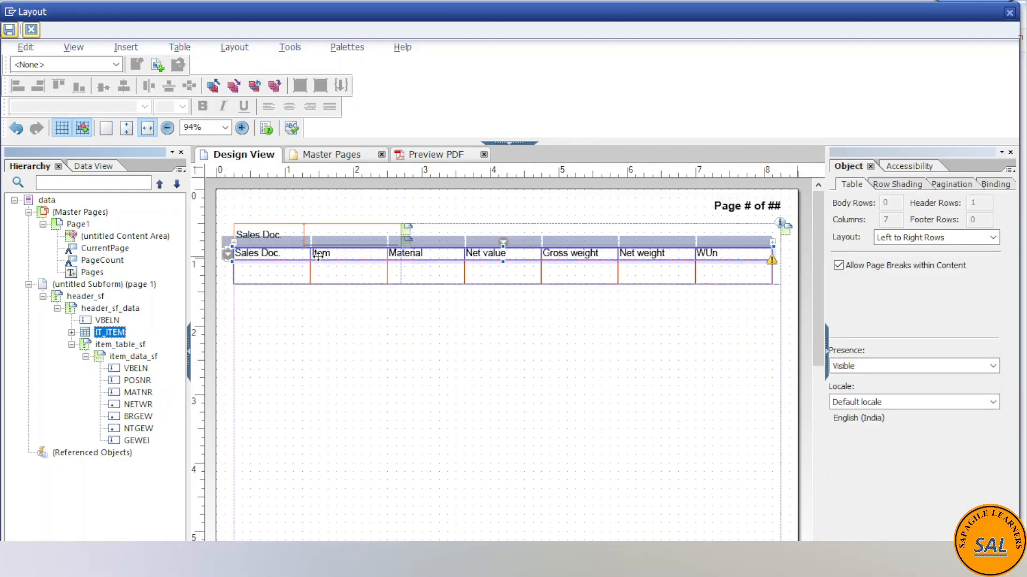
{"action": "left_click", "coordinate": [119, 345]}
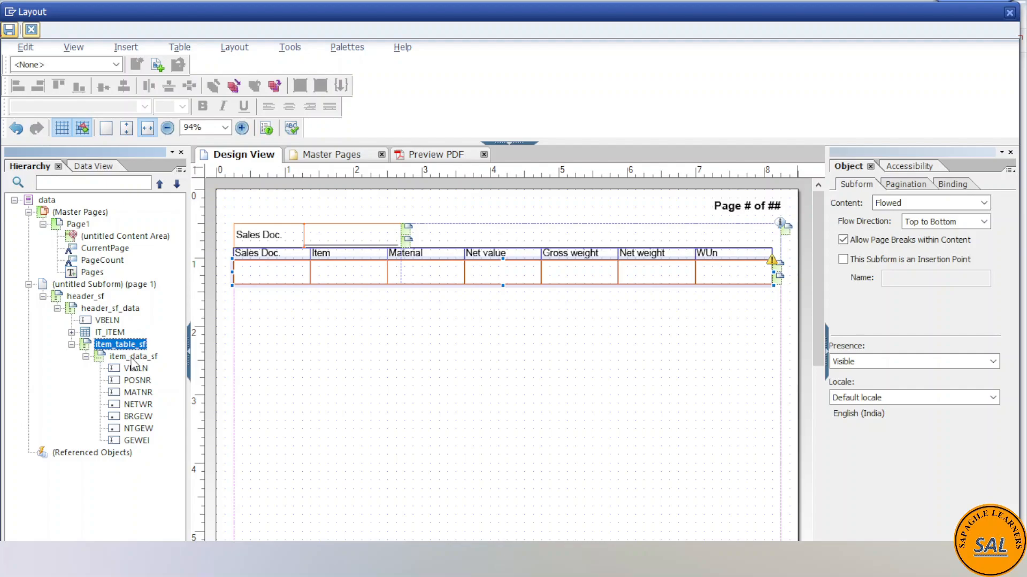
{"action": "left_click", "coordinate": [132, 357]}
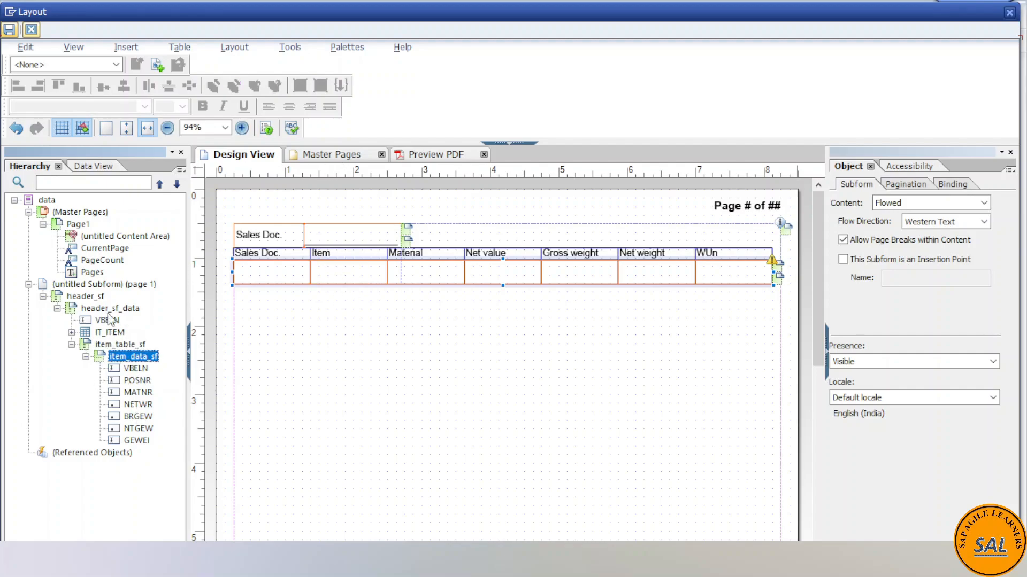
{"action": "left_click", "coordinate": [7, 33]}
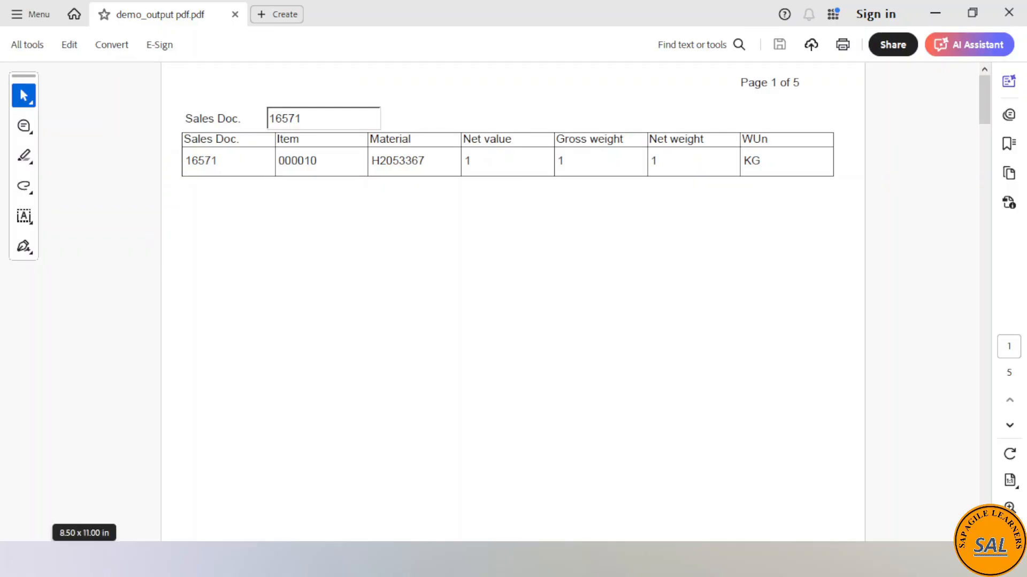
- Return from the demo_output PDF to the form layout and examine which header_sf objects hold the header data, table header and items
{"action": "mouse_move", "coordinate": [319, 493]}
{"action": "left_click", "coordinate": [508, 493]}
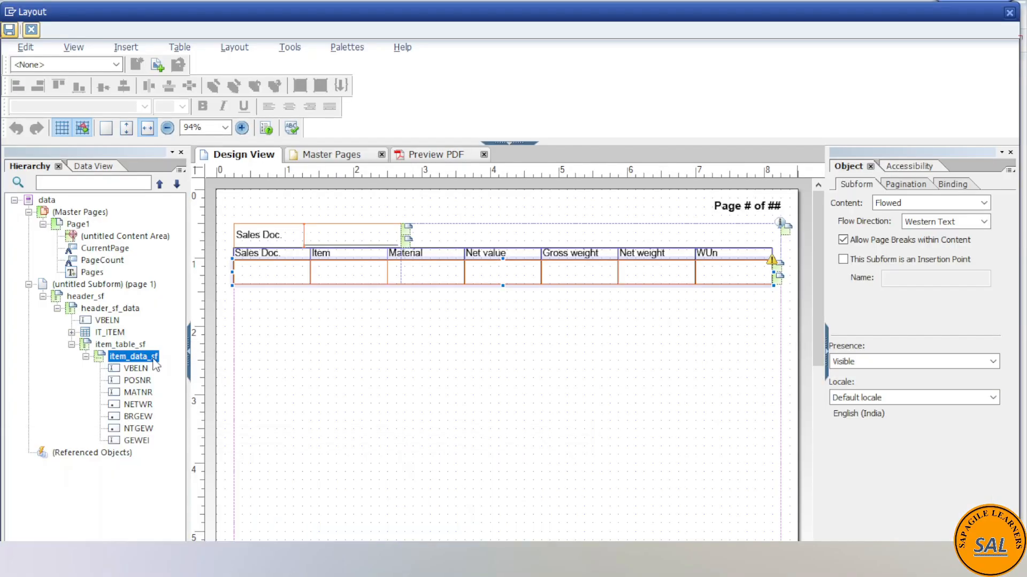
{"action": "left_click", "coordinate": [93, 297]}
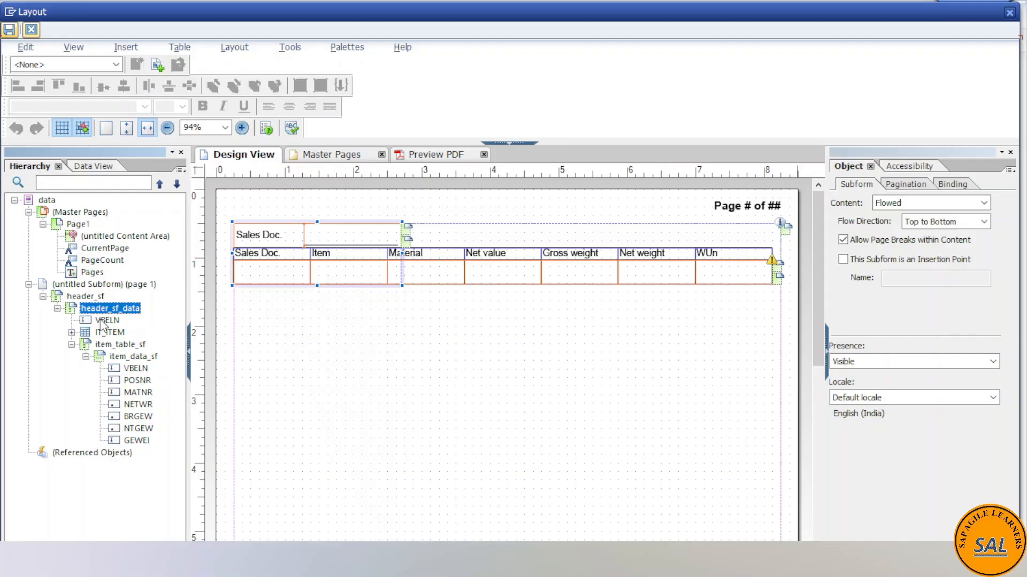
{"action": "left_click", "coordinate": [105, 334]}
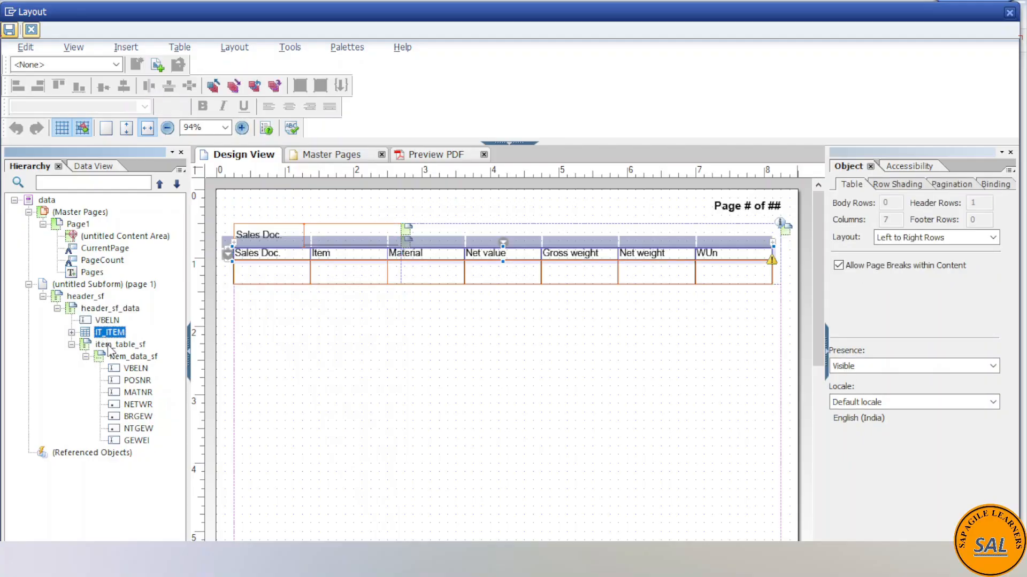
{"action": "left_click", "coordinate": [108, 346]}
{"action": "left_click", "coordinate": [109, 333]}
{"action": "left_click", "coordinate": [102, 310]}
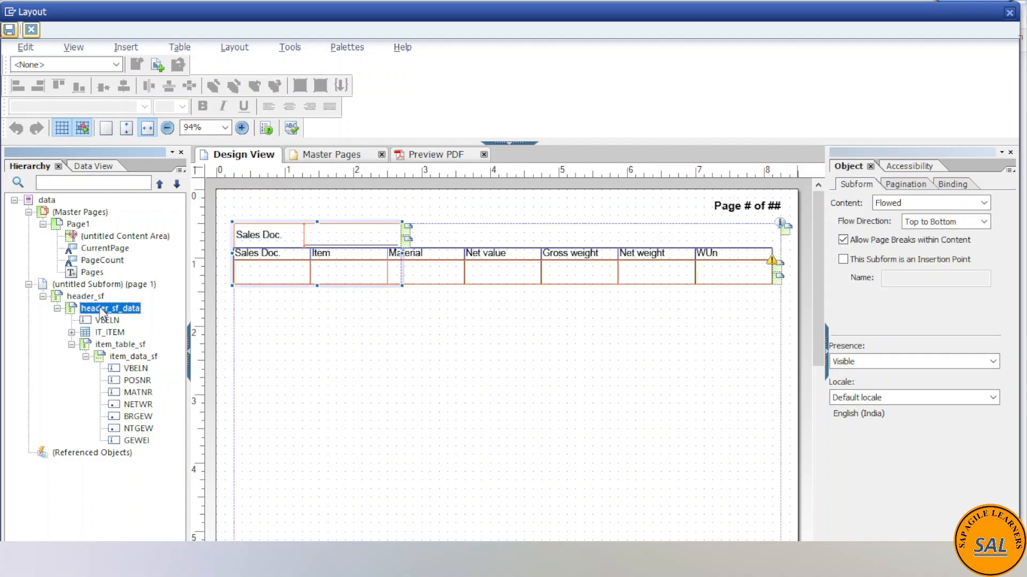
- Set the accessibility role of the header_sf subform to Body Row
{"action": "left_click", "coordinate": [96, 297]}
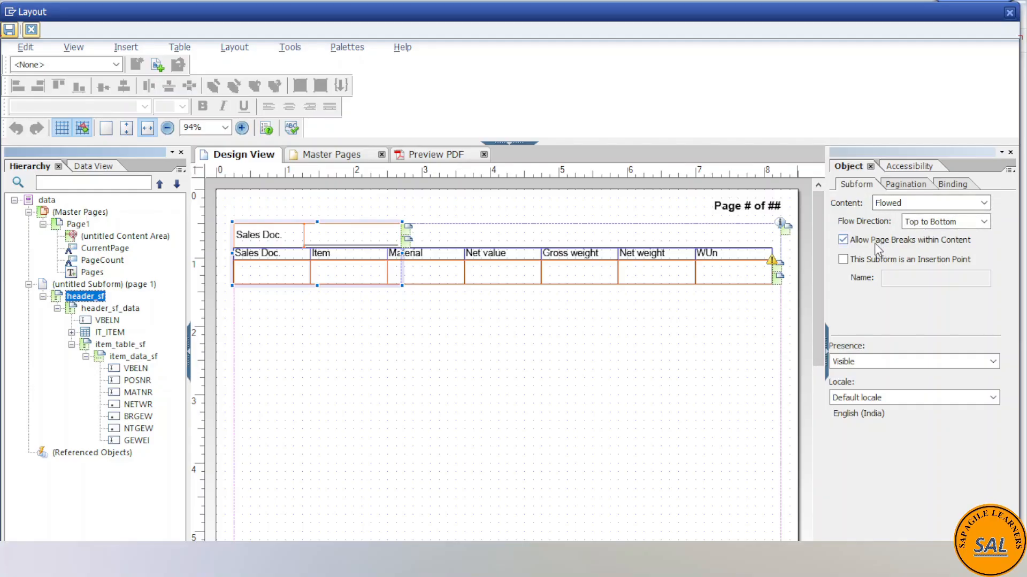
{"action": "left_click", "coordinate": [906, 186]}
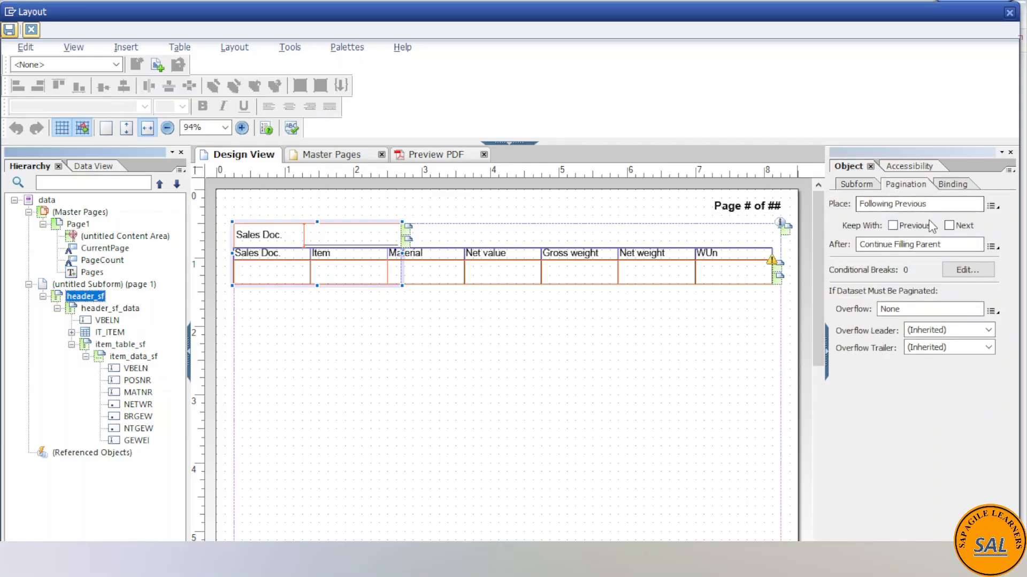
{"action": "left_click", "coordinate": [908, 166]}
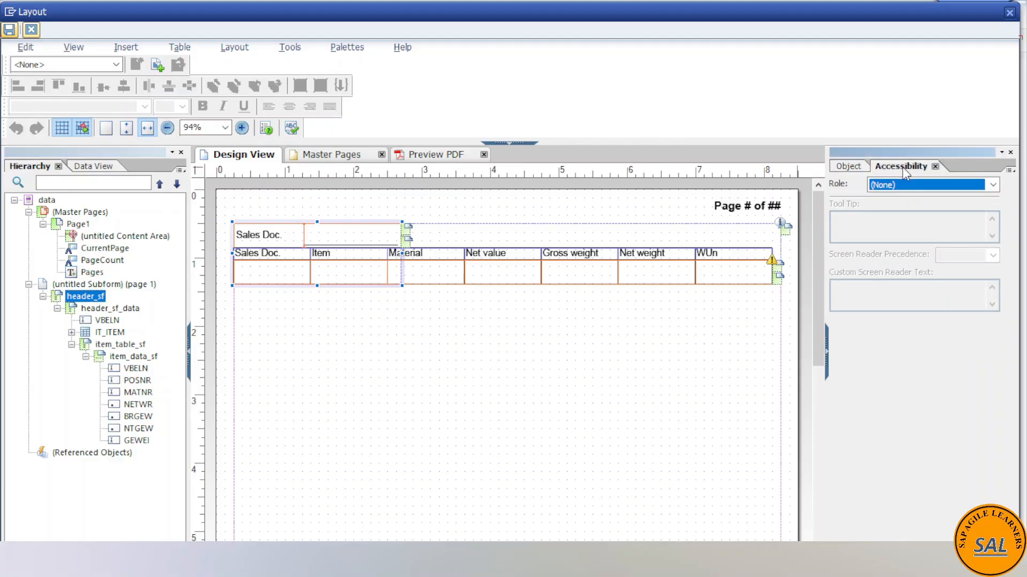
{"action": "left_click", "coordinate": [992, 185]}
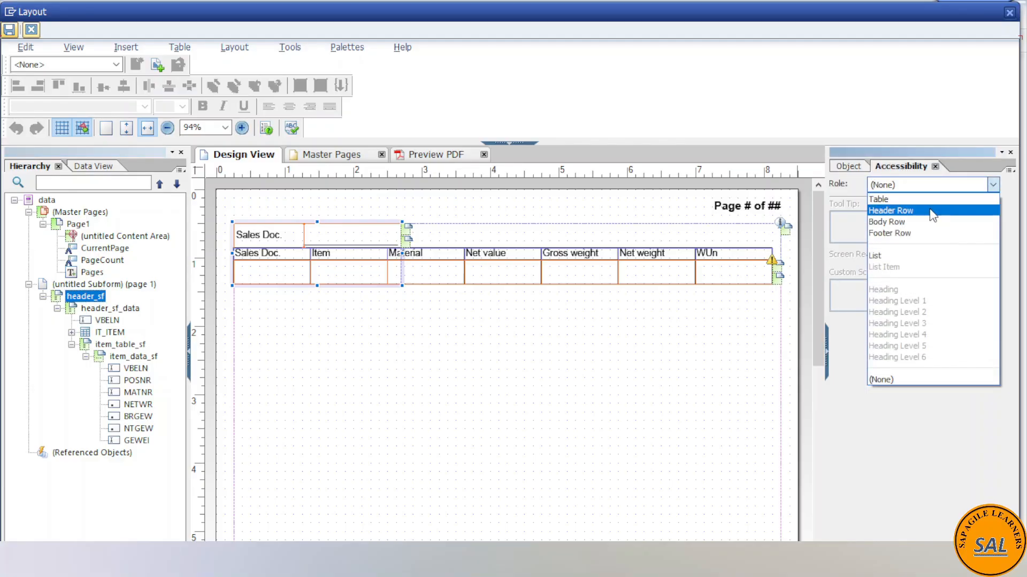
{"action": "left_click", "coordinate": [918, 222]}
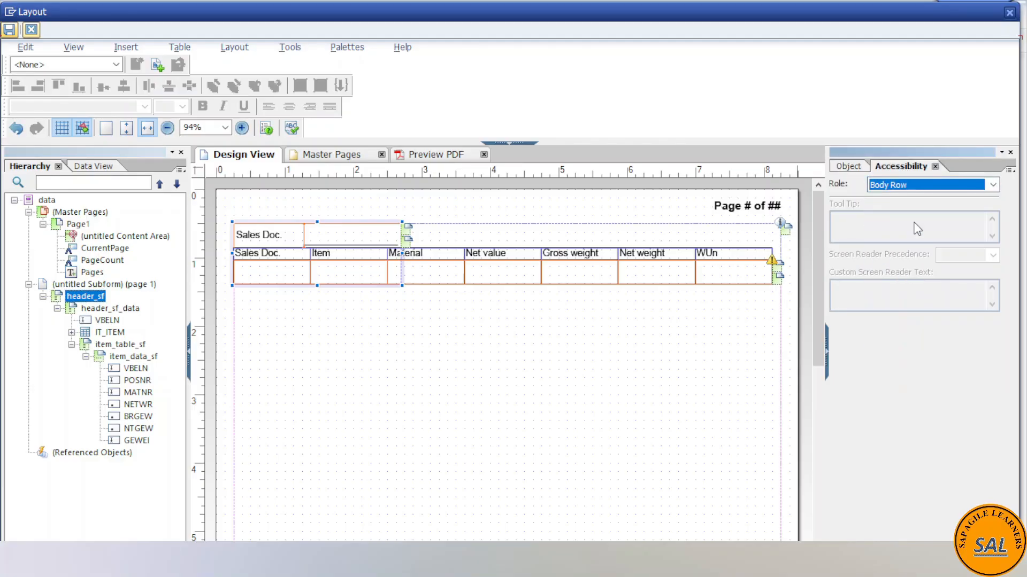
- Bind the header_sf subform to the IT_HEADER table of the ZDEMO_FORM_PAGE_BREAK data connection
{"action": "left_click", "coordinate": [850, 166]}
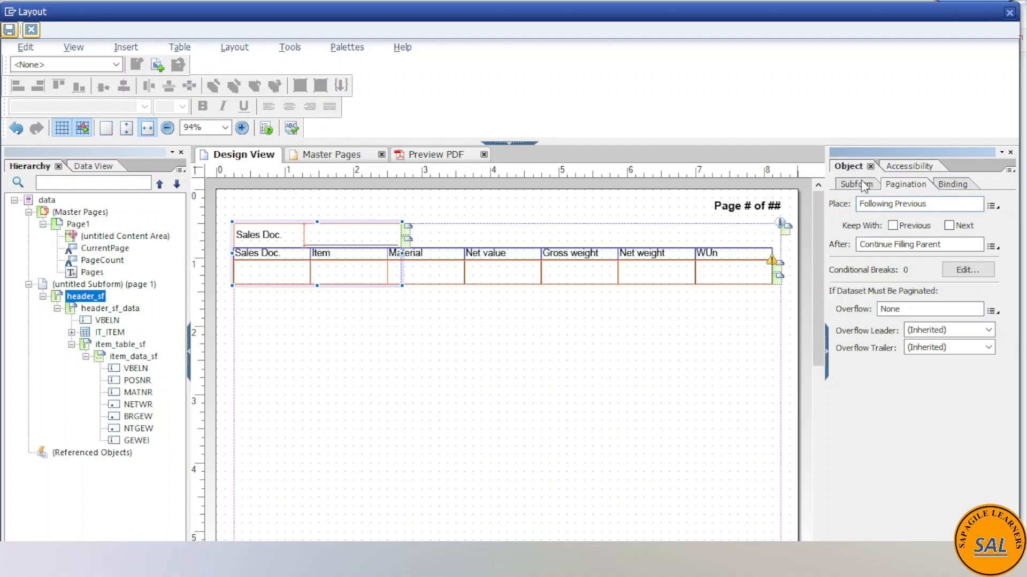
{"action": "left_click", "coordinate": [953, 184]}
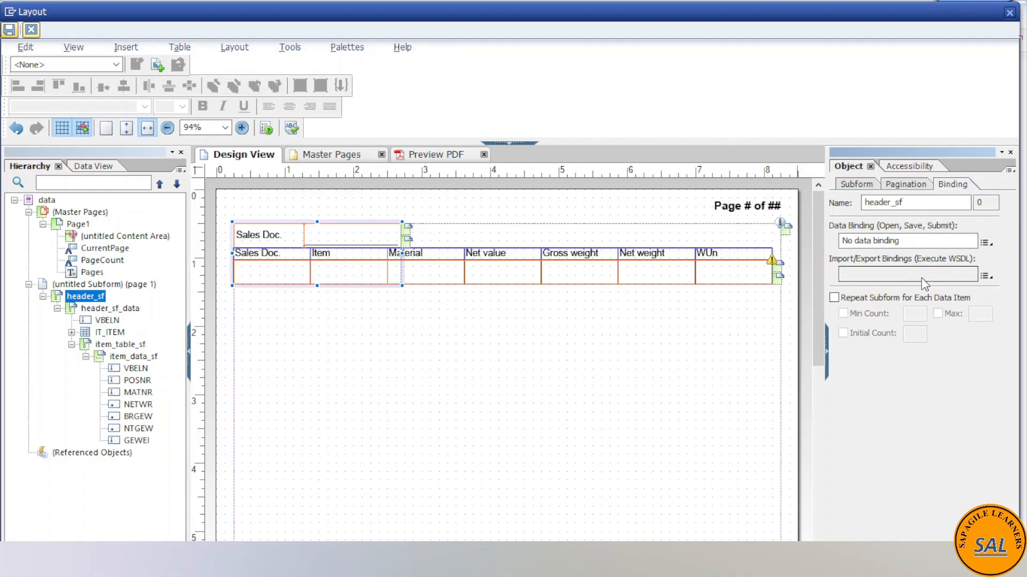
{"action": "left_click", "coordinate": [985, 243]}
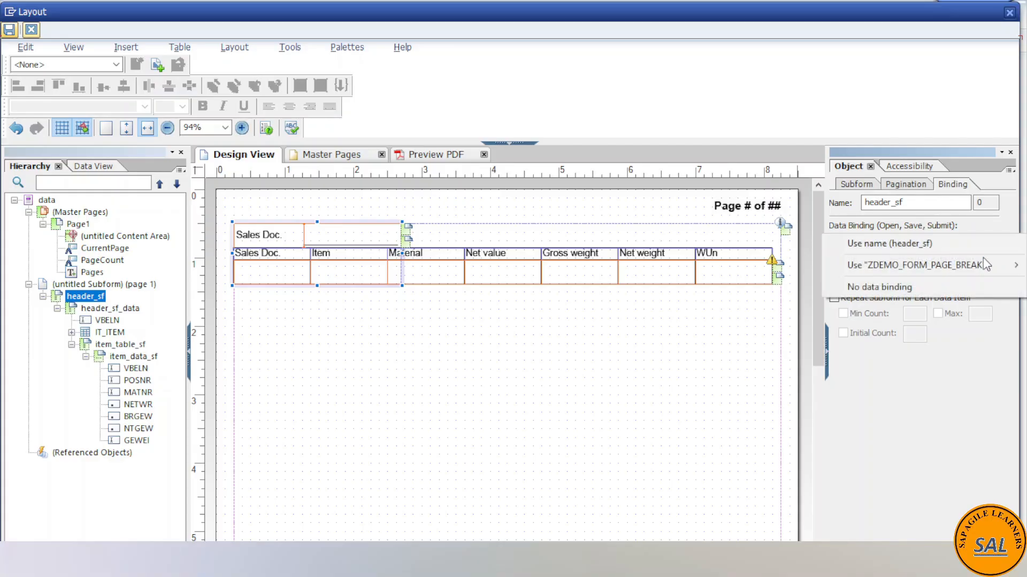
{"action": "mouse_move", "coordinate": [984, 267]}
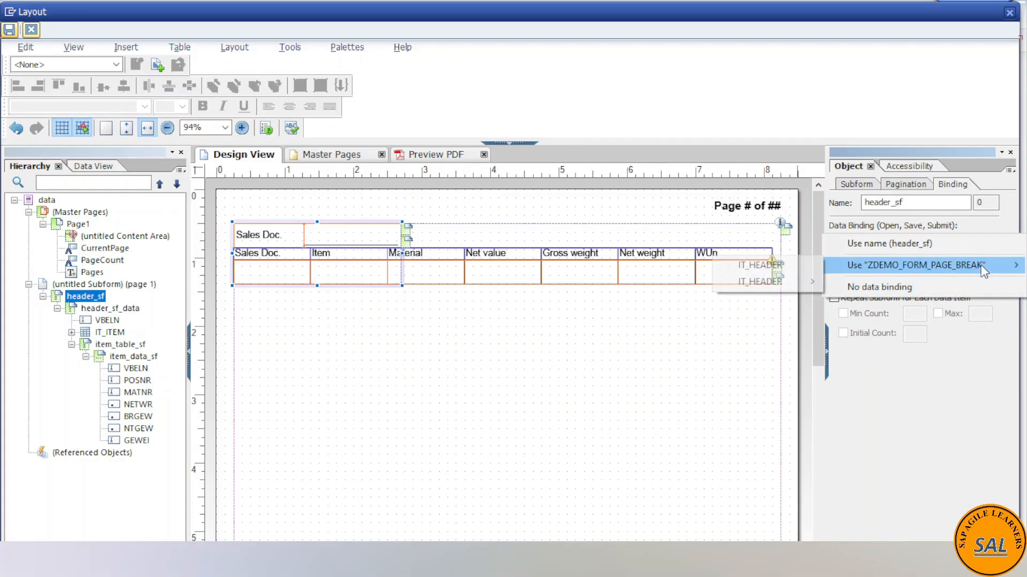
{"action": "left_click", "coordinate": [788, 266]}
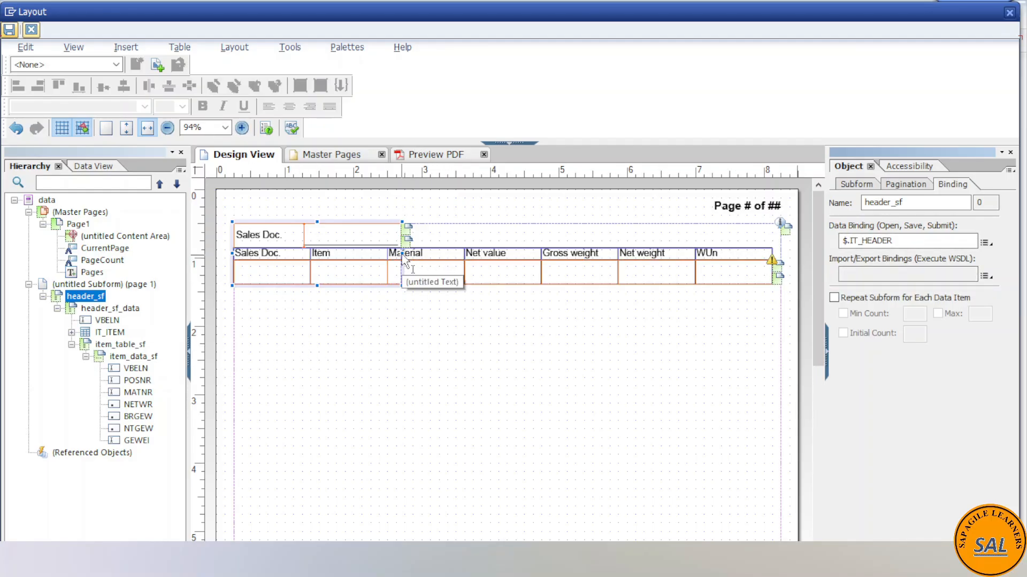
{"action": "left_click", "coordinate": [86, 298]}
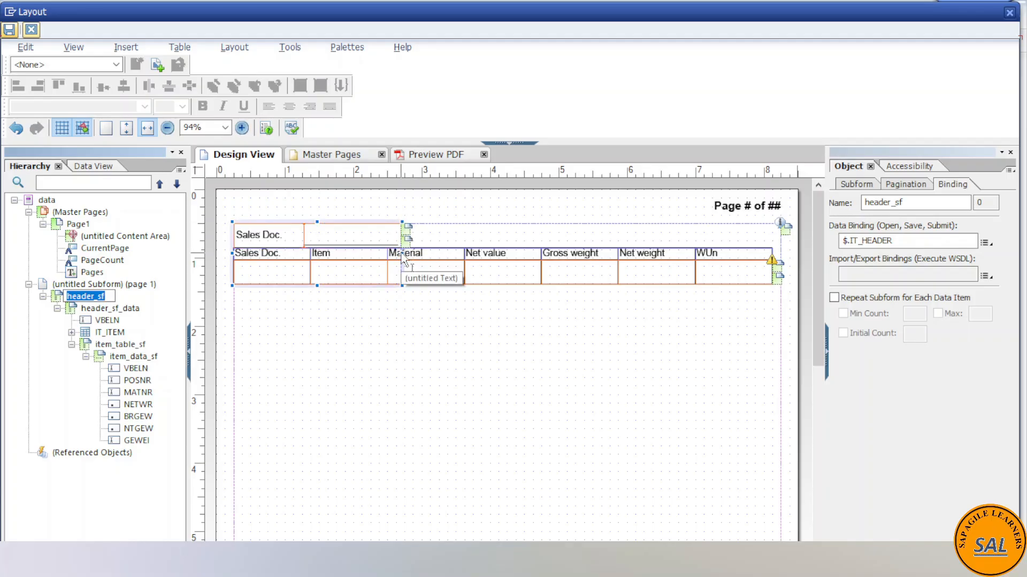
- Set the flow direction of the header_sf_data subform to Western Text
{"action": "left_click_drag", "start_coordinate": [404, 258], "coordinate": [568, 270]}
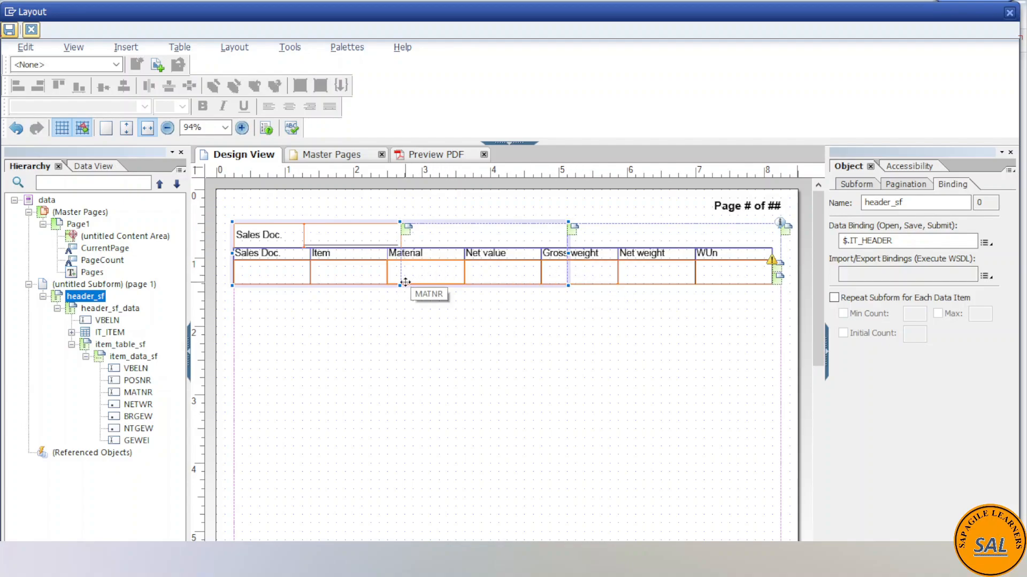
{"action": "key", "text": "ctrl+z"}
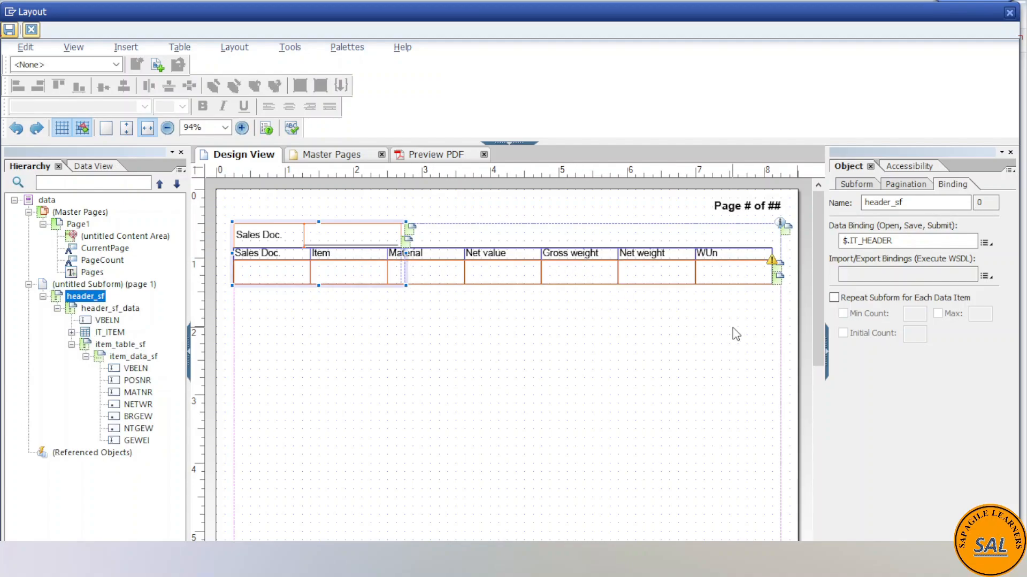
{"action": "left_click", "coordinate": [92, 309]}
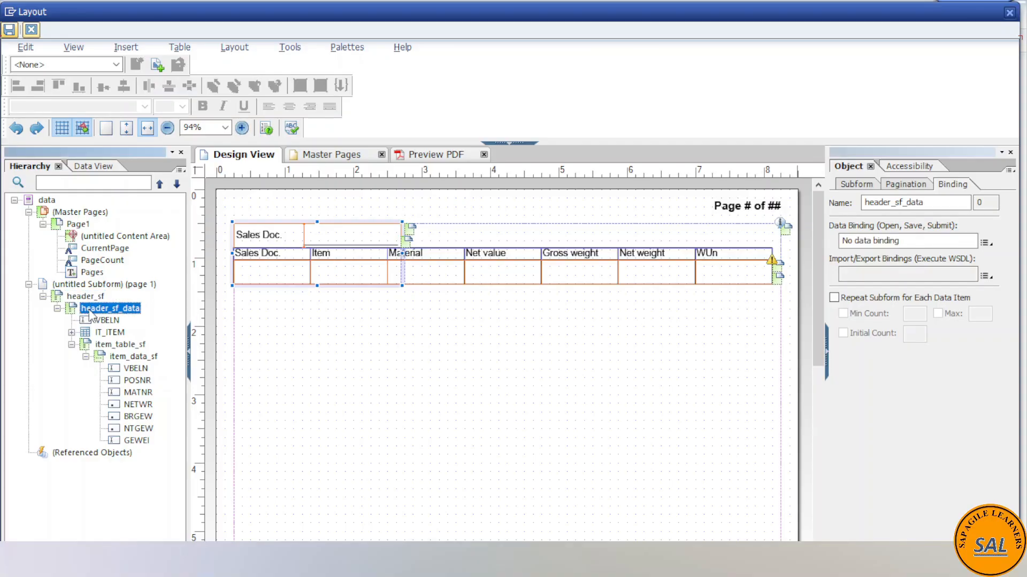
{"action": "left_click", "coordinate": [843, 187]}
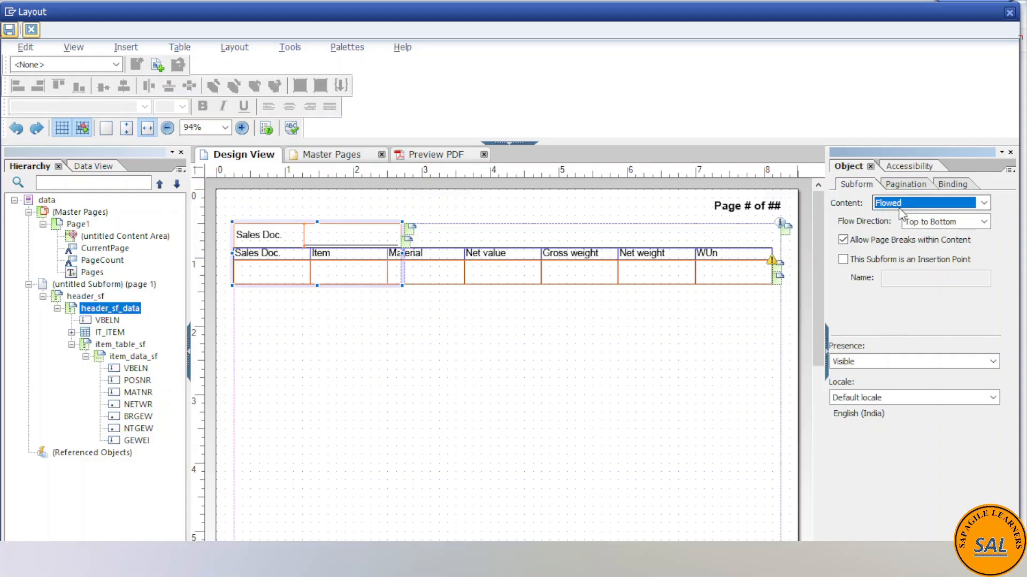
{"action": "left_click", "coordinate": [981, 223]}
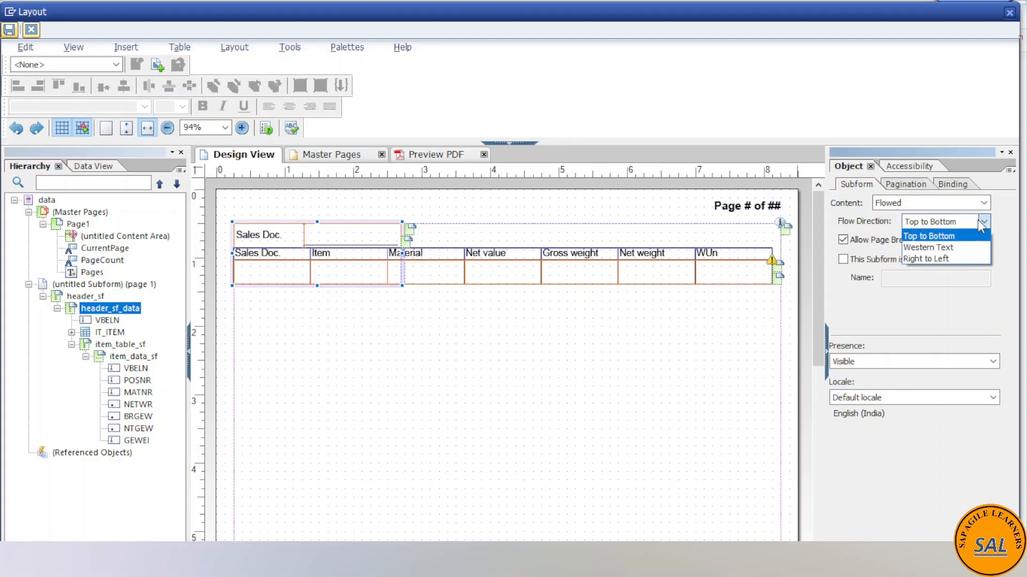
{"action": "left_click", "coordinate": [944, 246]}
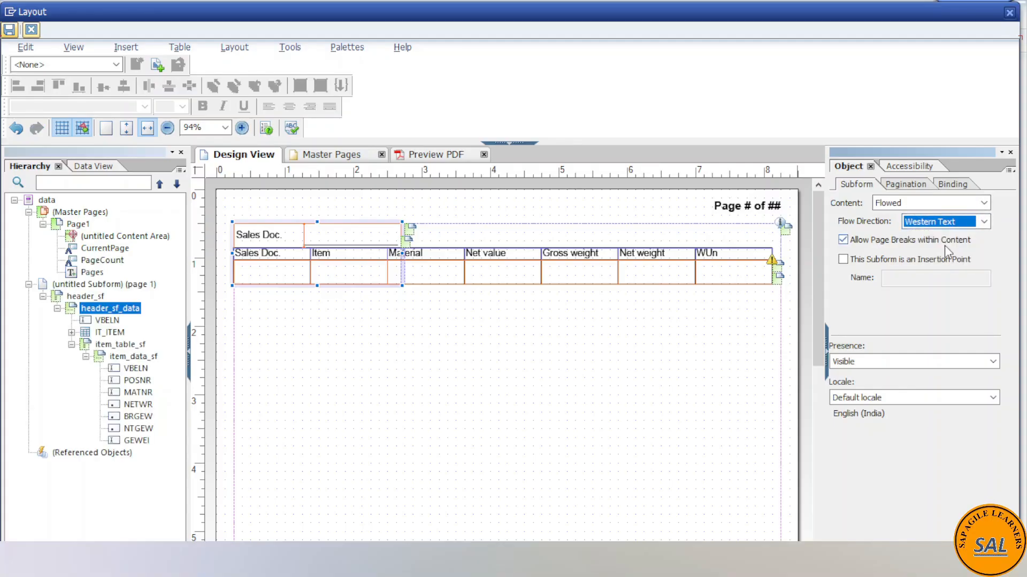
- Set the accessibility role of the header_sf_data subform to Body Row
{"action": "left_click", "coordinate": [903, 187]}
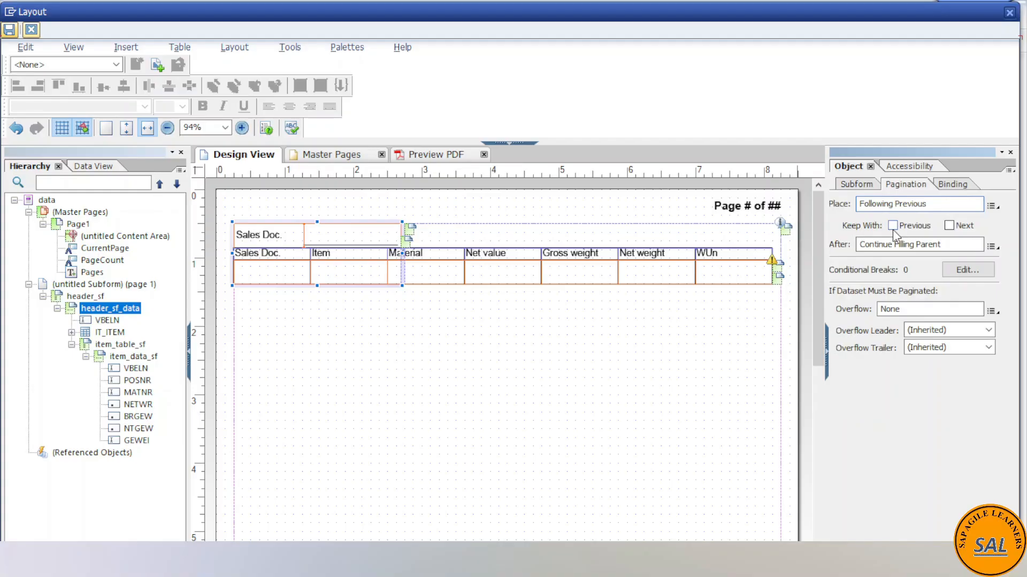
{"action": "left_click", "coordinate": [898, 169]}
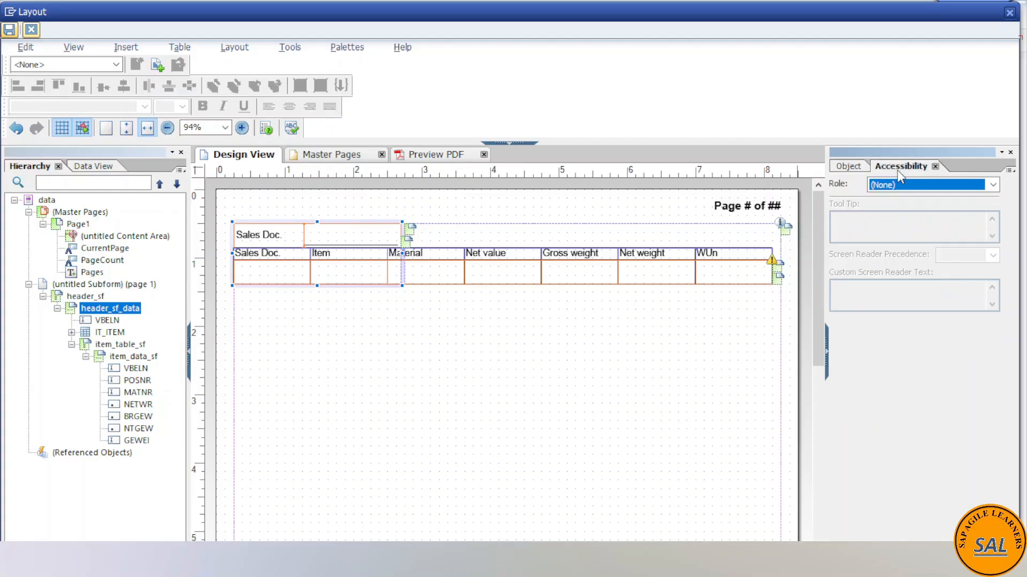
{"action": "left_click", "coordinate": [992, 185]}
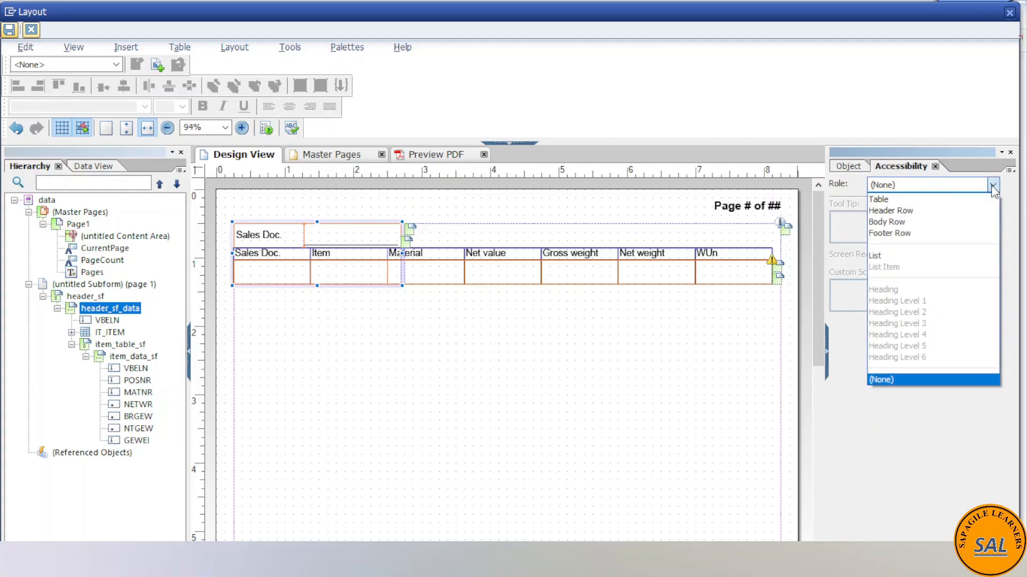
{"action": "left_click", "coordinate": [902, 220]}
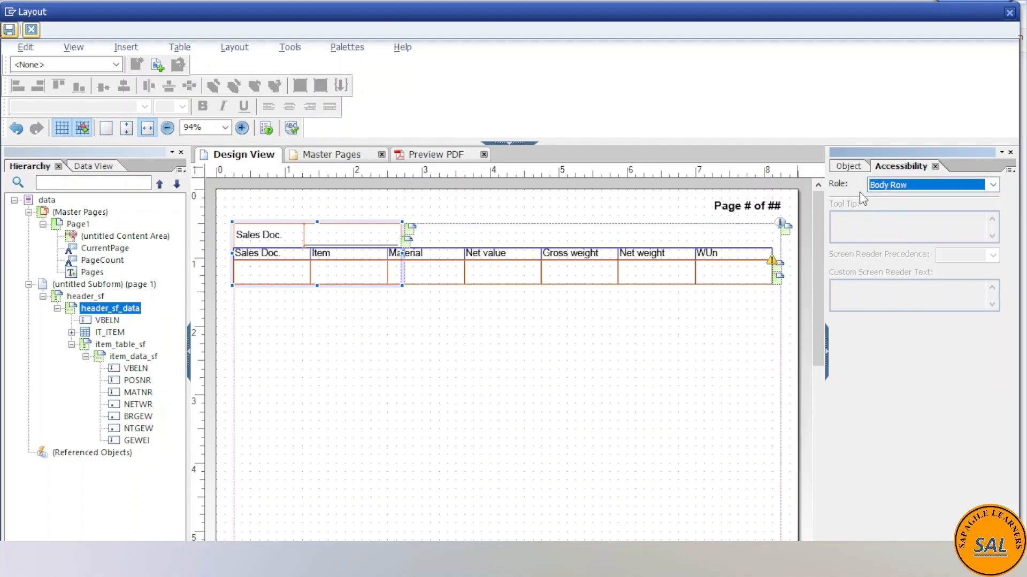
- Bind header_sf_data to the DATA node of IT_HEADER in the ZDEMO_FORM_PAGE_BREAK connection and make it repeat for each data item
{"action": "left_click", "coordinate": [848, 167]}
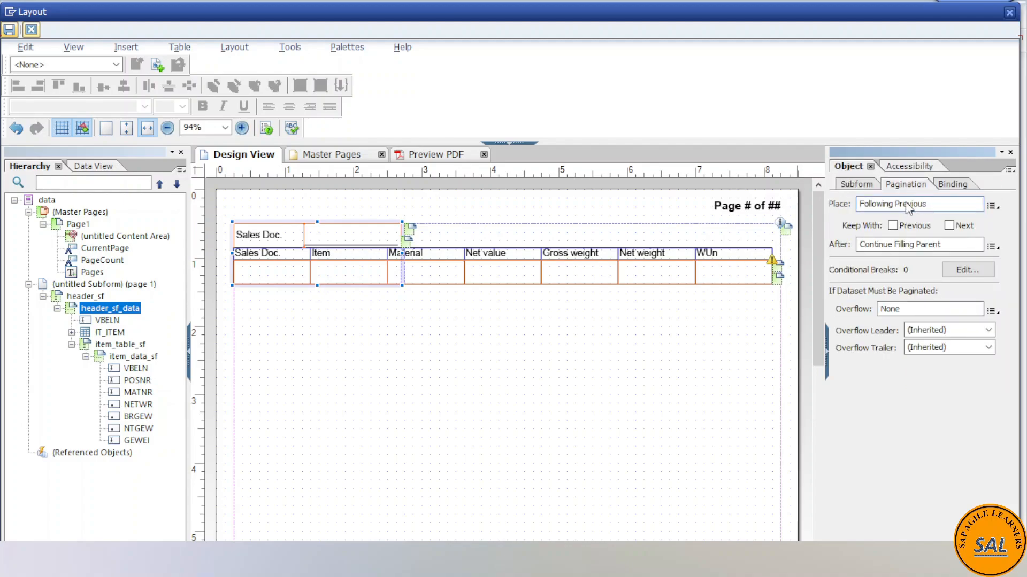
{"action": "left_click", "coordinate": [951, 188]}
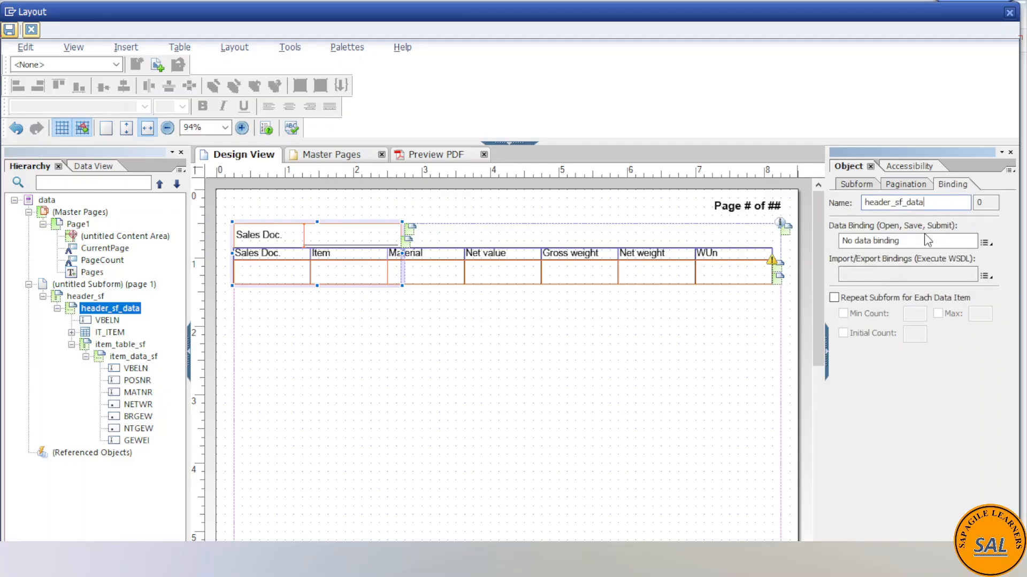
{"action": "left_click", "coordinate": [985, 244]}
{"action": "mouse_move", "coordinate": [961, 270]}
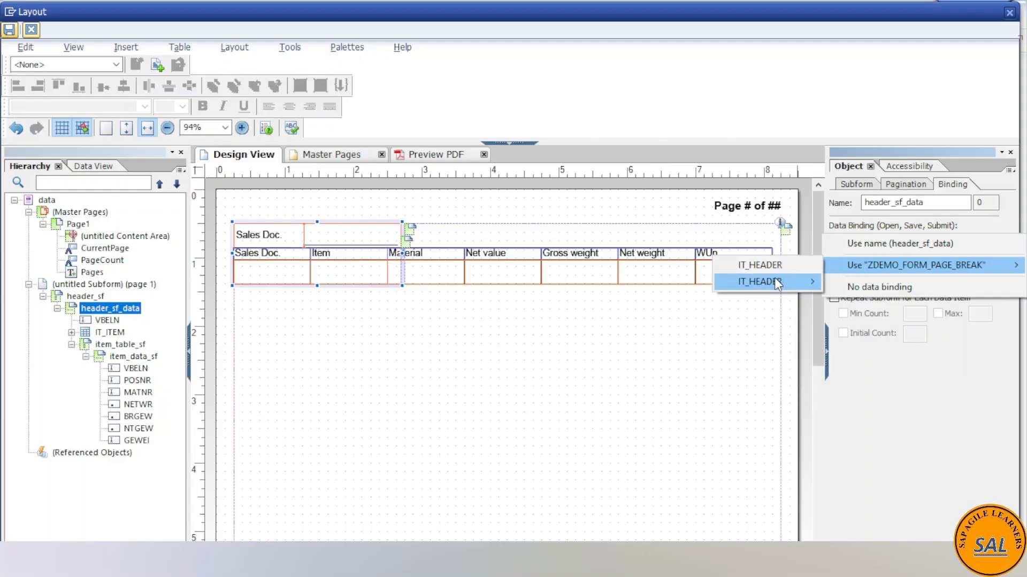
{"action": "mouse_move", "coordinate": [774, 280]}
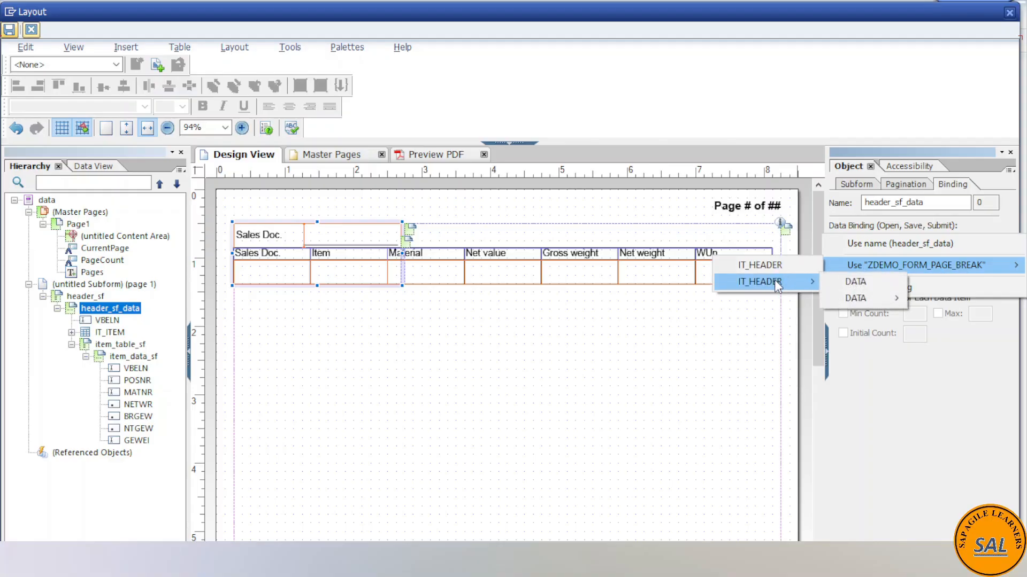
{"action": "left_click", "coordinate": [854, 282]}
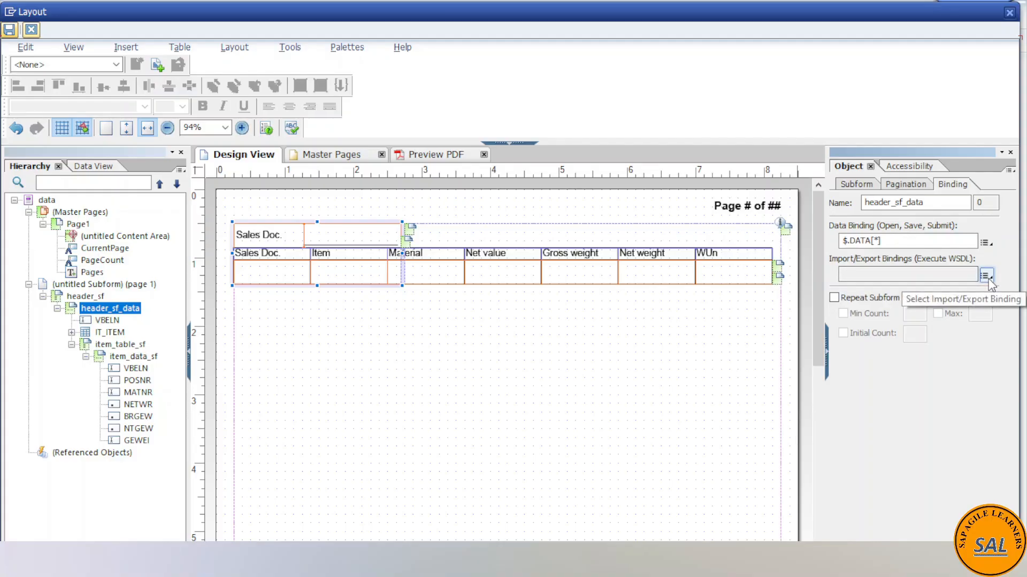
{"action": "left_click", "coordinate": [833, 298]}
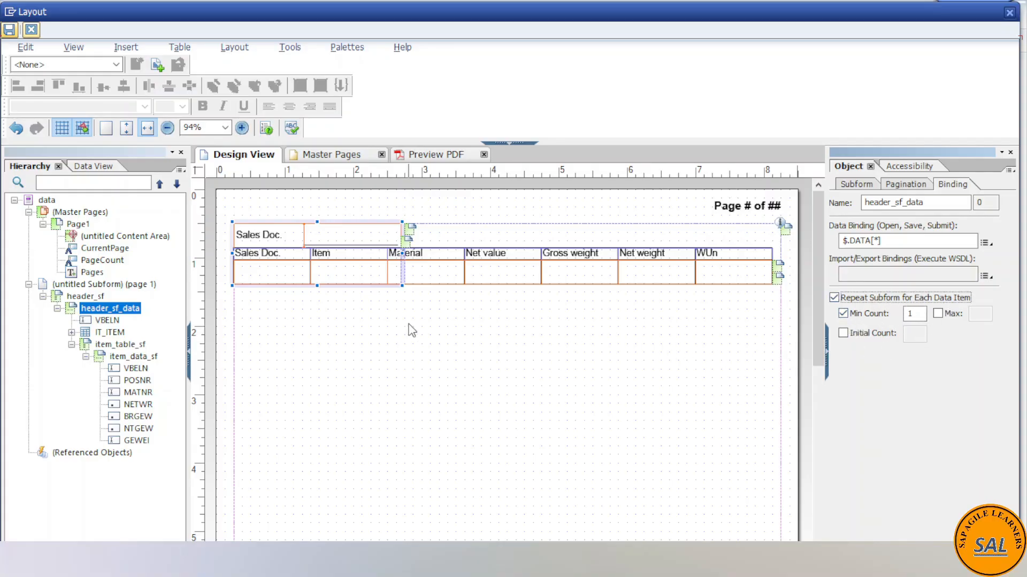
- Set the IT_ITEM header table to no data binding and turn off its repetition for each data item
{"action": "left_click", "coordinate": [107, 321]}
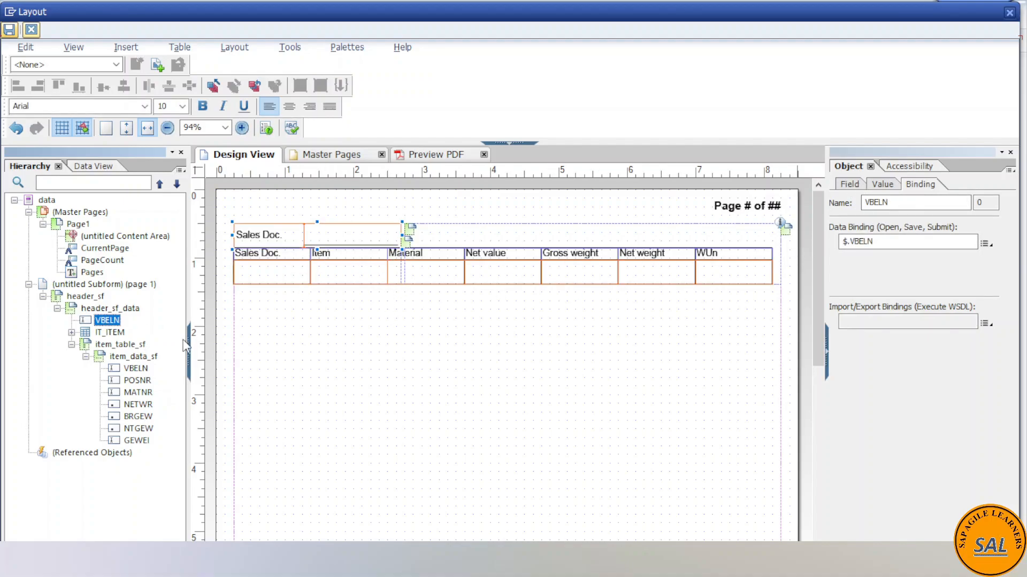
{"action": "left_click", "coordinate": [105, 333]}
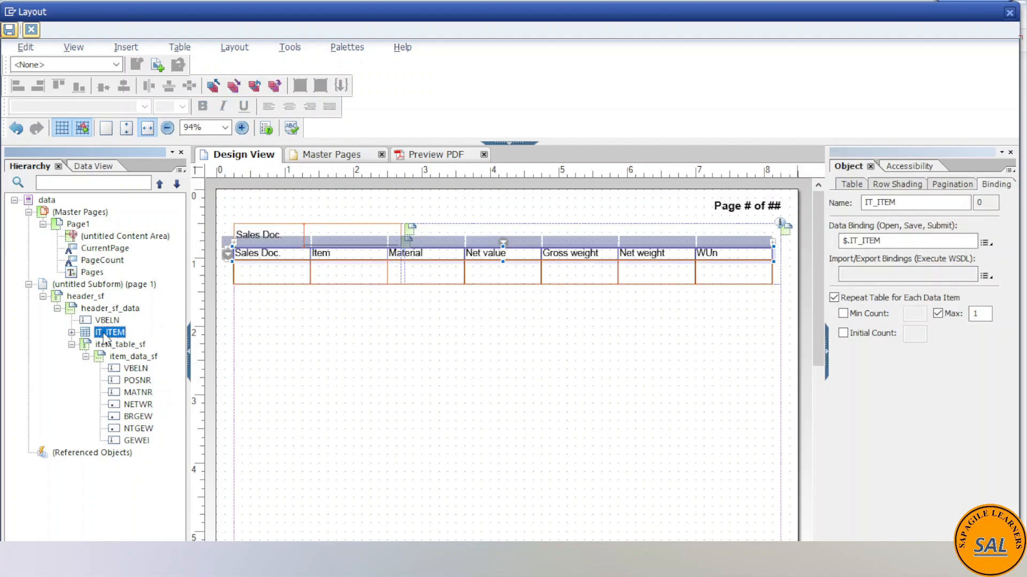
{"action": "left_click", "coordinate": [856, 187]}
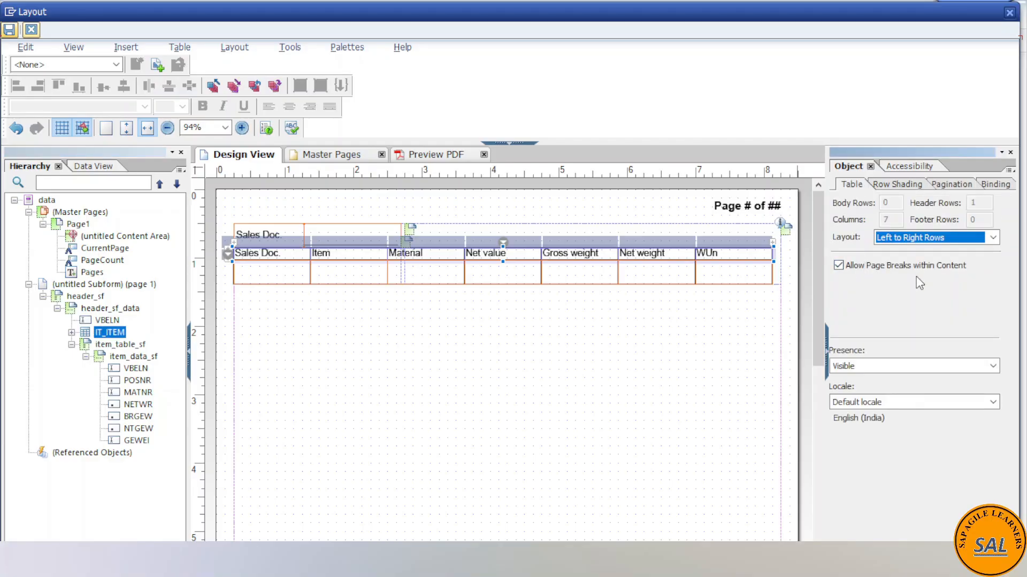
{"action": "left_click", "coordinate": [896, 184]}
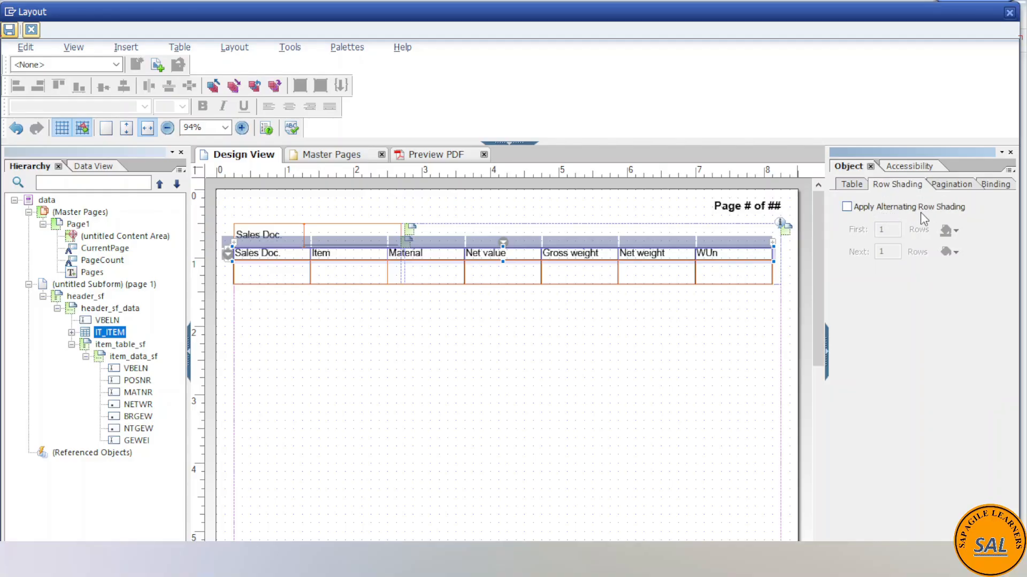
{"action": "left_click", "coordinate": [952, 185]}
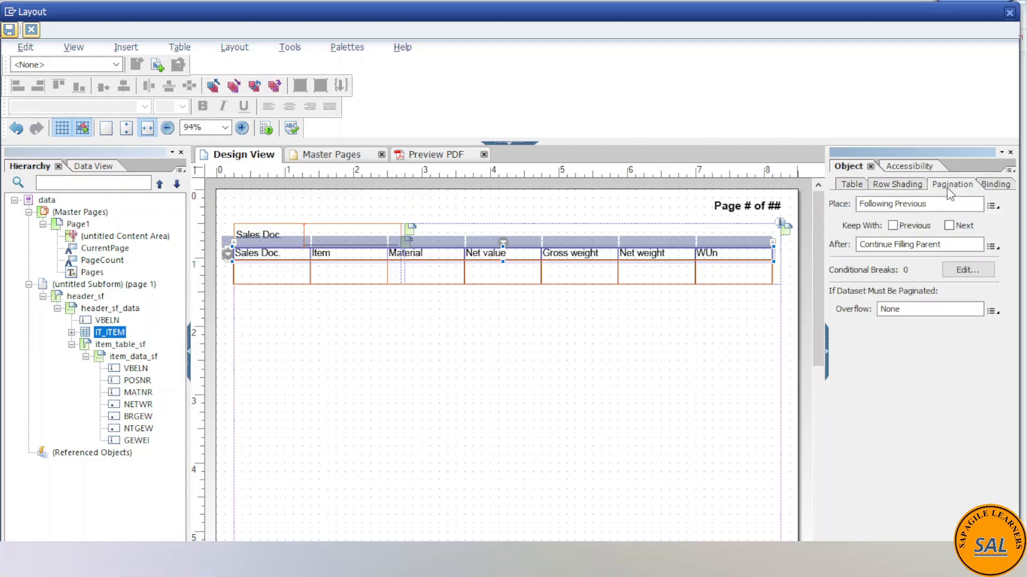
{"action": "left_click", "coordinate": [995, 184]}
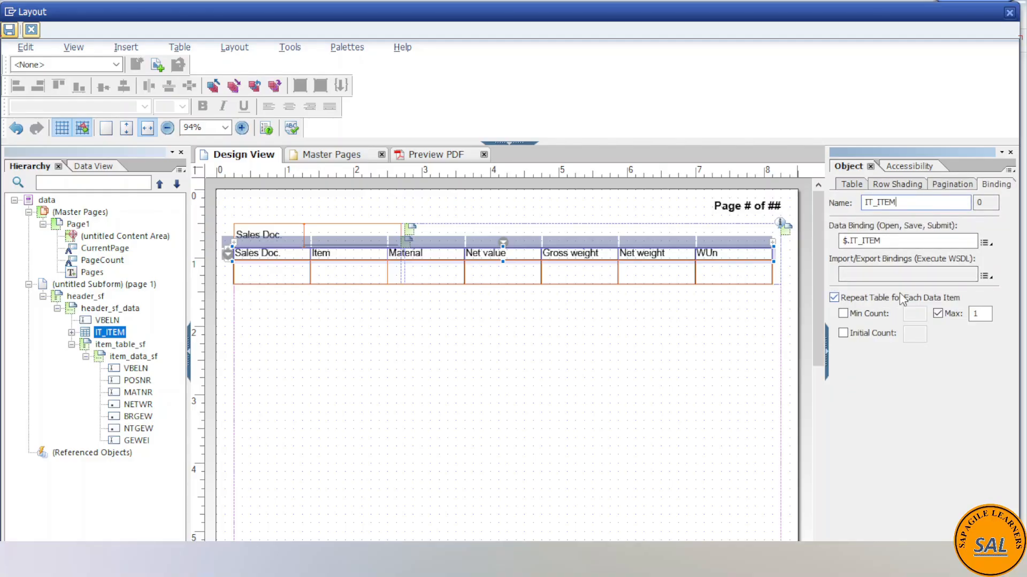
{"action": "left_click", "coordinate": [984, 242]}
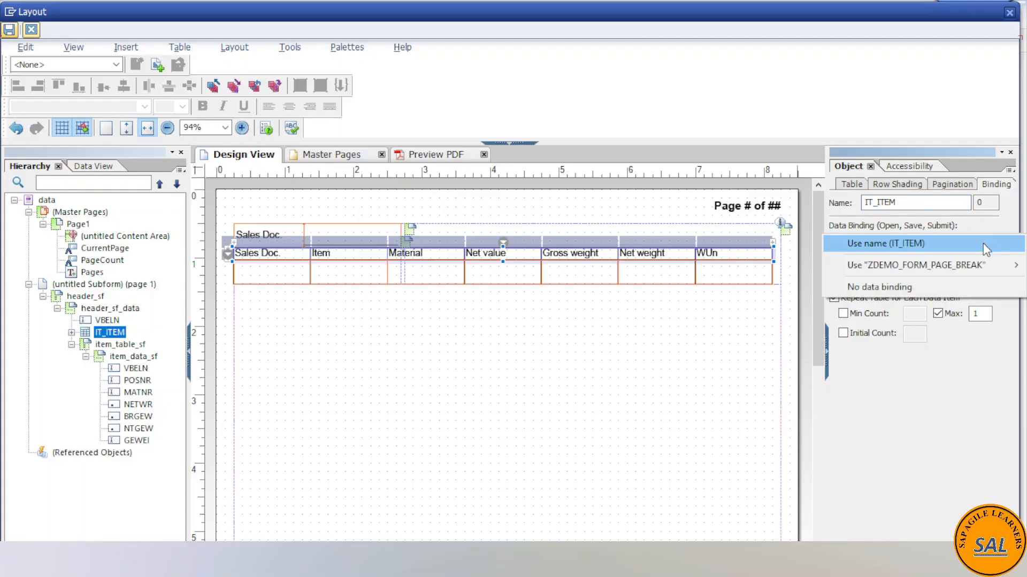
{"action": "left_click", "coordinate": [911, 288]}
{"action": "left_click", "coordinate": [843, 301]}
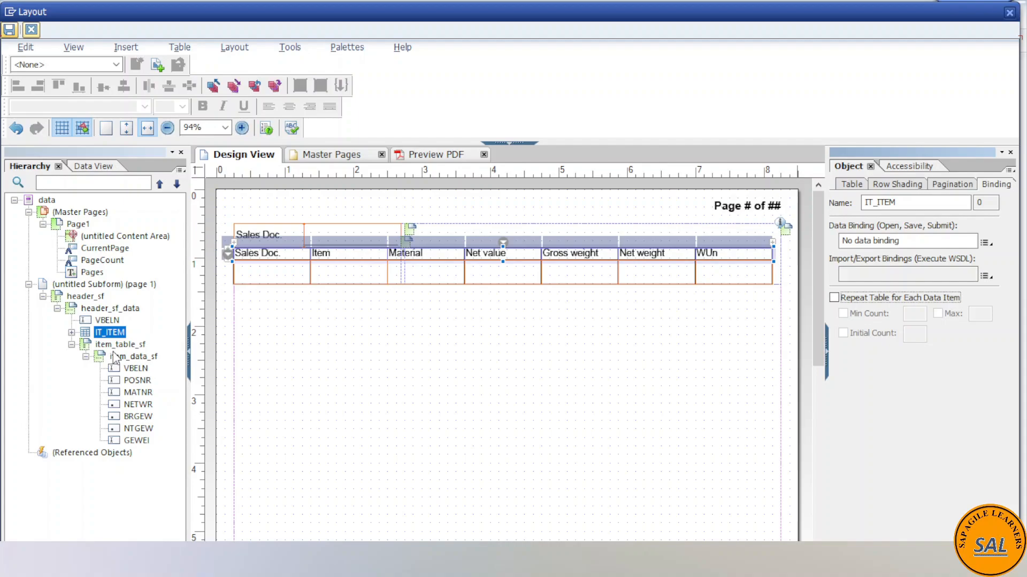
{"action": "left_click", "coordinate": [861, 187]}
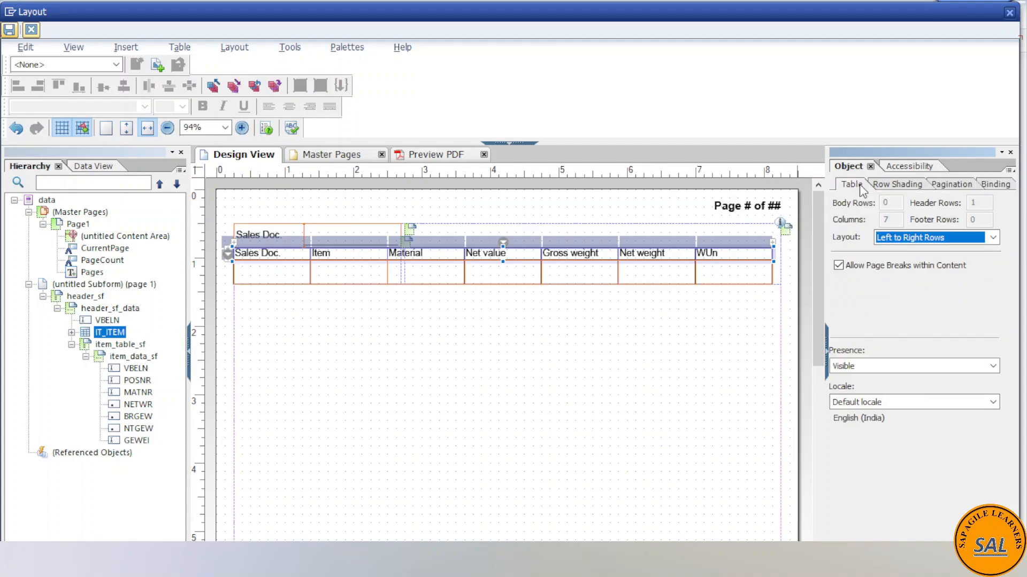
- Set the flow direction of the item_table_sf subform to Western Text
{"action": "left_click", "coordinate": [112, 345]}
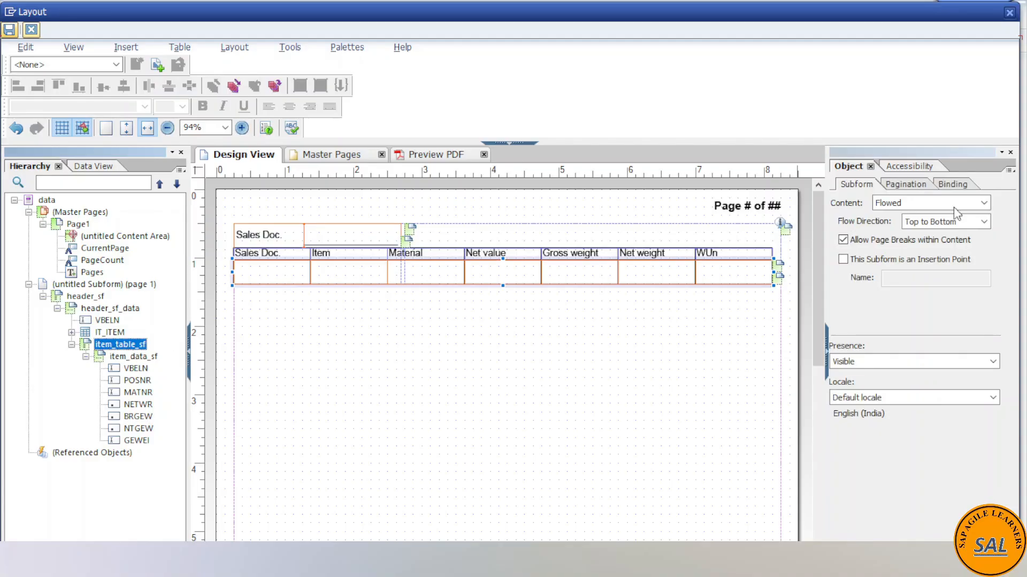
{"action": "left_click", "coordinate": [879, 202]}
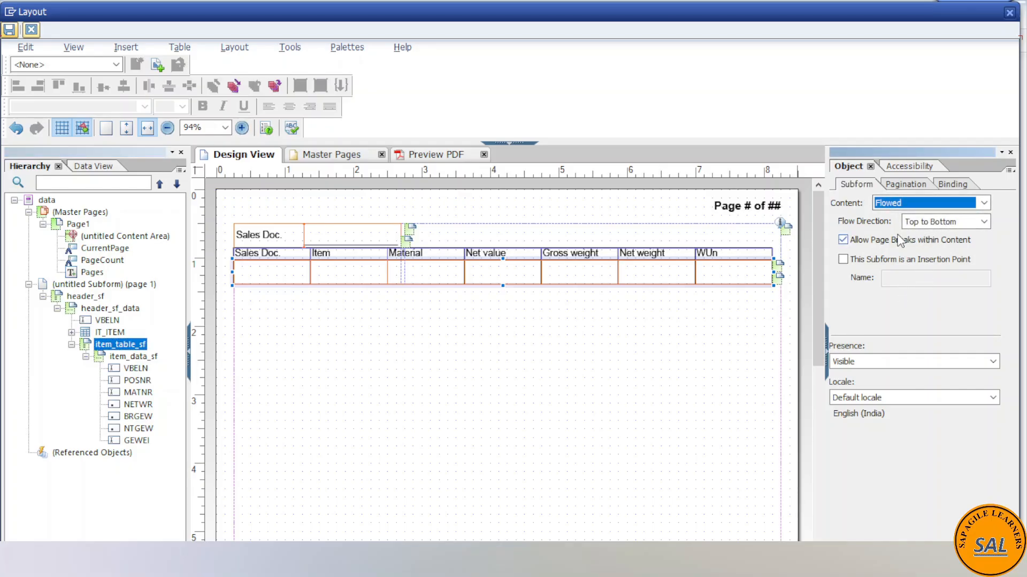
{"action": "left_click", "coordinate": [983, 222]}
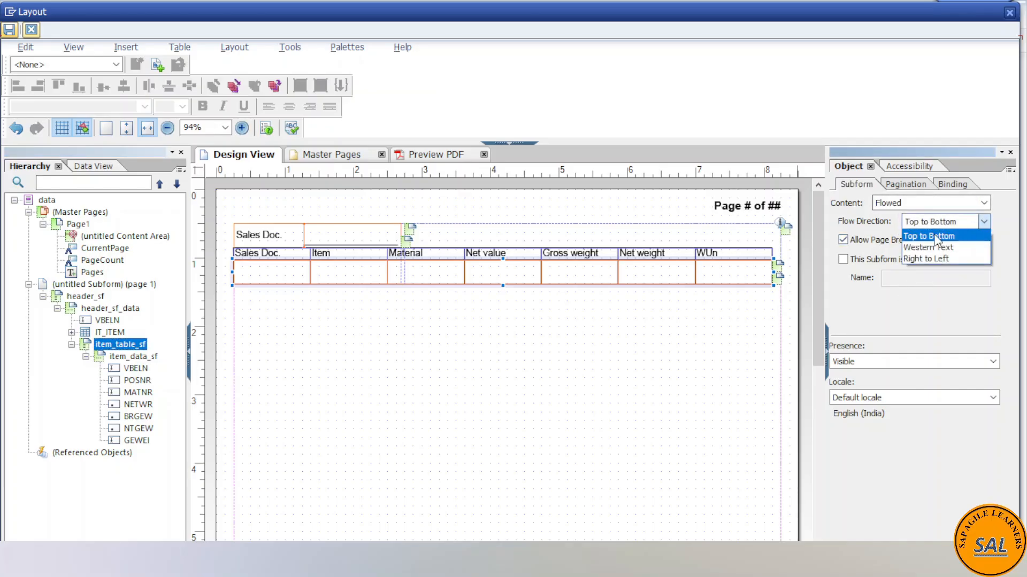
{"action": "left_click", "coordinate": [933, 248]}
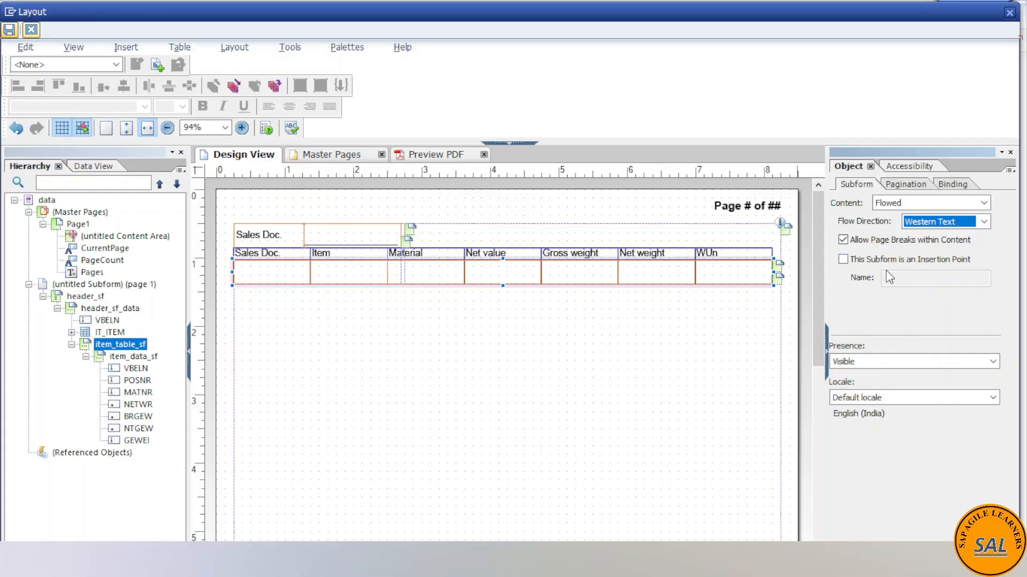
- Set the accessibility role of the item_table_sf subform to Table
{"action": "left_click", "coordinate": [903, 184]}
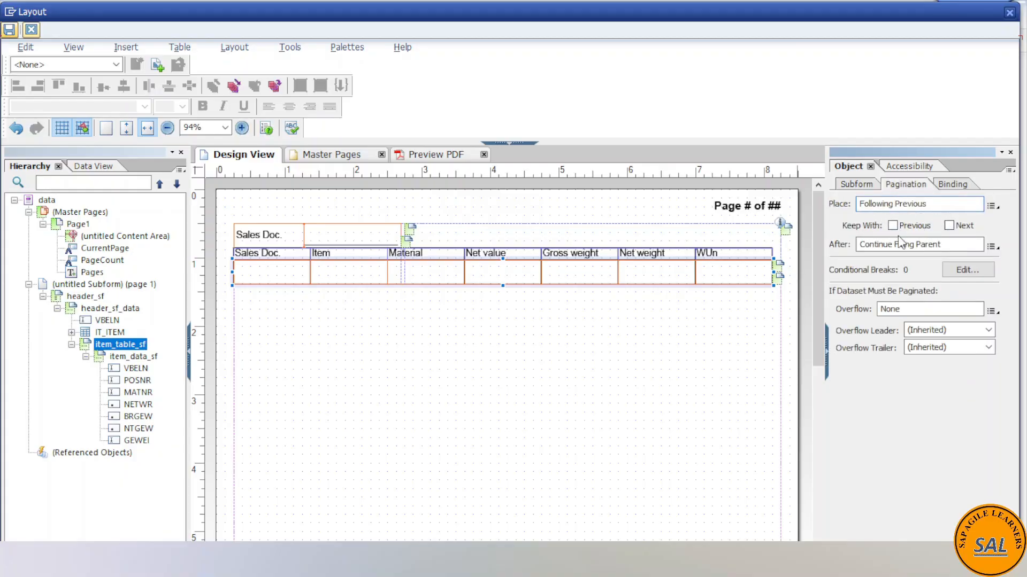
{"action": "left_click", "coordinate": [907, 169]}
{"action": "left_click", "coordinate": [992, 185]}
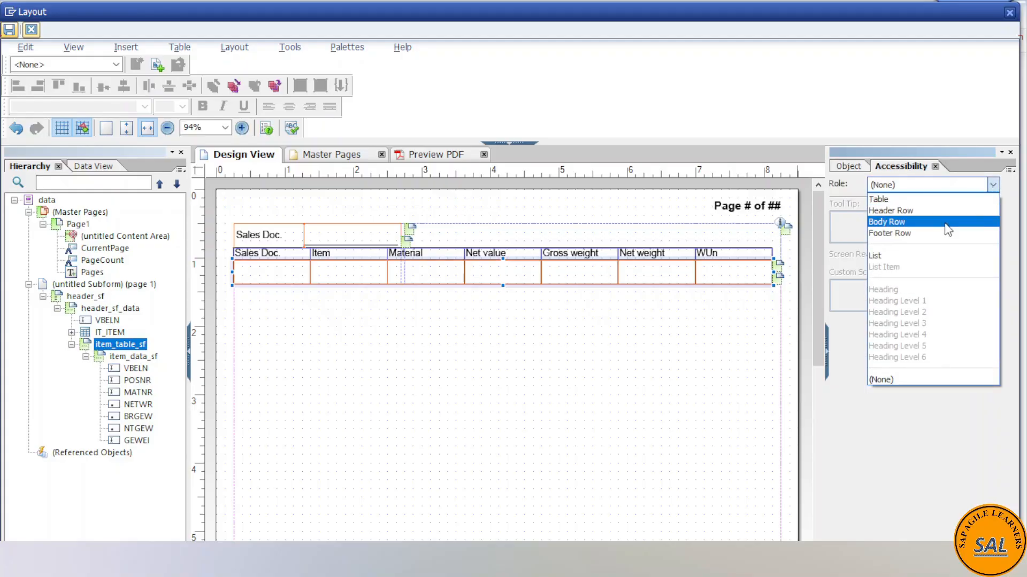
{"action": "left_click", "coordinate": [903, 200]}
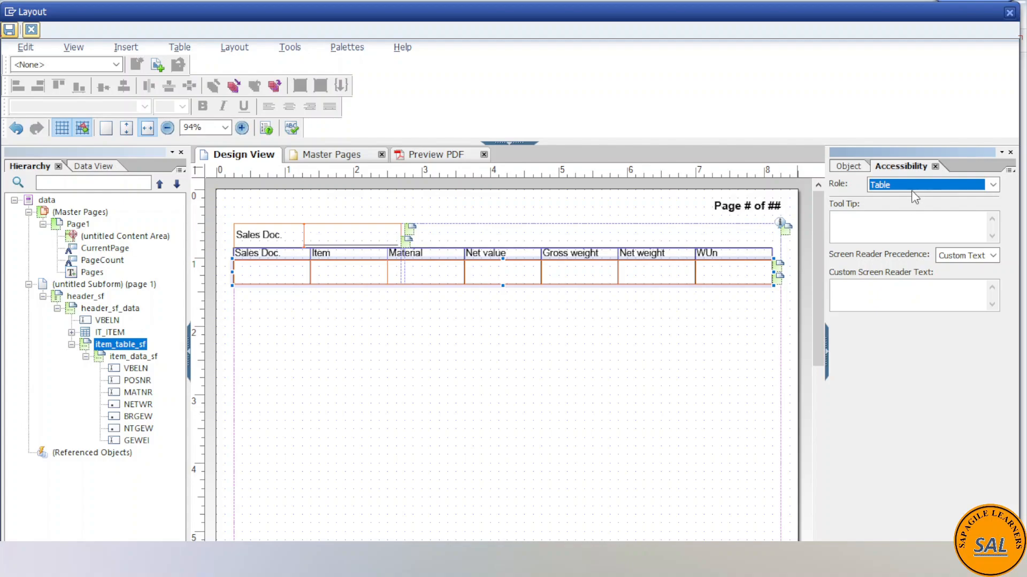
- Bind the item_table_sf subform to IT_ITEM under the DATA node of IT_HEADER in the ZDEMO_FORM_PAGE_BREAK connection
{"action": "left_click", "coordinate": [849, 167]}
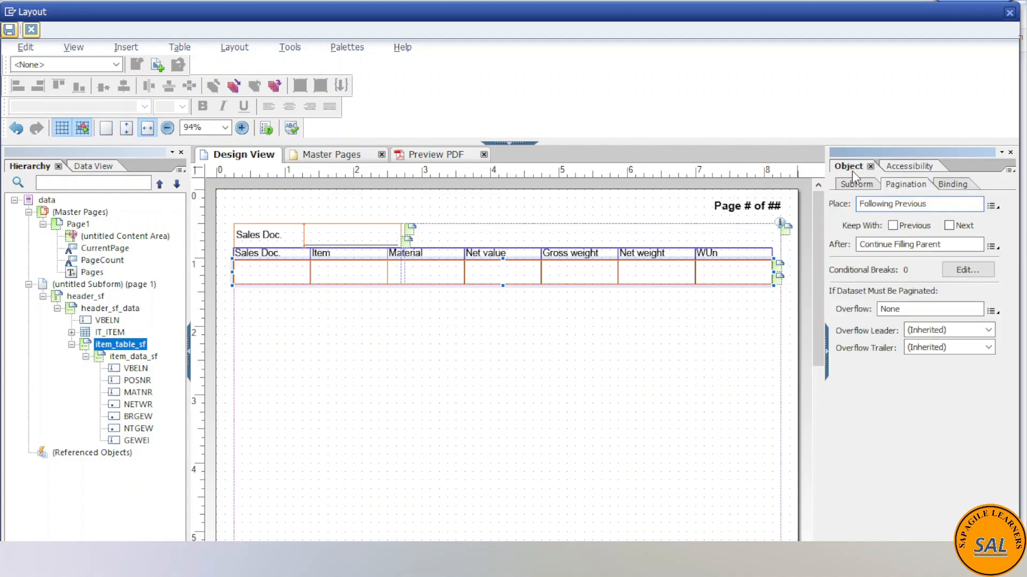
{"action": "left_click", "coordinate": [950, 188]}
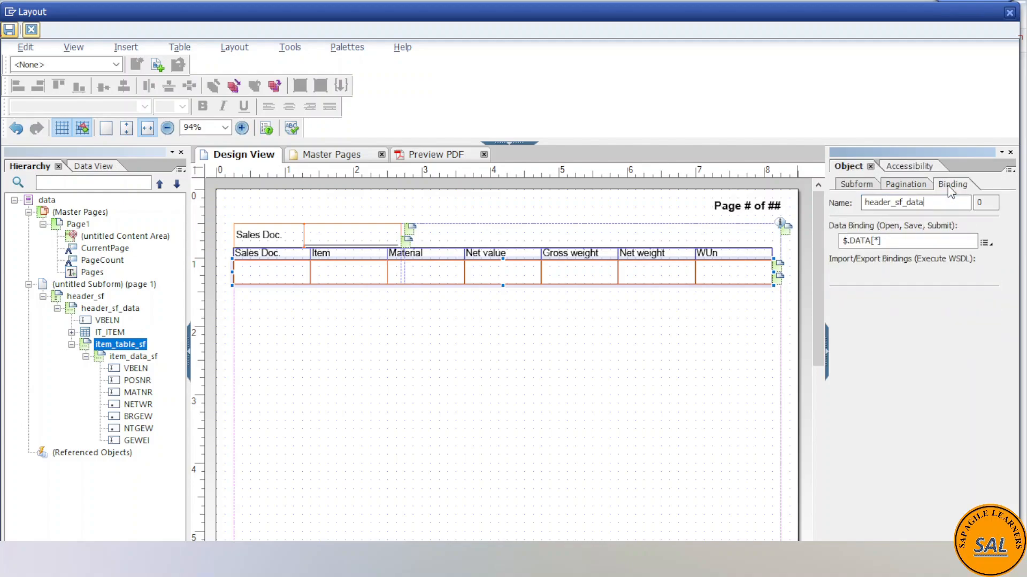
{"action": "left_click", "coordinate": [986, 243]}
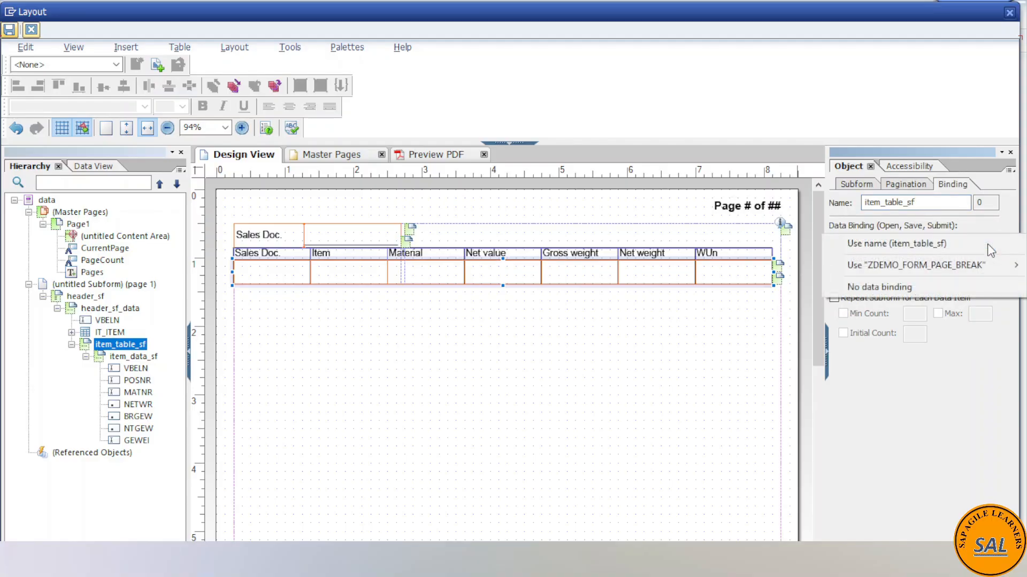
{"action": "mouse_move", "coordinate": [982, 270]}
{"action": "mouse_move", "coordinate": [796, 288]}
{"action": "mouse_move", "coordinate": [853, 296]}
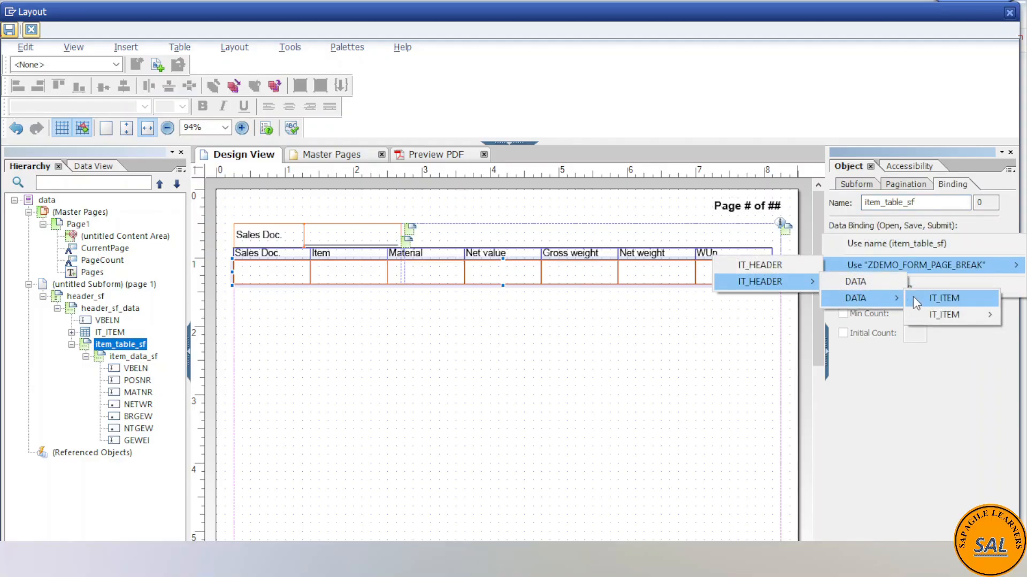
{"action": "left_click", "coordinate": [941, 297]}
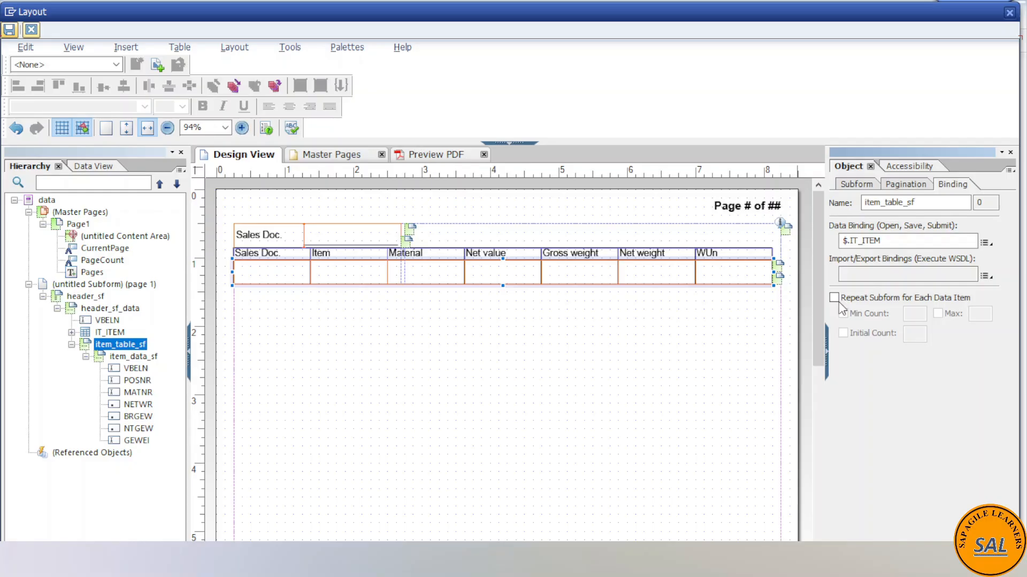
- Set the flow direction of the item_data_sf subform to Western Text
{"action": "left_click", "coordinate": [116, 359]}
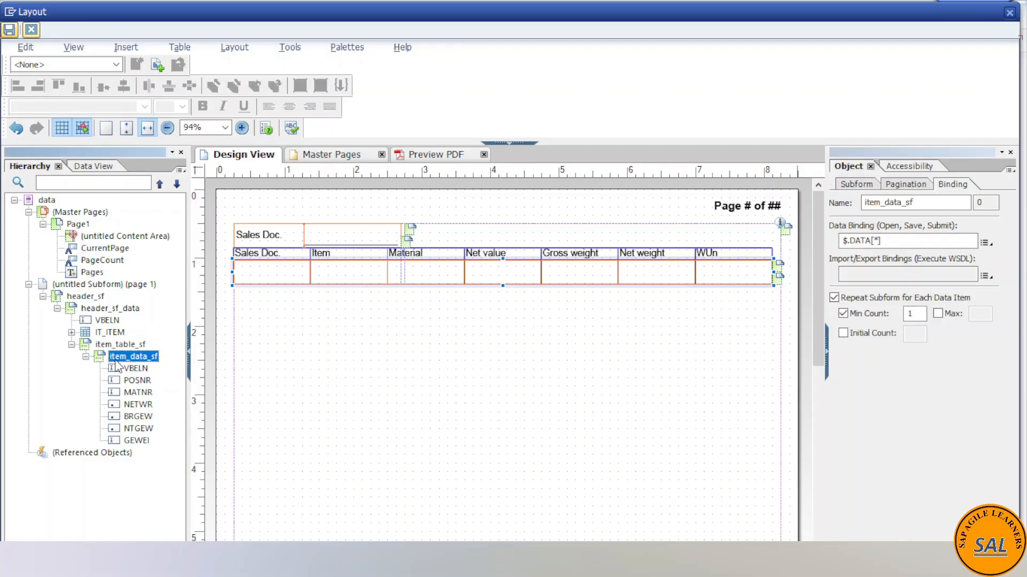
{"action": "left_click", "coordinate": [856, 184]}
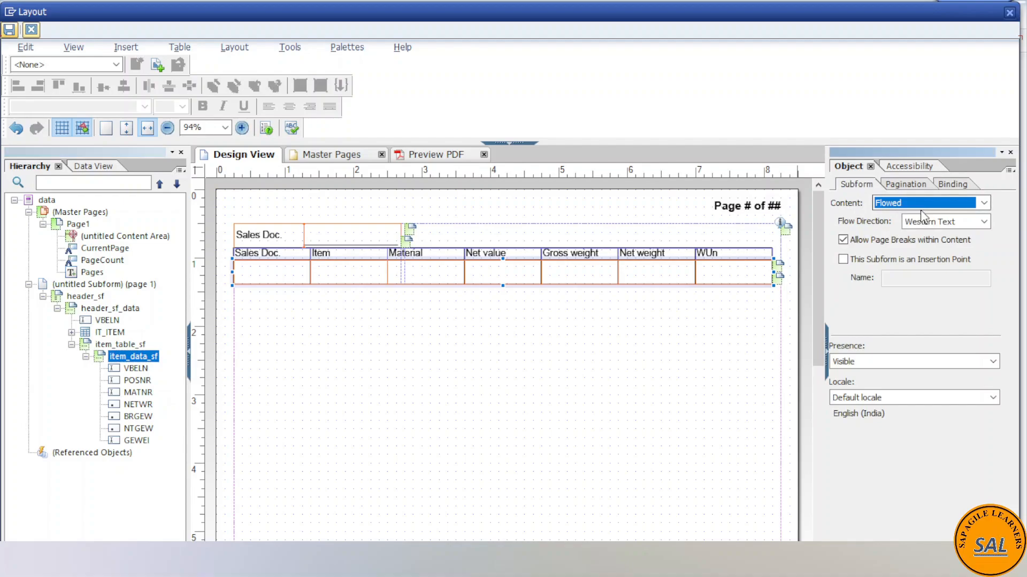
{"action": "left_click", "coordinate": [986, 222]}
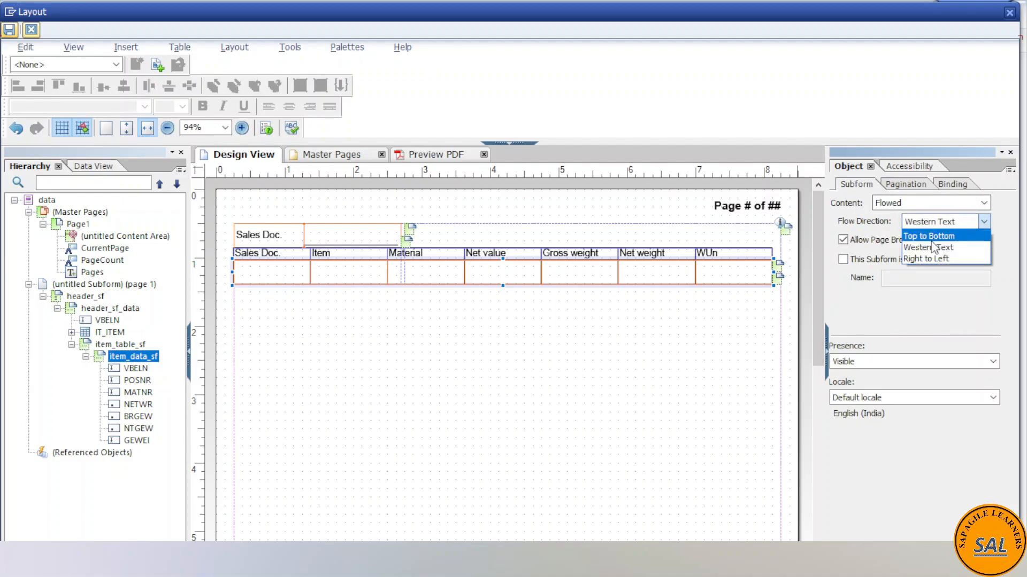
{"action": "left_click", "coordinate": [933, 245]}
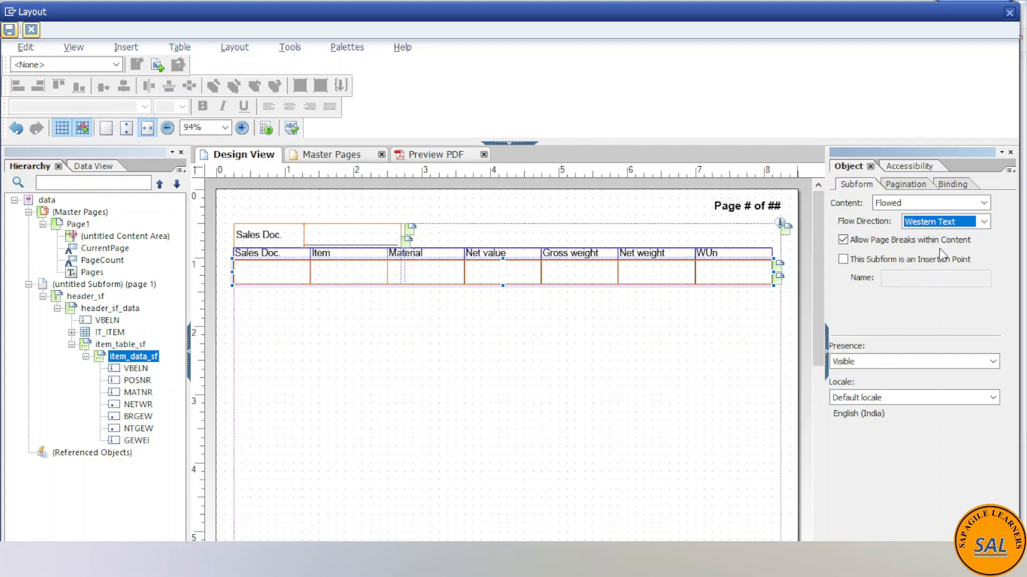
- Set the accessibility role of the item_data_sf subform to Body Row
{"action": "left_click", "coordinate": [899, 188]}
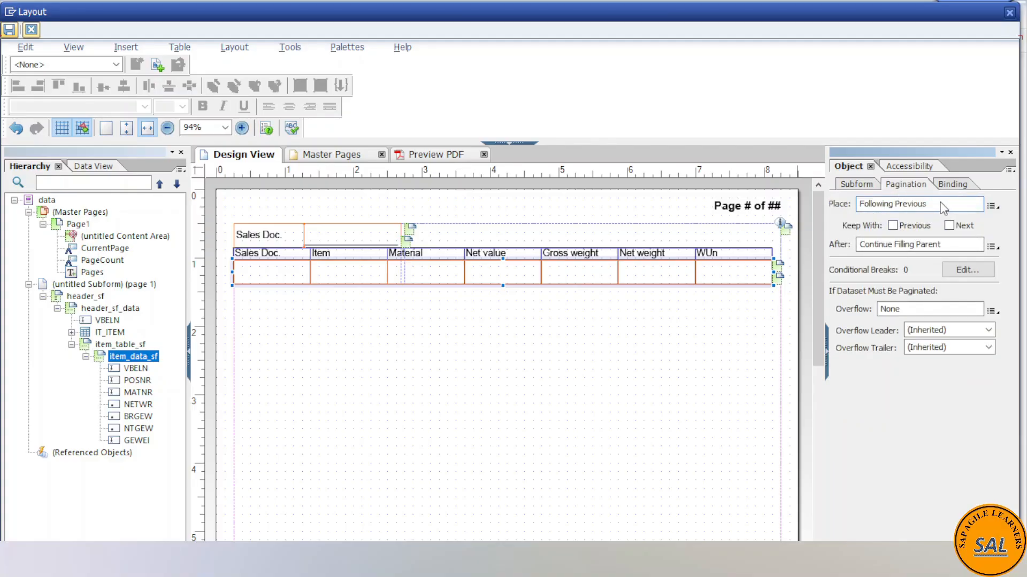
{"action": "left_click", "coordinate": [908, 167]}
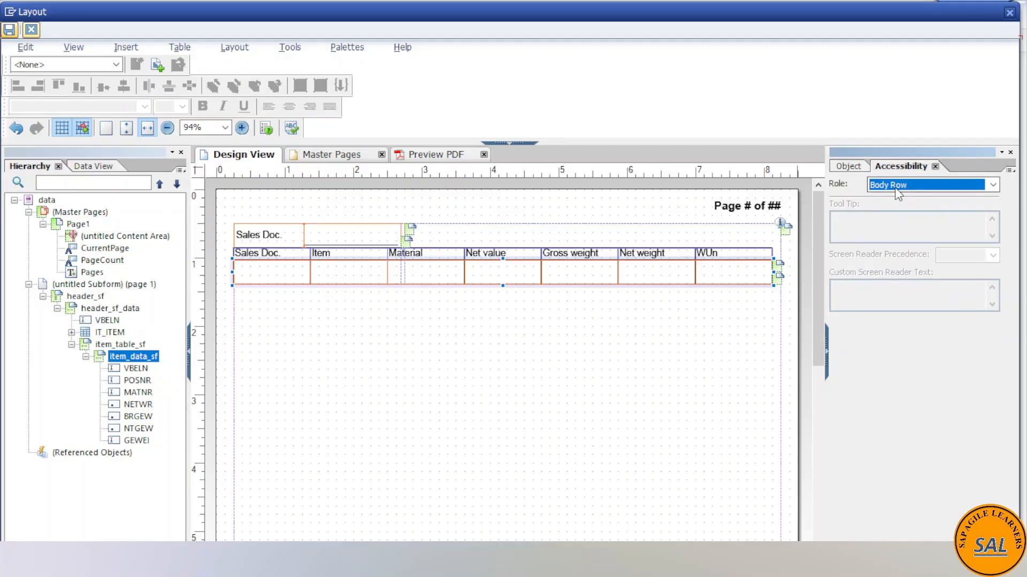
{"action": "left_click", "coordinate": [975, 187]}
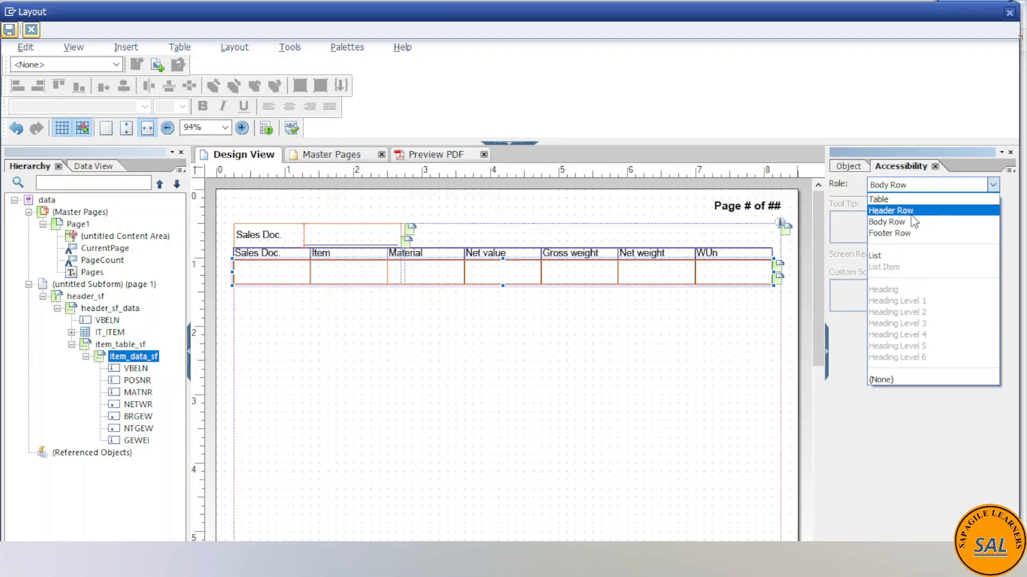
{"action": "left_click", "coordinate": [904, 222]}
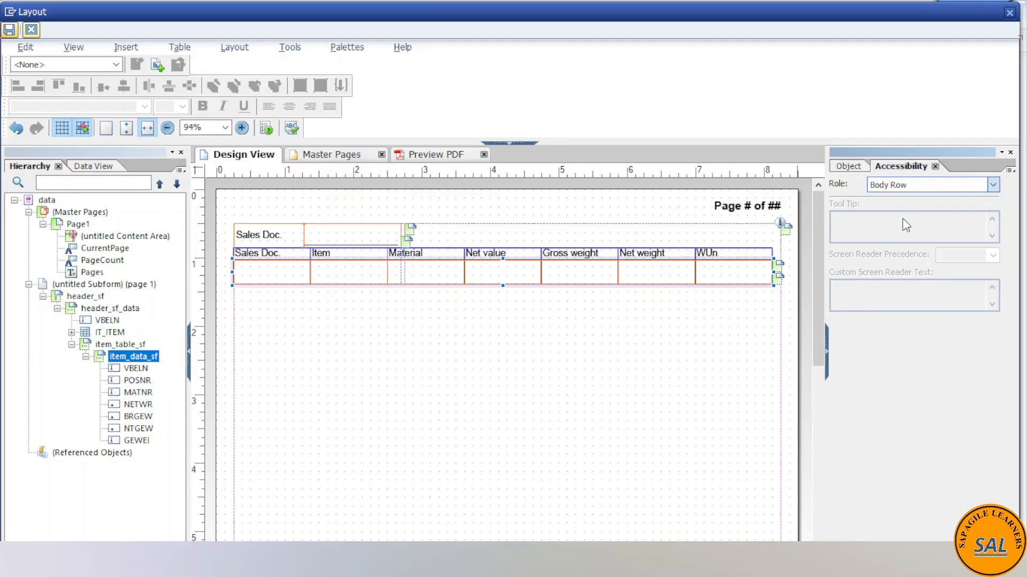
- Bind the item_data_sf subform to the DATA node of IT_ITEM, nested under IT_HEADER, in the ZDEMO_FORM_PAGE_BREAK connection
{"action": "left_click", "coordinate": [128, 345]}
{"action": "left_click", "coordinate": [131, 356]}
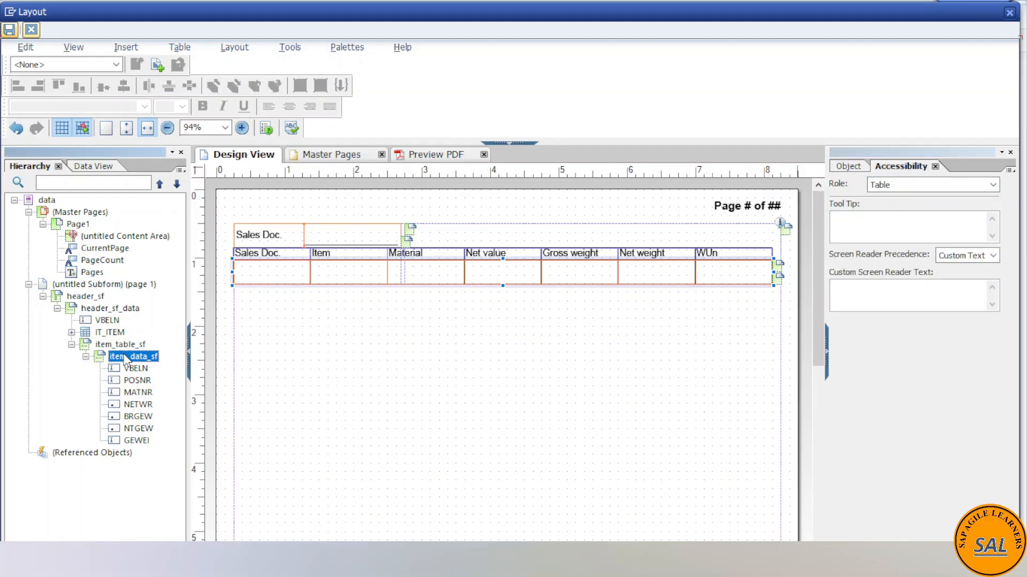
{"action": "left_click", "coordinate": [843, 167]}
{"action": "left_click", "coordinate": [952, 185]}
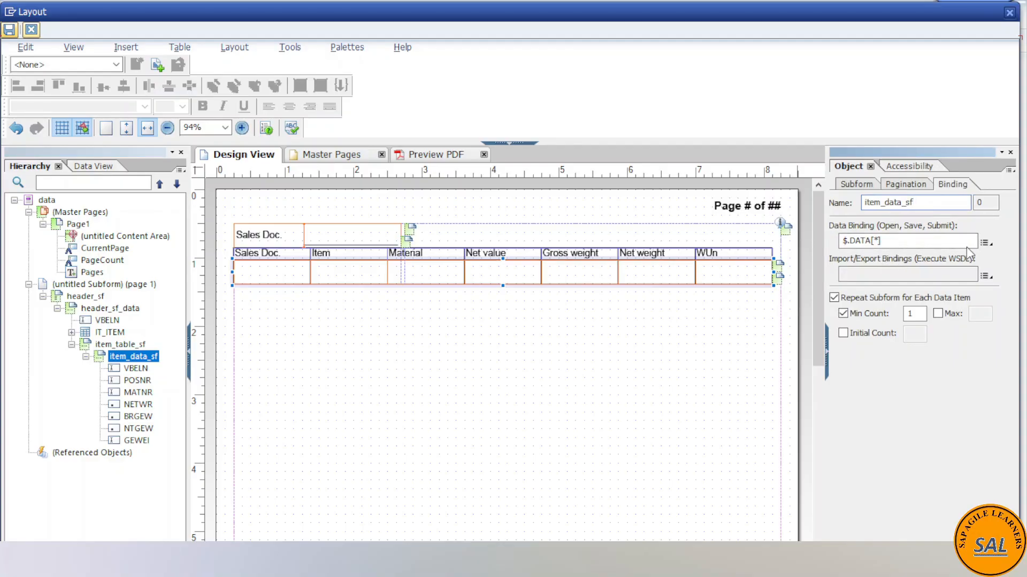
{"action": "left_click", "coordinate": [986, 243]}
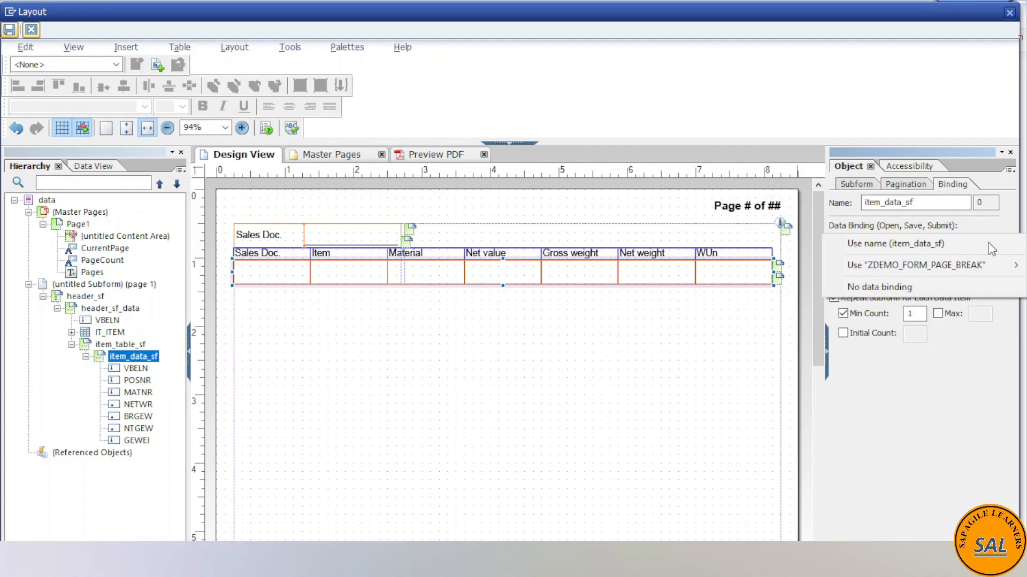
{"action": "mouse_move", "coordinate": [961, 261]}
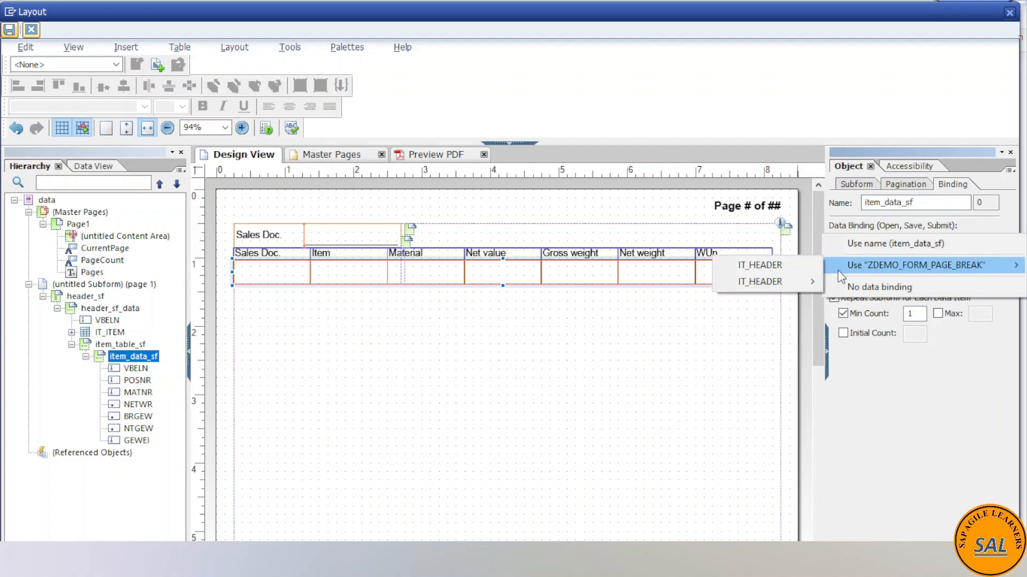
{"action": "mouse_move", "coordinate": [802, 281]}
{"action": "mouse_move", "coordinate": [851, 297]}
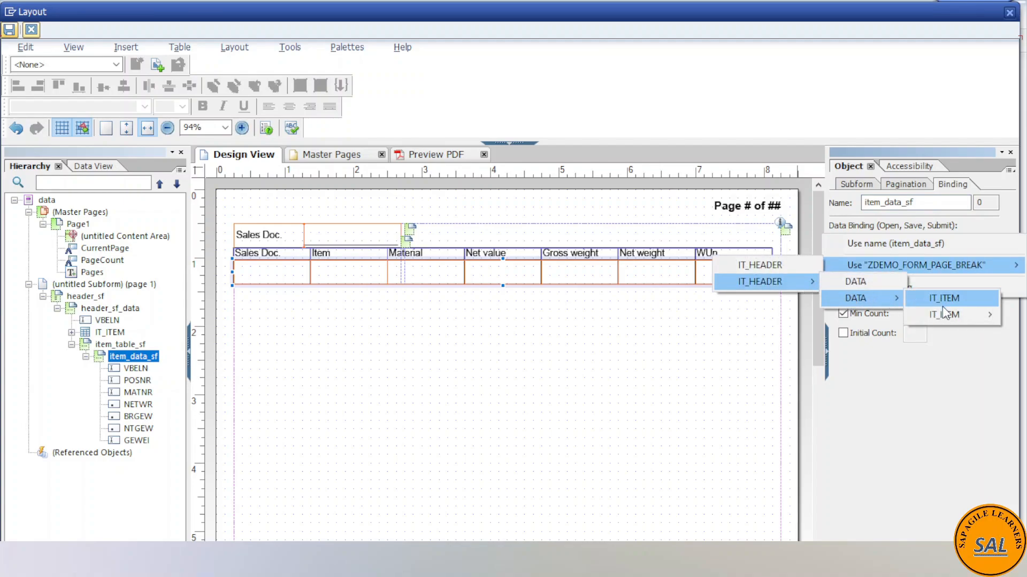
{"action": "mouse_move", "coordinate": [942, 313]}
{"action": "left_click", "coordinate": [867, 320]}
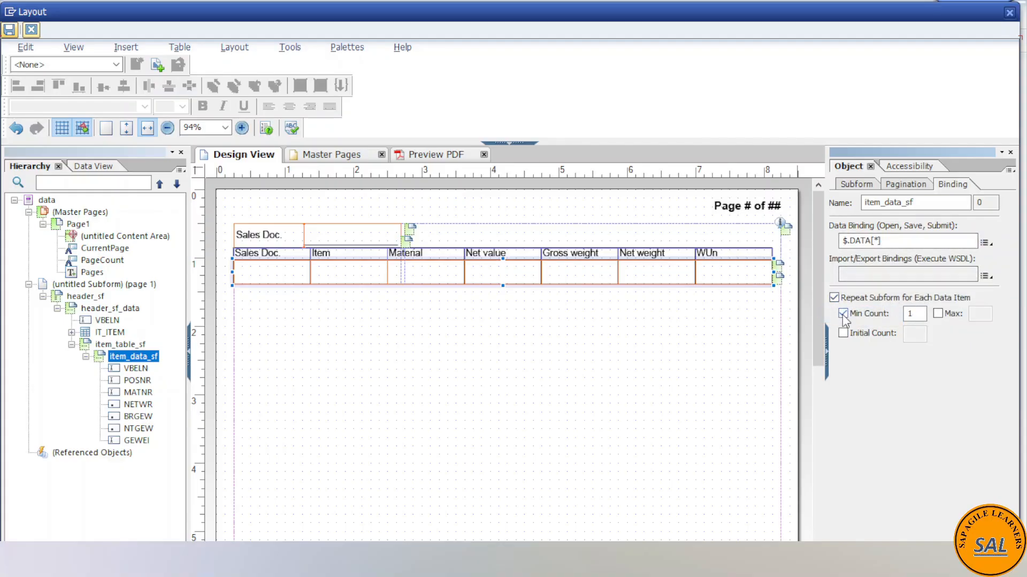
- Save the layout, leave the full-screen designer and activate the form ZDEMO_FORM_PAGE_BREAK
{"action": "left_click", "coordinate": [9, 29]}
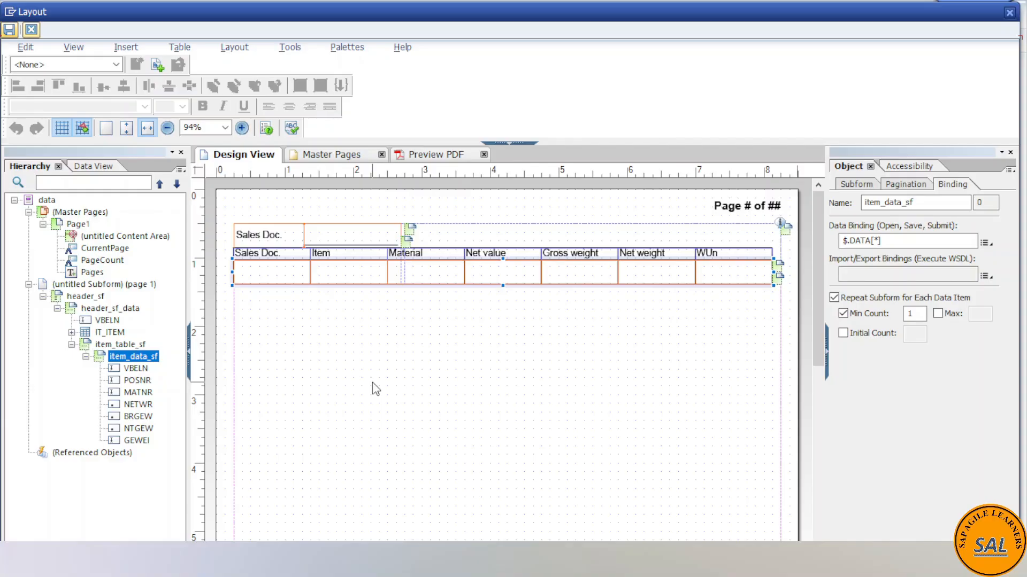
{"action": "scroll", "coordinate": [308, 393], "scroll_direction": "down", "scroll_amount": 1}
{"action": "scroll", "coordinate": [313, 395], "scroll_direction": "up", "scroll_amount": 1}
{"action": "left_click", "coordinate": [91, 297]}
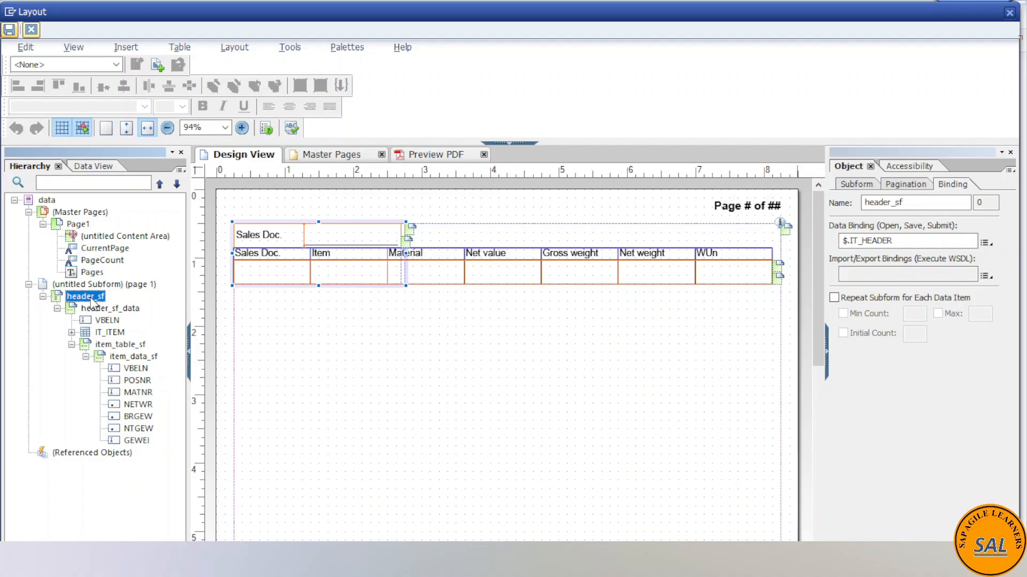
{"action": "left_click", "coordinate": [9, 30]}
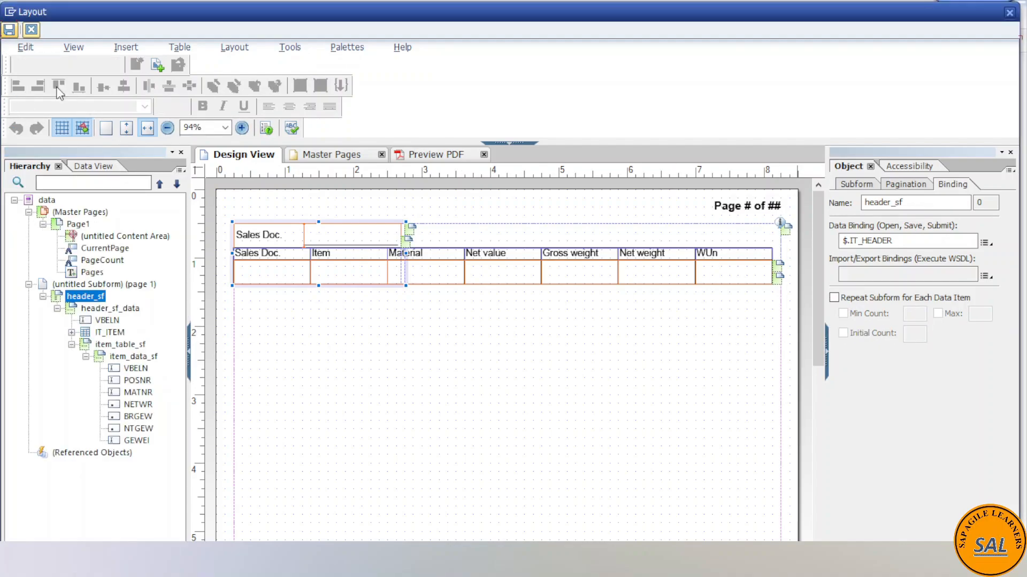
{"action": "left_click", "coordinate": [31, 30]}
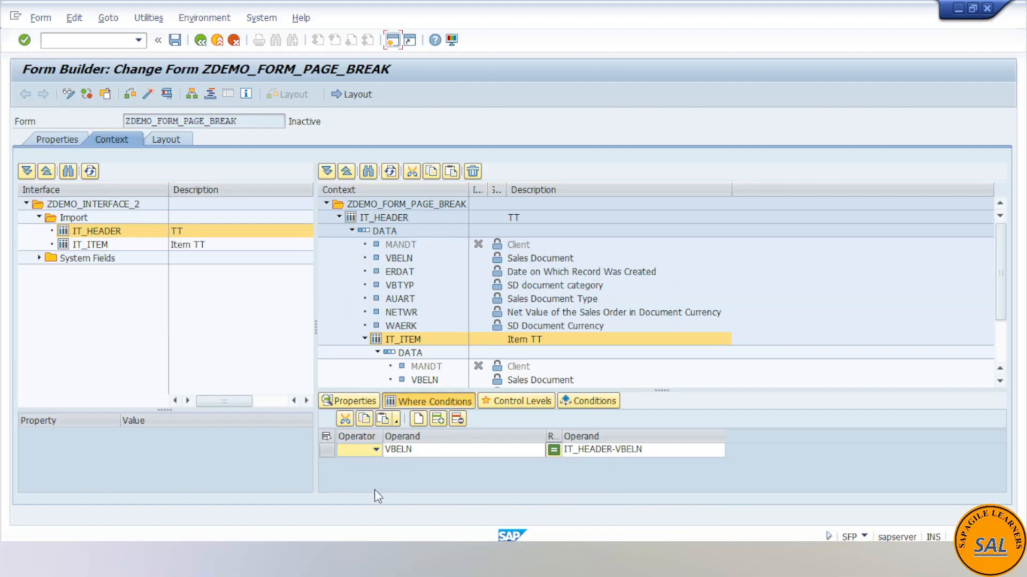
{"action": "left_click", "coordinate": [147, 96]}
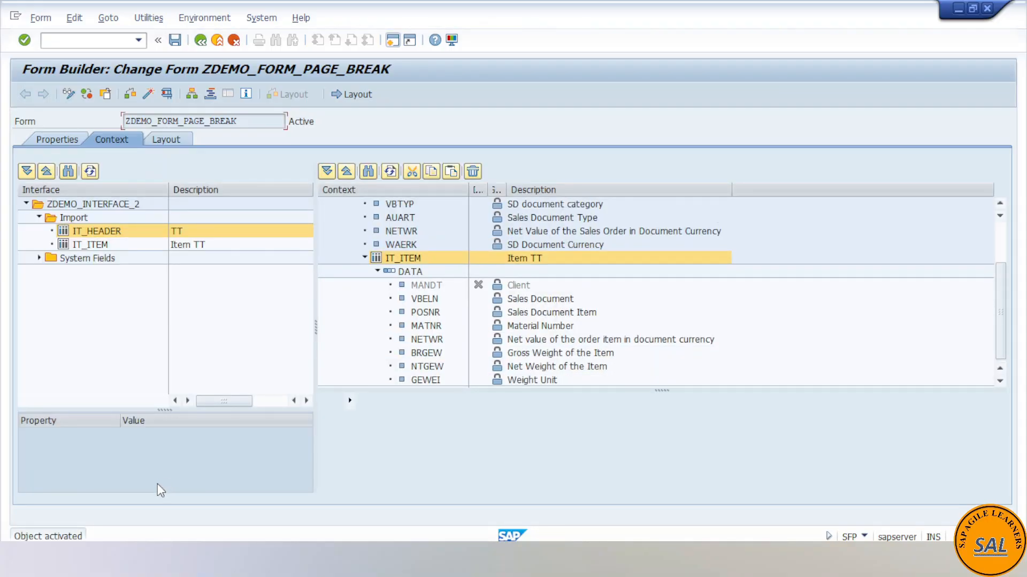
- Switch to the ABAP Editor session and run report ZDEMO_PROG_6 to produce the form's print preview
{"action": "mouse_move", "coordinate": [152, 561]}
{"action": "left_click", "coordinate": [154, 508]}
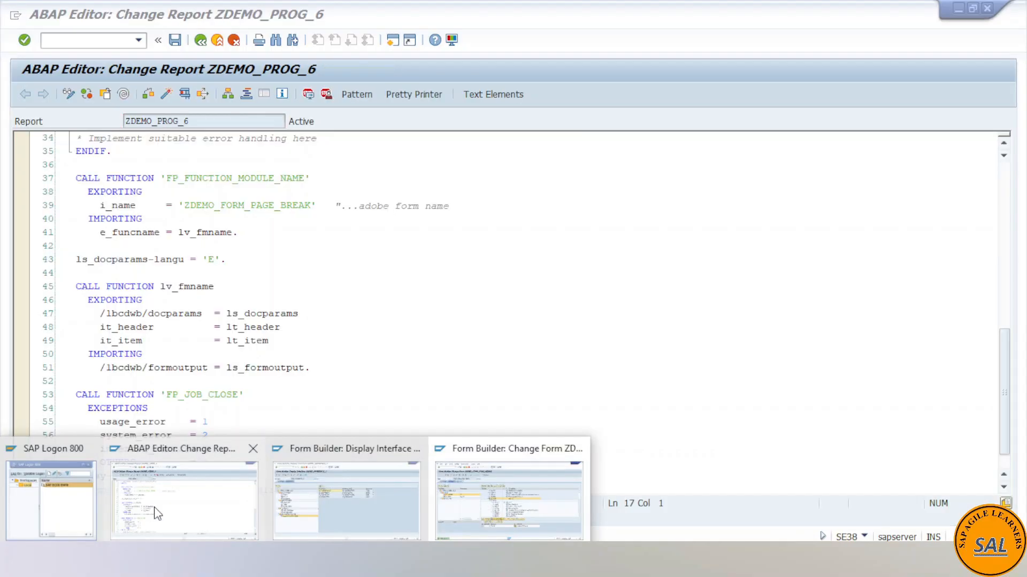
{"action": "scroll", "coordinate": [254, 341], "scroll_direction": "up", "scroll_amount": 3}
{"action": "scroll", "coordinate": [254, 341], "scroll_direction": "up", "scroll_amount": 5}
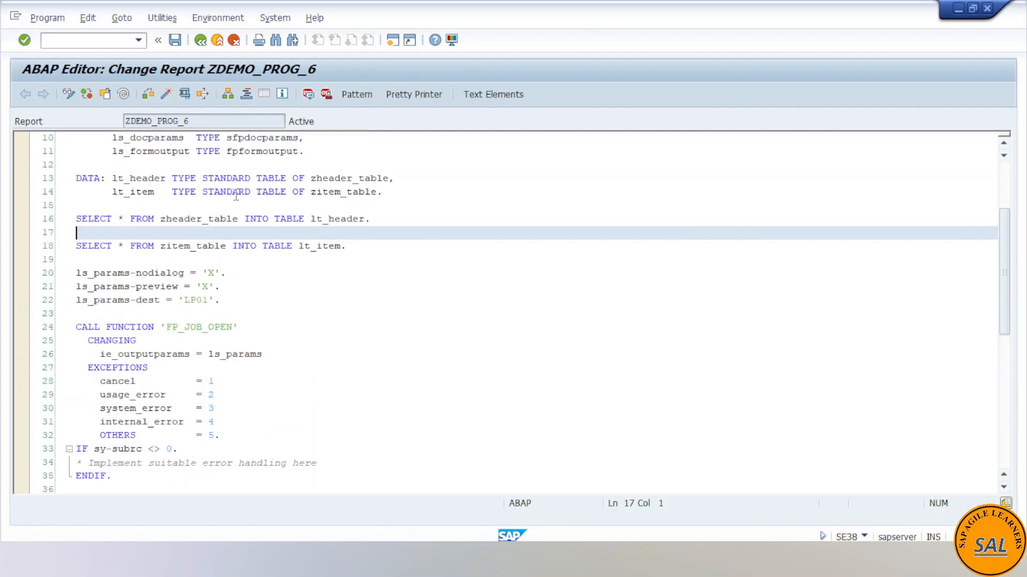
{"action": "left_click", "coordinate": [185, 94]}
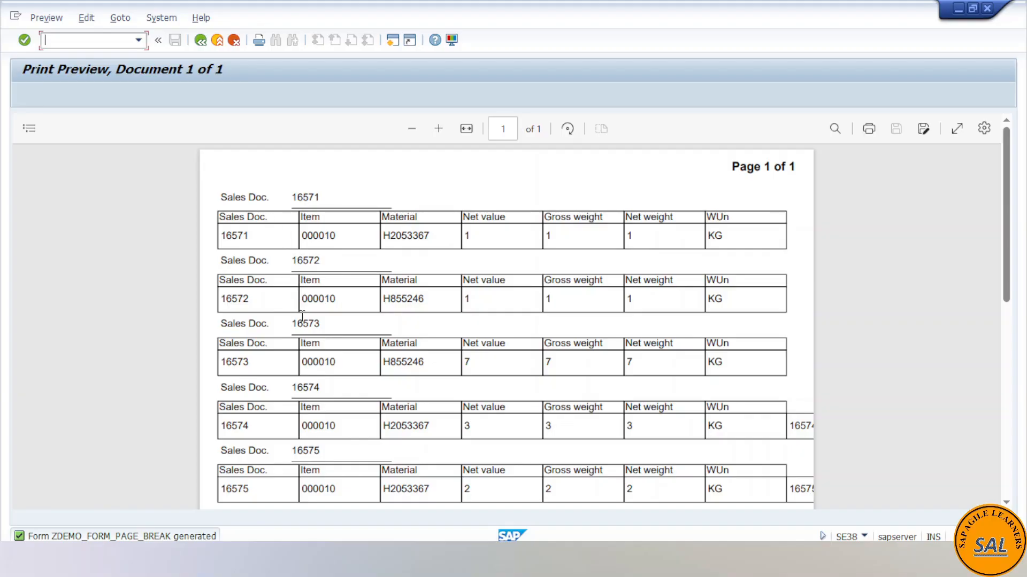
- Examine the print preview for the page numbering, the repeated table headers and the item rows of each sales document
{"action": "left_click_drag", "start_coordinate": [730, 165], "coordinate": [810, 176]}
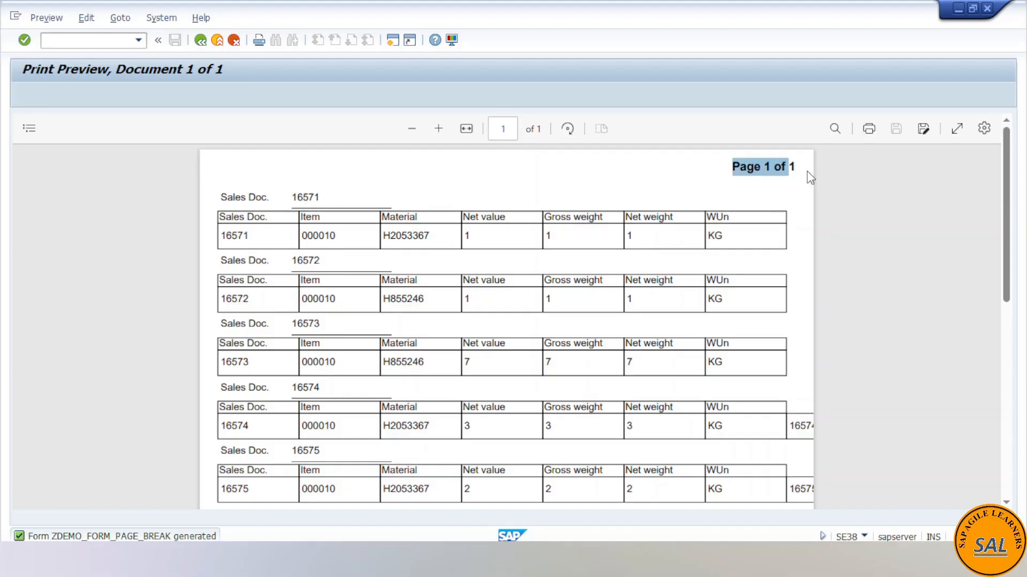
{"action": "left_click", "coordinate": [852, 194]}
{"action": "scroll", "coordinate": [860, 318], "scroll_direction": "down", "scroll_amount": 5}
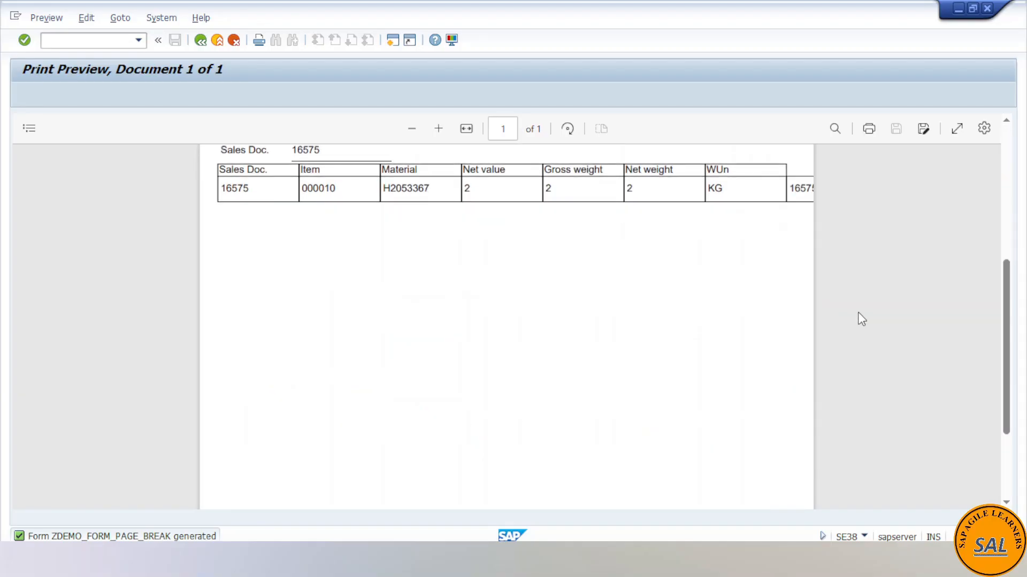
{"action": "scroll", "coordinate": [859, 319], "scroll_direction": "up", "scroll_amount": 5}
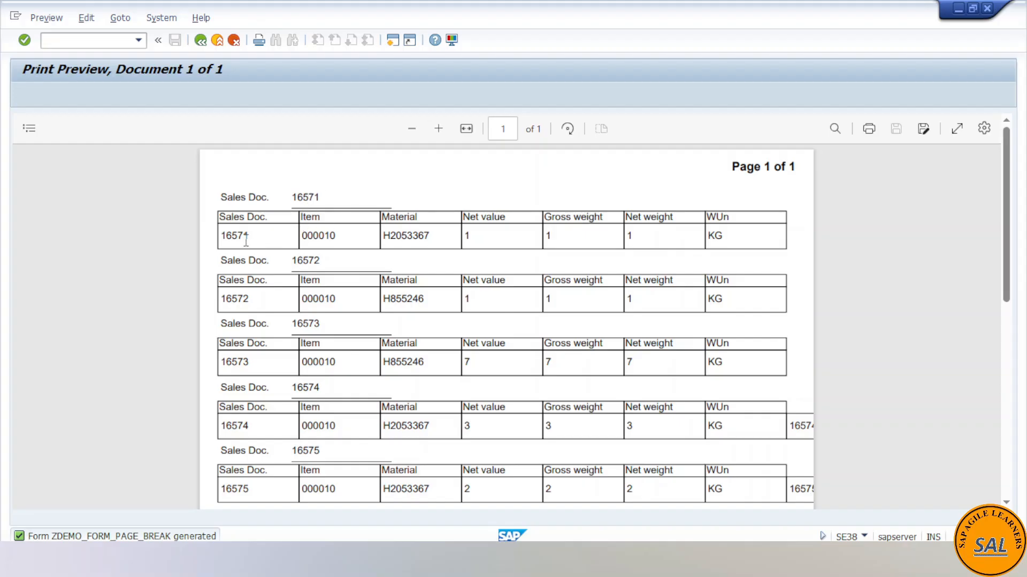
{"action": "left_click_drag", "start_coordinate": [267, 221], "coordinate": [661, 244]}
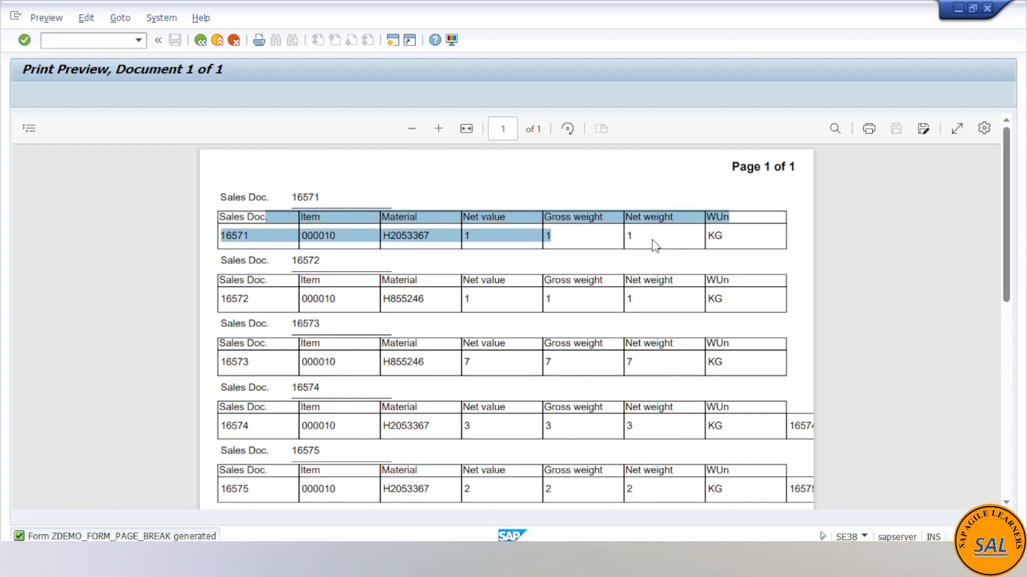
{"action": "double_click", "coordinate": [319, 298]}
{"action": "left_click_drag", "start_coordinate": [423, 294], "coordinate": [708, 296]}
{"action": "left_click", "coordinate": [358, 378]}
{"action": "scroll", "coordinate": [278, 361], "scroll_direction": "down", "scroll_amount": 3}
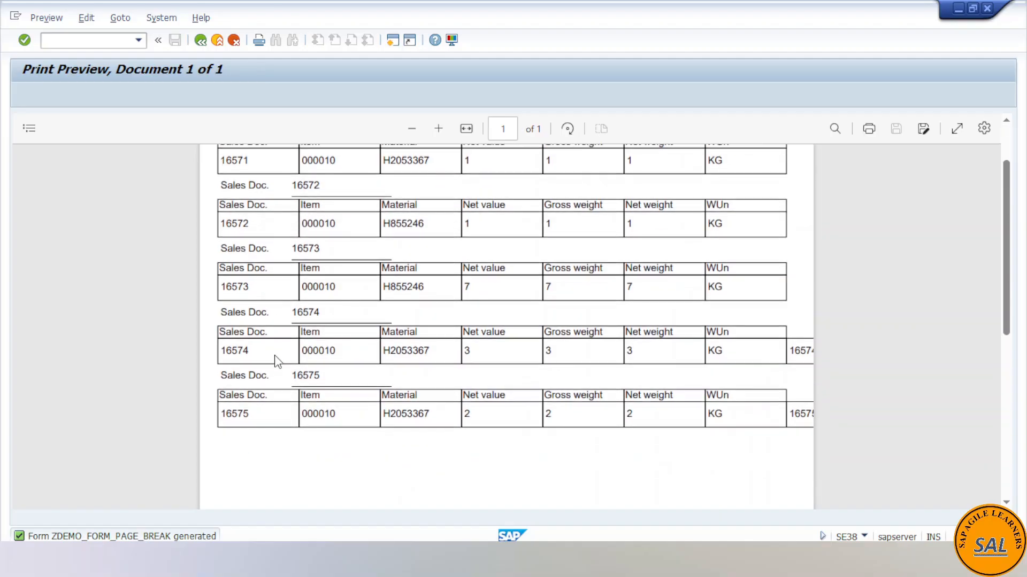
{"action": "scroll", "coordinate": [345, 345], "scroll_direction": "up", "scroll_amount": 3}
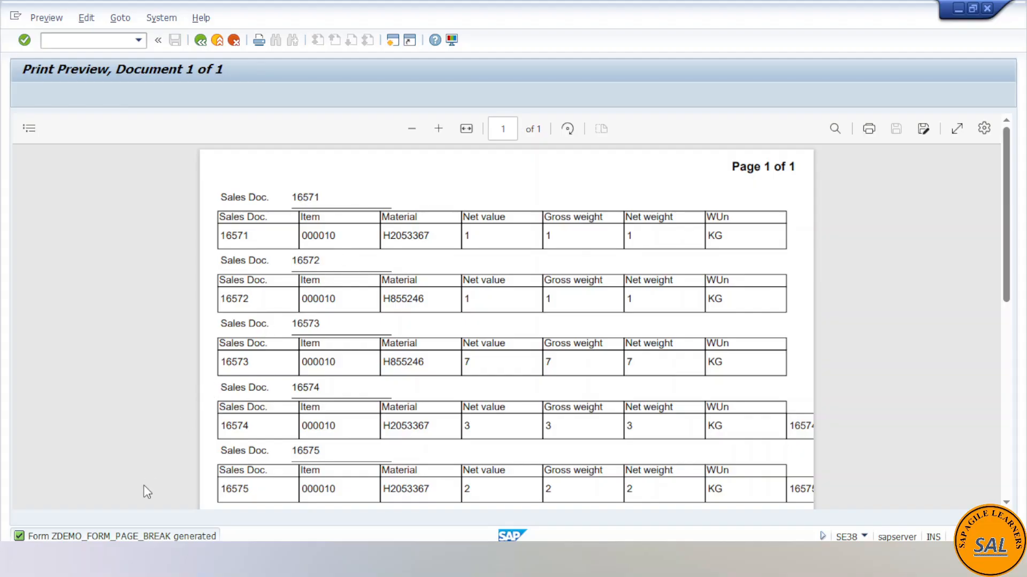
- Leave the print preview, switch back to the ZDEMO_FORM_PAGE_BREAK form session and reopen its full-screen layout
{"action": "left_click", "coordinate": [198, 41]}
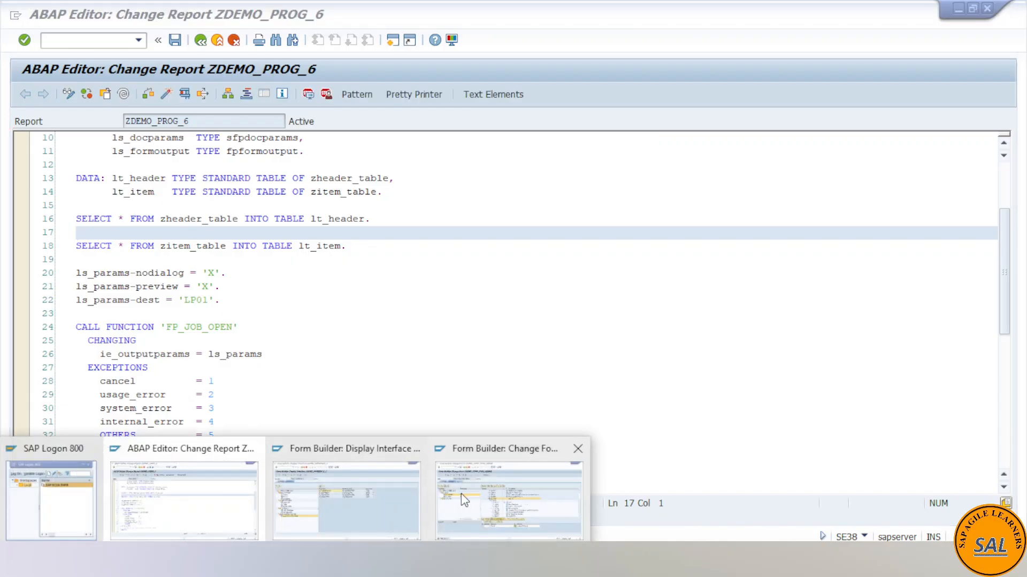
{"action": "left_click", "coordinate": [461, 493]}
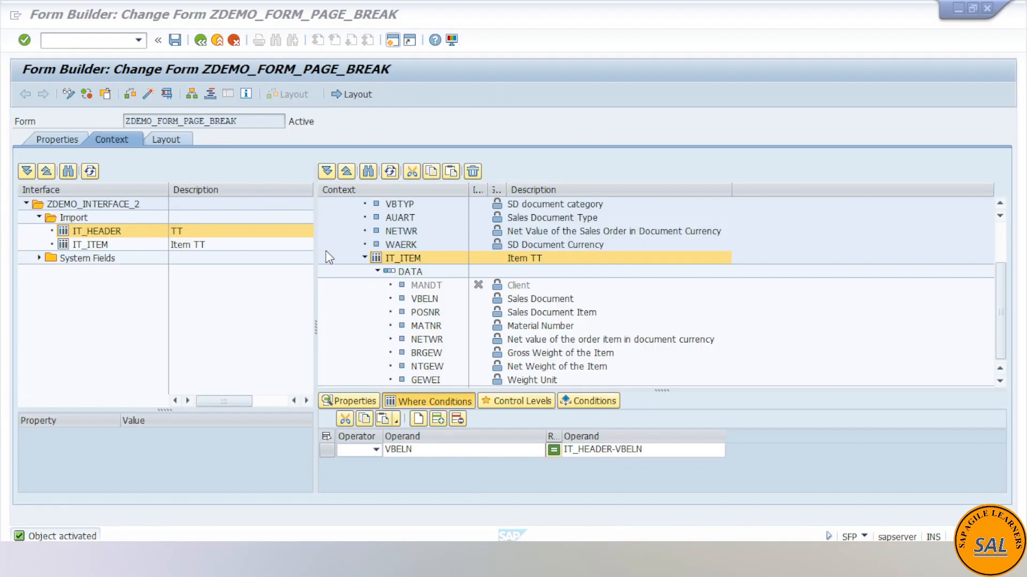
{"action": "left_click", "coordinate": [368, 96]}
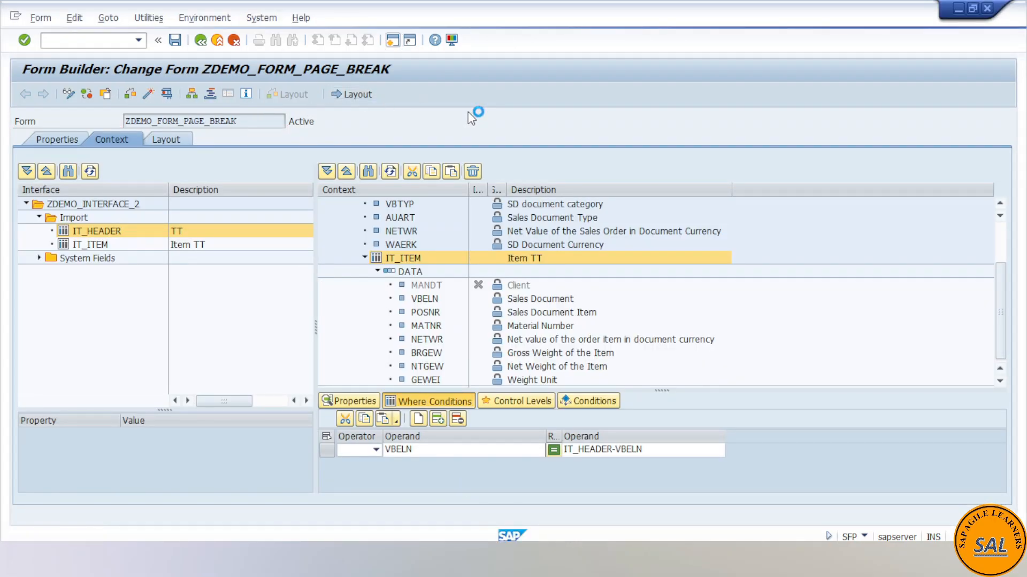
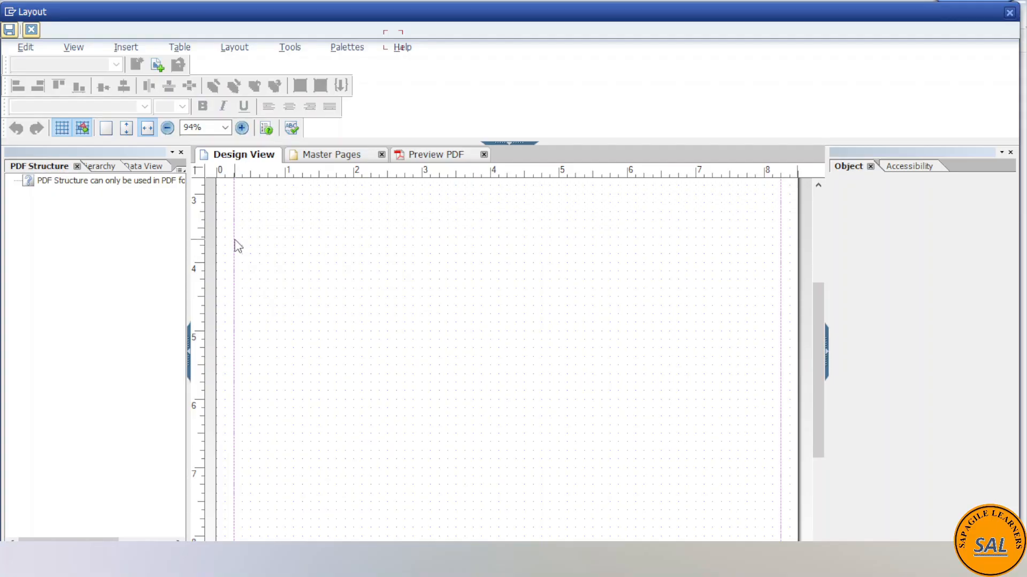
- Select the header_sf_data subform in the hierarchy and bring up its pagination settings
{"action": "left_click", "coordinate": [77, 167]}
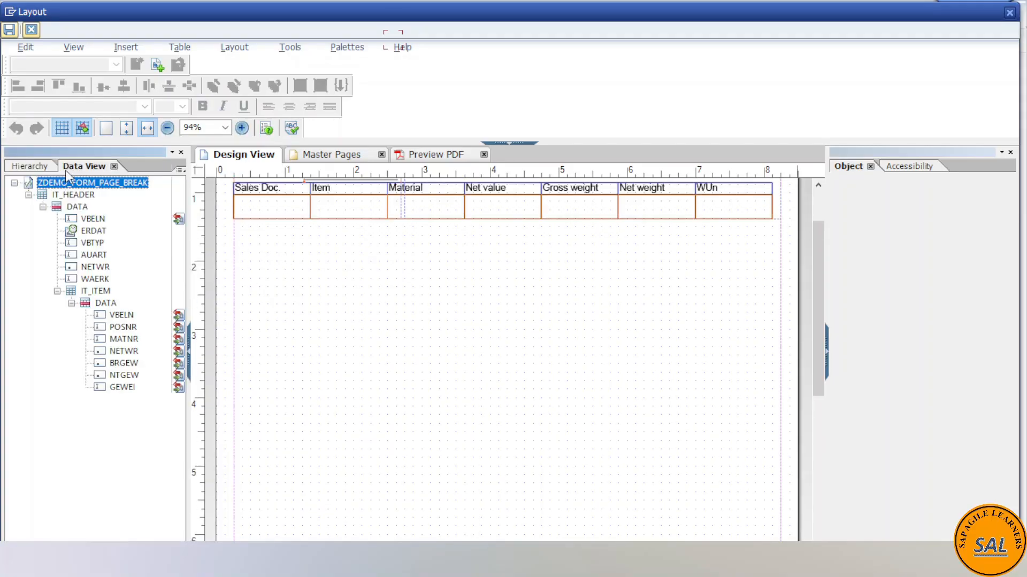
{"action": "left_click", "coordinate": [39, 169]}
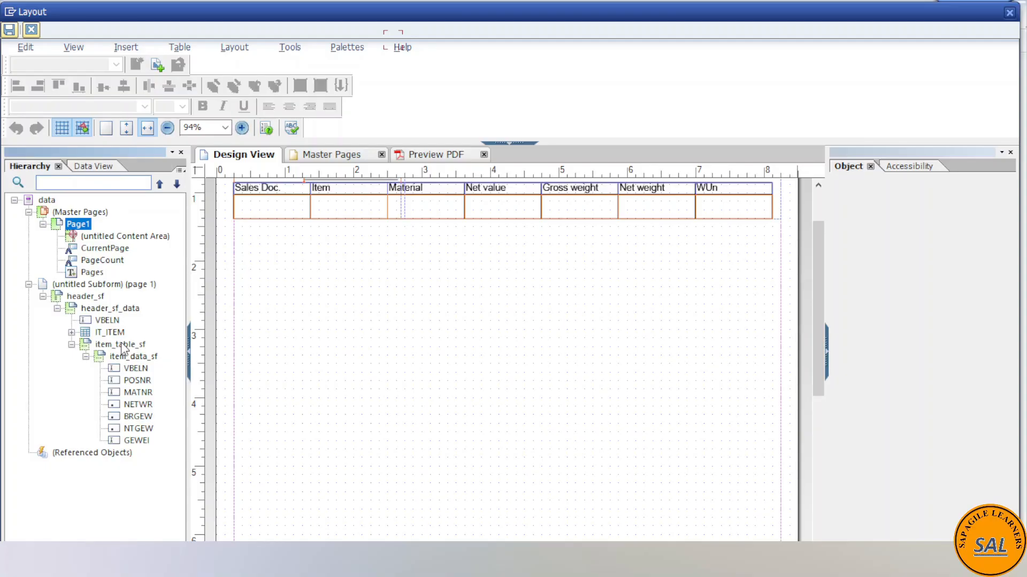
{"action": "left_click", "coordinate": [99, 310]}
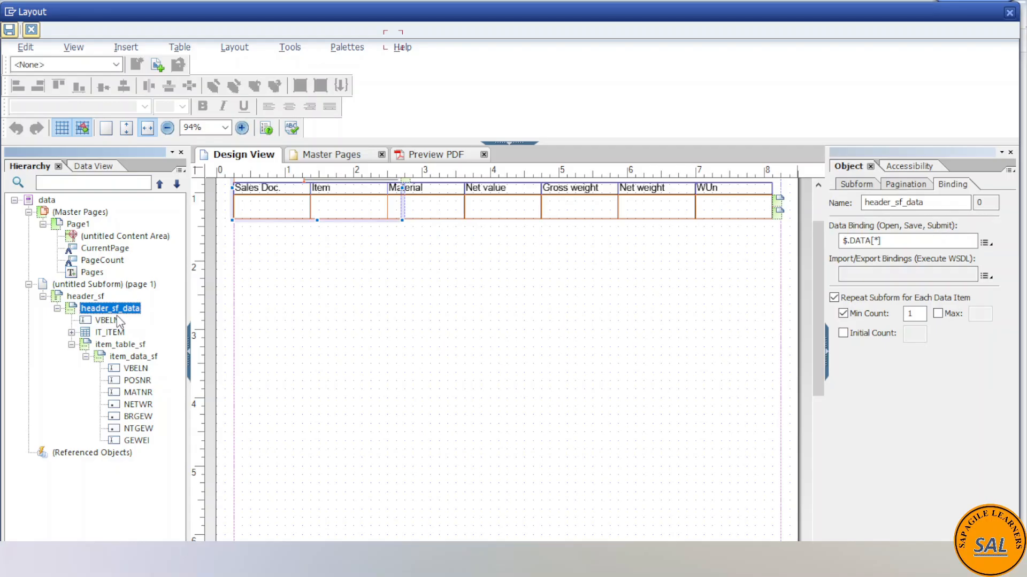
{"action": "left_click", "coordinate": [855, 185]}
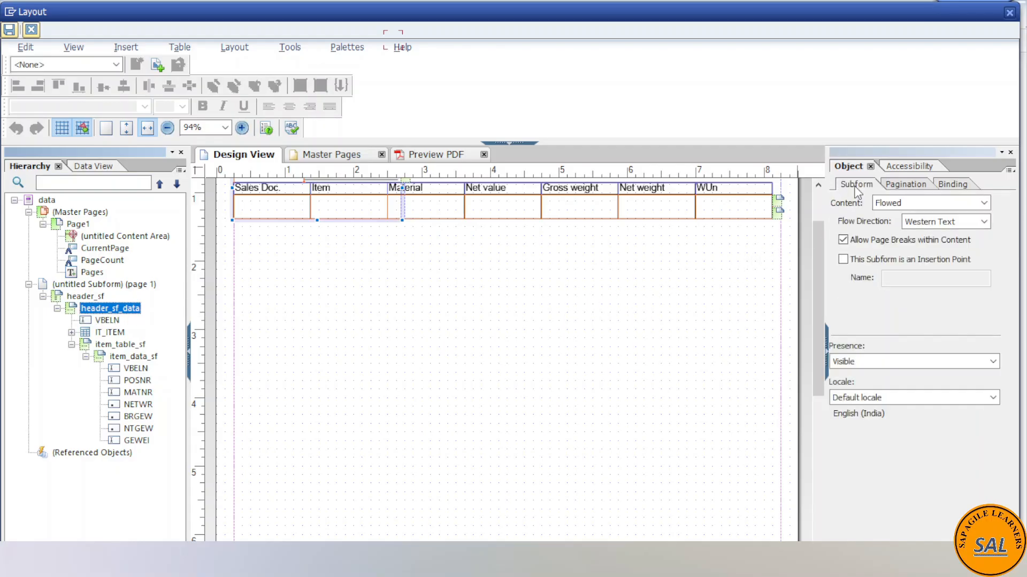
{"action": "left_click", "coordinate": [909, 186]}
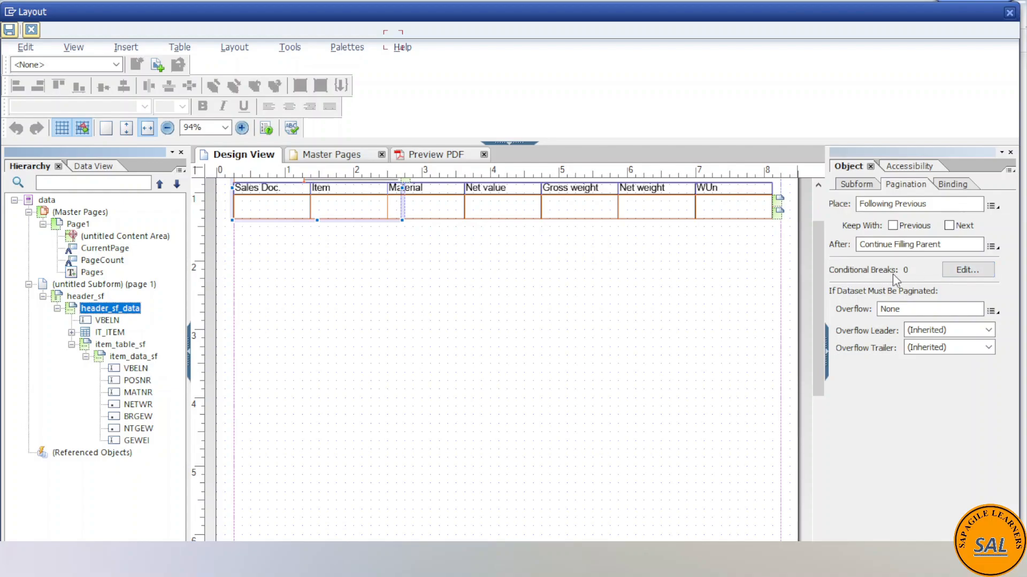
- Add a conditional break to header_sf_data that moves to the top of the next page before the subform whenever VBELN changes
{"action": "left_click", "coordinate": [955, 274]}
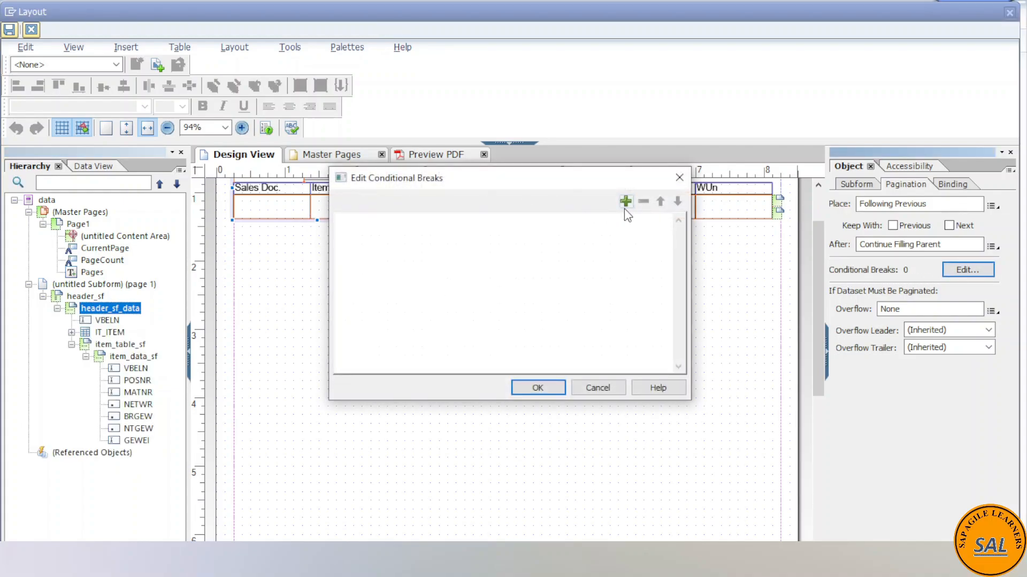
{"action": "left_click", "coordinate": [627, 203]}
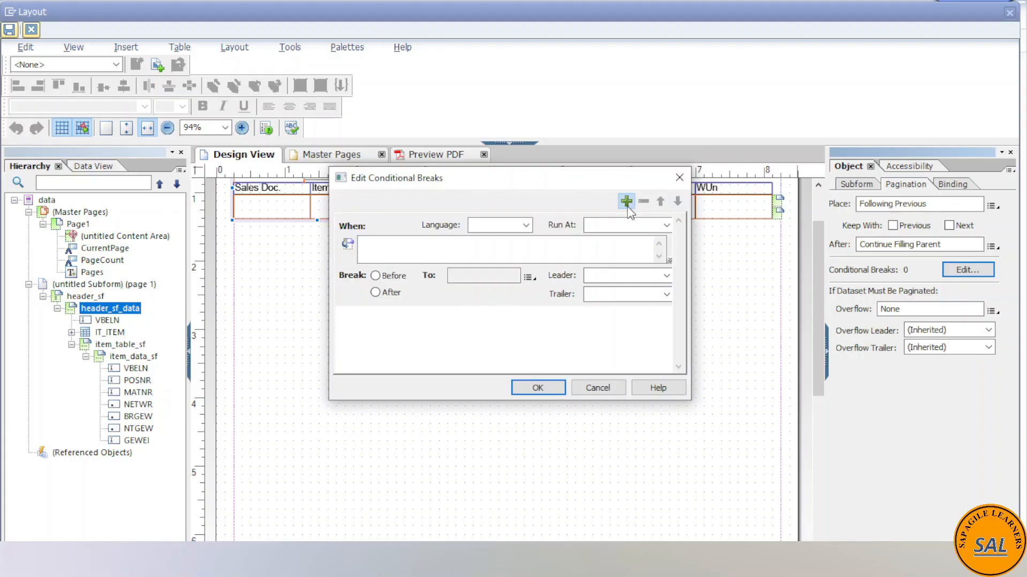
{"action": "left_click", "coordinate": [348, 246]}
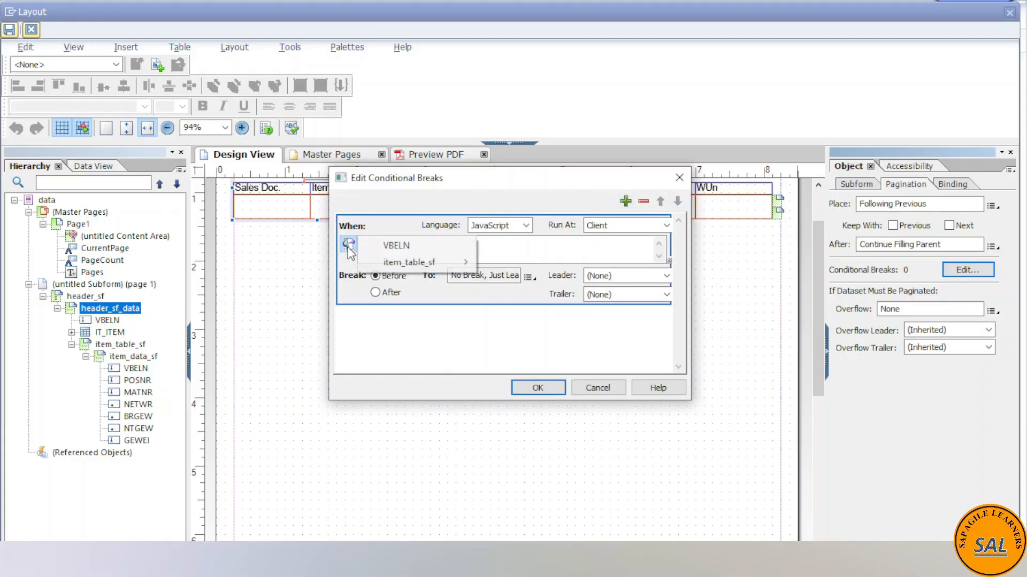
{"action": "left_click", "coordinate": [395, 244]}
{"action": "left_click", "coordinate": [410, 244]}
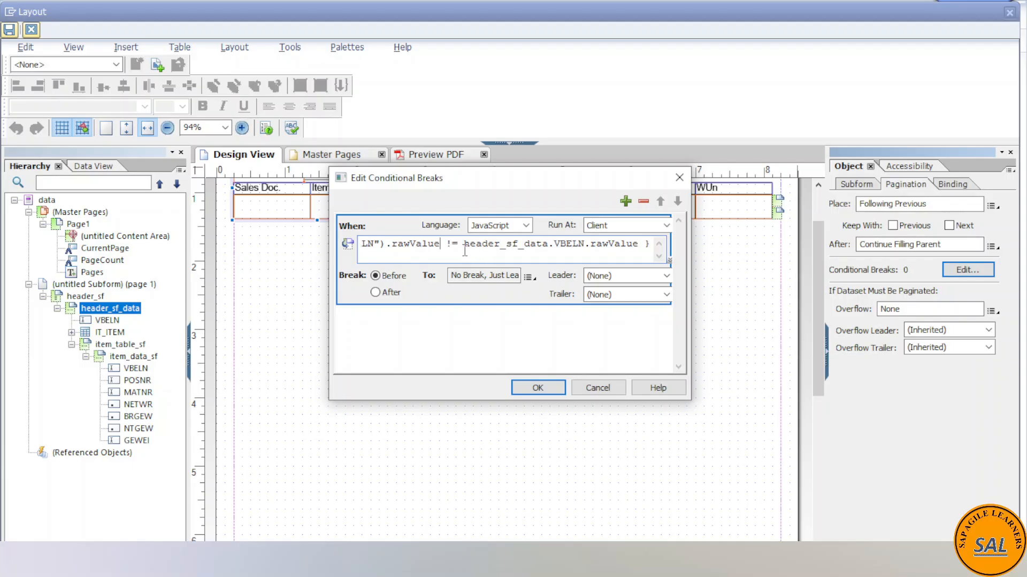
{"action": "left_click", "coordinate": [528, 278]}
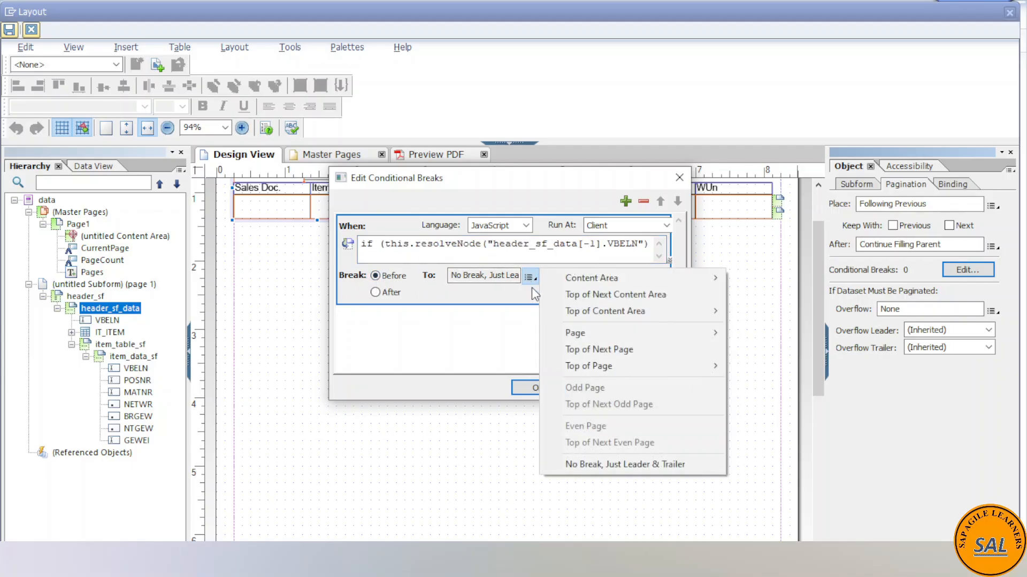
{"action": "left_click", "coordinate": [569, 350]}
{"action": "left_click", "coordinate": [537, 389]}
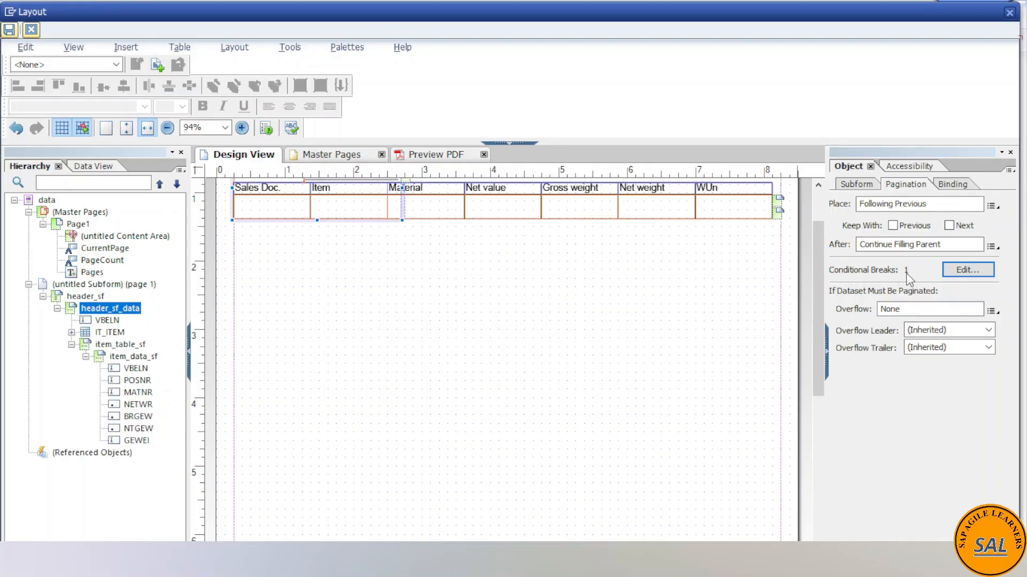
- Save the layout with its conditional break, close the full-screen designer and activate the form ZDEMO_FORM_PAGE_BREAK
{"action": "left_click", "coordinate": [9, 30]}
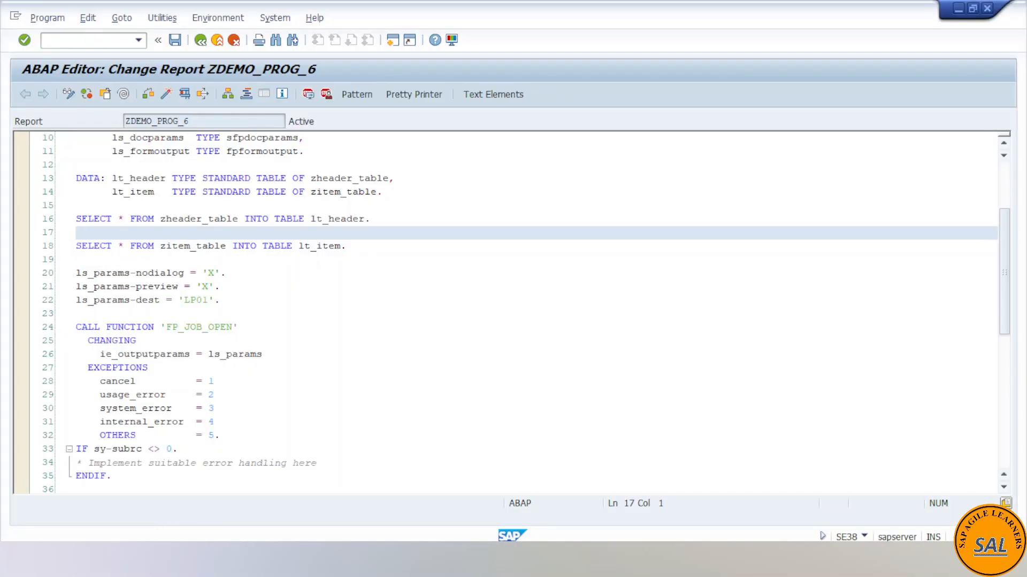
{"action": "left_click", "coordinate": [145, 558]}
{"action": "left_click", "coordinate": [541, 496]}
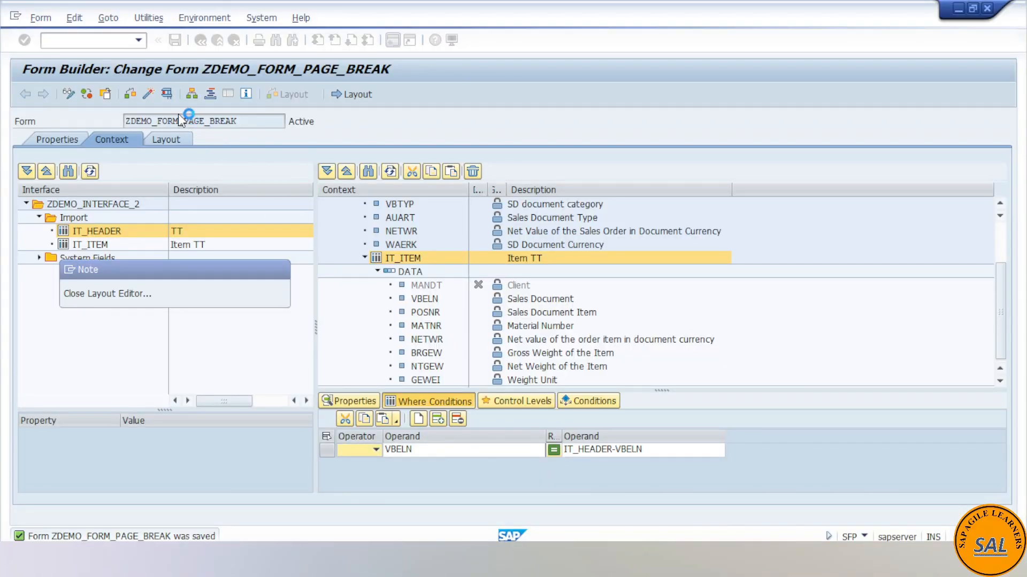
{"action": "left_click", "coordinate": [146, 95]}
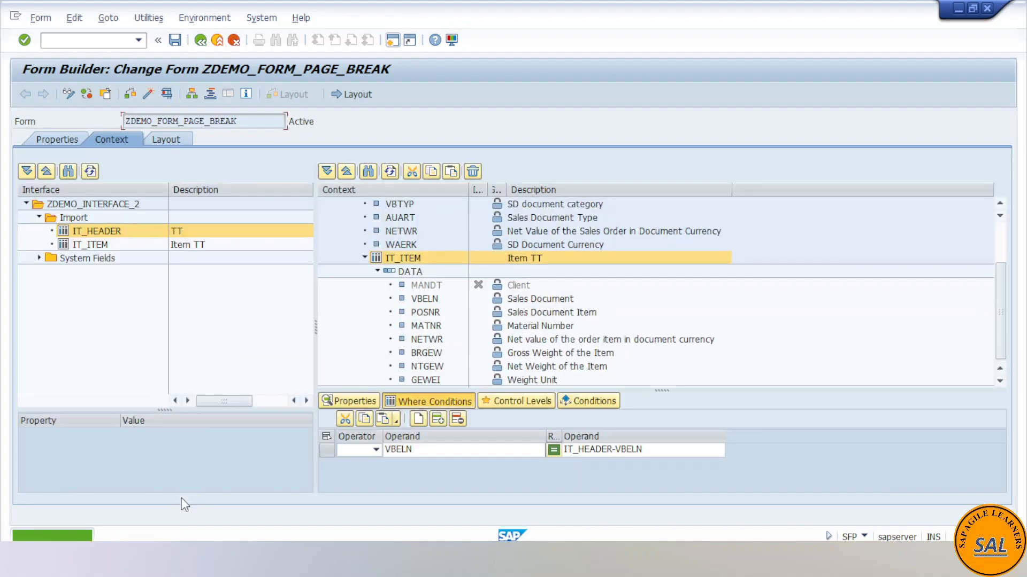
- Switch to the ABAP Editor session and run report ZDEMO_PROG_6 to generate the form's print preview
{"action": "left_click", "coordinate": [246, 500]}
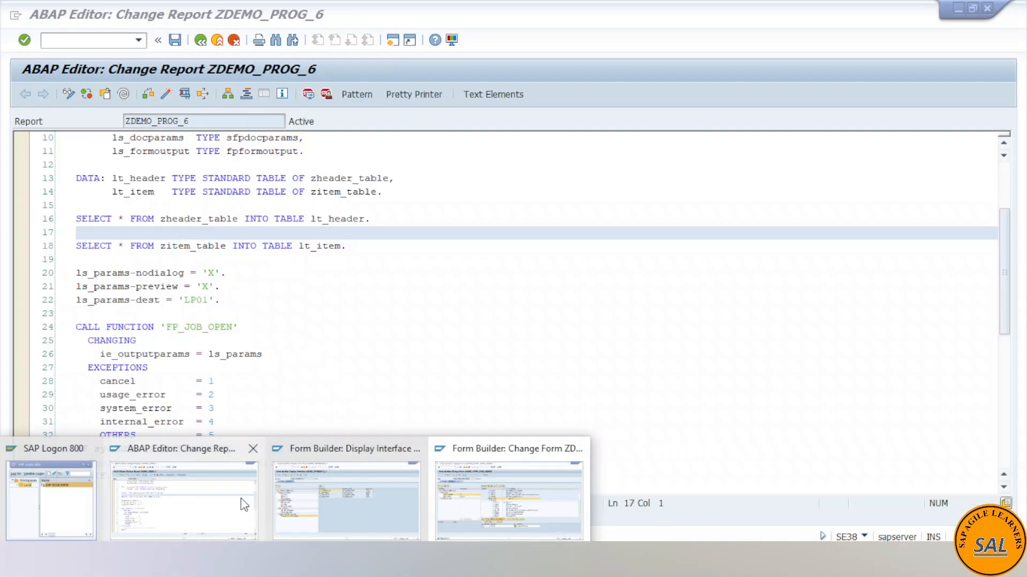
{"action": "mouse_move", "coordinate": [153, 532]}
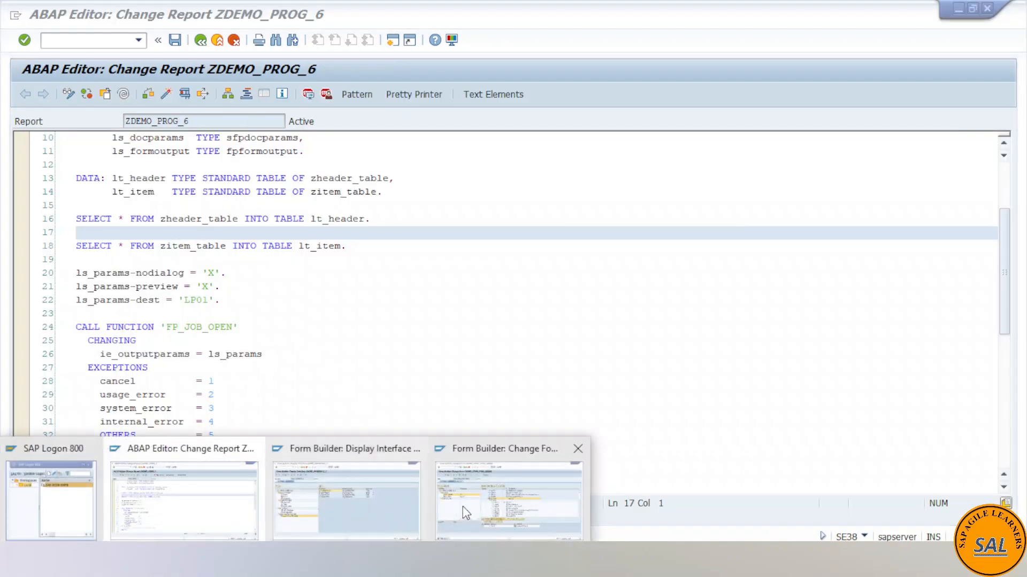
{"action": "left_click", "coordinate": [451, 508]}
{"action": "left_click", "coordinate": [208, 497]}
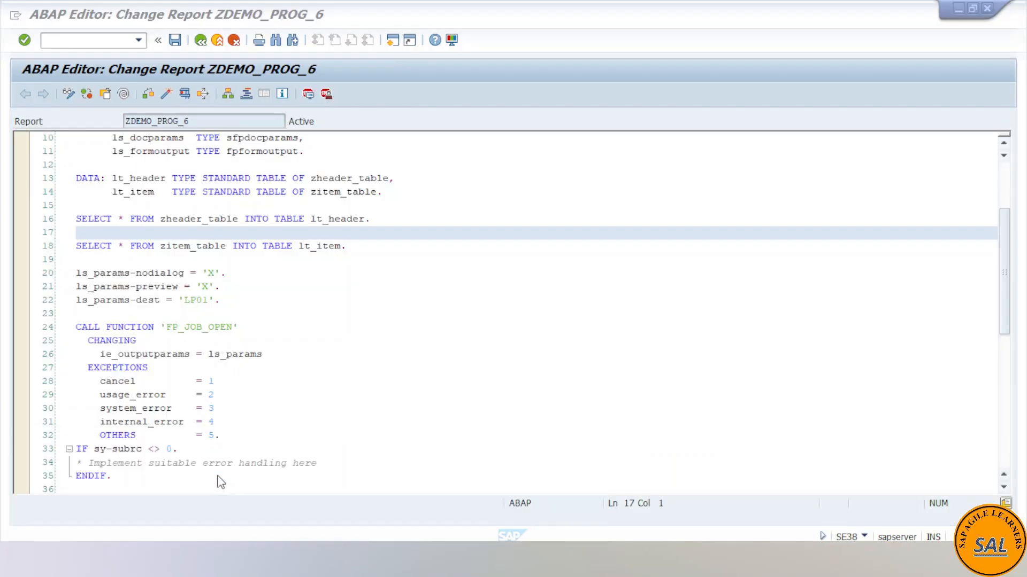
{"action": "left_click", "coordinate": [184, 97]}
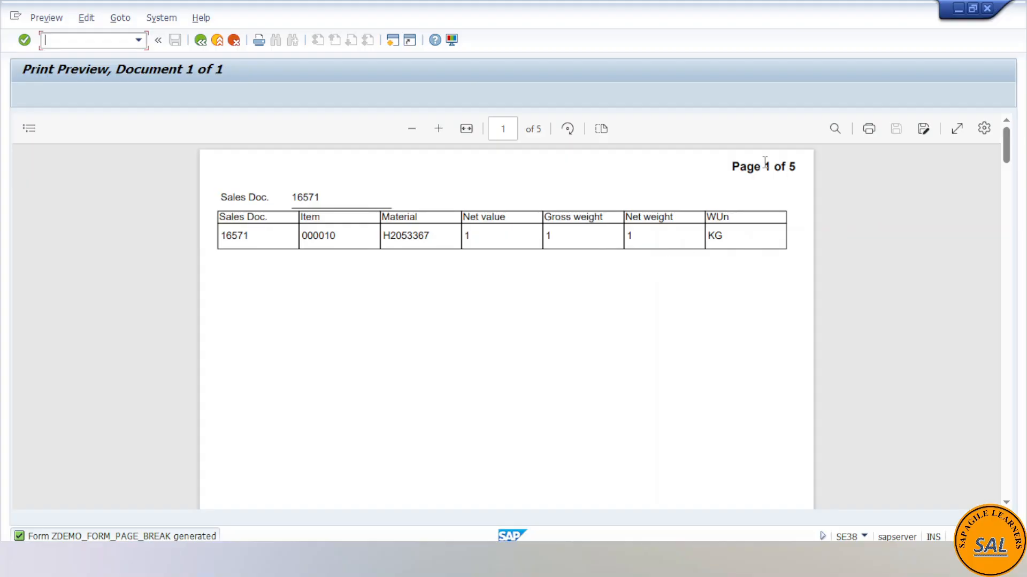
- Examine every page of the print preview for its page number, sales document, table header and item rows
{"action": "left_click_drag", "start_coordinate": [799, 168], "coordinate": [737, 168]}
{"action": "left_click", "coordinate": [707, 312]}
{"action": "scroll", "coordinate": [708, 313], "scroll_direction": "down", "scroll_amount": 3}
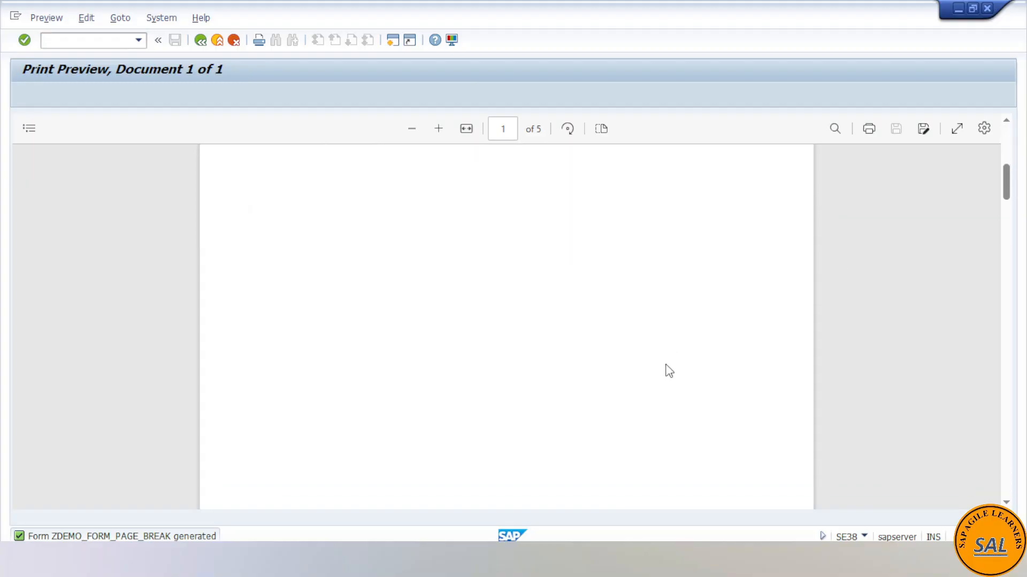
{"action": "scroll", "coordinate": [666, 368], "scroll_direction": "down", "scroll_amount": 8}
{"action": "scroll", "coordinate": [672, 373], "scroll_direction": "down", "scroll_amount": 2}
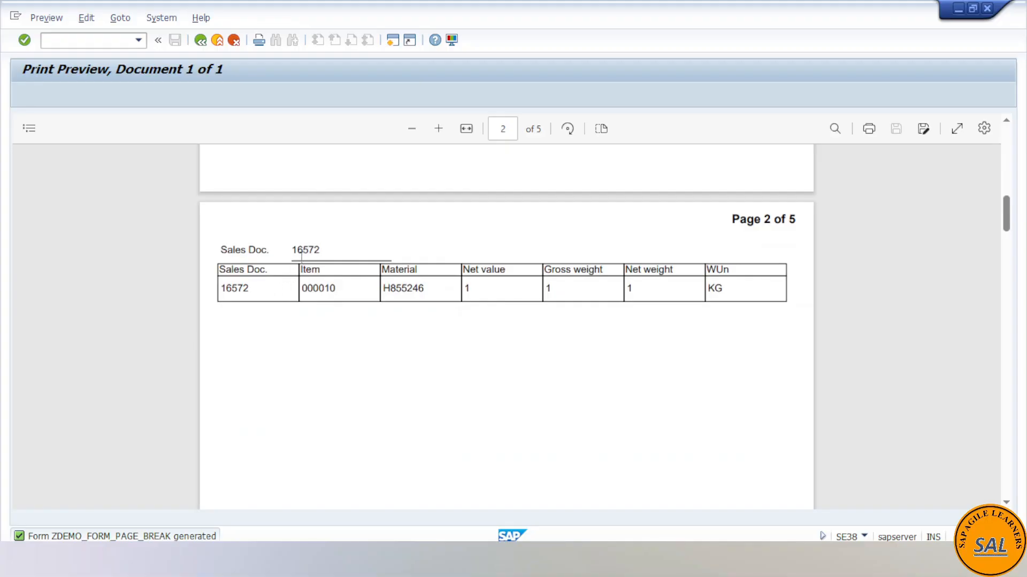
{"action": "scroll", "coordinate": [488, 344], "scroll_direction": "down", "scroll_amount": 3}
{"action": "scroll", "coordinate": [489, 341], "scroll_direction": "down", "scroll_amount": 4}
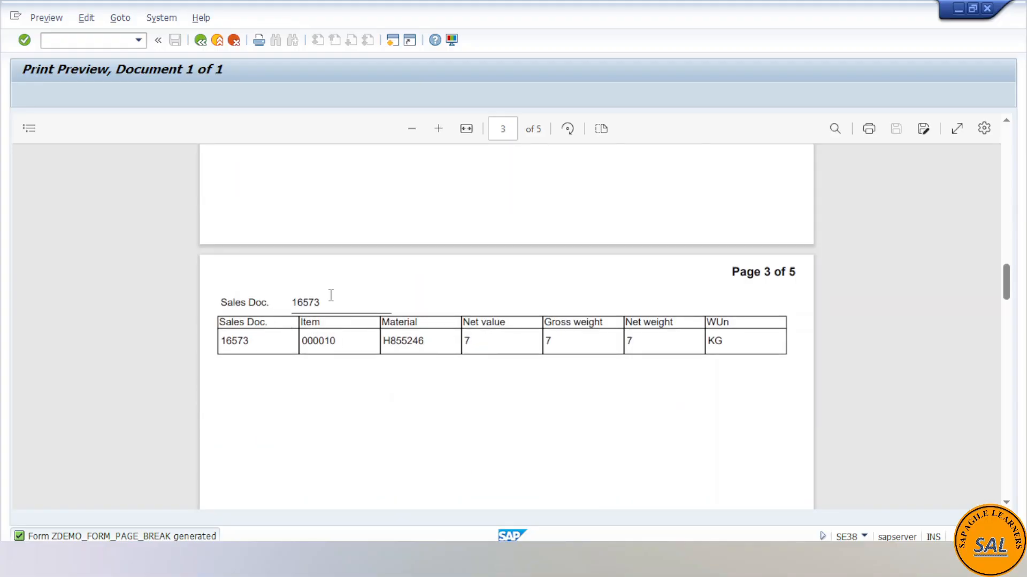
{"action": "scroll", "coordinate": [345, 345], "scroll_direction": "down", "scroll_amount": 5}
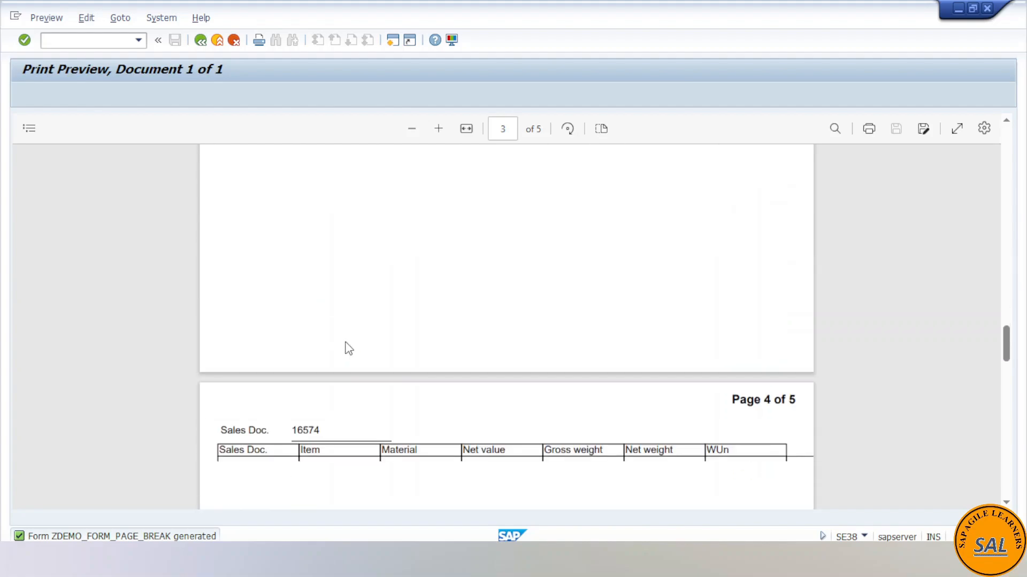
{"action": "scroll", "coordinate": [349, 348], "scroll_direction": "down", "scroll_amount": 4}
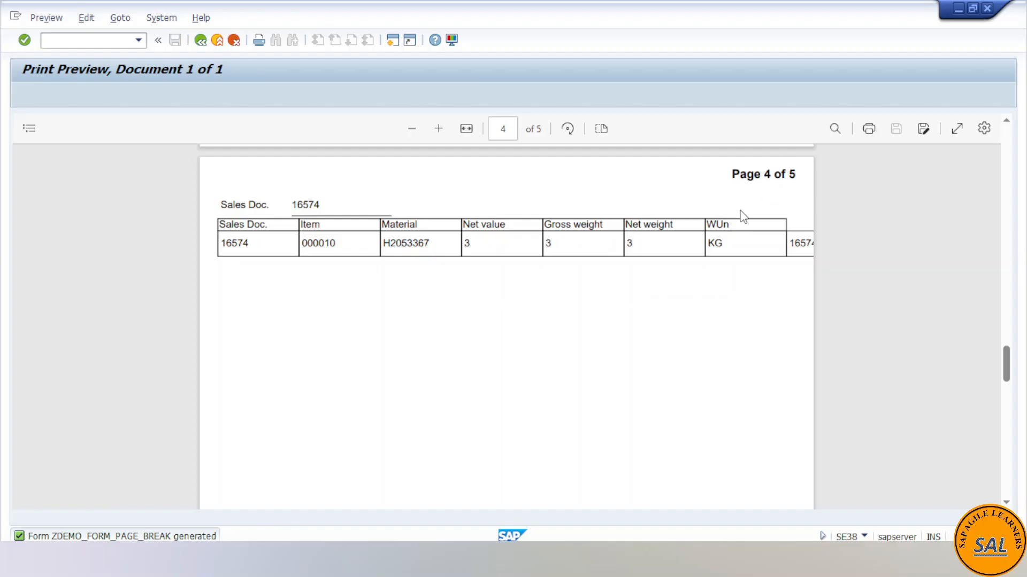
{"action": "scroll", "coordinate": [656, 319], "scroll_direction": "down", "scroll_amount": 5}
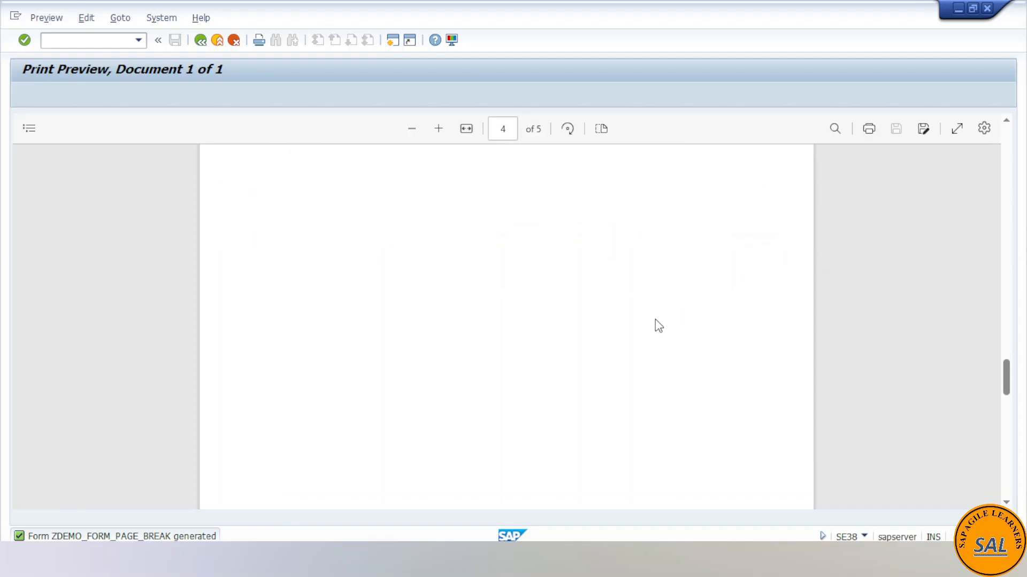
{"action": "scroll", "coordinate": [656, 320], "scroll_direction": "down", "scroll_amount": 3}
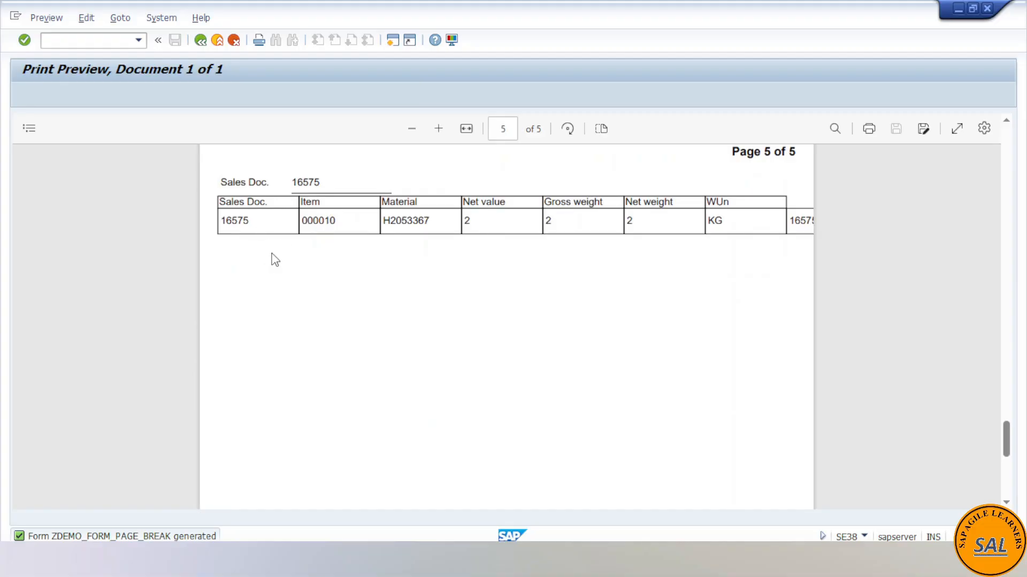
{"action": "scroll", "coordinate": [274, 260], "scroll_direction": "up", "scroll_amount": 2}
{"action": "scroll", "coordinate": [274, 300], "scroll_direction": "up", "scroll_amount": 10}
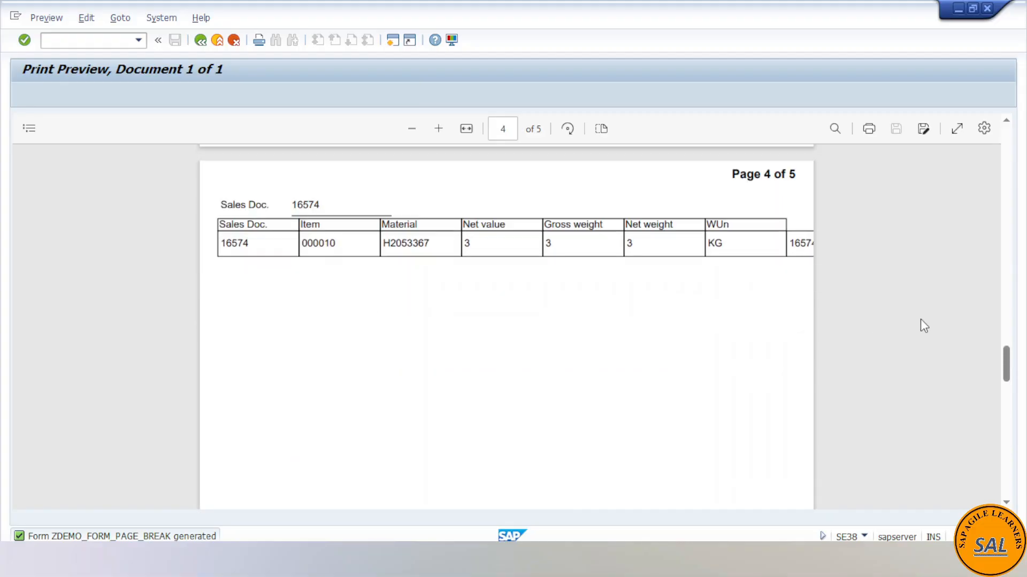
{"action": "left_click_drag", "start_coordinate": [1006, 363], "coordinate": [1009, 140]}
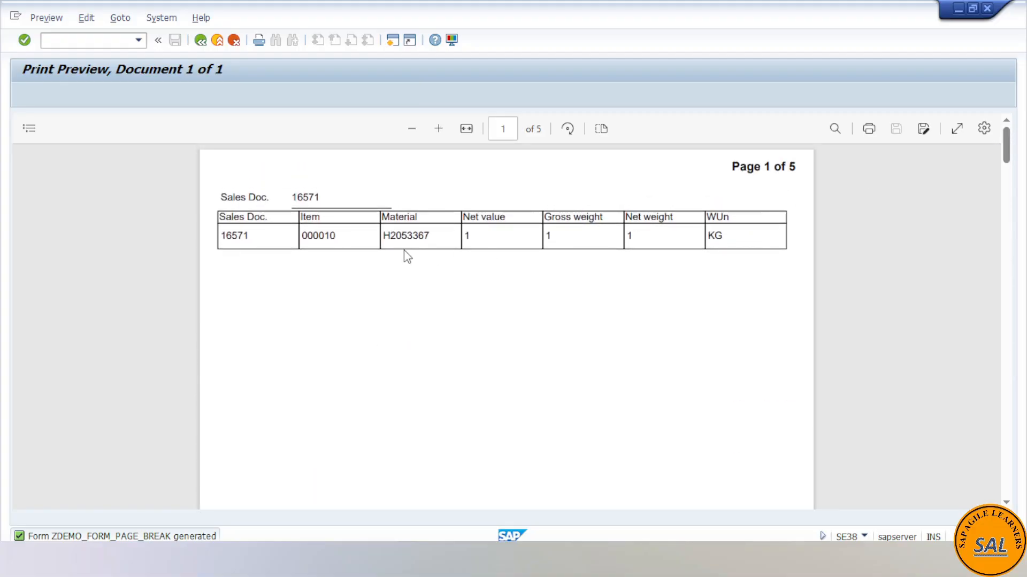
- Leave the print preview, switch back to the ZDEMO_FORM_PAGE_BREAK form session and open its layout
{"action": "left_click", "coordinate": [200, 41]}
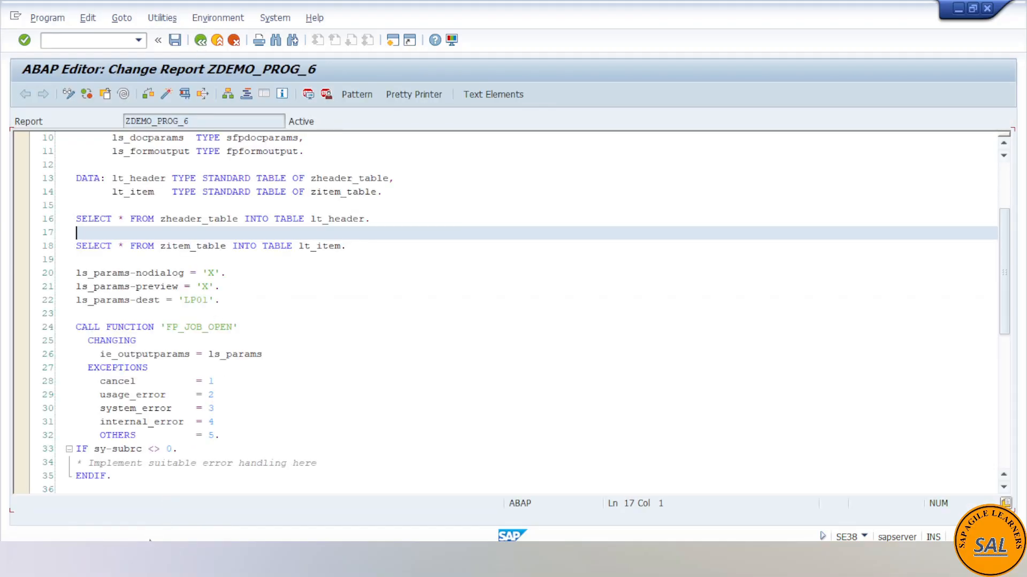
{"action": "mouse_move", "coordinate": [229, 532]}
{"action": "left_click", "coordinate": [460, 512]}
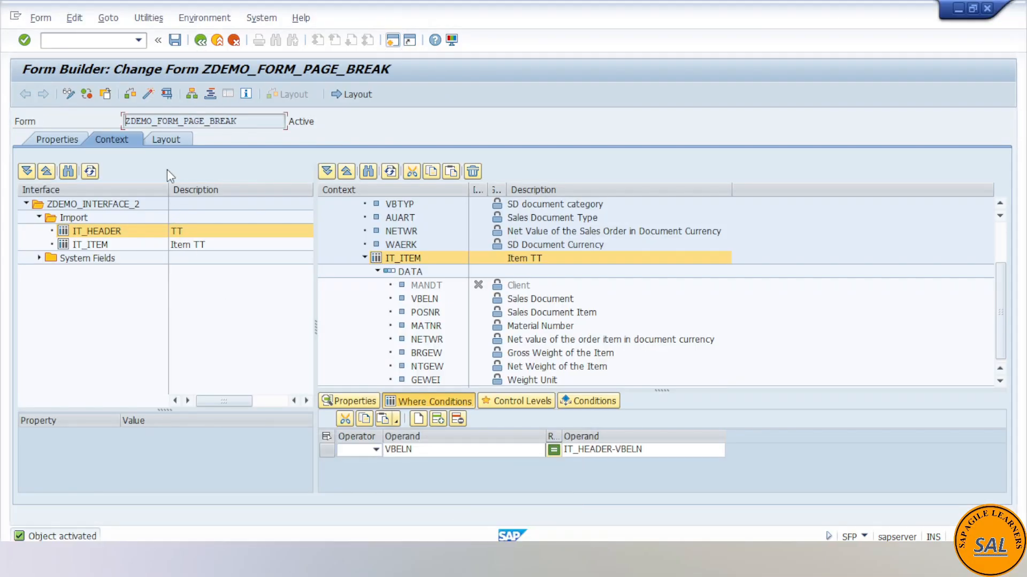
{"action": "left_click", "coordinate": [168, 139]}
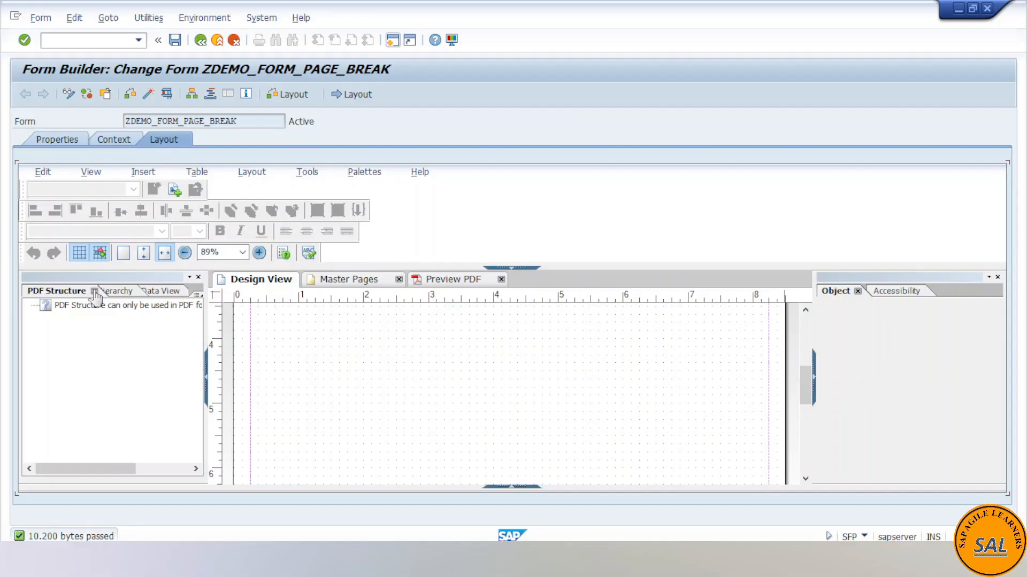
- Examine the binding settings of the IT_ITEM table and its overflowLeader row from the layout hierarchy
{"action": "left_click", "coordinate": [94, 291]}
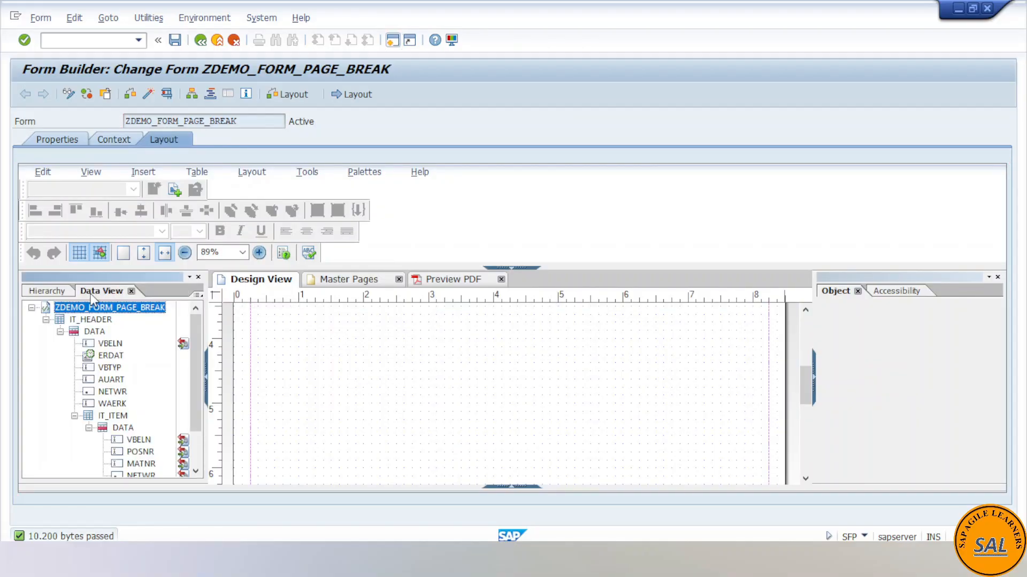
{"action": "left_click", "coordinate": [50, 291]}
{"action": "left_click", "coordinate": [87, 347]}
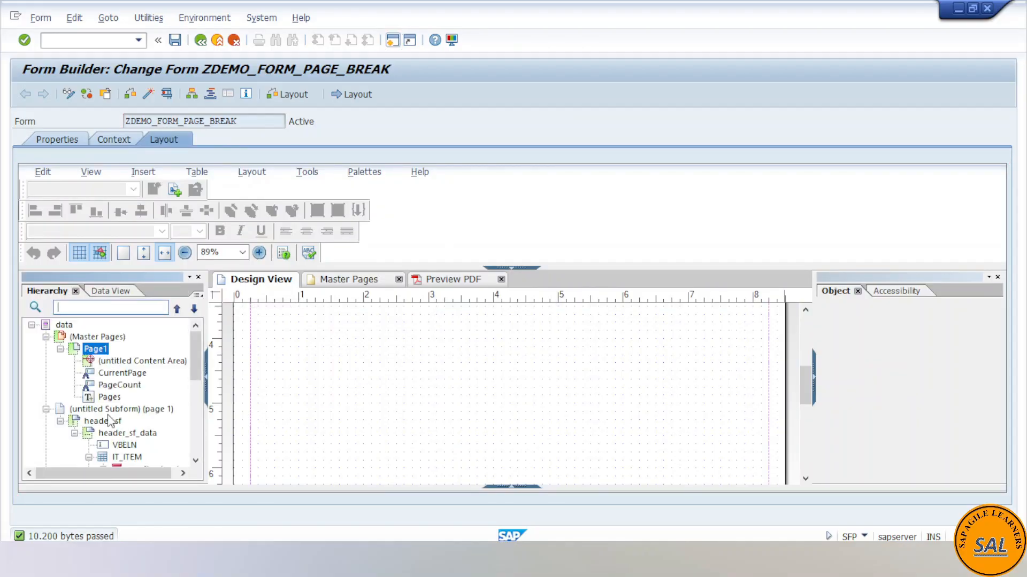
{"action": "scroll", "coordinate": [111, 423], "scroll_direction": "down", "scroll_amount": 1}
{"action": "scroll", "coordinate": [124, 437], "scroll_direction": "down", "scroll_amount": 1}
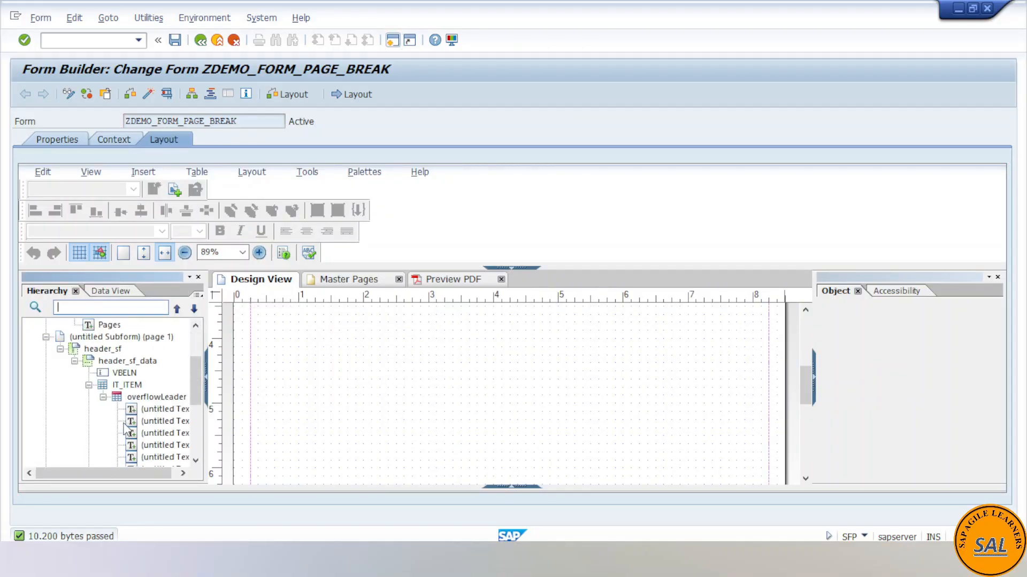
{"action": "left_click", "coordinate": [128, 386]}
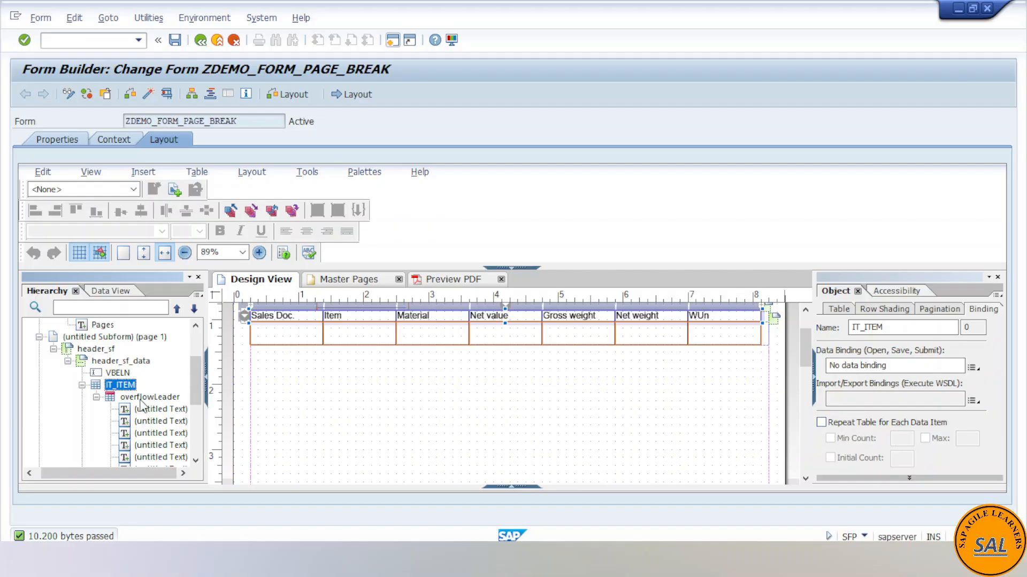
{"action": "left_click", "coordinate": [142, 399]}
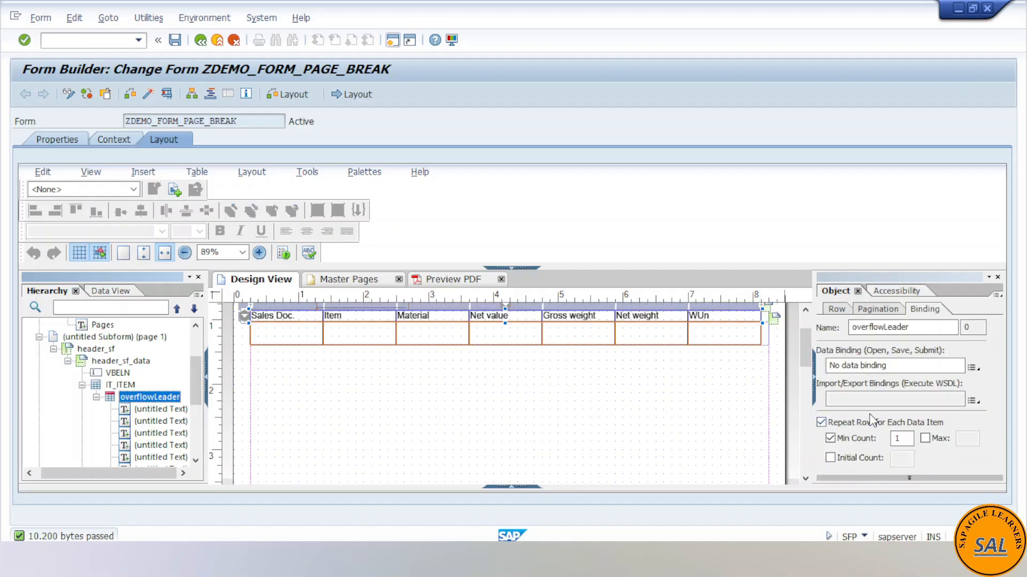
- Stop the overflowLeader row from repeating for each data item, and save and activate the form
{"action": "left_click", "coordinate": [822, 423]}
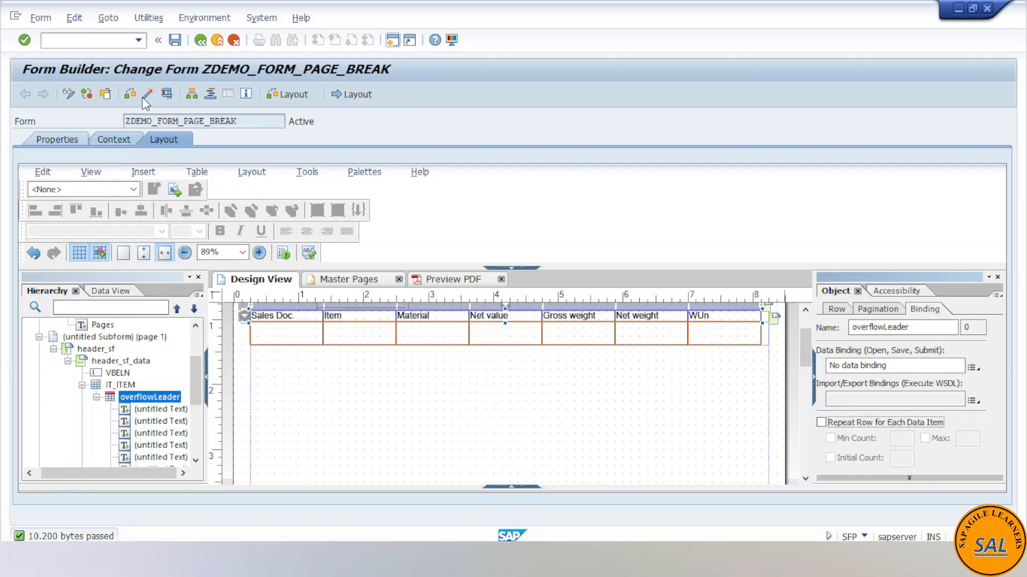
{"action": "left_click", "coordinate": [175, 41]}
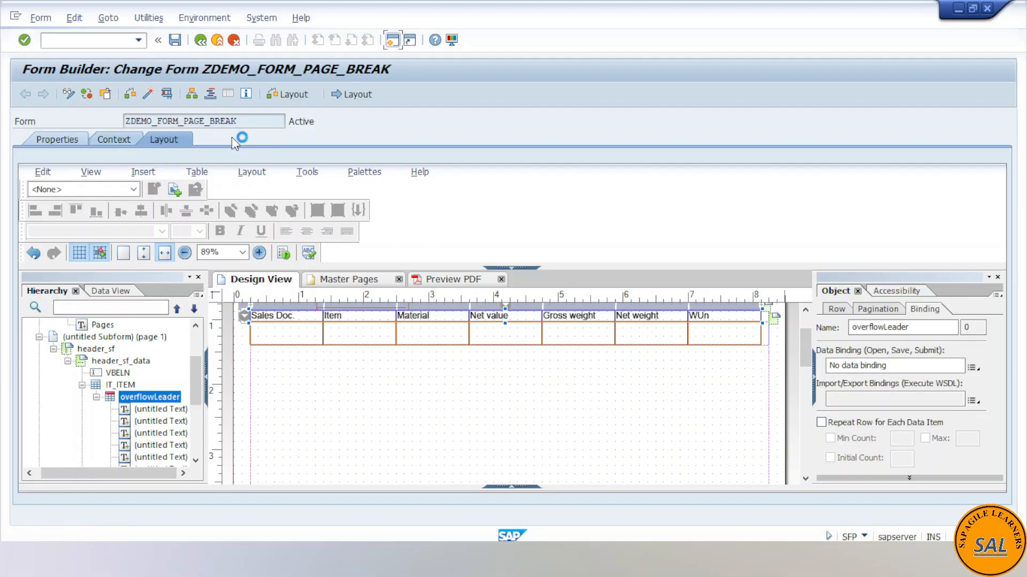
{"action": "left_click", "coordinate": [151, 97]}
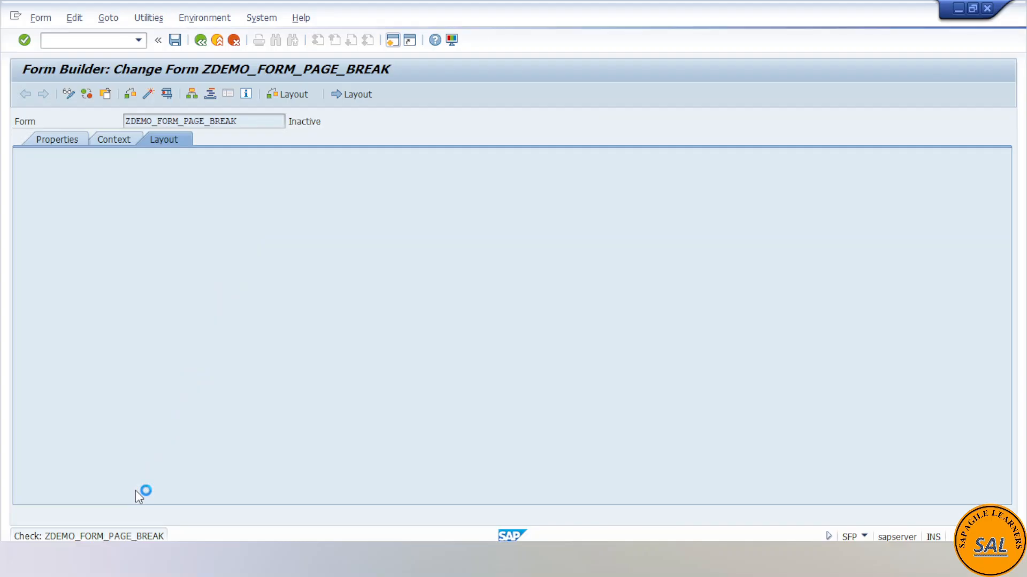
{"action": "left_click", "coordinate": [149, 558]}
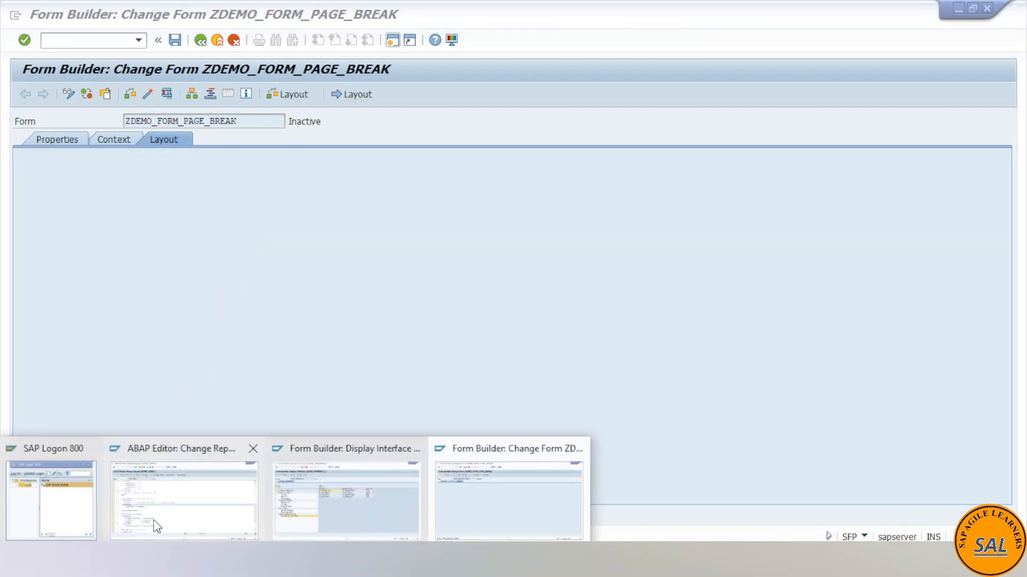
{"action": "left_click", "coordinate": [511, 477]}
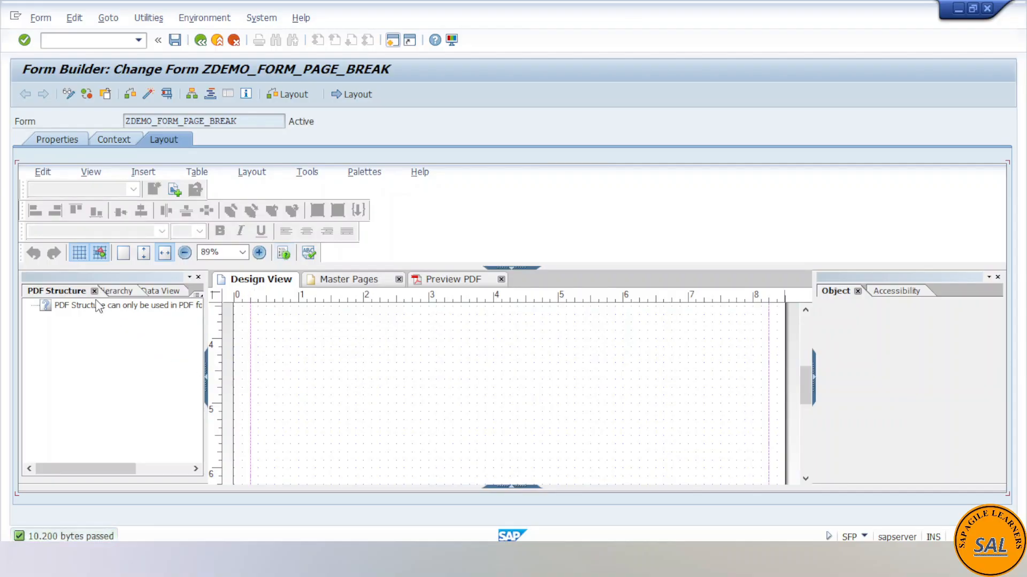
- Examine the data view and the binding settings of the header_sf subform in the reloaded layout
{"action": "left_click", "coordinate": [94, 291]}
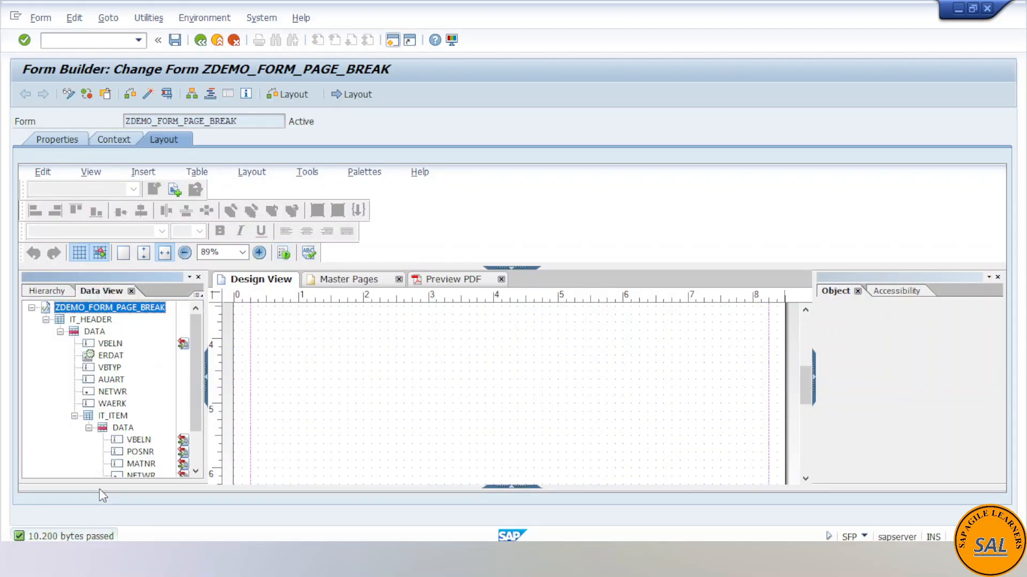
{"action": "left_click", "coordinate": [47, 291]}
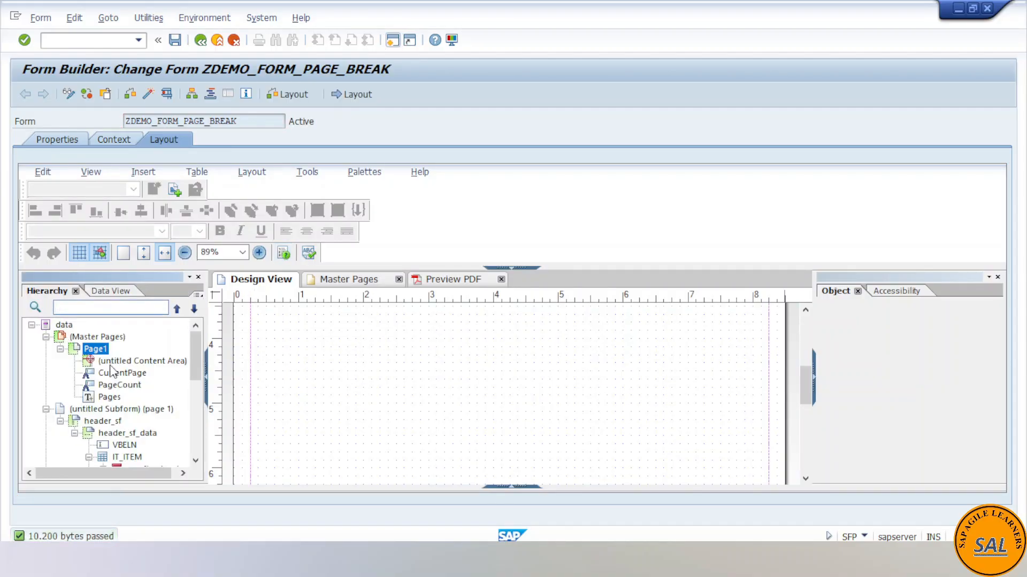
{"action": "left_click", "coordinate": [109, 422]}
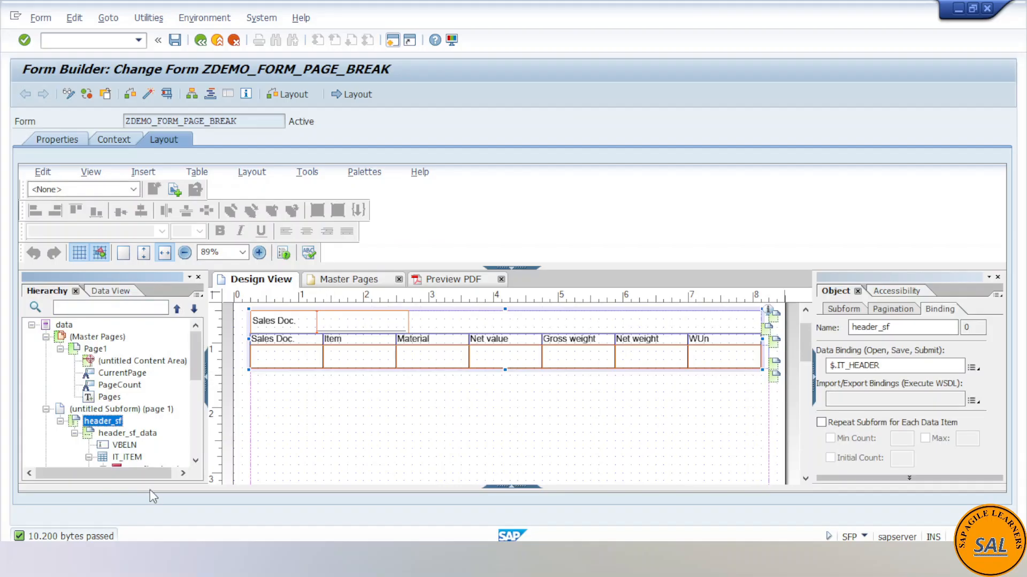
- Switch to the ABAP Editor session and run report ZDEMO_PROG_6 to regenerate the print preview with the changed row
{"action": "left_click", "coordinate": [169, 467]}
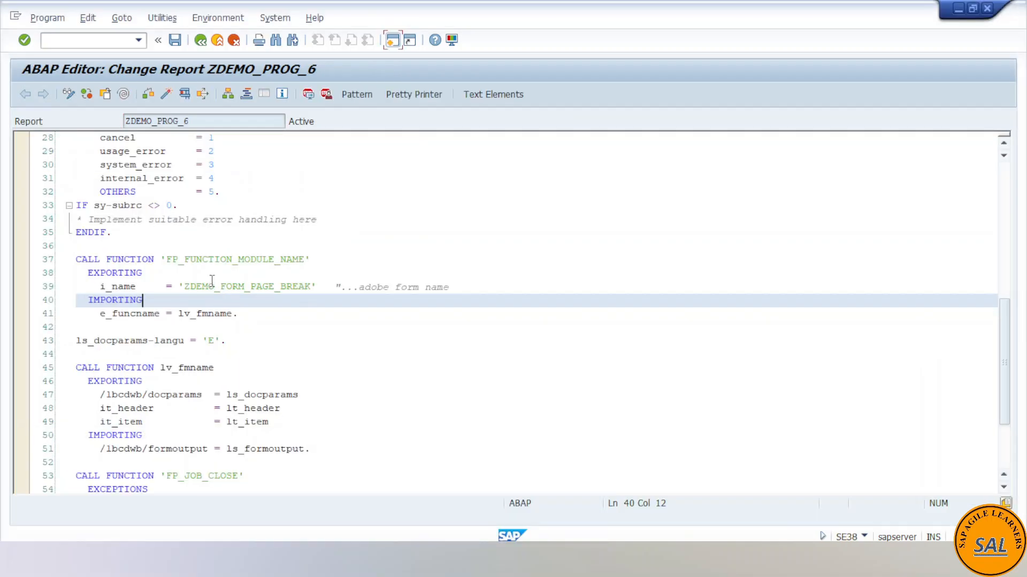
{"action": "left_click", "coordinate": [185, 93]}
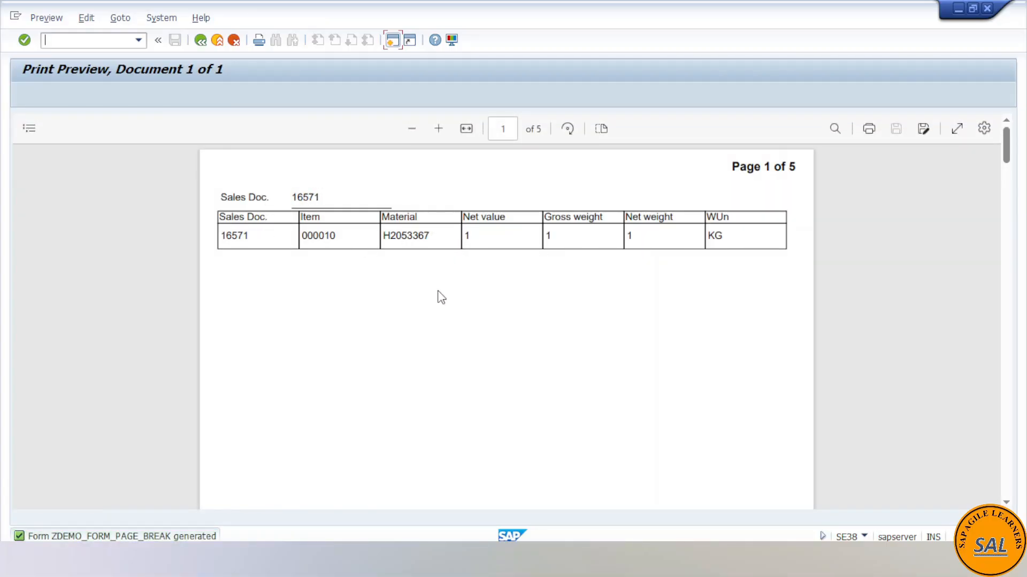
- Examine all pages of the new print preview, checking each sales document's header, table header and item rows
{"action": "scroll", "coordinate": [423, 323], "scroll_direction": "down", "scroll_amount": 15}
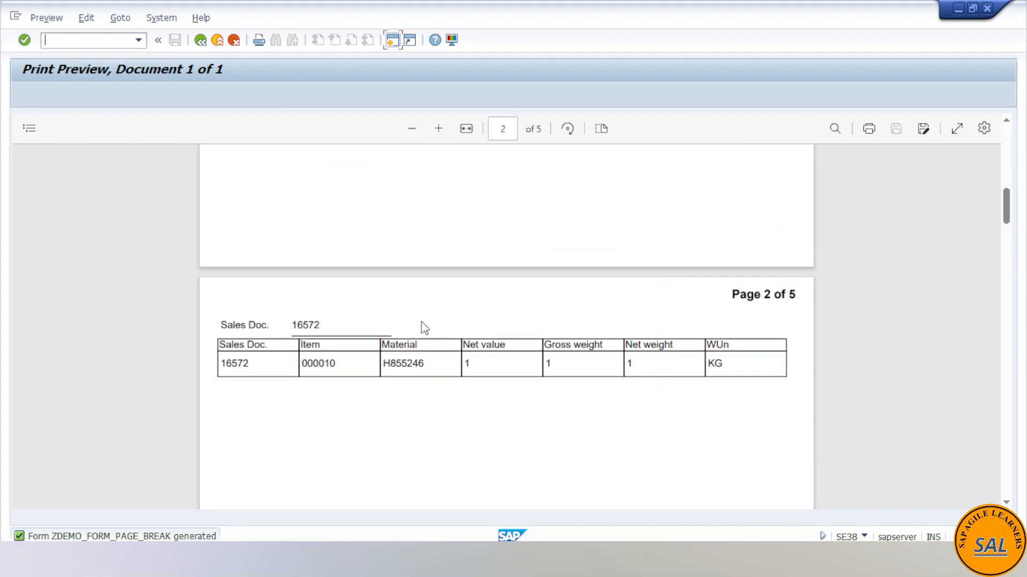
{"action": "scroll", "coordinate": [424, 328], "scroll_direction": "down", "scroll_amount": 12}
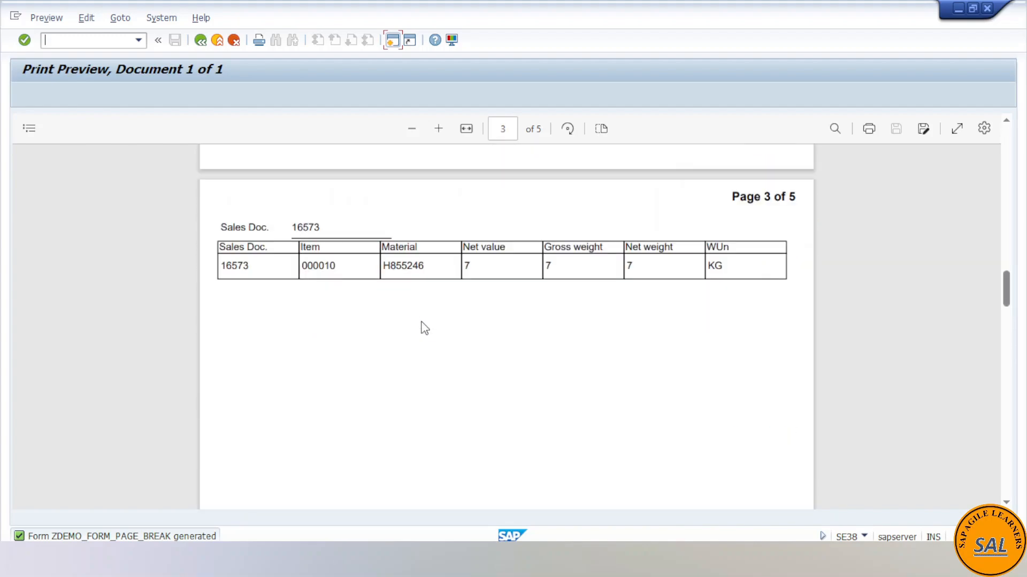
{"action": "scroll", "coordinate": [425, 328], "scroll_direction": "down", "scroll_amount": 10}
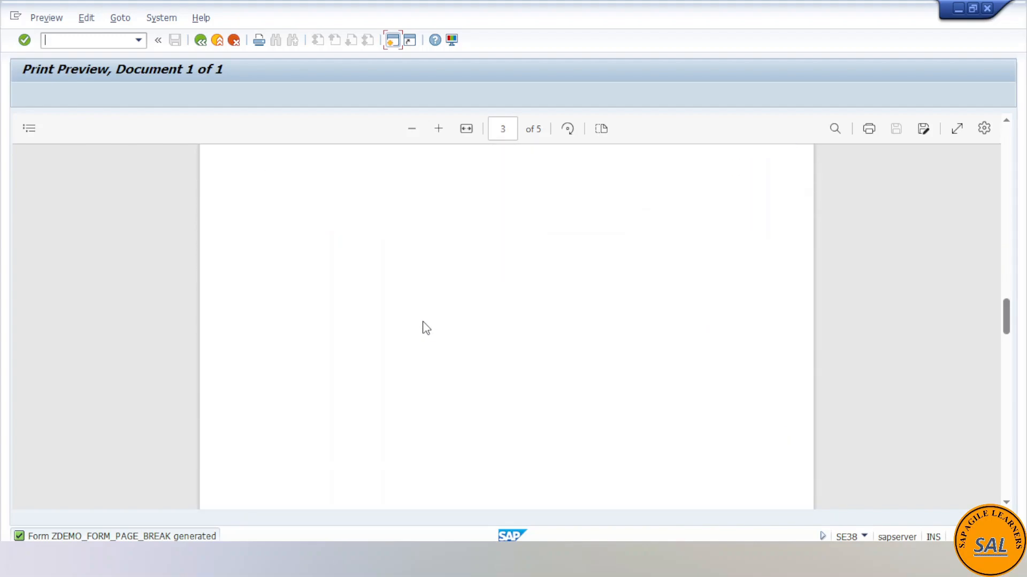
{"action": "scroll", "coordinate": [426, 328], "scroll_direction": "down", "scroll_amount": 4}
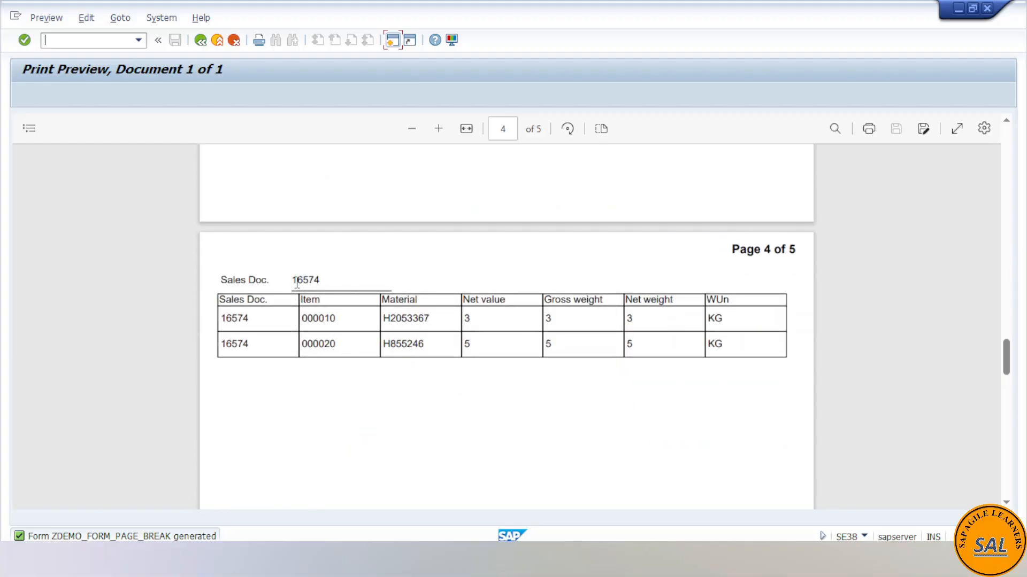
{"action": "left_click_drag", "start_coordinate": [293, 281], "coordinate": [322, 281]}
{"action": "left_click", "coordinate": [306, 326]}
{"action": "left_click_drag", "start_coordinate": [315, 316], "coordinate": [333, 343]}
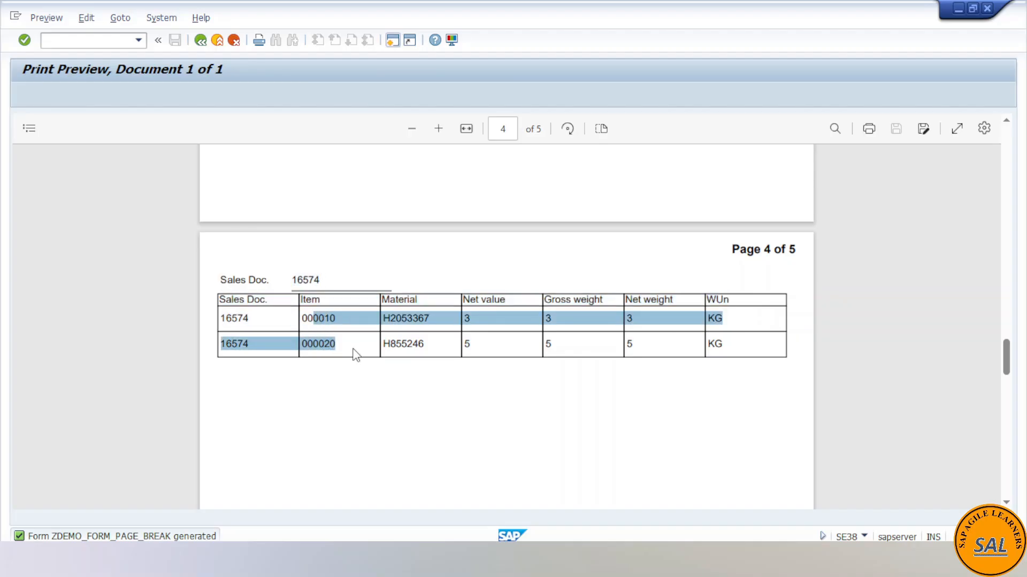
{"action": "left_click", "coordinate": [359, 350]}
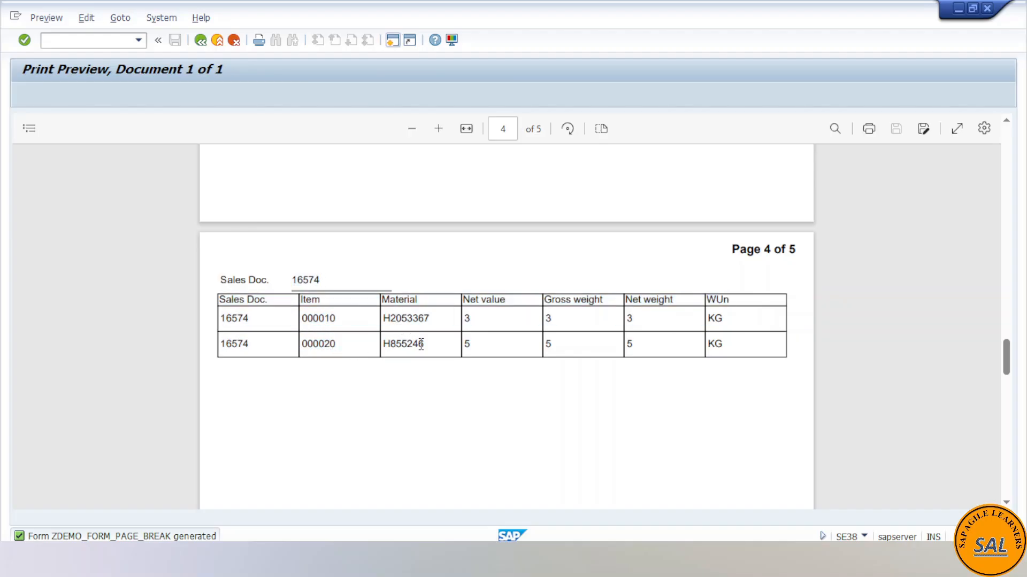
{"action": "scroll", "coordinate": [278, 357], "scroll_direction": "down", "scroll_amount": 5}
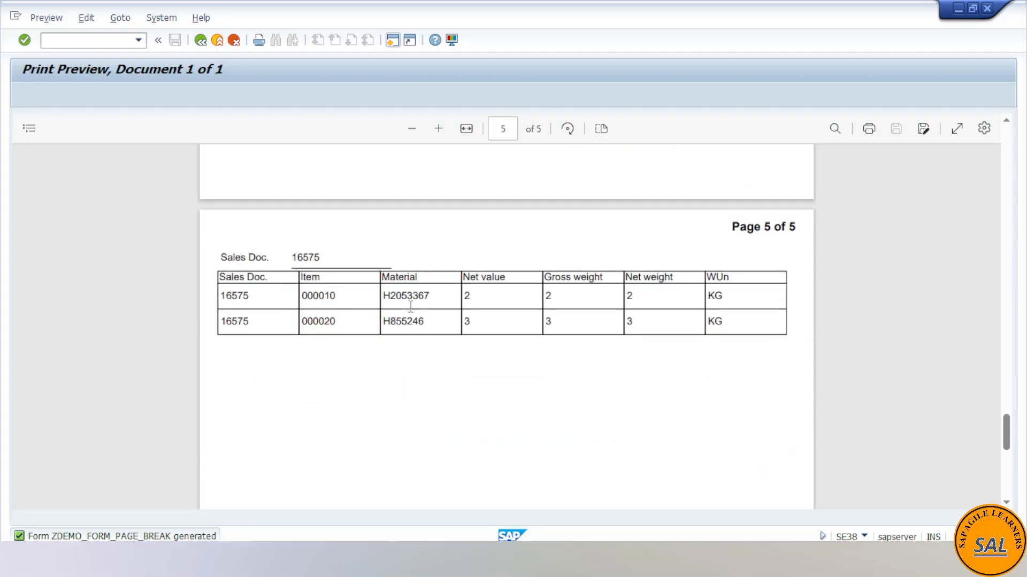
{"action": "scroll", "coordinate": [423, 329], "scroll_direction": "up", "scroll_amount": 15}
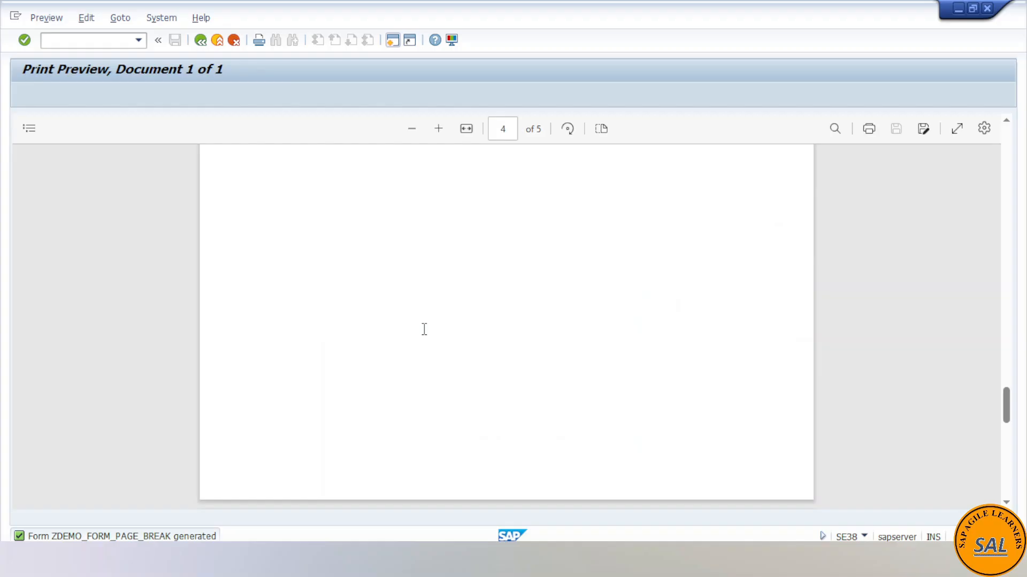
{"action": "scroll", "coordinate": [426, 335], "scroll_direction": "up", "scroll_amount": 8}
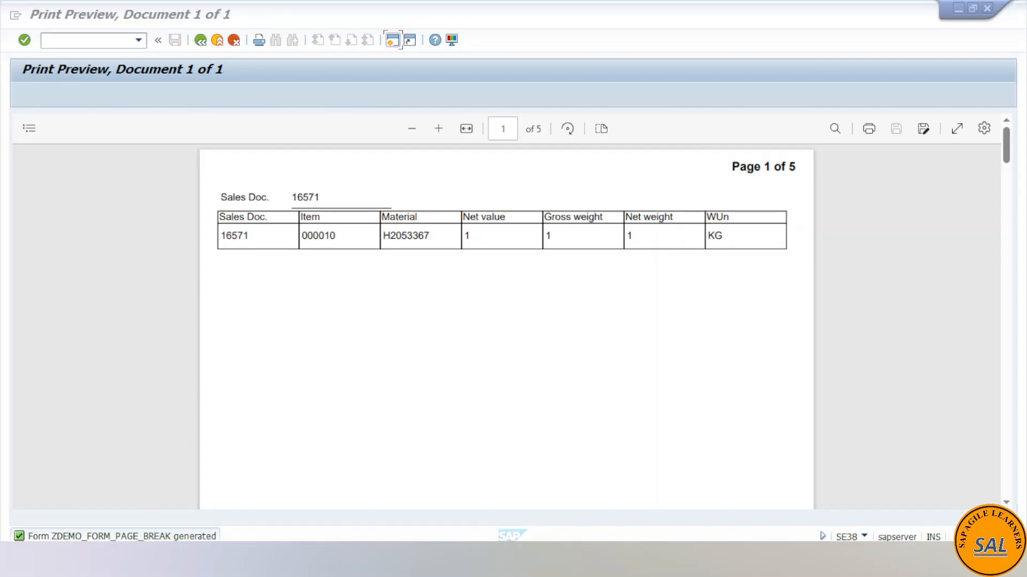
- Switch to the ZDEMO_INTERFACE_2 session and review its import parameters and currency/quantity field references
{"action": "left_click", "coordinate": [146, 510]}
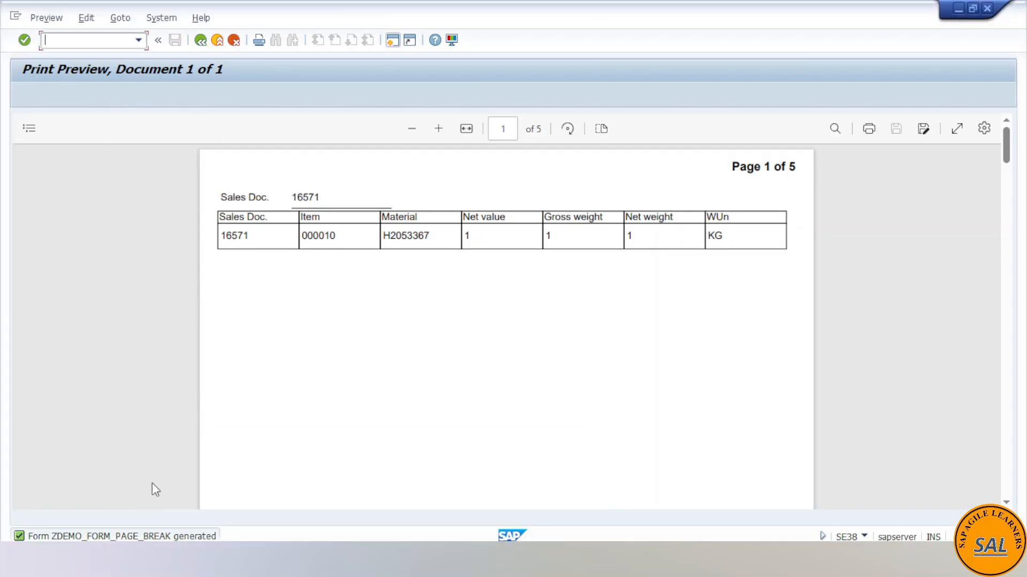
{"action": "mouse_move", "coordinate": [206, 508]}
{"action": "left_click", "coordinate": [291, 503]}
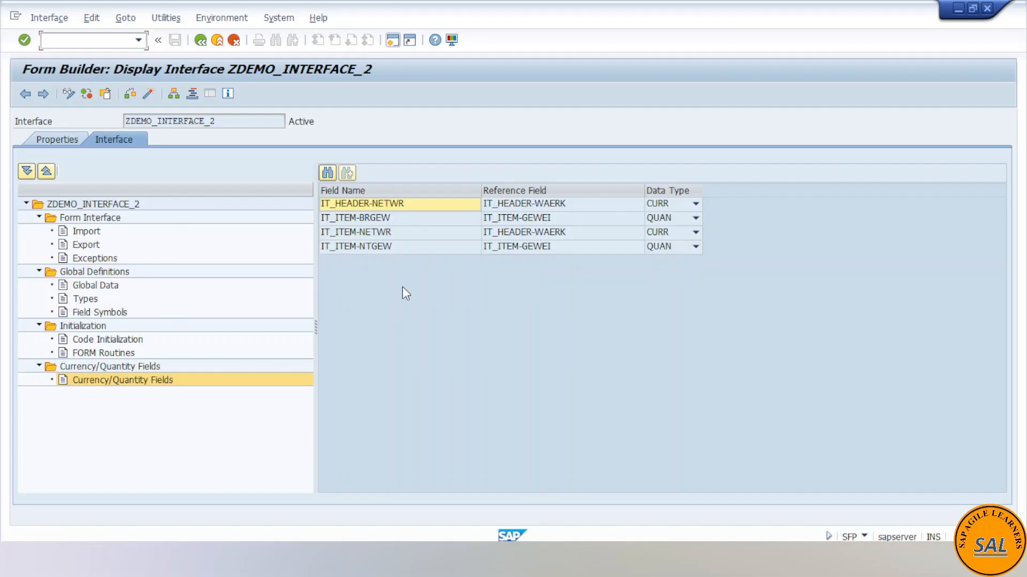
{"action": "left_click", "coordinate": [92, 231]}
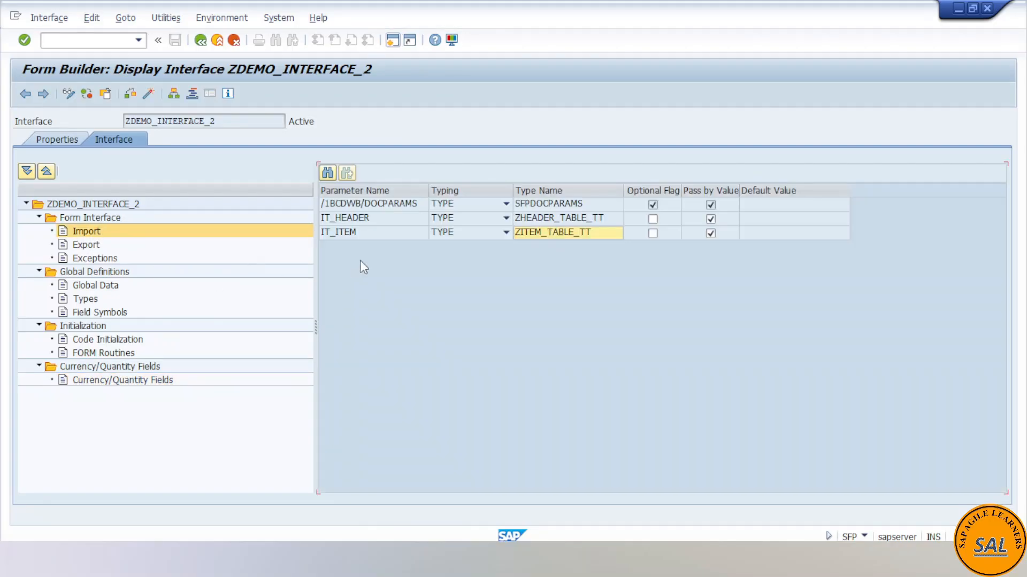
{"action": "left_click", "coordinate": [356, 232]}
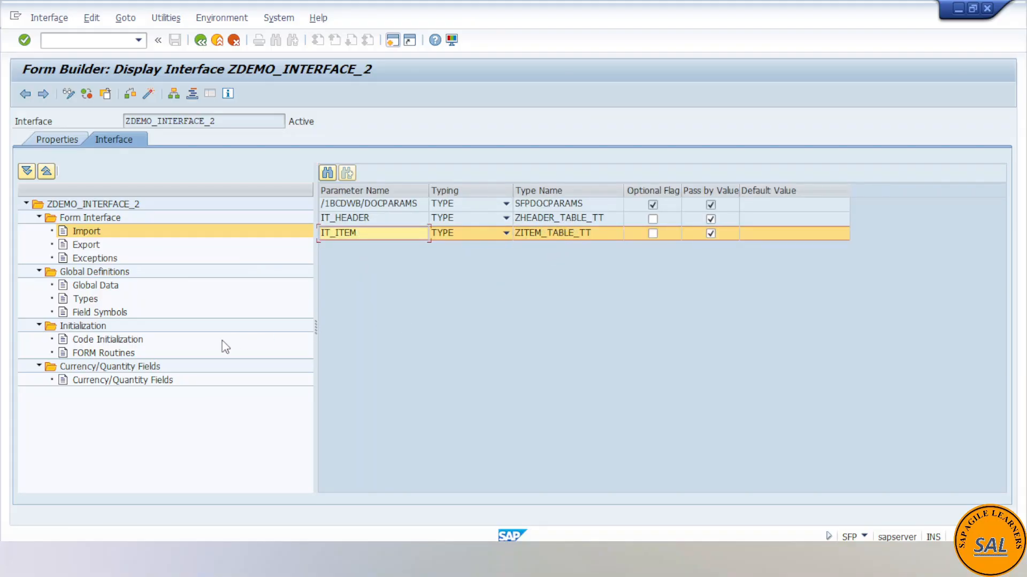
{"action": "left_click", "coordinate": [170, 381]}
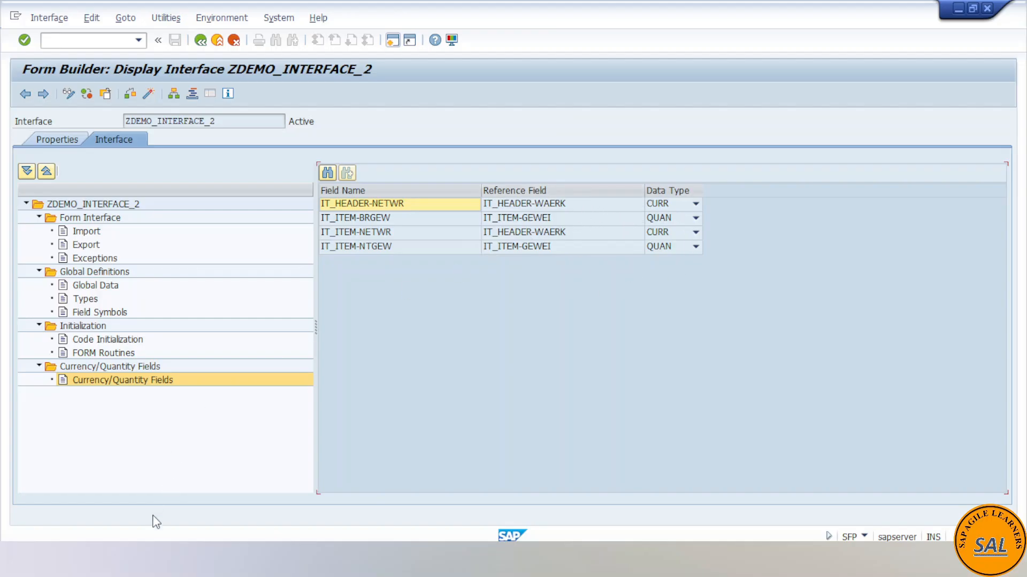
- Switch to the ZDEMO_FORM_PAGE_BREAK form session and review its master page, design view and the IT_HEADER and IT_ITEM data fields
{"action": "left_click", "coordinate": [489, 494]}
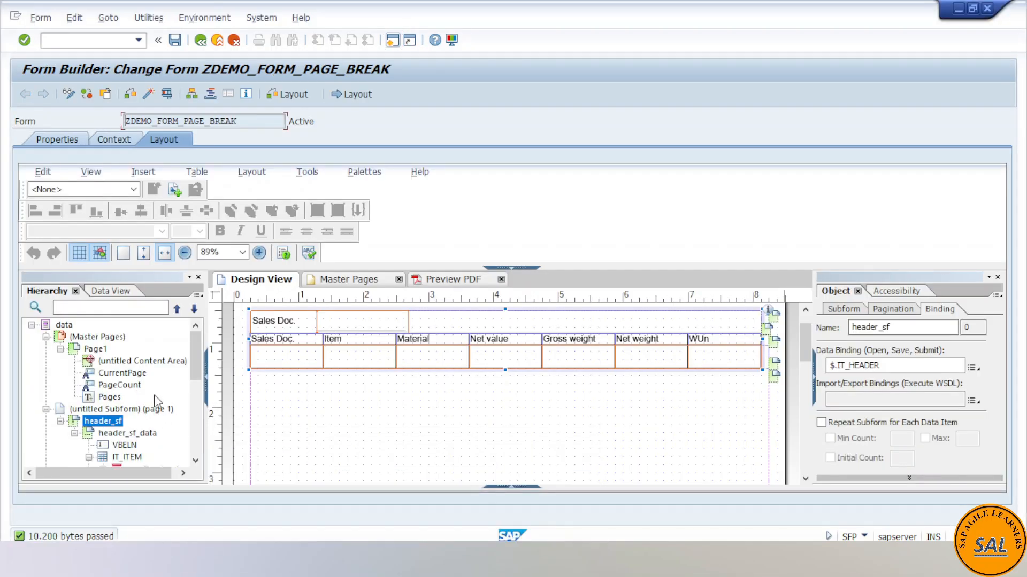
{"action": "left_click", "coordinate": [340, 280]}
{"action": "scroll", "coordinate": [679, 363], "scroll_direction": "up", "scroll_amount": 5}
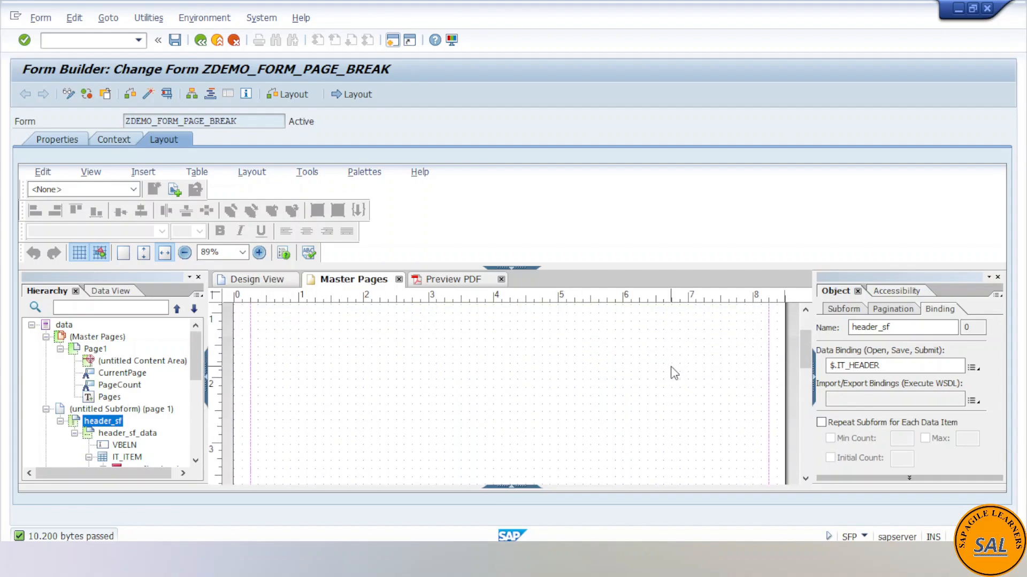
{"action": "left_click", "coordinate": [260, 281]}
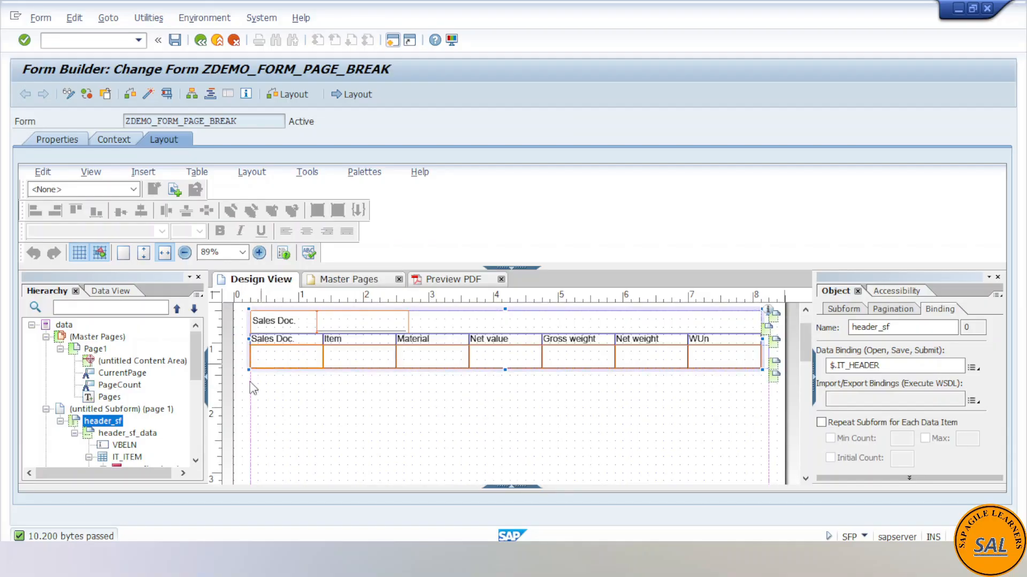
{"action": "left_click", "coordinate": [108, 292]}
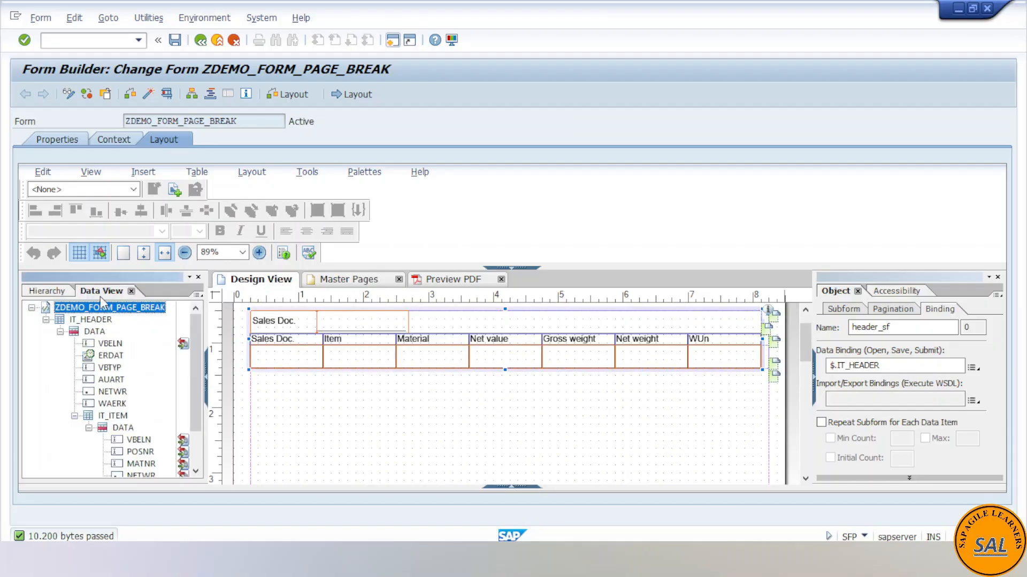
{"action": "scroll", "coordinate": [134, 395], "scroll_direction": "down", "scroll_amount": 1}
{"action": "scroll", "coordinate": [134, 396], "scroll_direction": "down", "scroll_amount": 1}
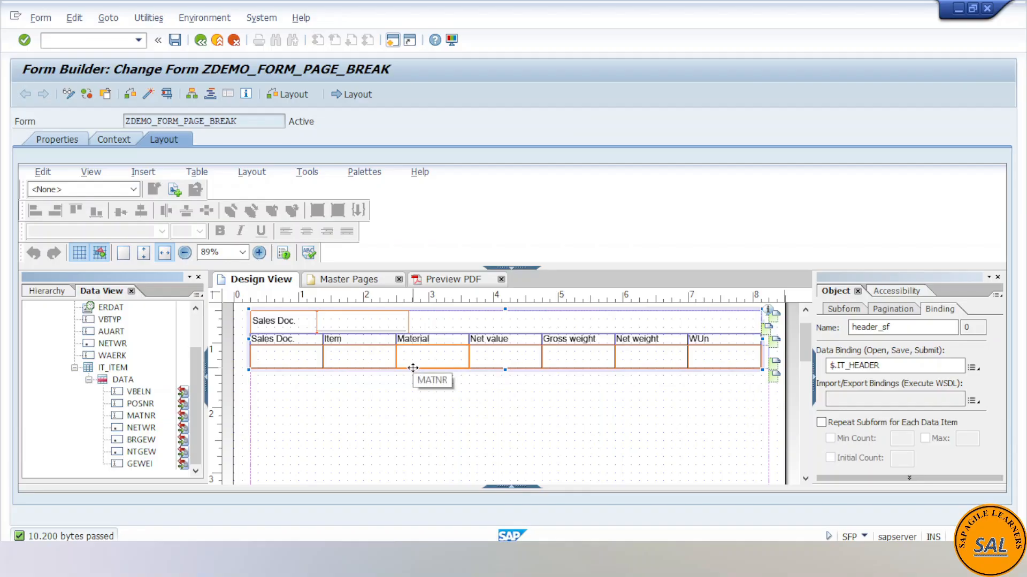
{"action": "left_click", "coordinate": [47, 291]}
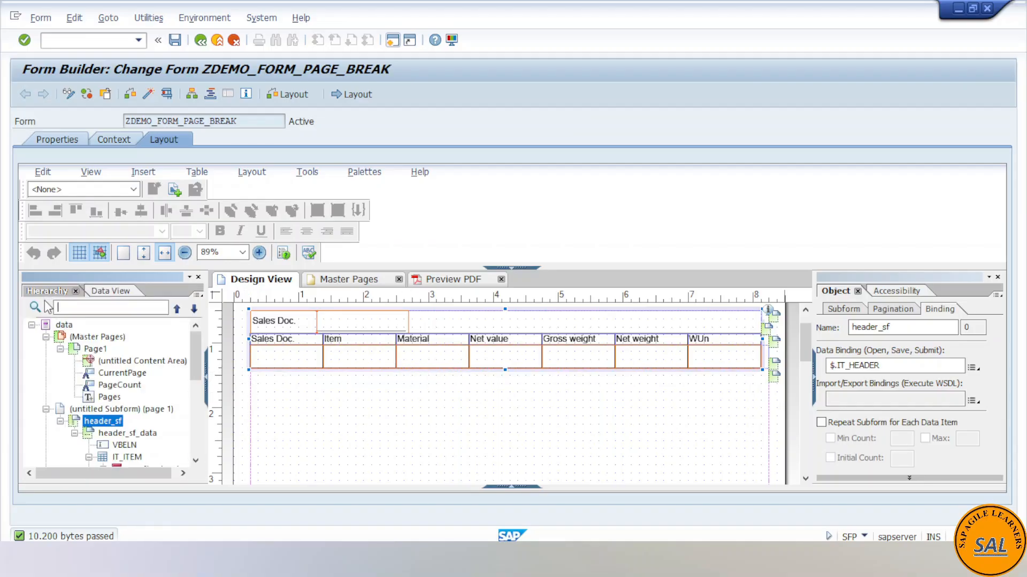
{"action": "left_click", "coordinate": [99, 291]}
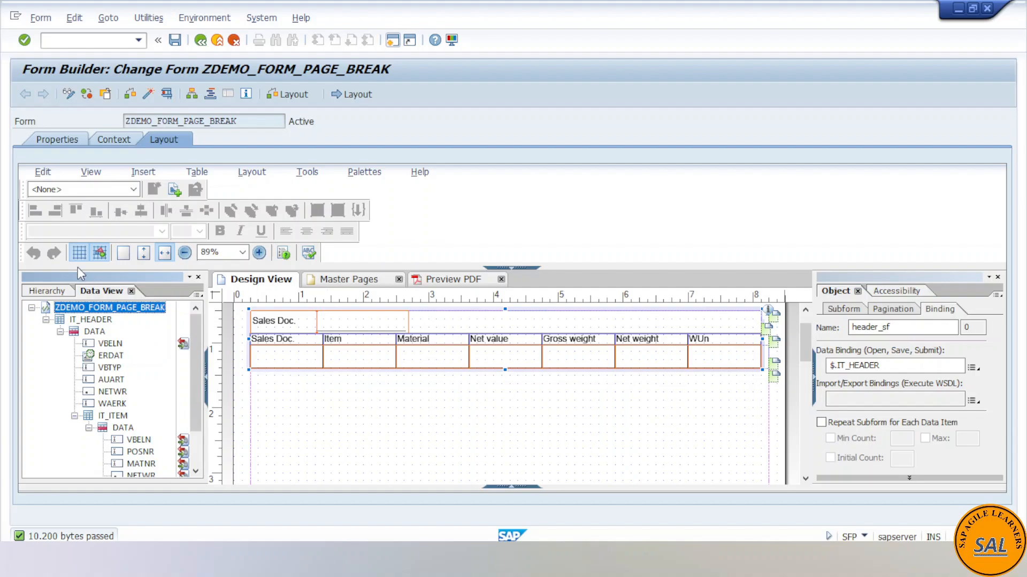
- Examine the binding settings of the item_data_sf and item_table_sf subforms in the layout hierarchy
{"action": "left_click", "coordinate": [48, 292]}
{"action": "scroll", "coordinate": [123, 427], "scroll_direction": "down", "scroll_amount": 2}
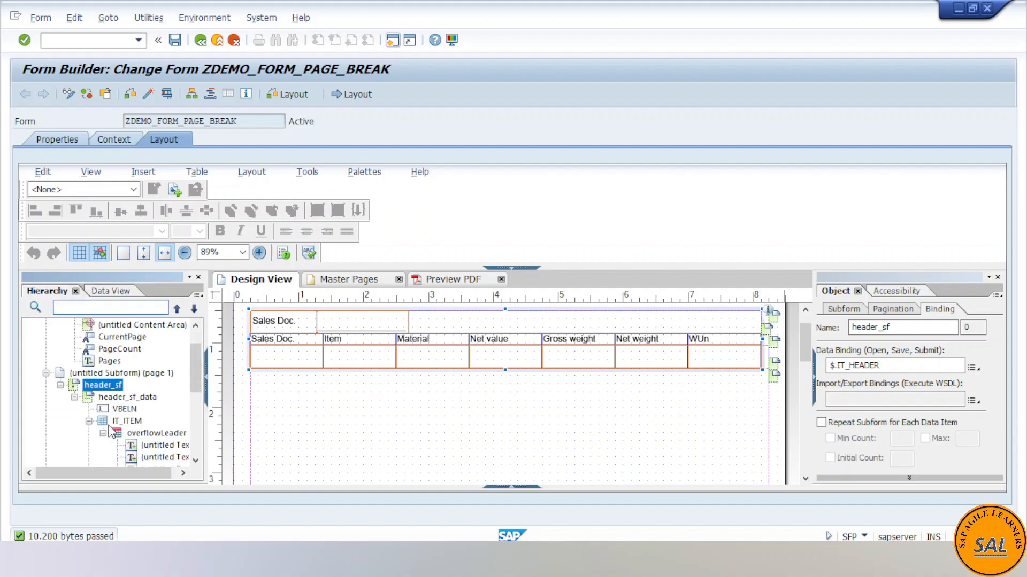
{"action": "scroll", "coordinate": [124, 428], "scroll_direction": "down", "scroll_amount": 3}
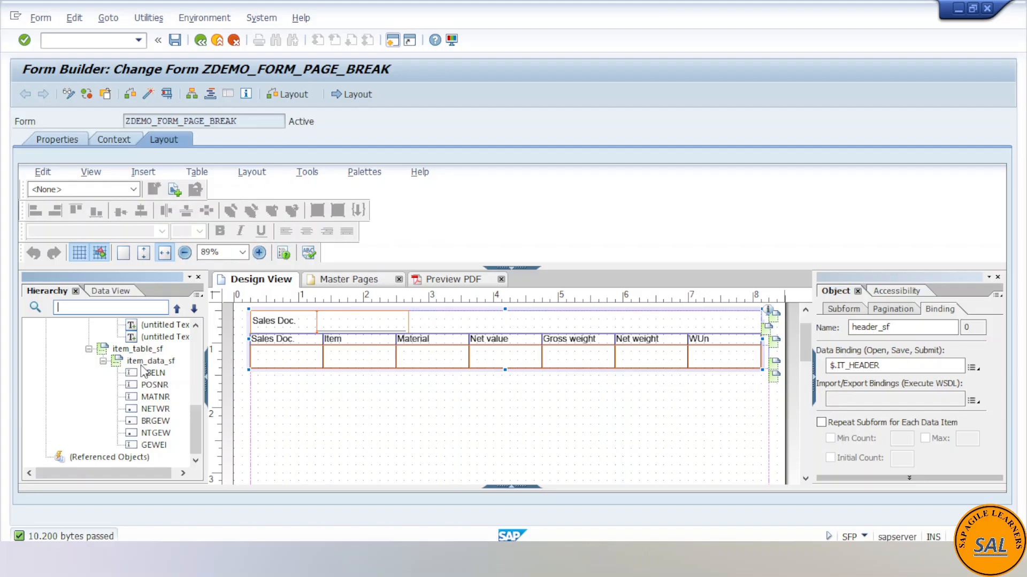
{"action": "left_click", "coordinate": [143, 362]}
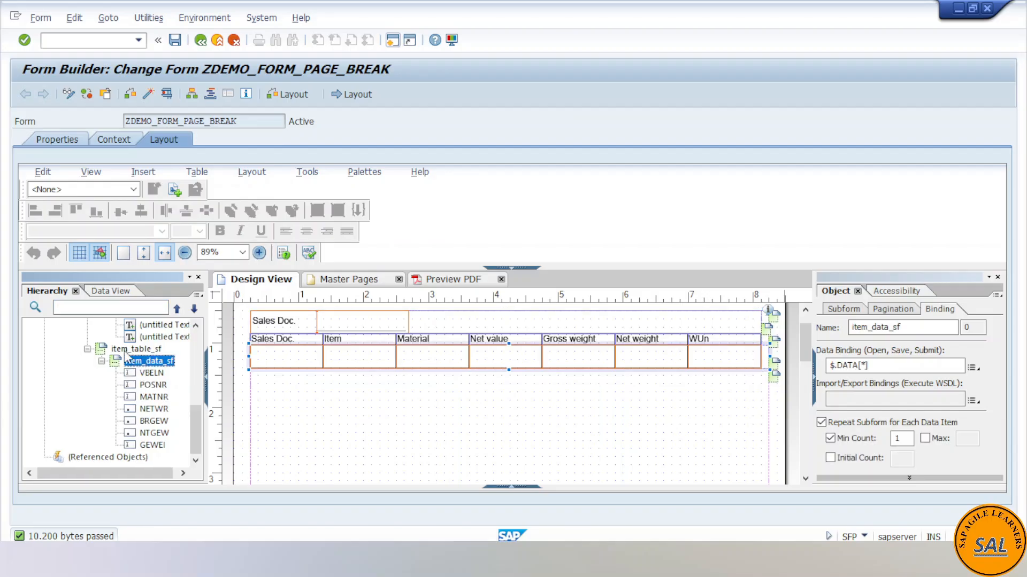
{"action": "left_click", "coordinate": [126, 352]}
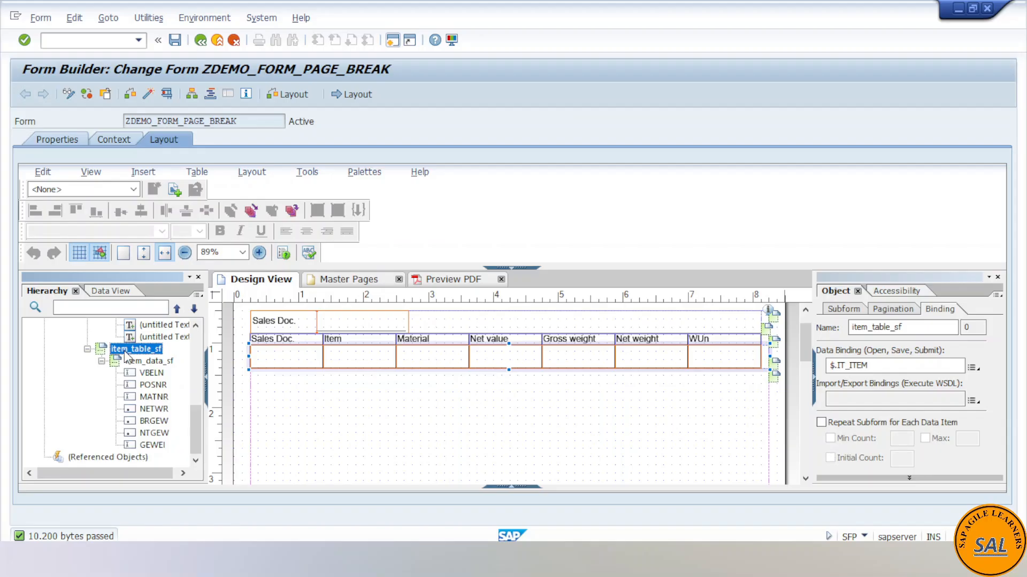
- Examine the subform content settings and accessibility roles of item_table_sf and its nested item_data_sf
{"action": "left_click", "coordinate": [860, 310]}
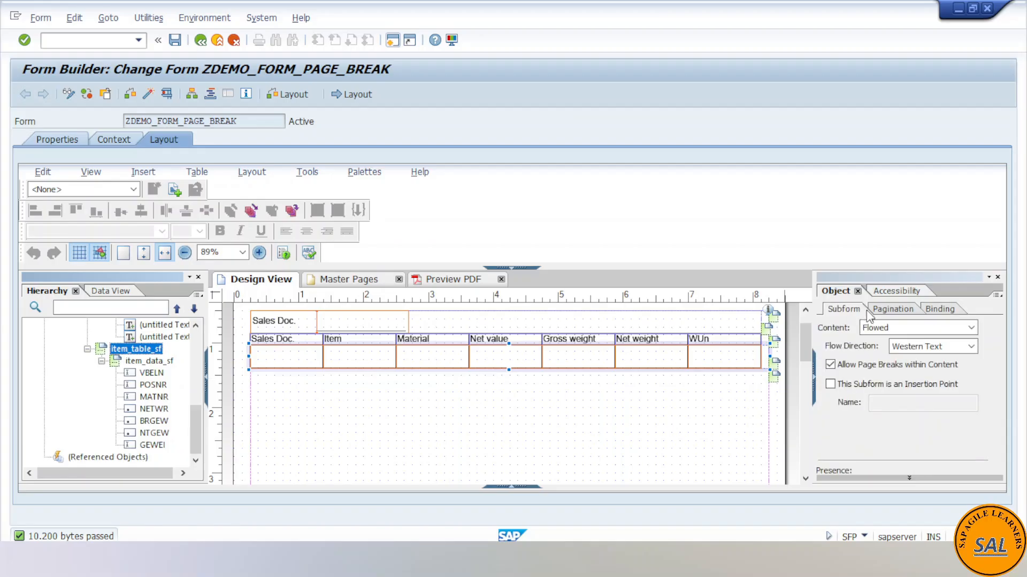
{"action": "left_click", "coordinate": [893, 290]}
{"action": "left_click", "coordinate": [835, 290]}
{"action": "left_click", "coordinate": [152, 363]}
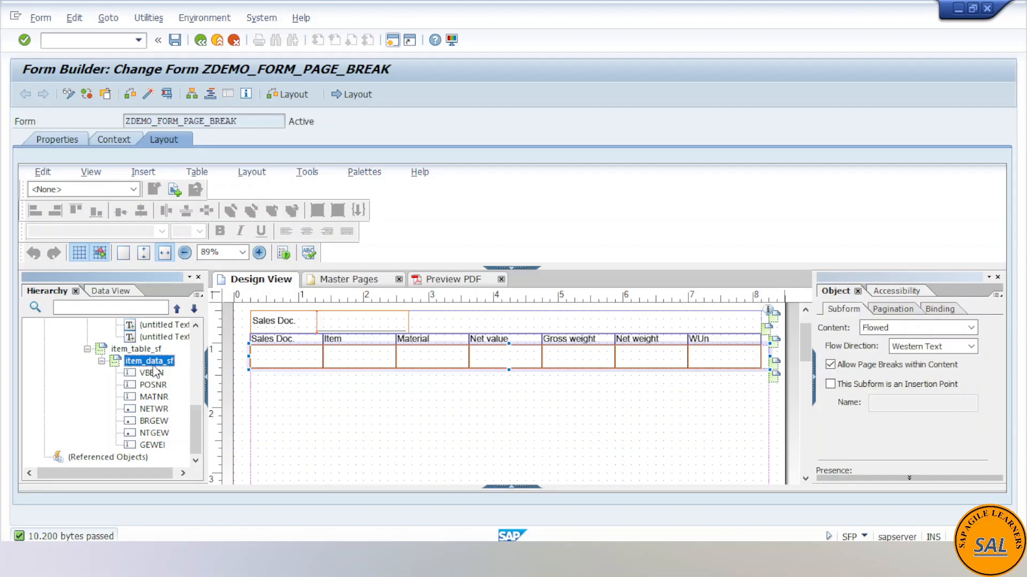
{"action": "left_click", "coordinate": [892, 294]}
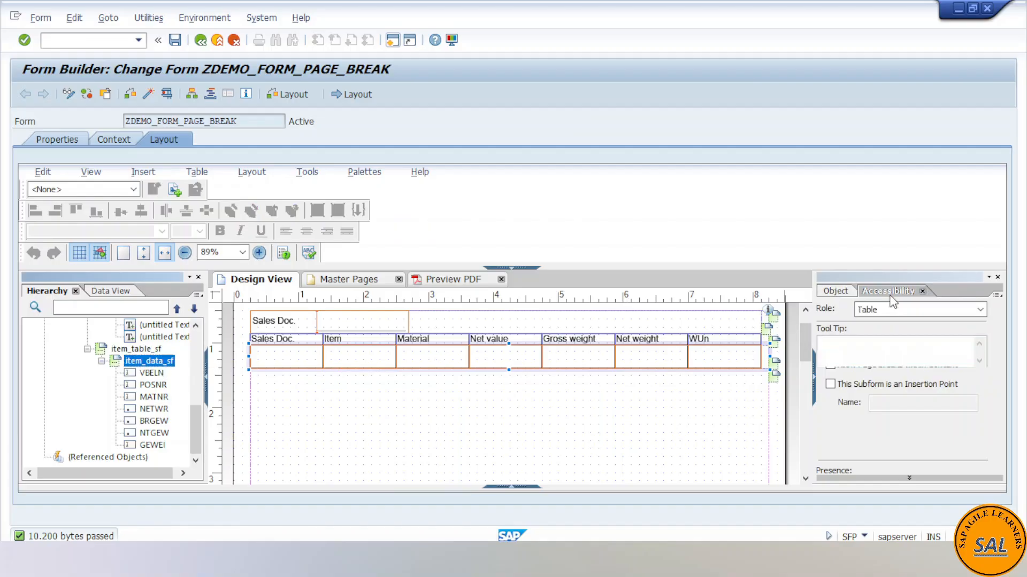
{"action": "left_click", "coordinate": [827, 293]}
- Collapse the IT_ITEM header table in the hierarchy and review its table settings and the parent header_sf_data subform
{"action": "scroll", "coordinate": [92, 391], "scroll_direction": "up", "scroll_amount": 3}
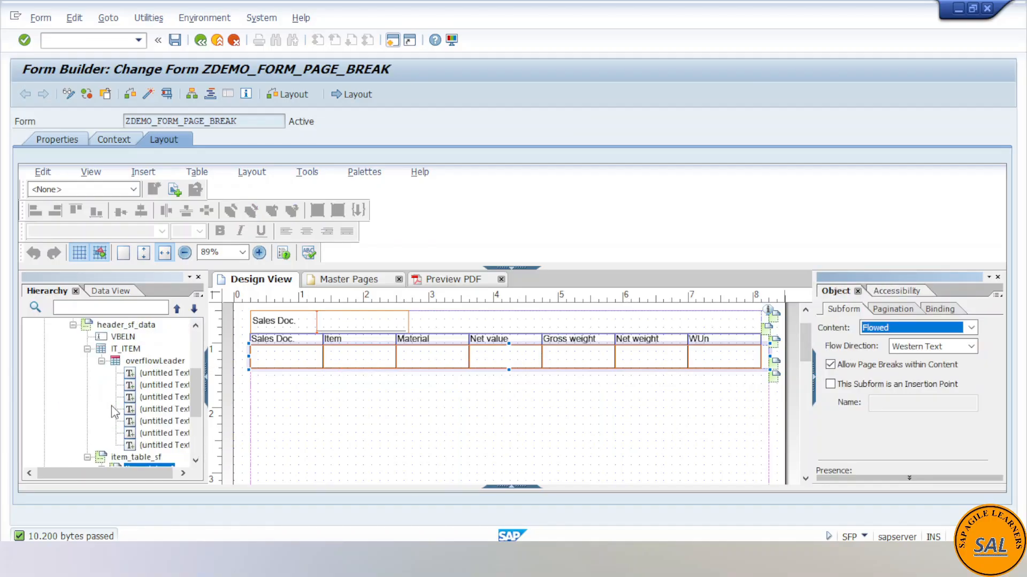
{"action": "left_click", "coordinate": [88, 349]}
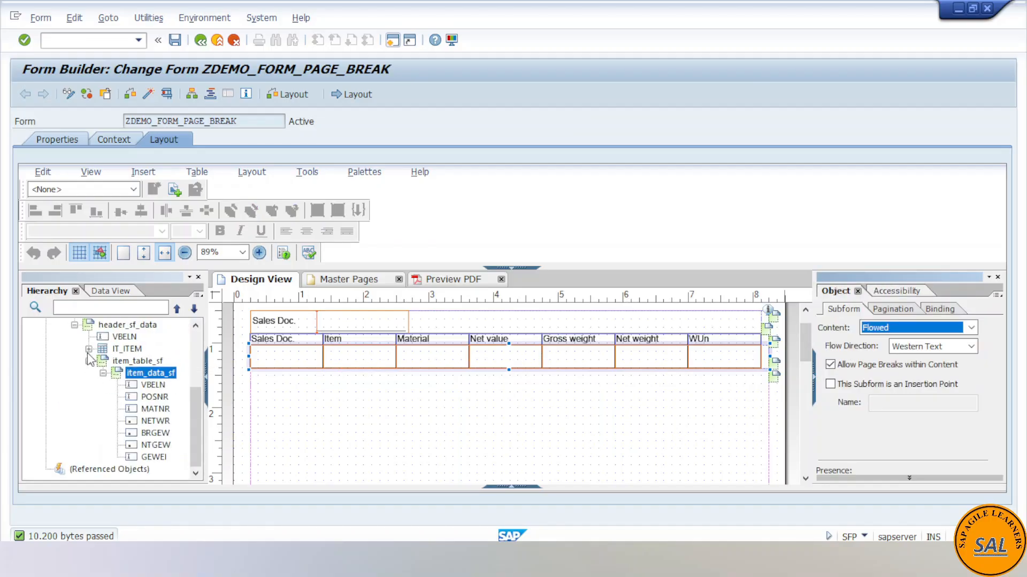
{"action": "left_click", "coordinate": [126, 350]}
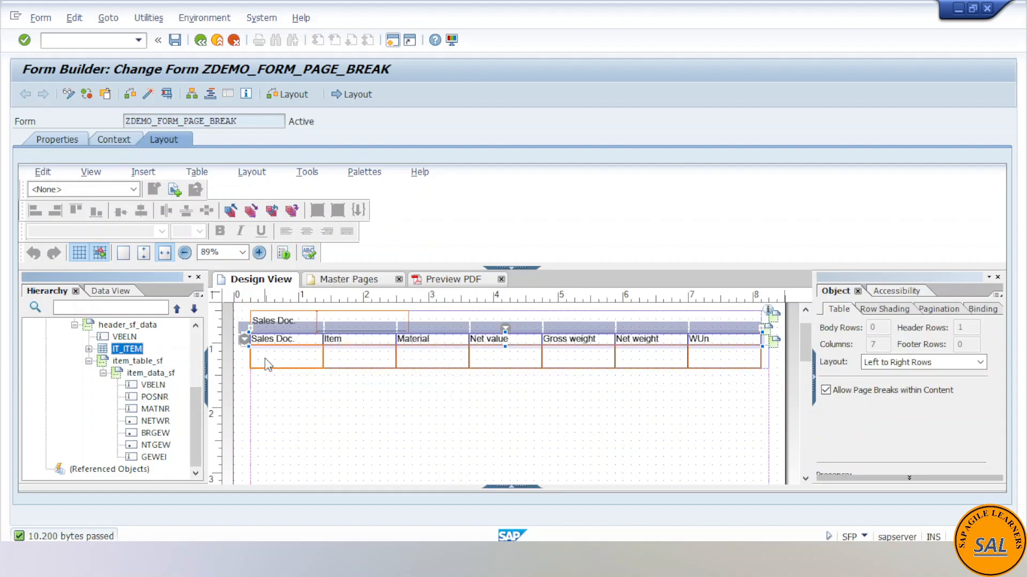
{"action": "scroll", "coordinate": [119, 362], "scroll_direction": "up", "scroll_amount": 1}
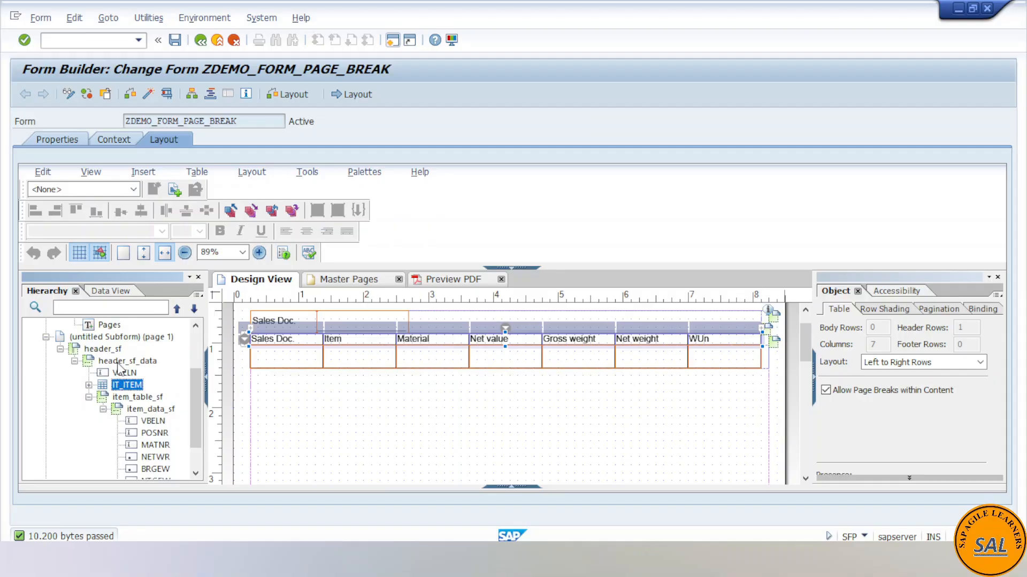
{"action": "left_click", "coordinate": [121, 362]}
{"action": "scroll", "coordinate": [277, 351], "scroll_direction": "up", "scroll_amount": 1}
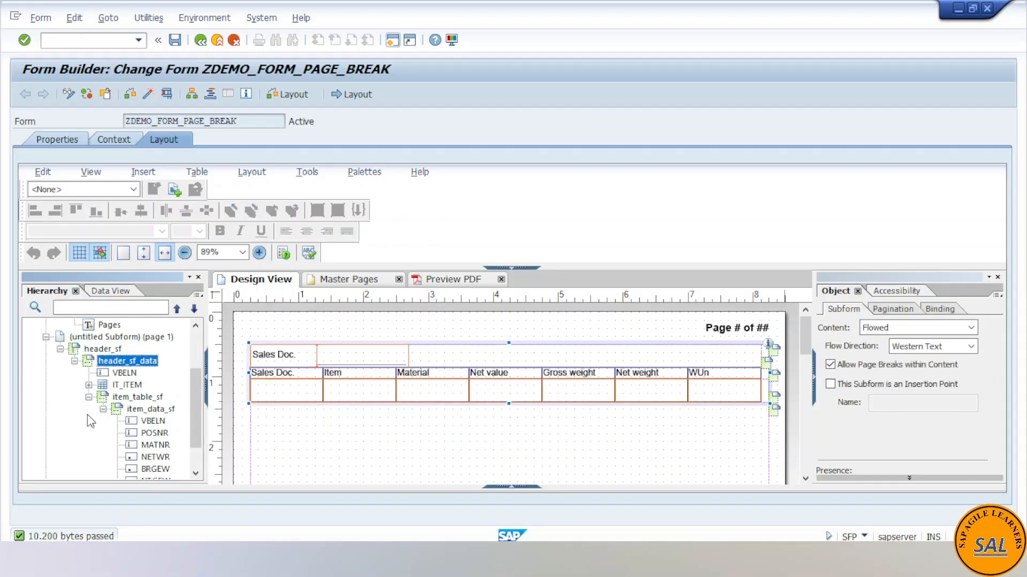
- Check the accessibility roles assigned to the header_sf and header_sf_data subforms
{"action": "left_click", "coordinate": [98, 350]}
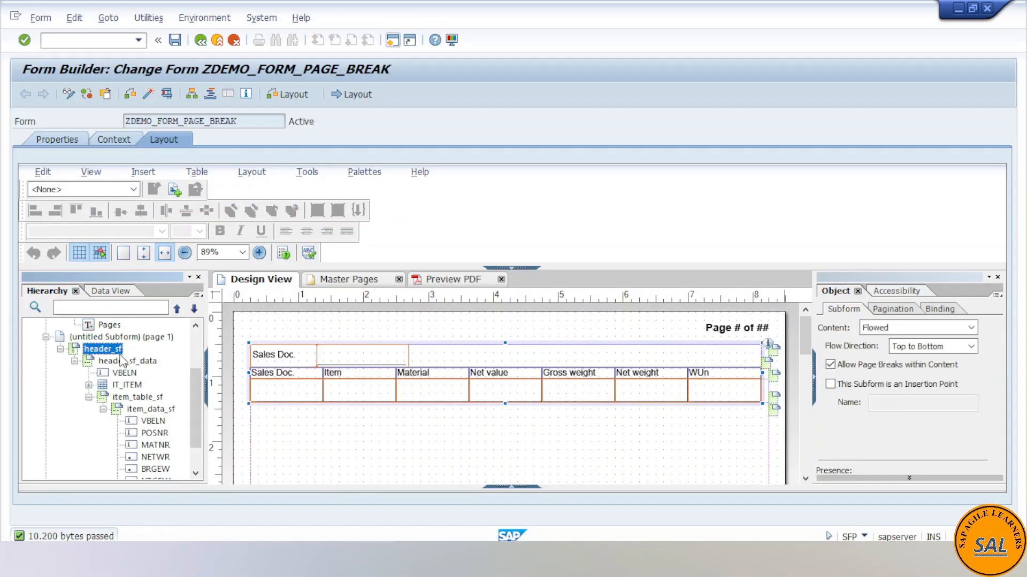
{"action": "left_click", "coordinate": [891, 293]}
{"action": "left_click", "coordinate": [127, 361]}
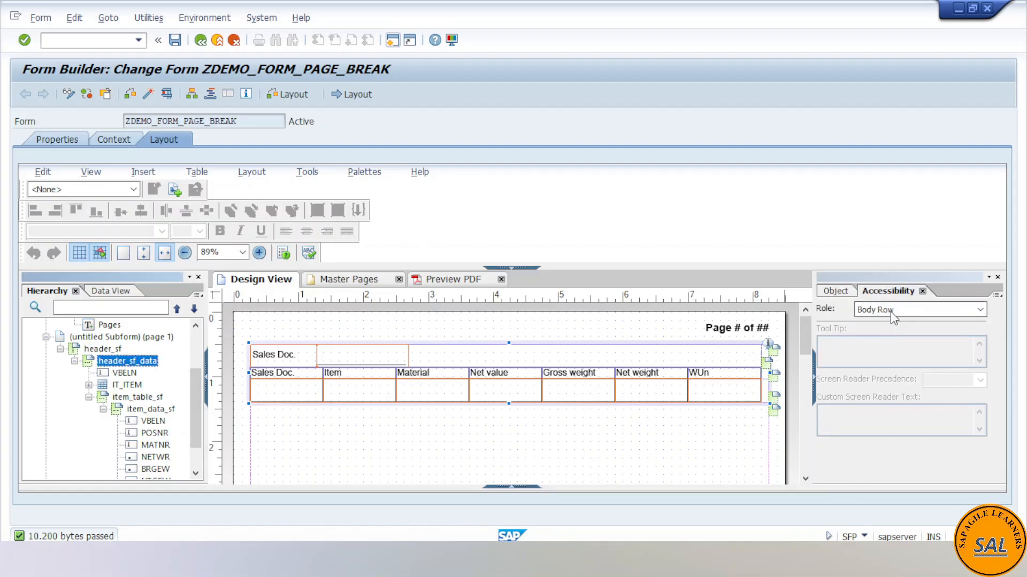
- Compare the data binding and repeat settings of header_sf_data, header_sf, item_table_sf and item_data_sf
{"action": "left_click", "coordinate": [836, 292]}
{"action": "left_click", "coordinate": [931, 309]}
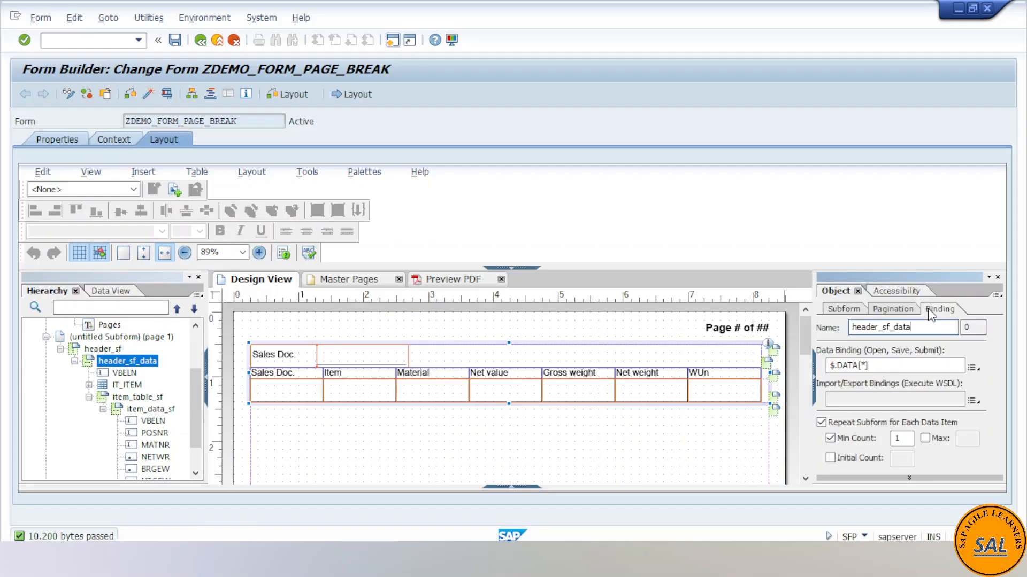
{"action": "left_click", "coordinate": [102, 349]}
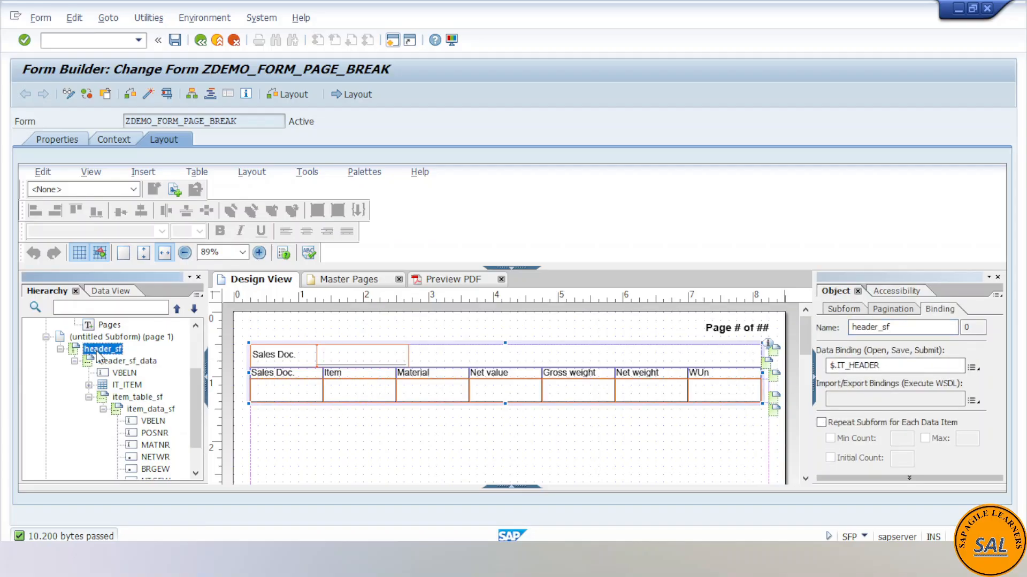
{"action": "left_click", "coordinate": [135, 397]}
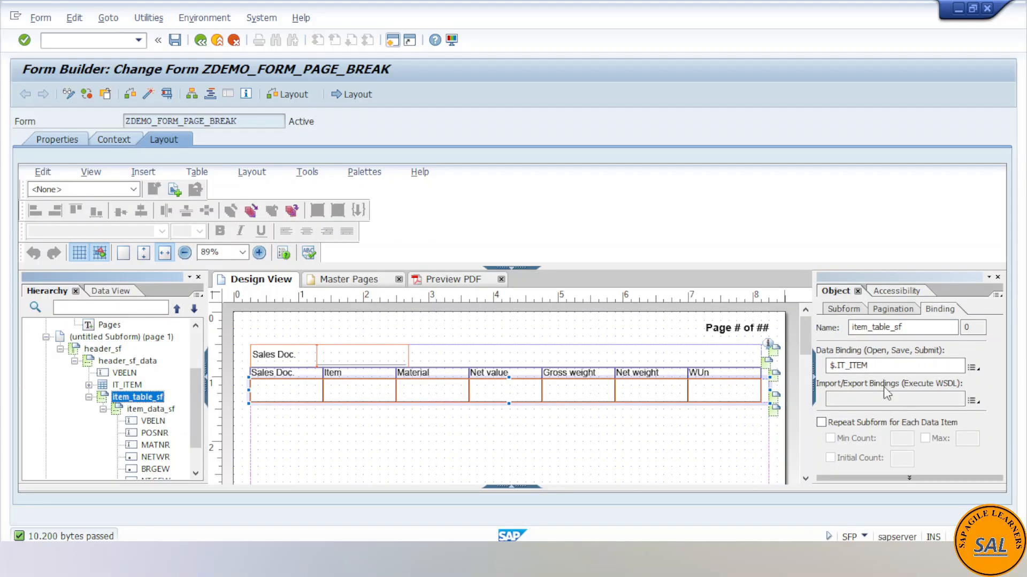
{"action": "left_click", "coordinate": [152, 411]}
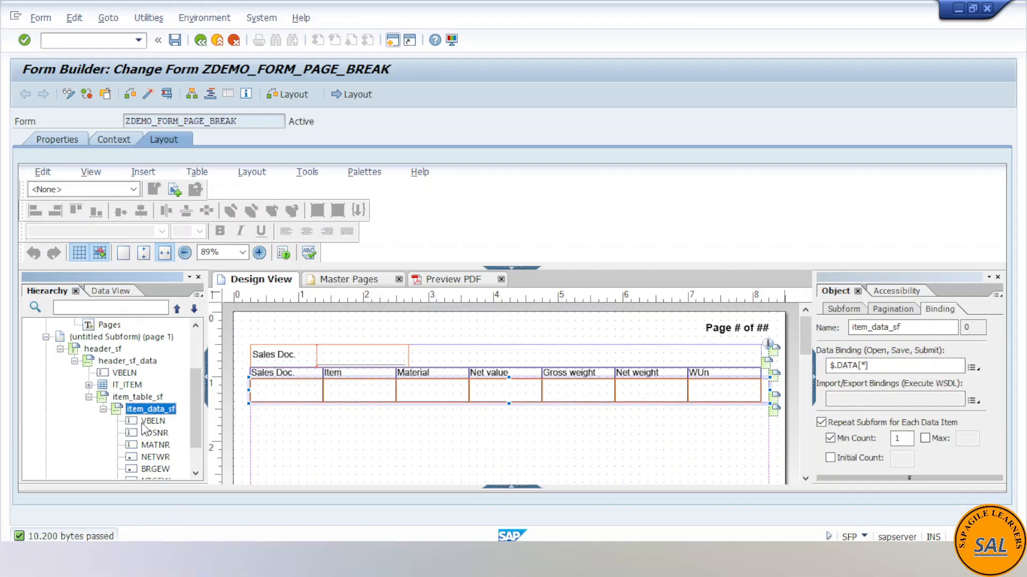
{"action": "scroll", "coordinate": [243, 426], "scroll_direction": "up", "scroll_amount": 1}
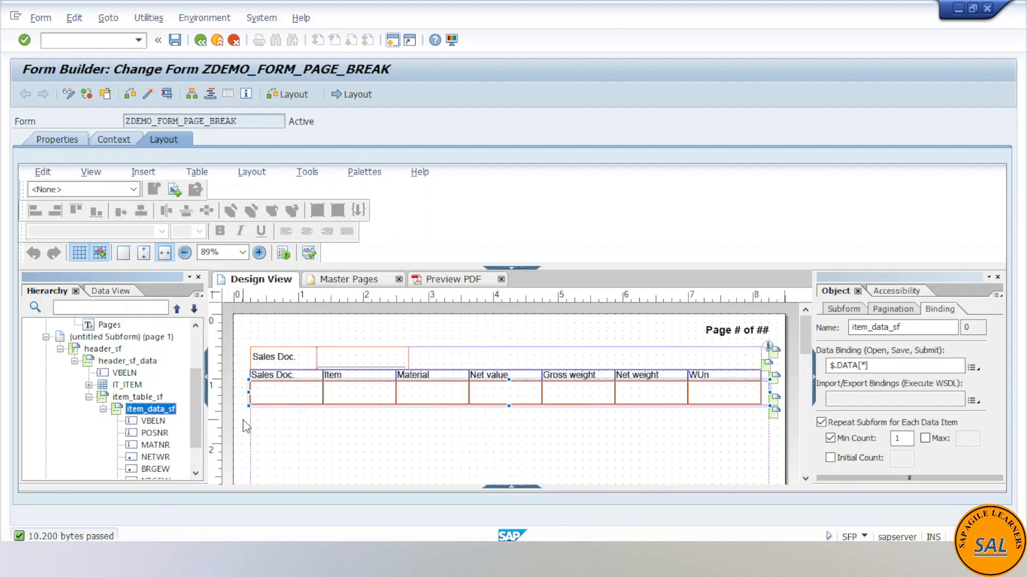